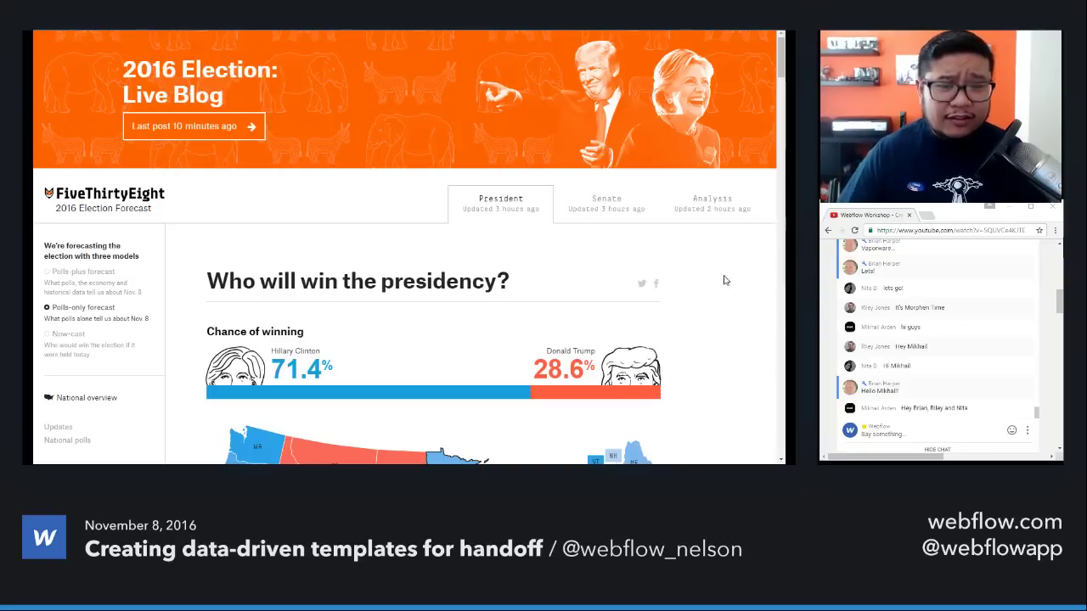
Step: Examine the FiveThirtyEight election forecast page, including its maps, forecast chart, state table and electoral vote graphics
scroll(726, 291, down, 3)
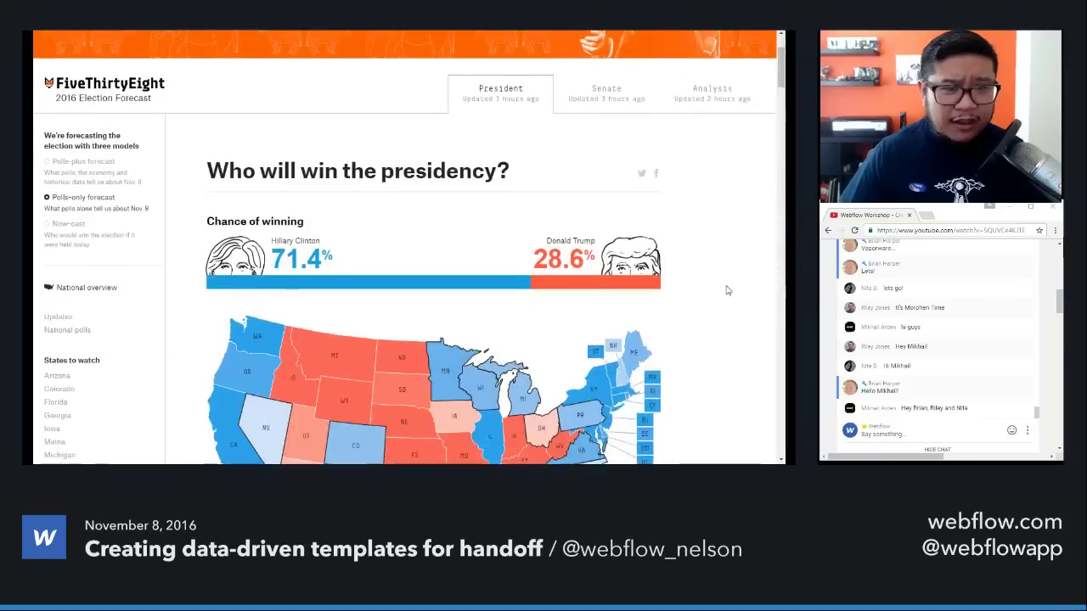
scroll(725, 290, down, 3)
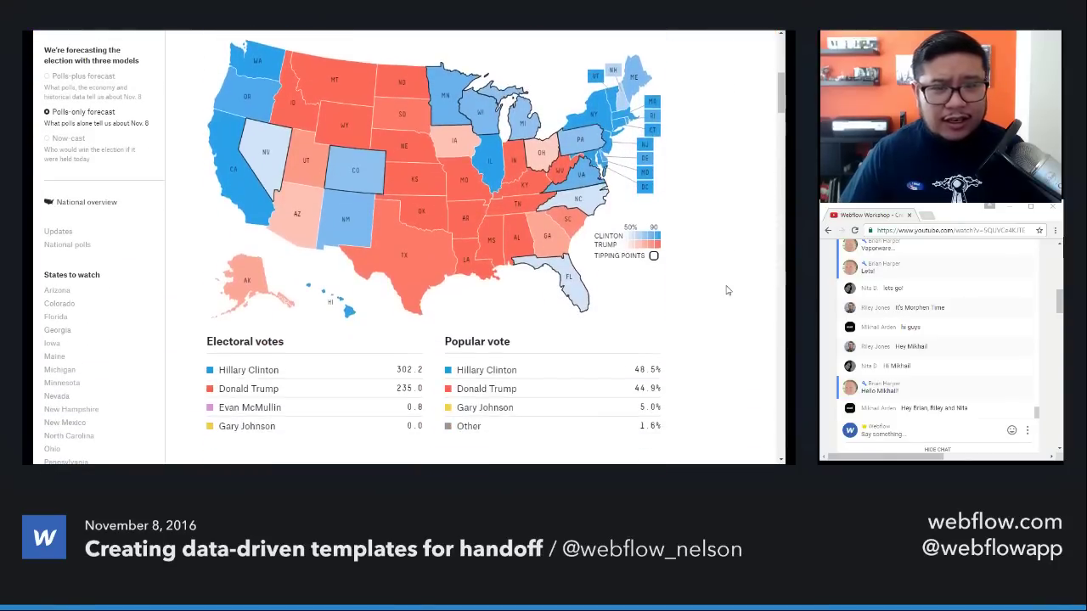
scroll(726, 290, down, 3)
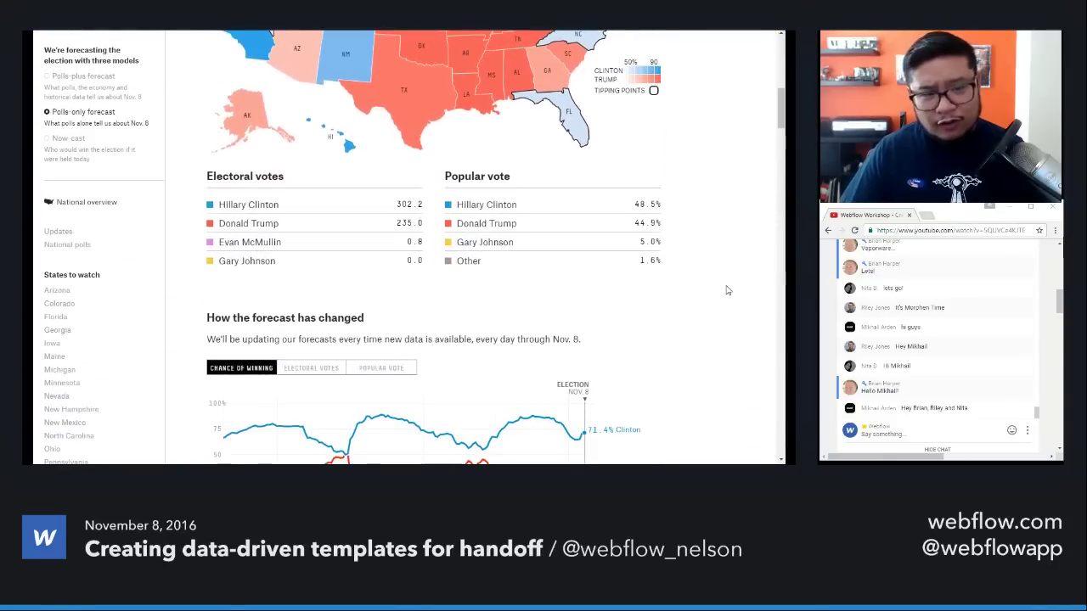
scroll(725, 290, down, 2)
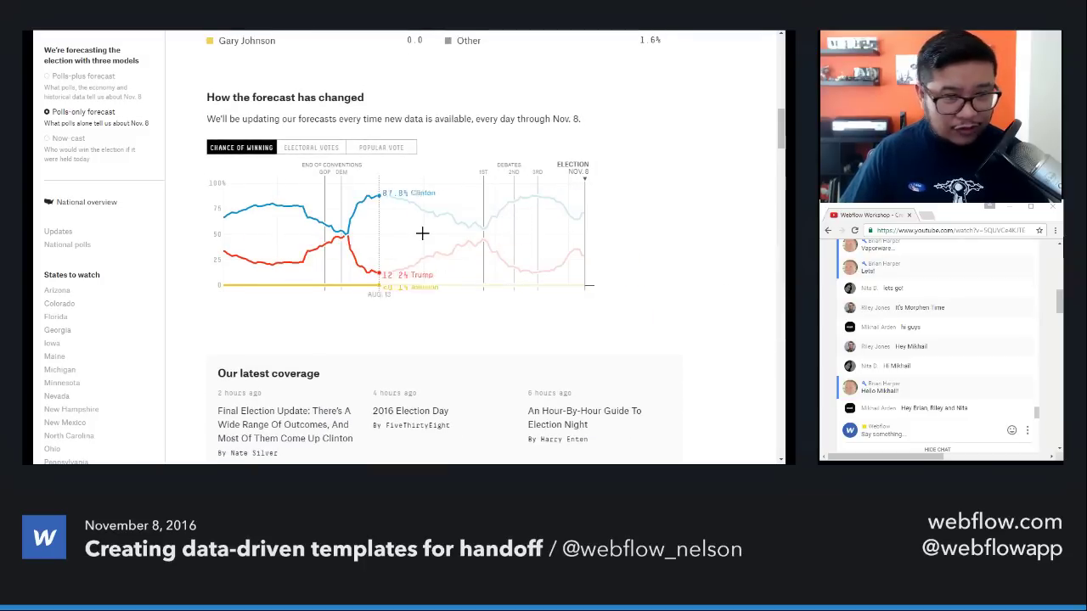
scroll(736, 280, down, 1)
scroll(736, 280, down, 5)
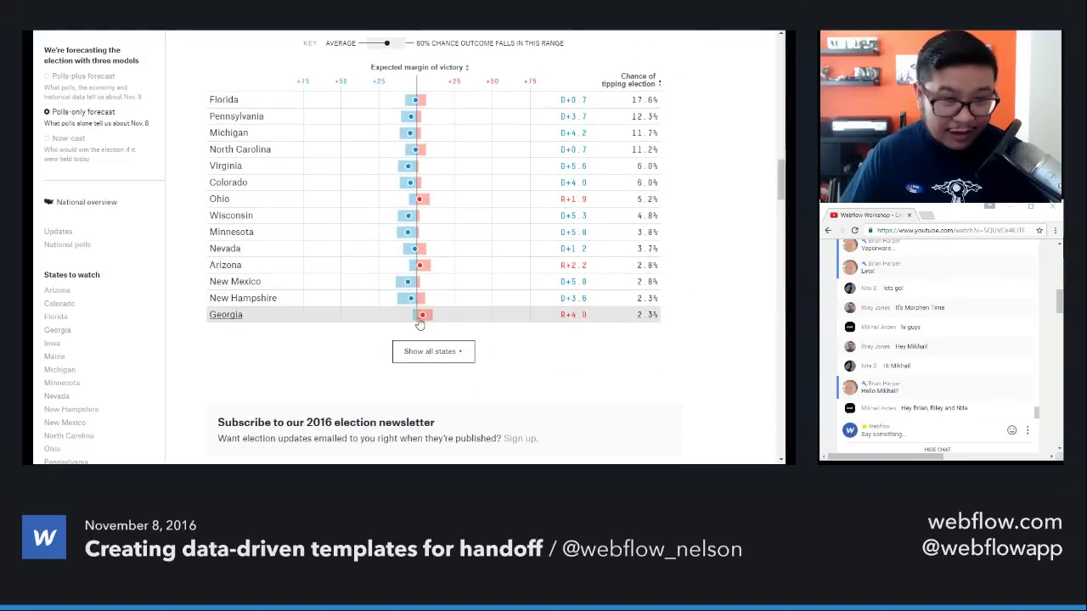
scroll(663, 337, down, 2)
scroll(663, 337, down, 6)
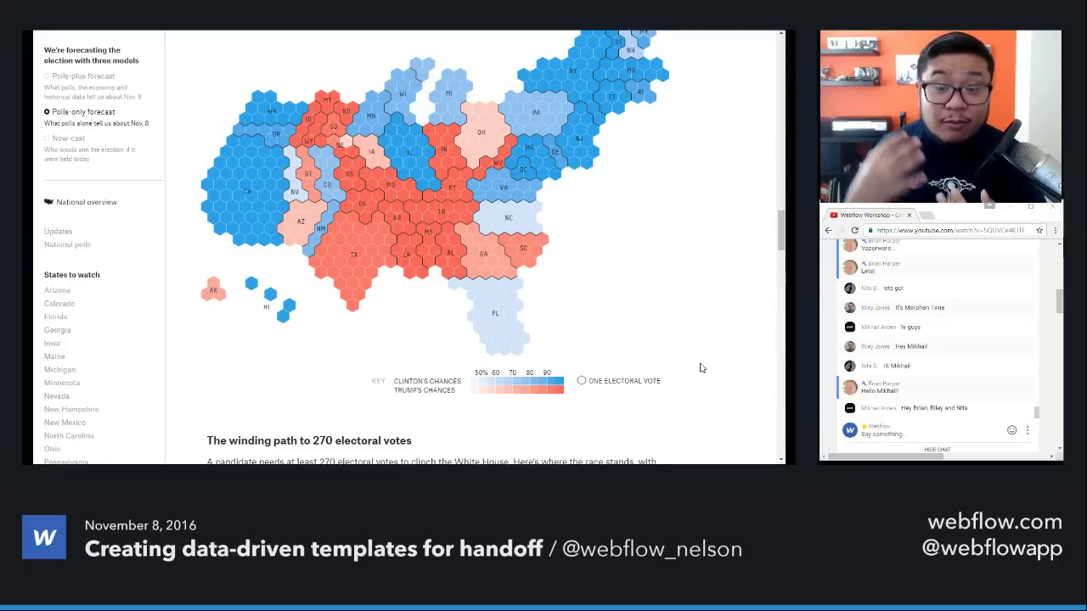
scroll(661, 361, down, 5)
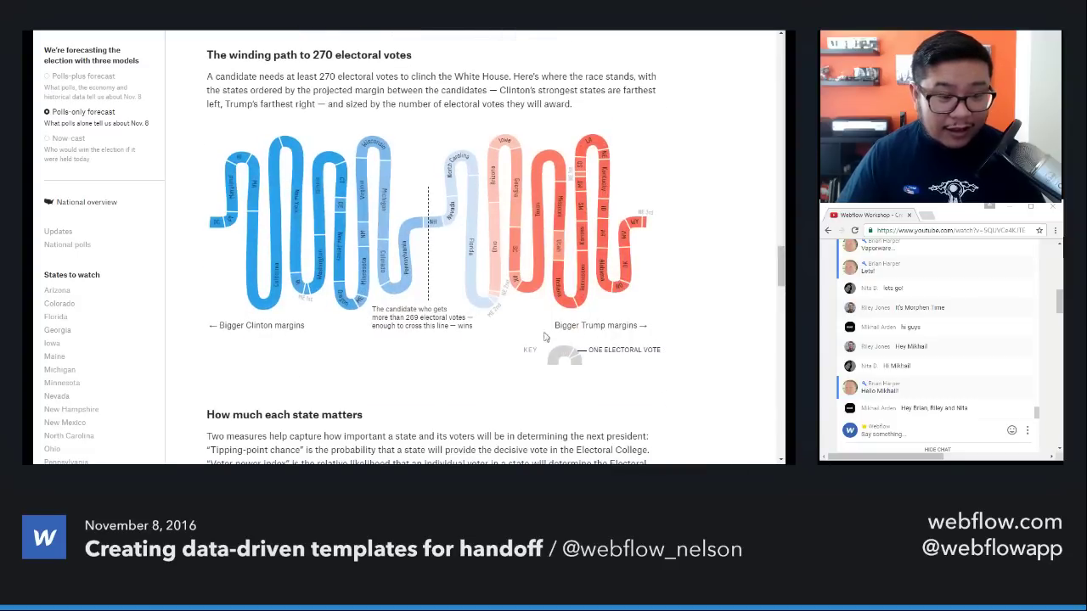
scroll(741, 349, down, 2)
scroll(741, 349, down, 3)
key(Home)
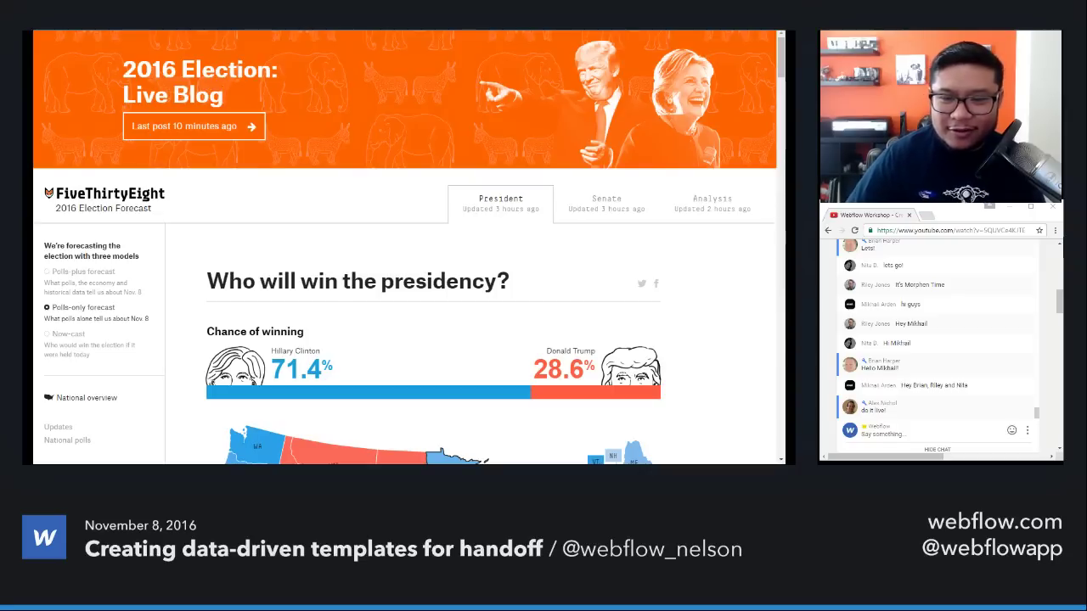
Step: Read back through the live chat's earlier messages and return to the latest ones
scroll(954, 361, up, 5)
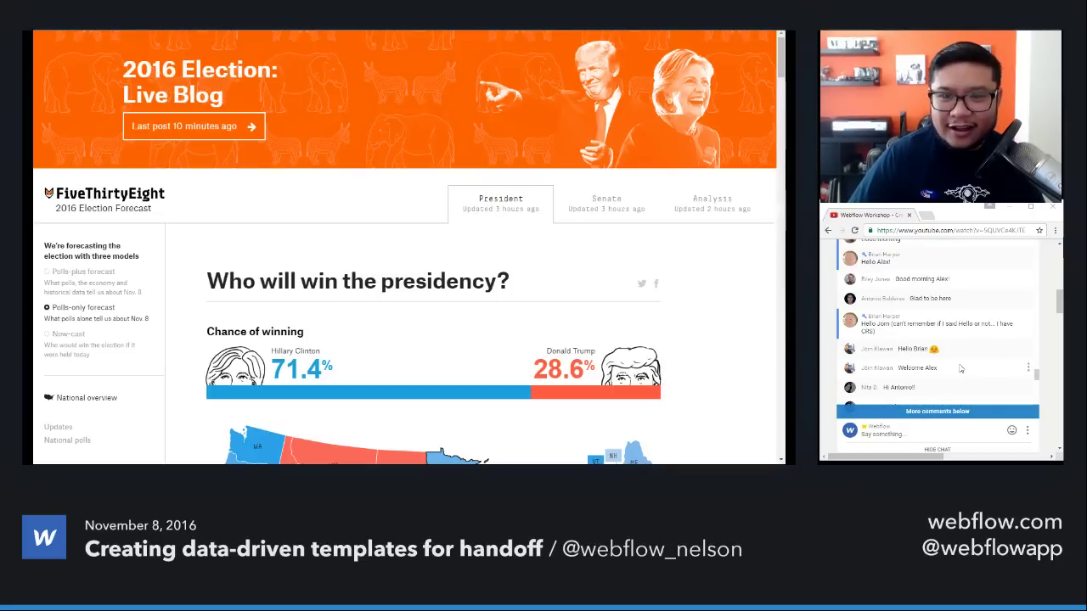
scroll(960, 368, up, 6)
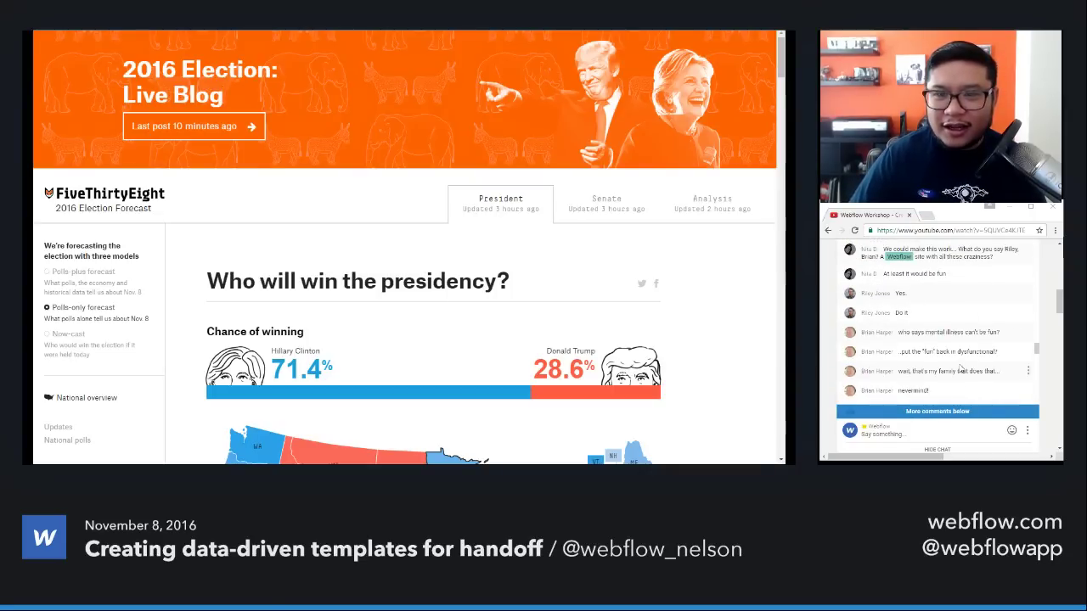
scroll(964, 367, up, 6)
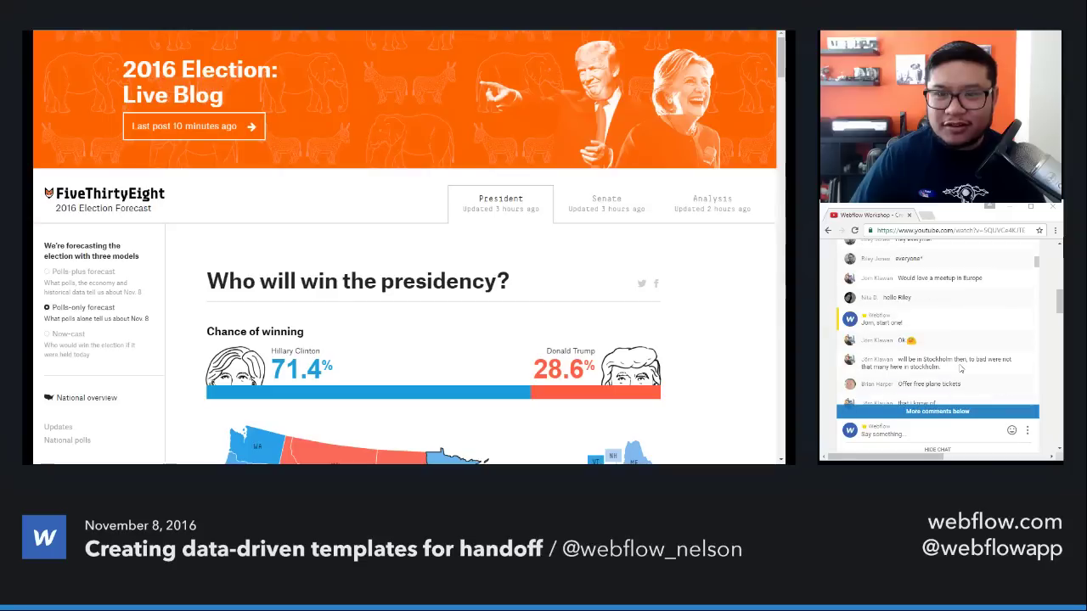
scroll(960, 367, down, 10)
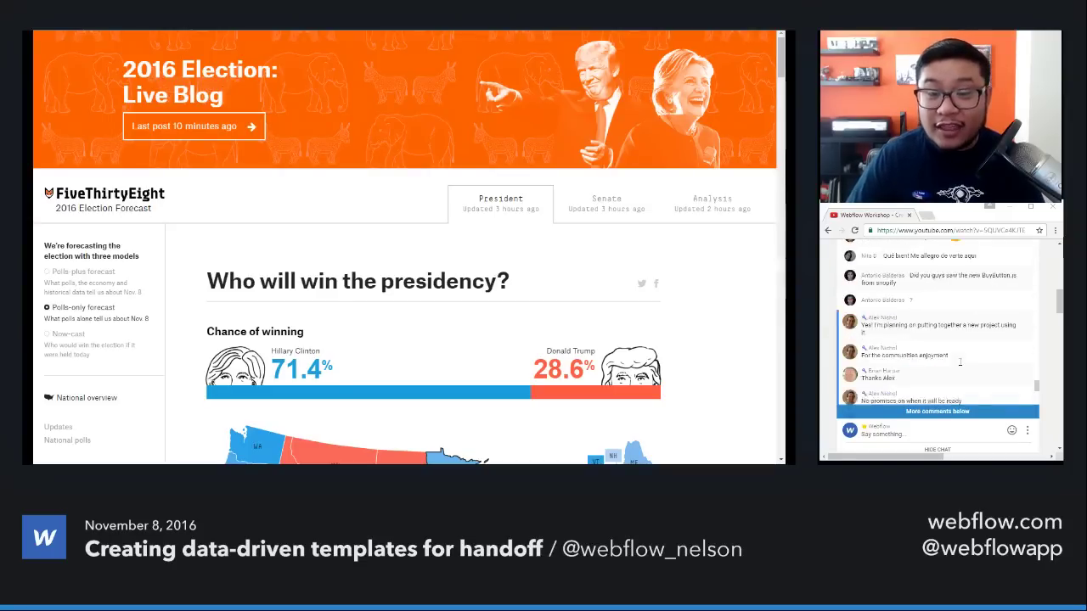
scroll(960, 365, down, 5)
scroll(1049, 369, up, 6)
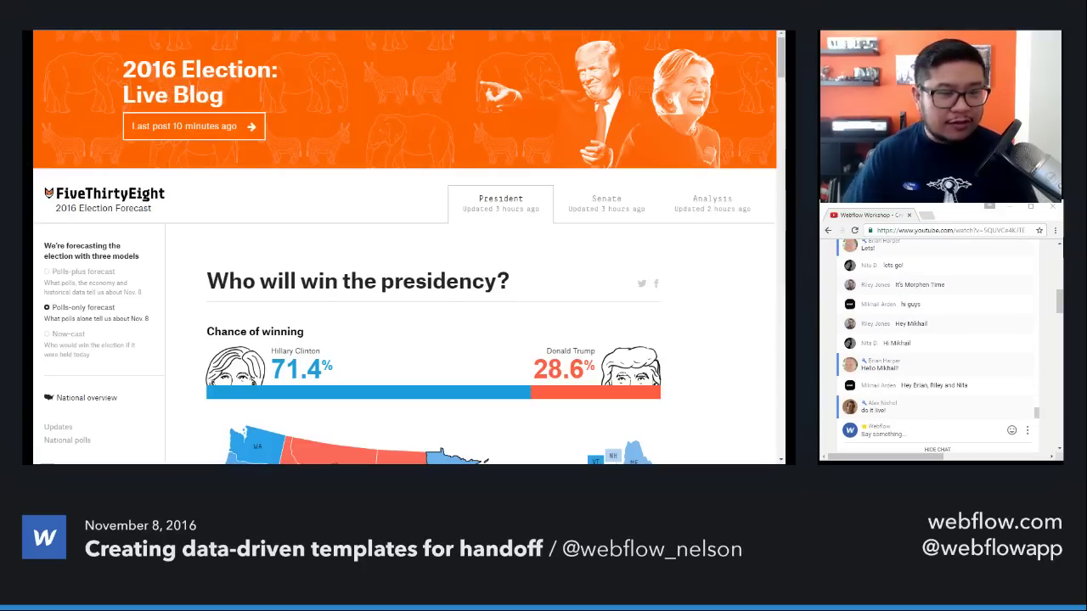
Step: Switch to the Webflow Designer and add a Section element to the empty page body
key(alt+Tab)
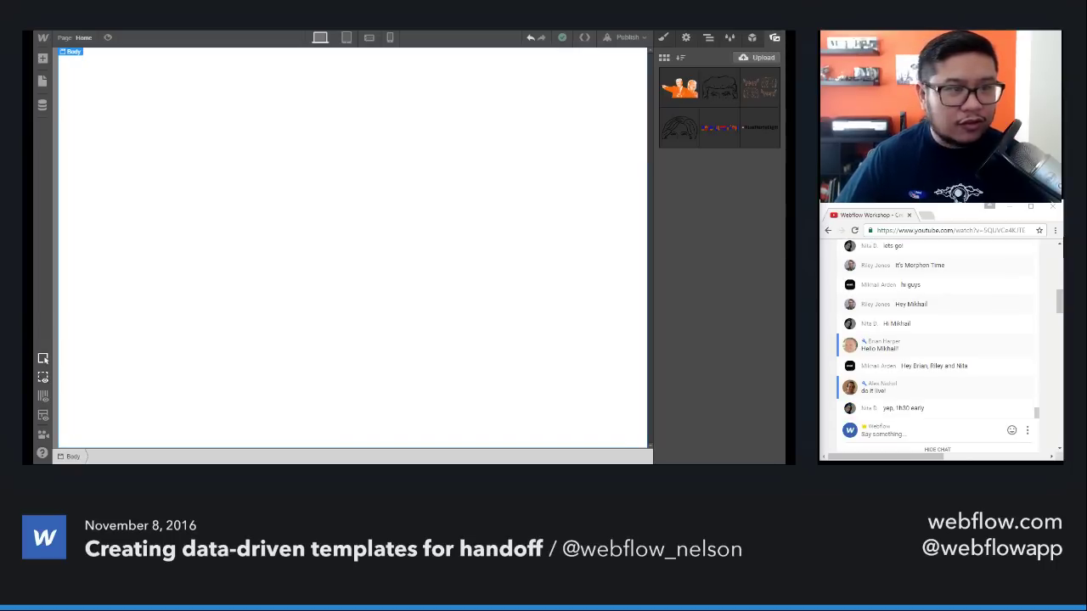
key(alt+Tab)
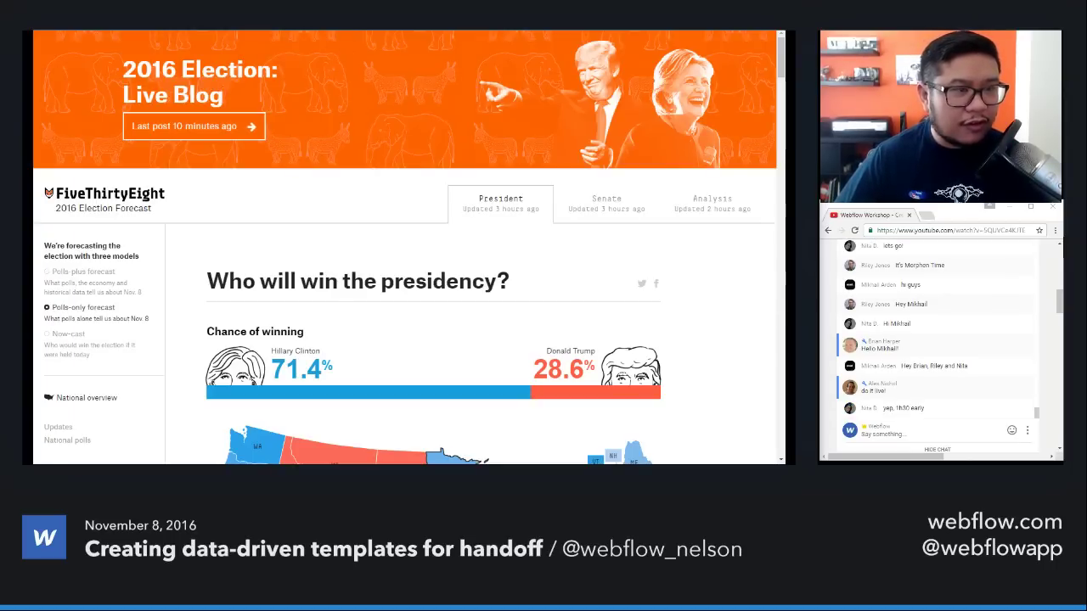
key(alt+Tab)
key(a)
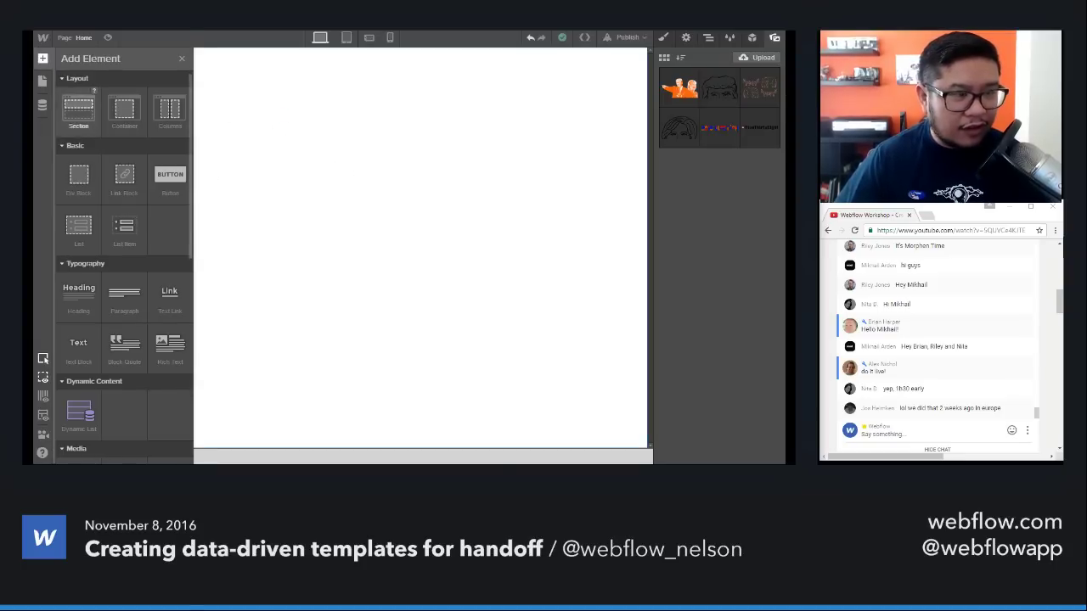
drag(78, 106, 301, 117)
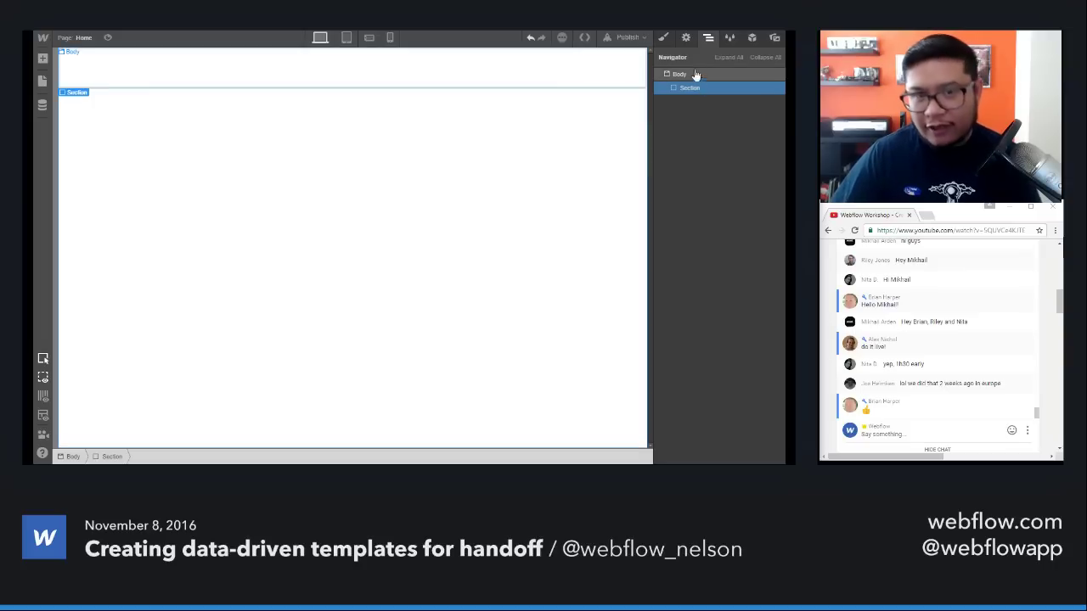
Step: Set the new section's HTML tag to Section in its element settings
click(686, 38)
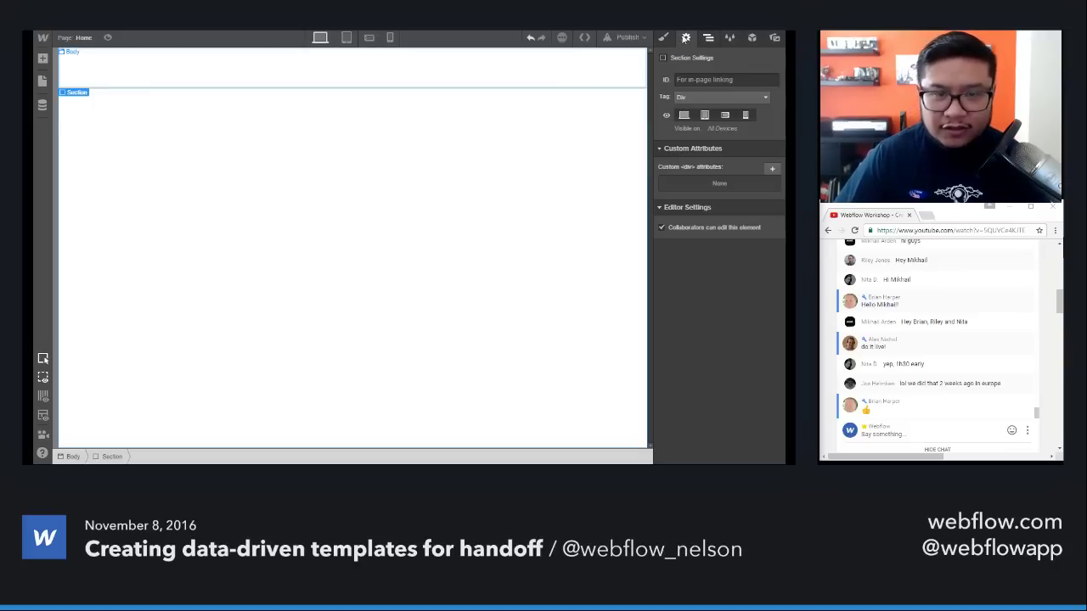
click(705, 99)
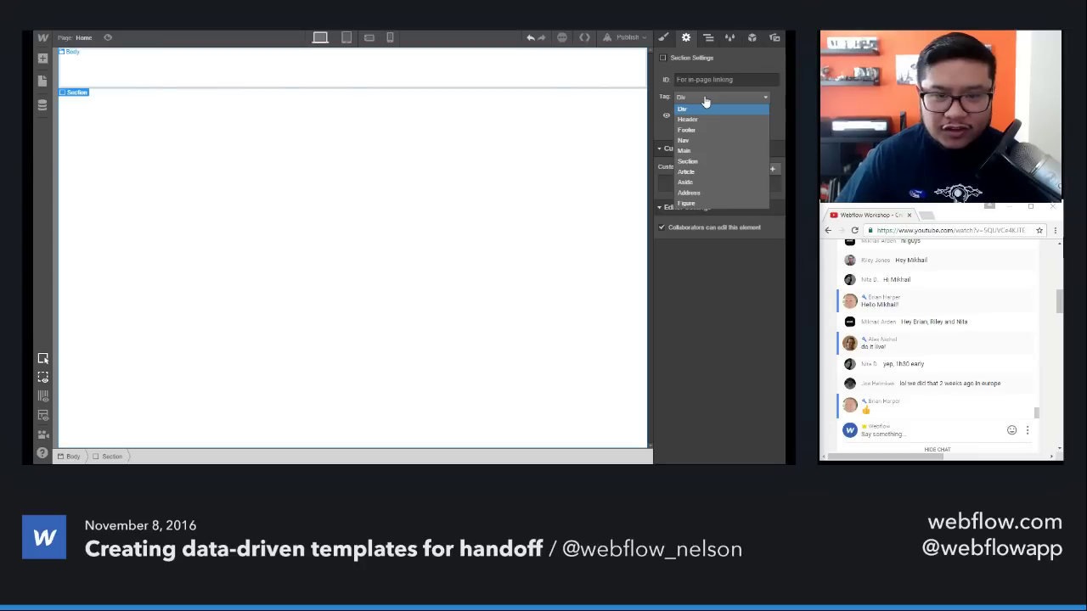
click(702, 163)
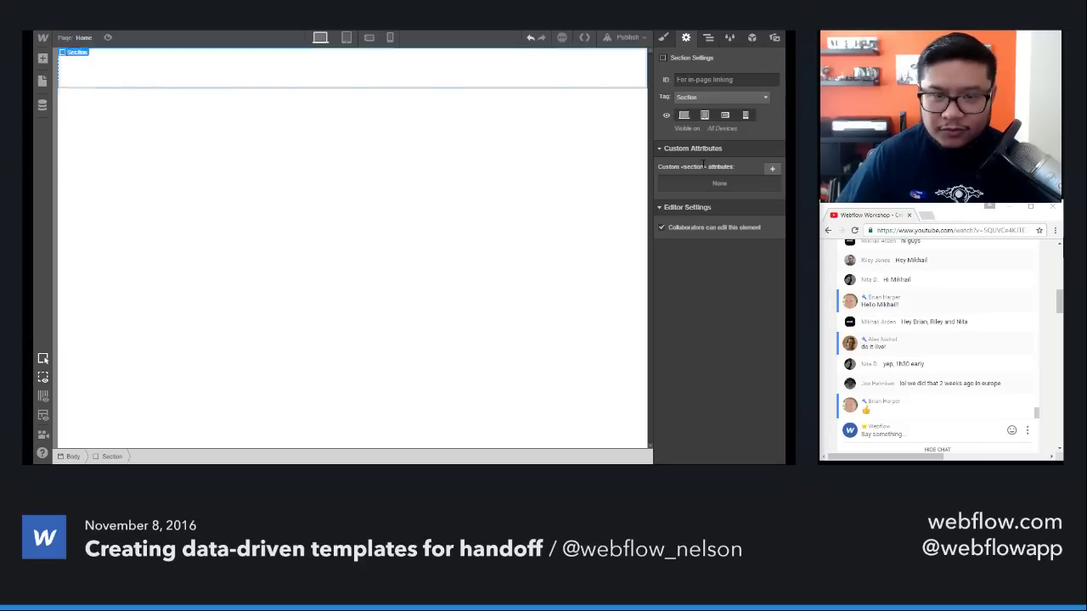
Step: Create the class "live blog banner" on the section, checking the FiveThirtyEight page's orange banner for reference
click(664, 39)
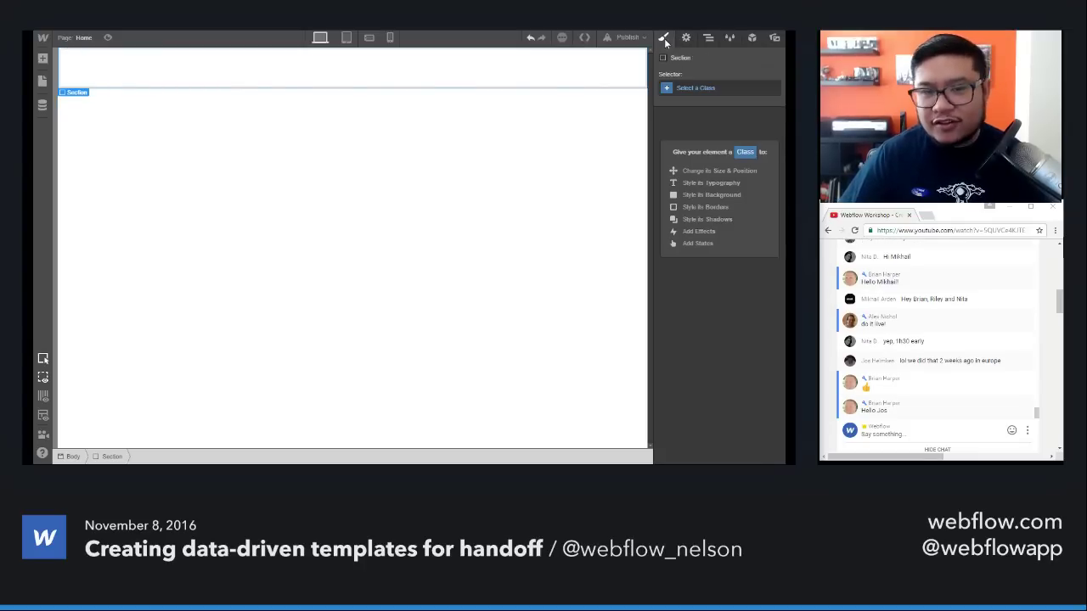
click(713, 92)
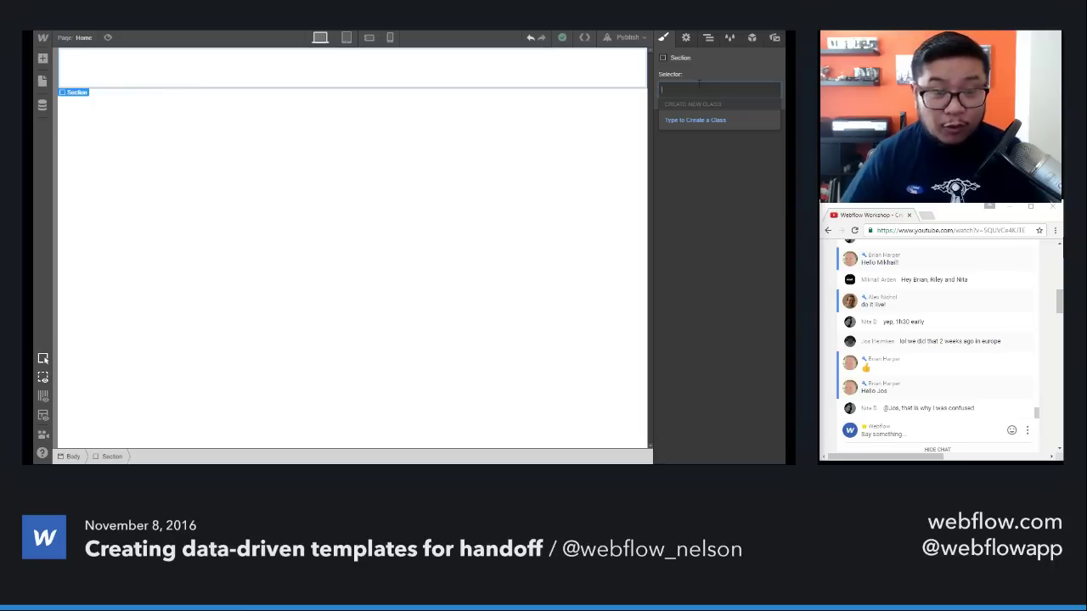
key(ctrl+Tab)
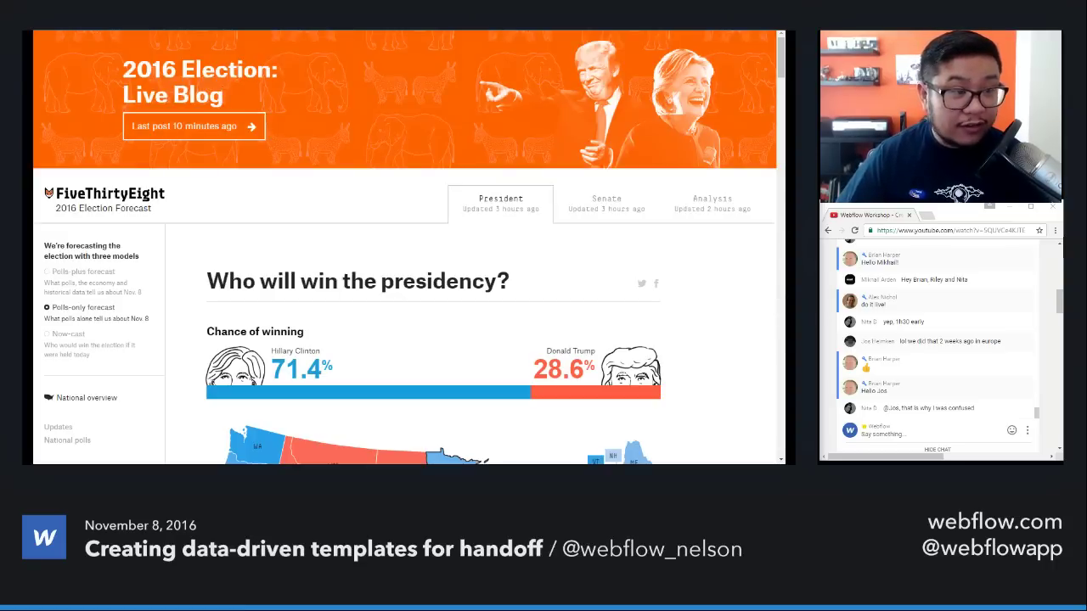
key(ctrl+shift+Tab)
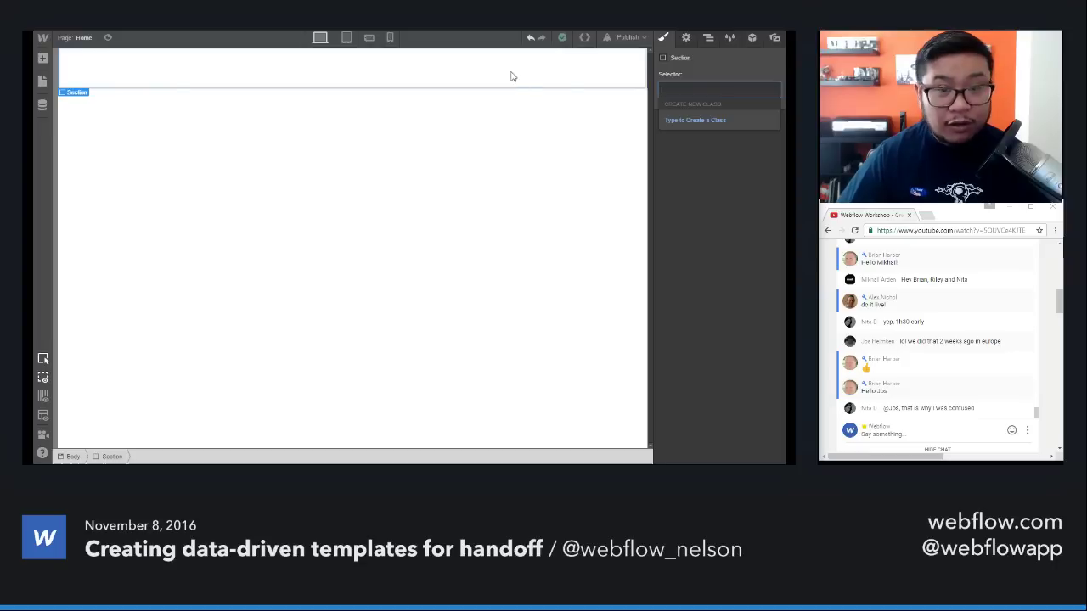
text(live blog banner)
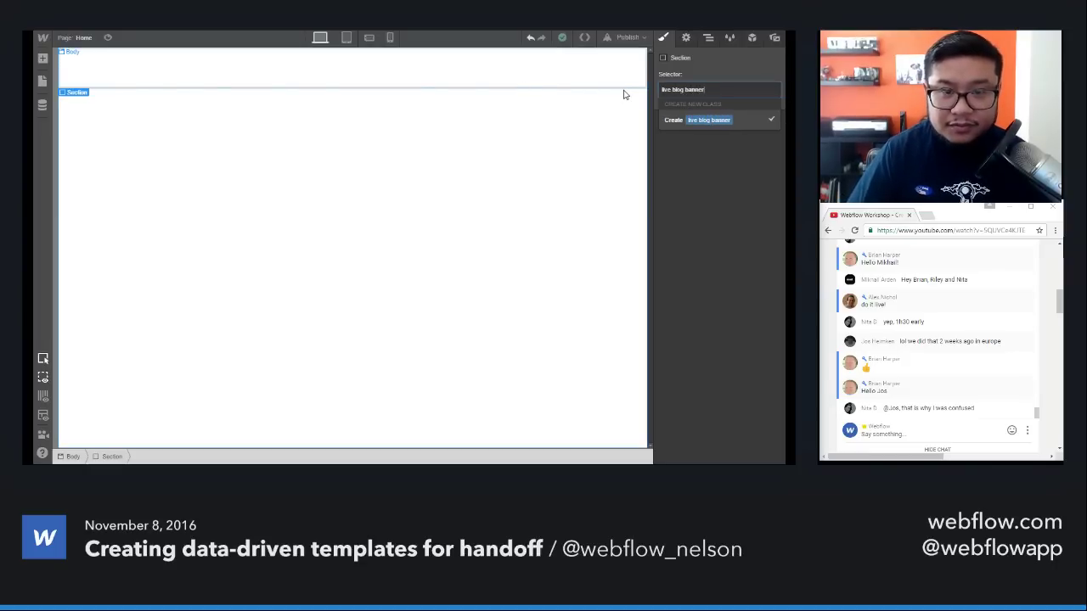
key(Return)
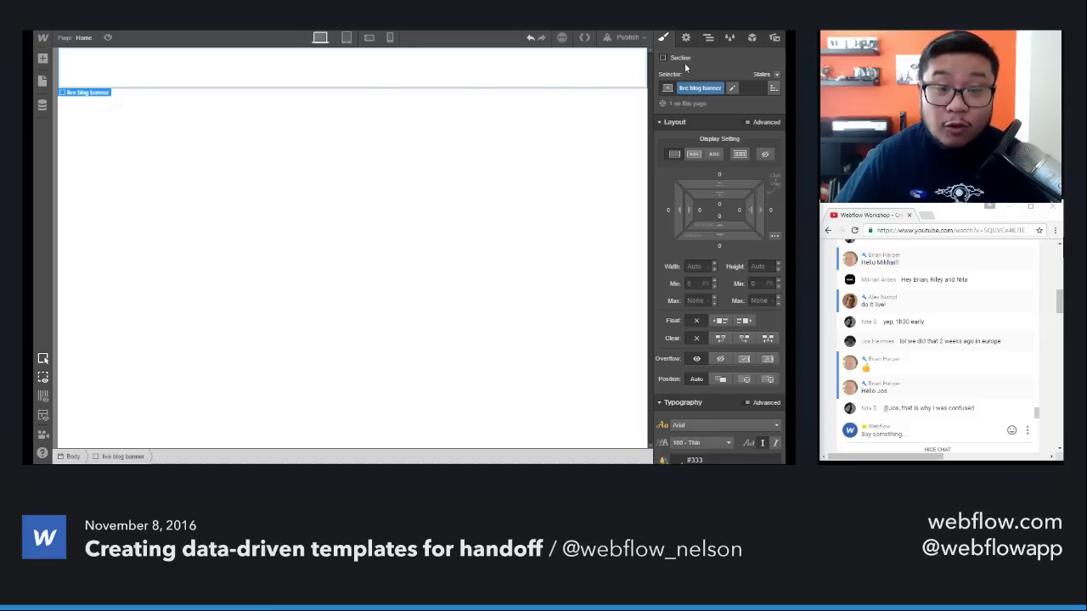
double_click(682, 91)
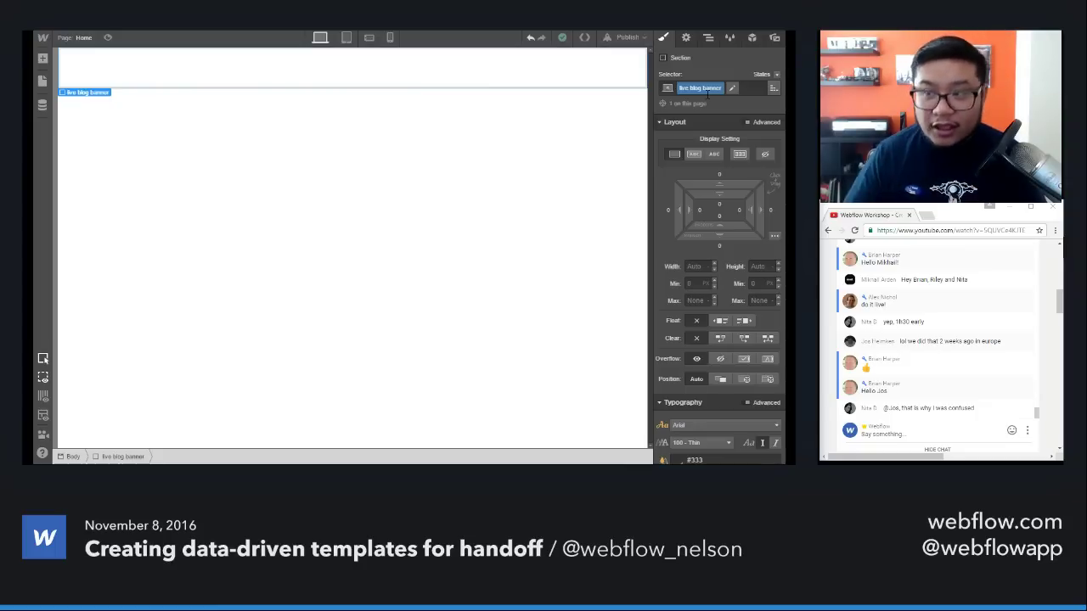
Step: Set the live blog banner's background color to the saved orange swatch #ff6200
scroll(702, 166, down, 8)
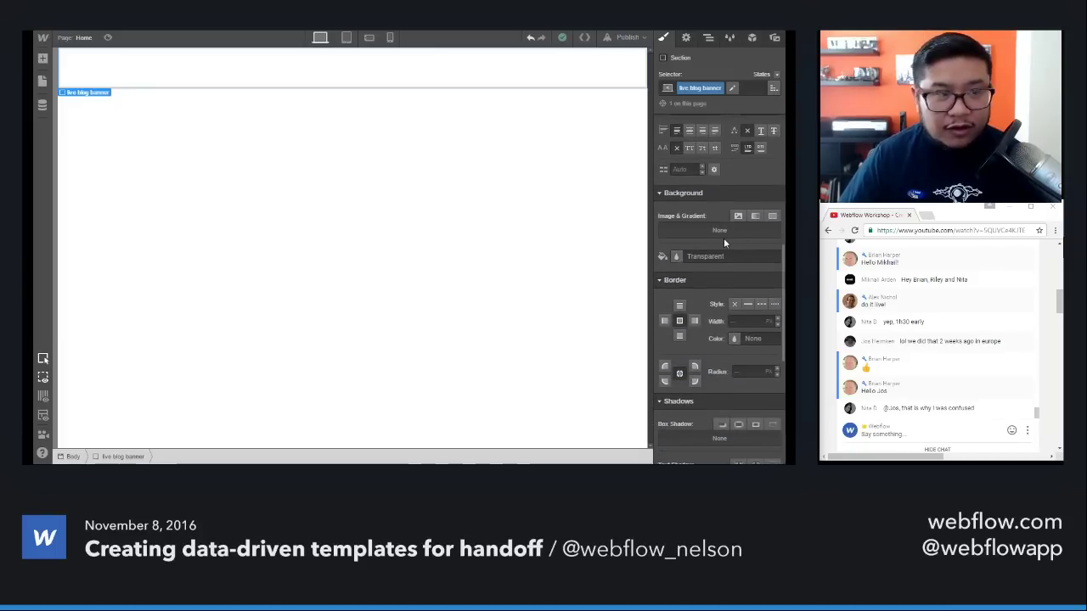
scroll(724, 237, up, 1)
click(675, 312)
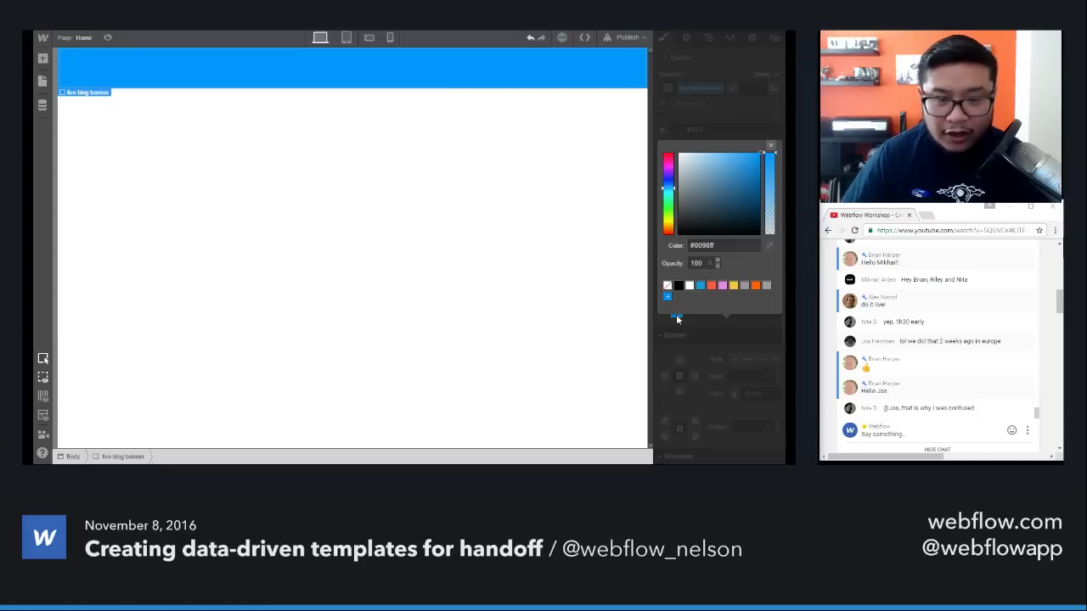
click(756, 287)
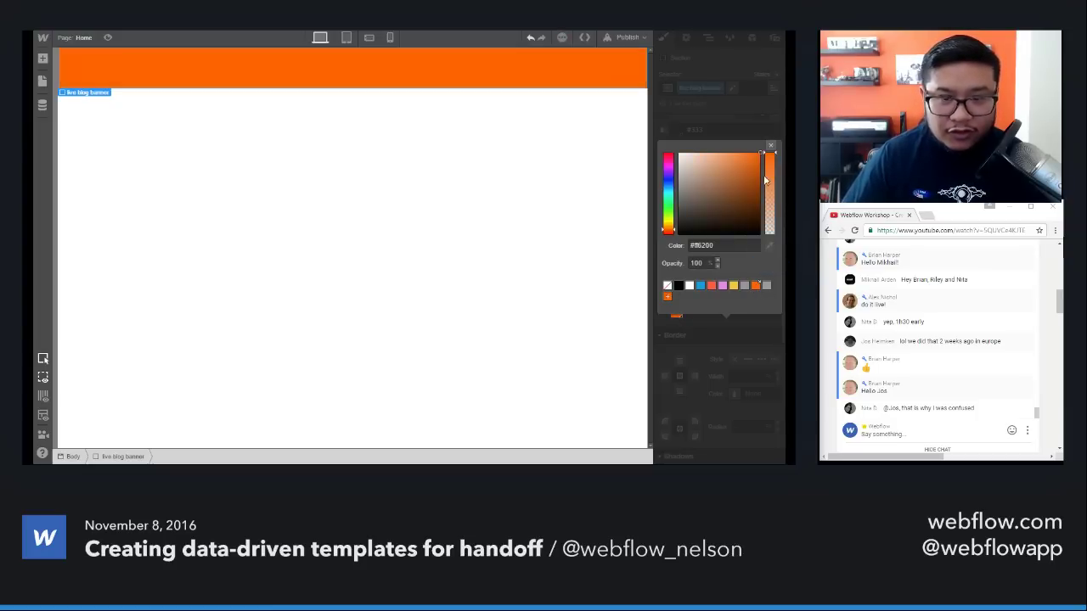
click(771, 146)
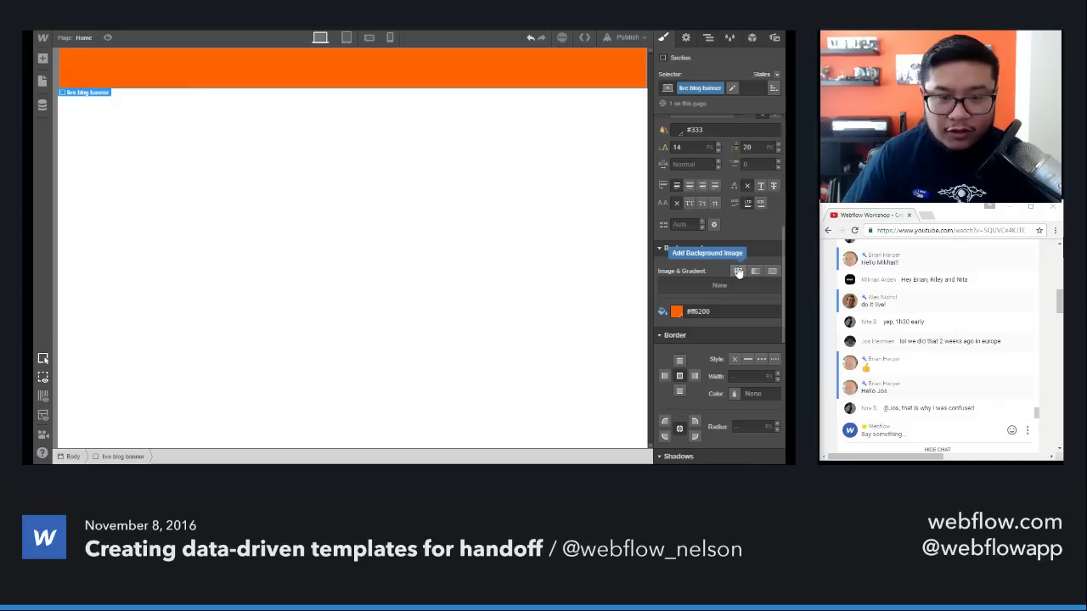
Step: Add the animal_patterns image from the site assets as the live blog banner's background image
click(736, 271)
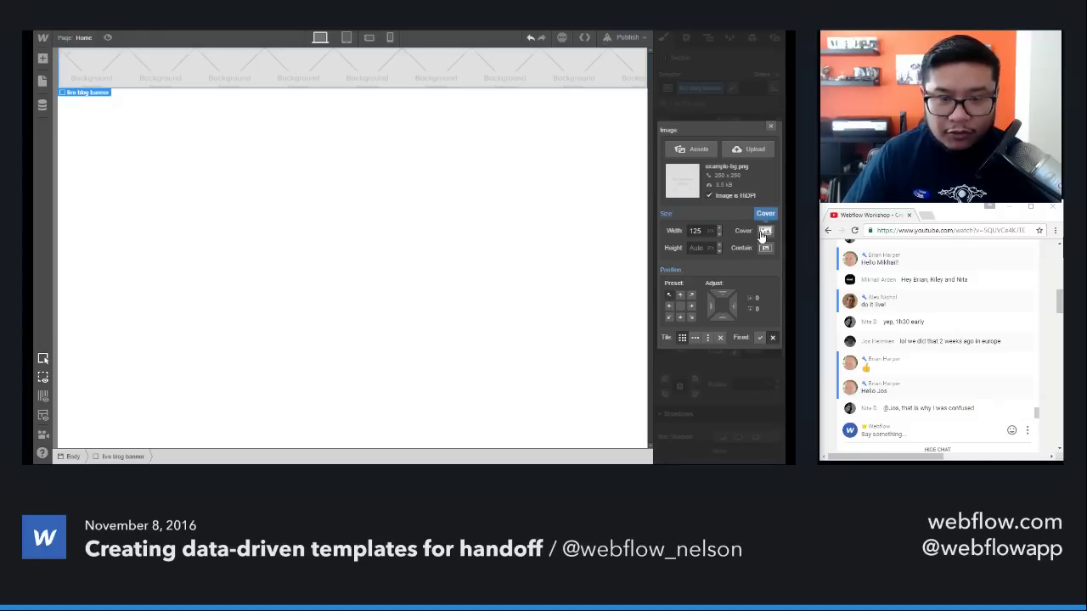
click(765, 230)
click(701, 159)
click(752, 120)
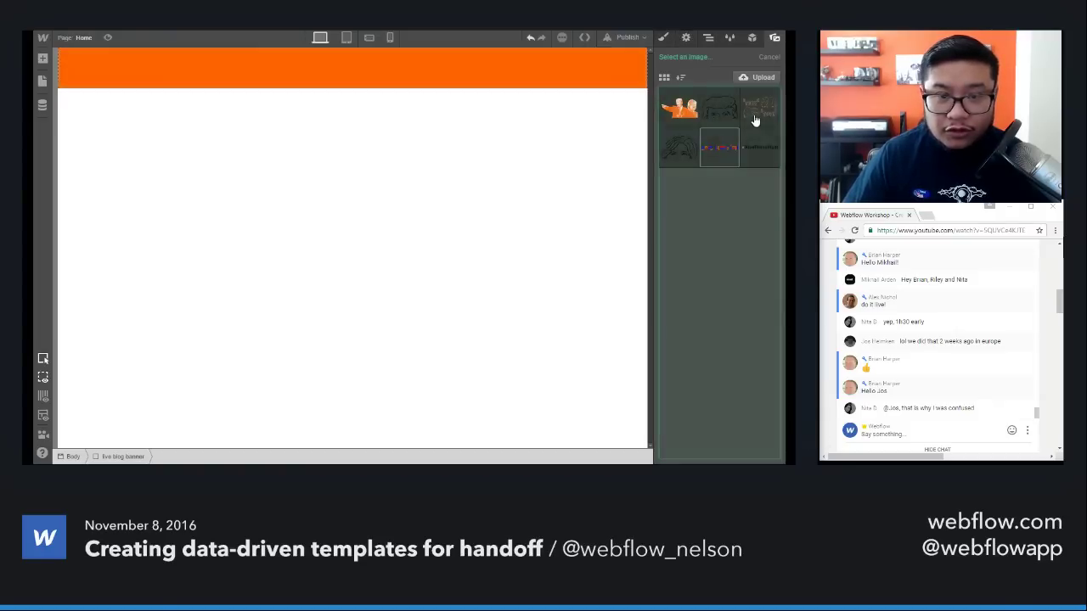
click(766, 121)
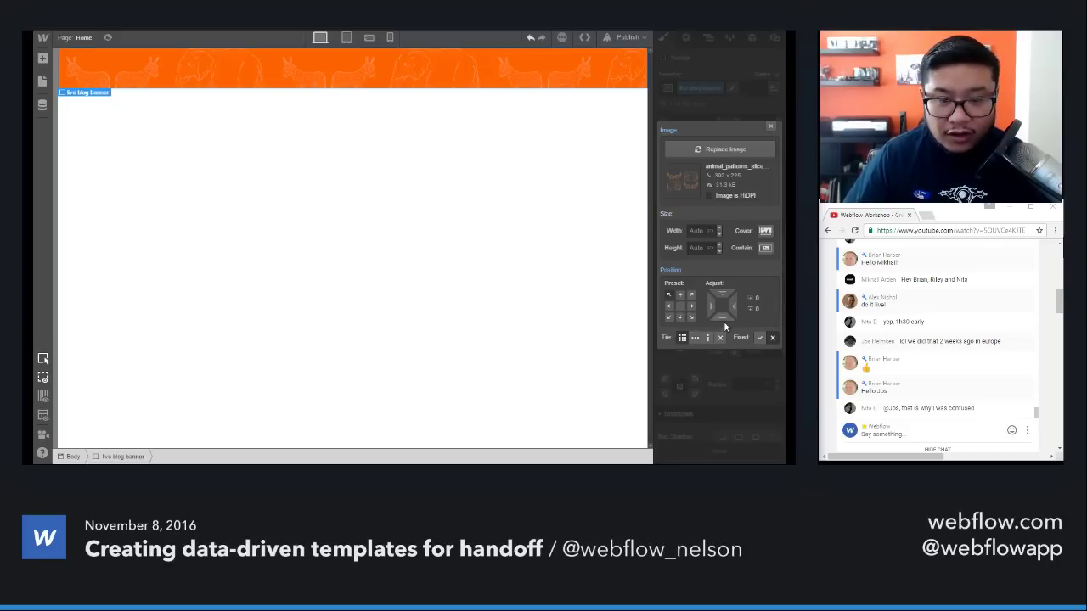
click(770, 130)
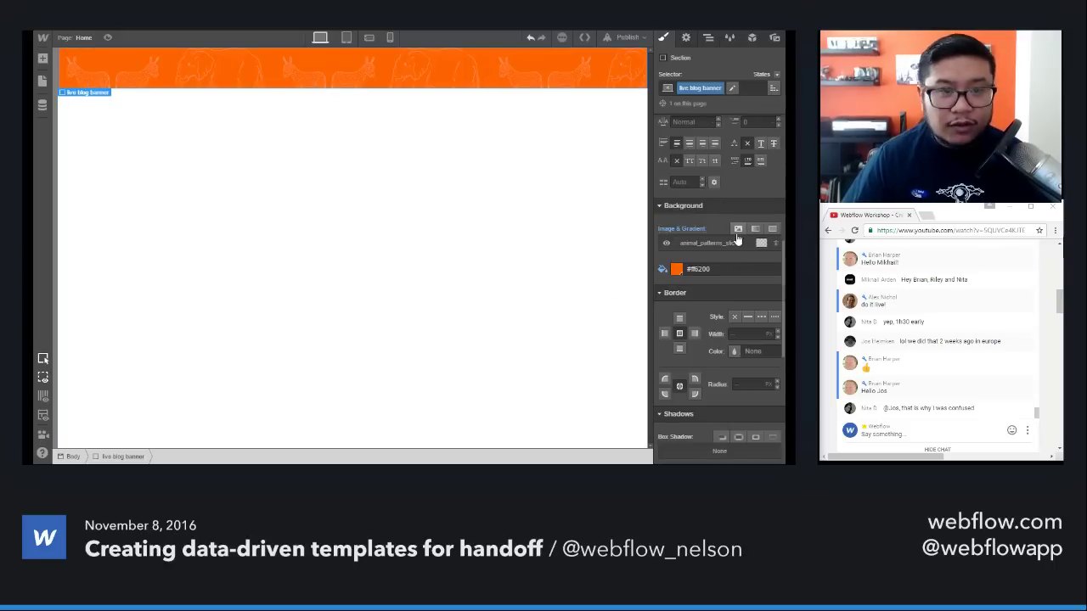
Step: Set the live blog banner's padding to 50 px on all four sides
scroll(744, 279, up, 3)
scroll(744, 279, up, 4)
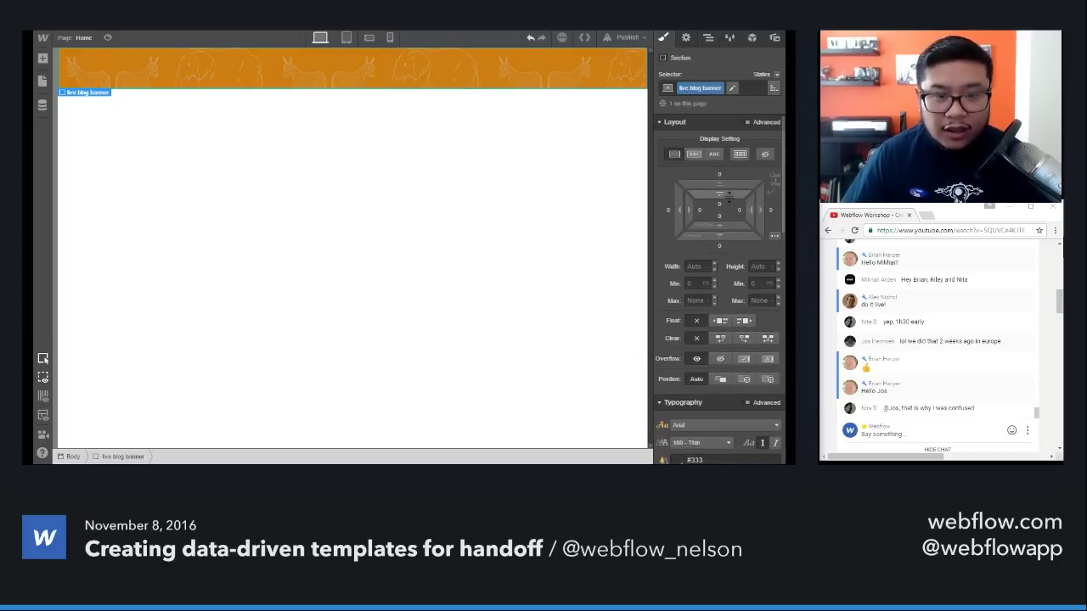
drag(728, 194, 755, 276)
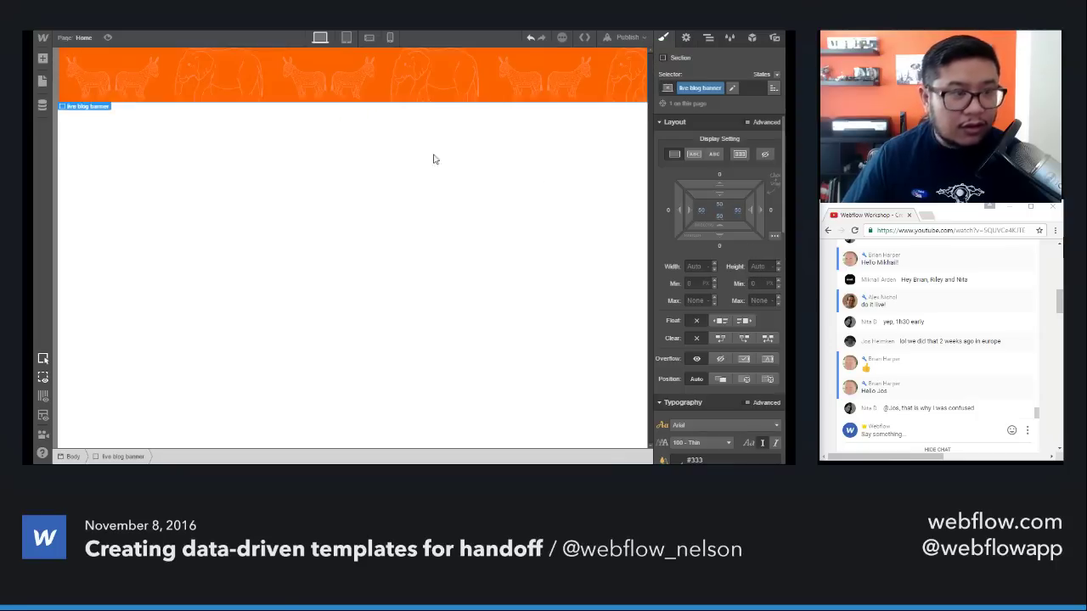
Step: Add a div block inside the live blog banner, checking the FiveThirtyEight page's banner for reference
key(alt+Tab)
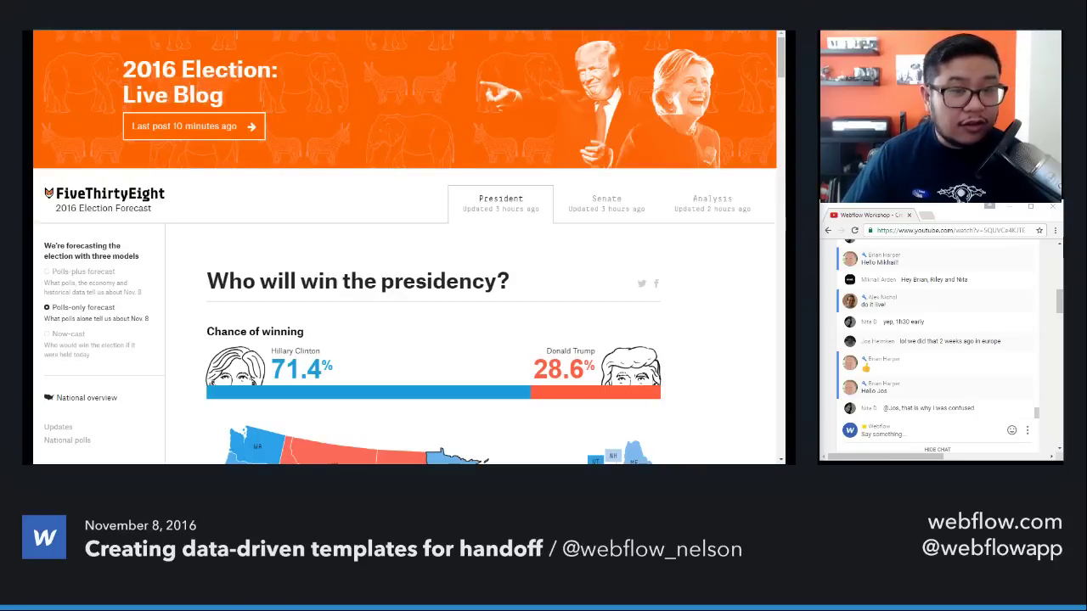
key(alt+Tab)
key(a)
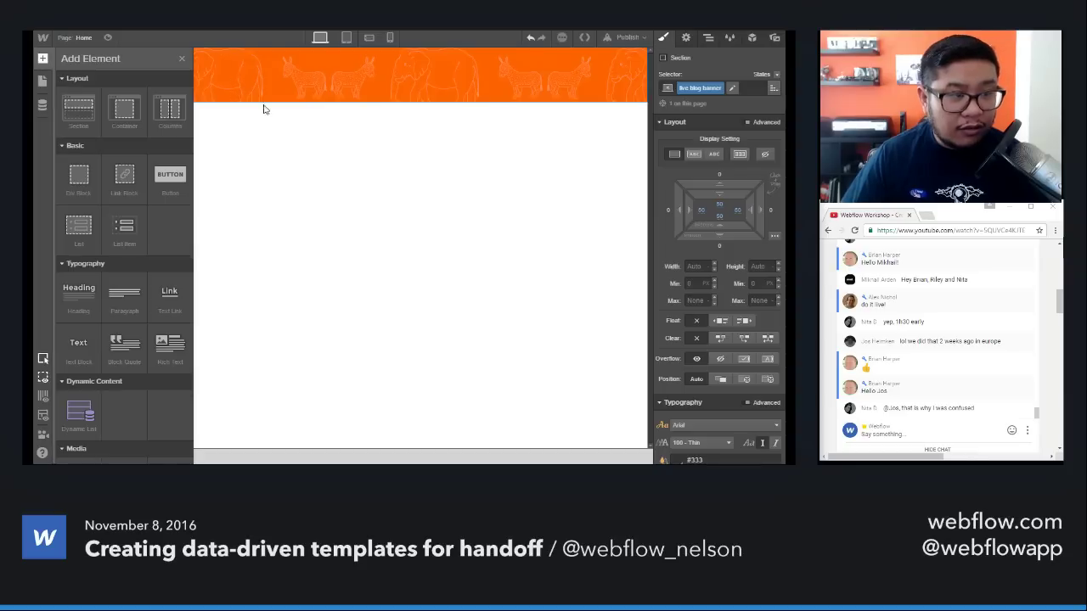
click(78, 174)
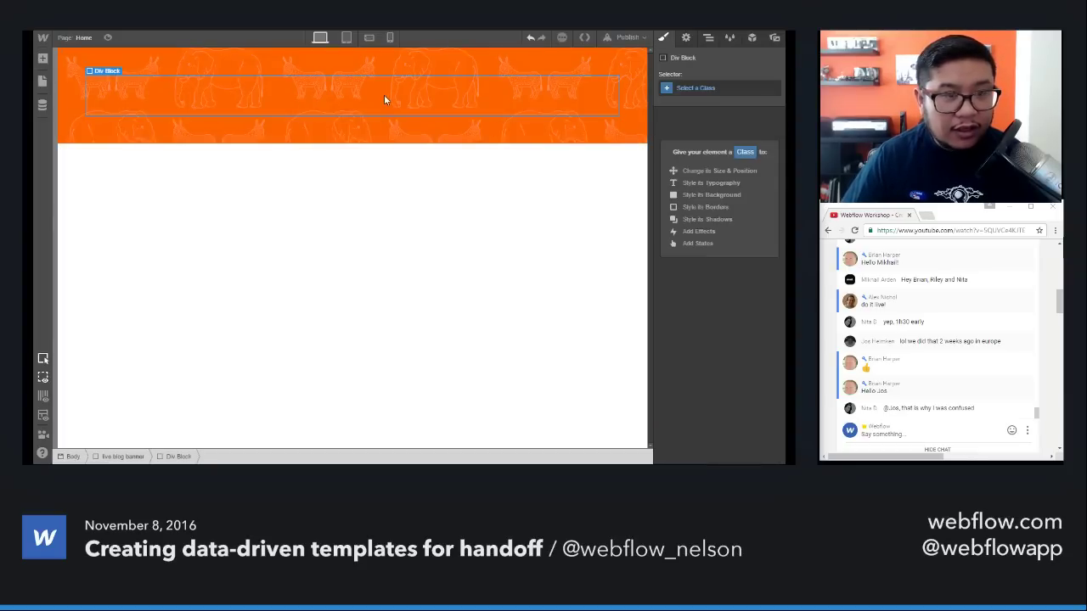
Step: Create the class "live blog banner content" on the new div block, consulting the FiveThirtyEight banner's layout
key(alt+Tab)
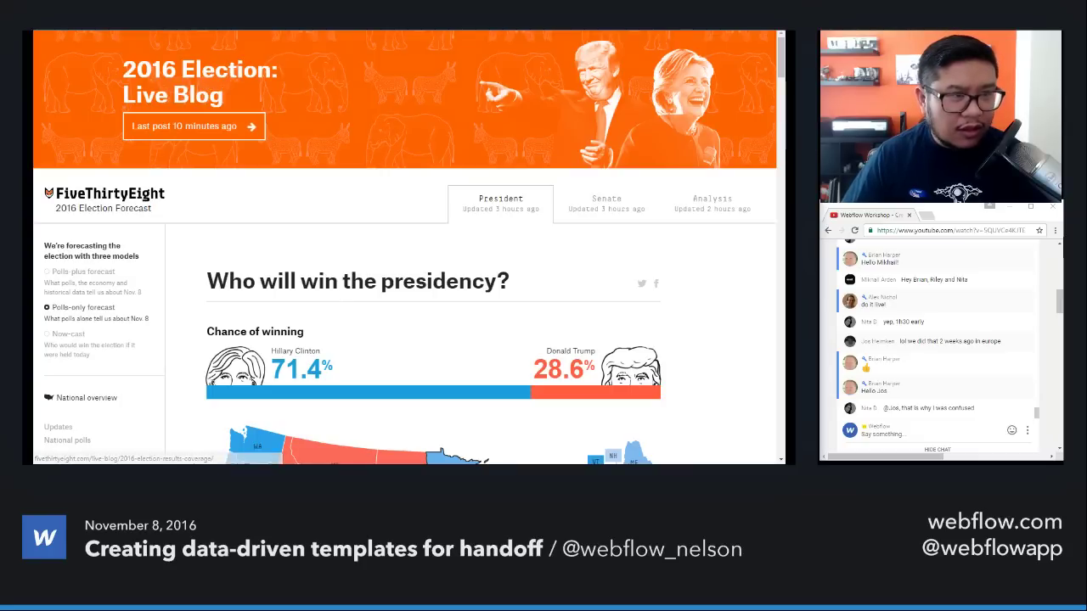
key(alt+Tab)
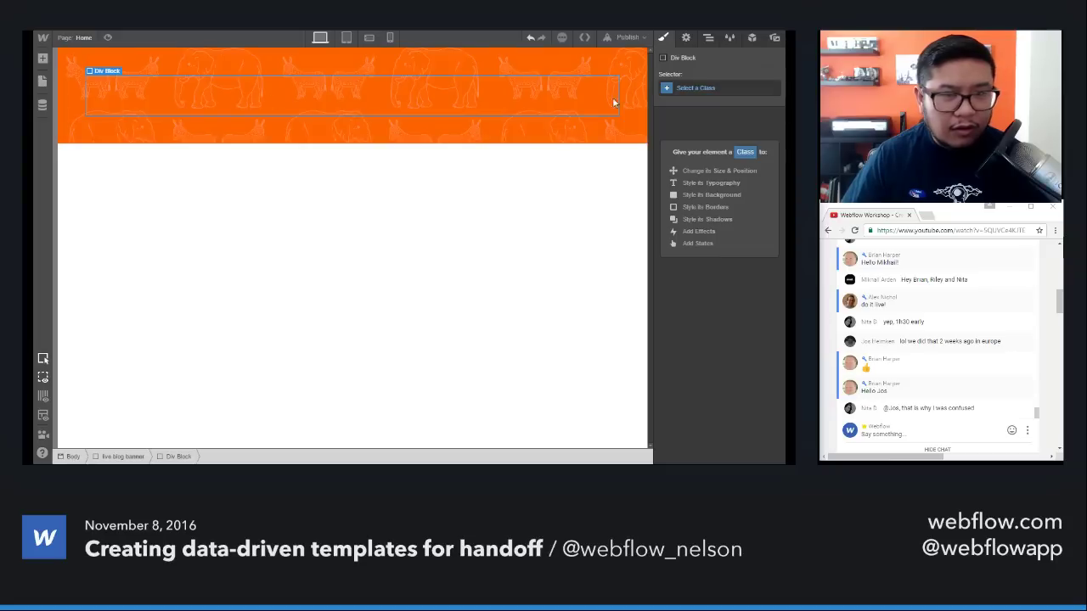
click(691, 96)
text(live blog)
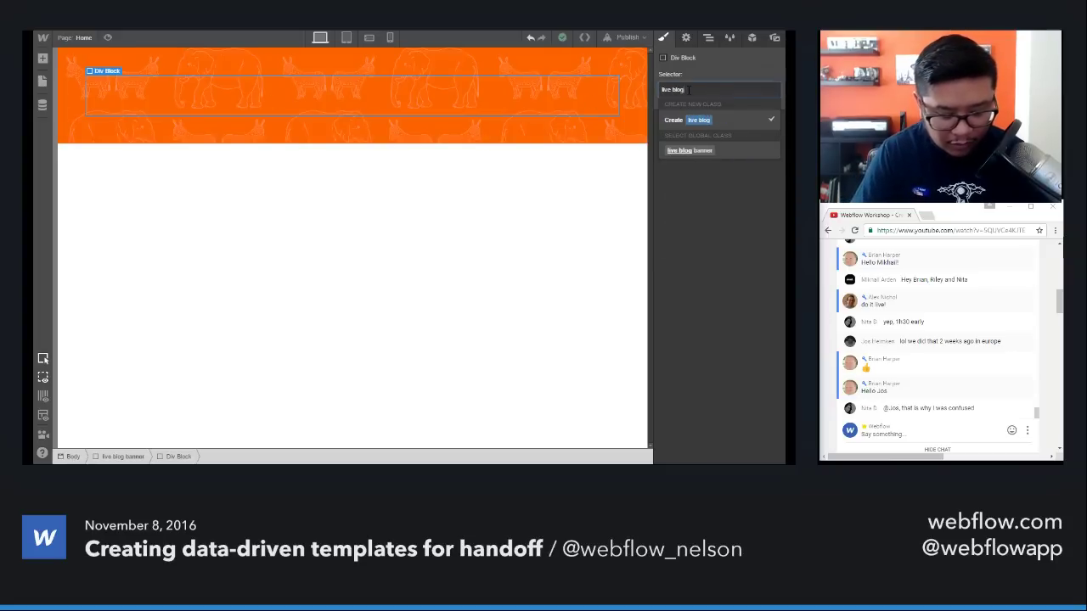
text( banner content)
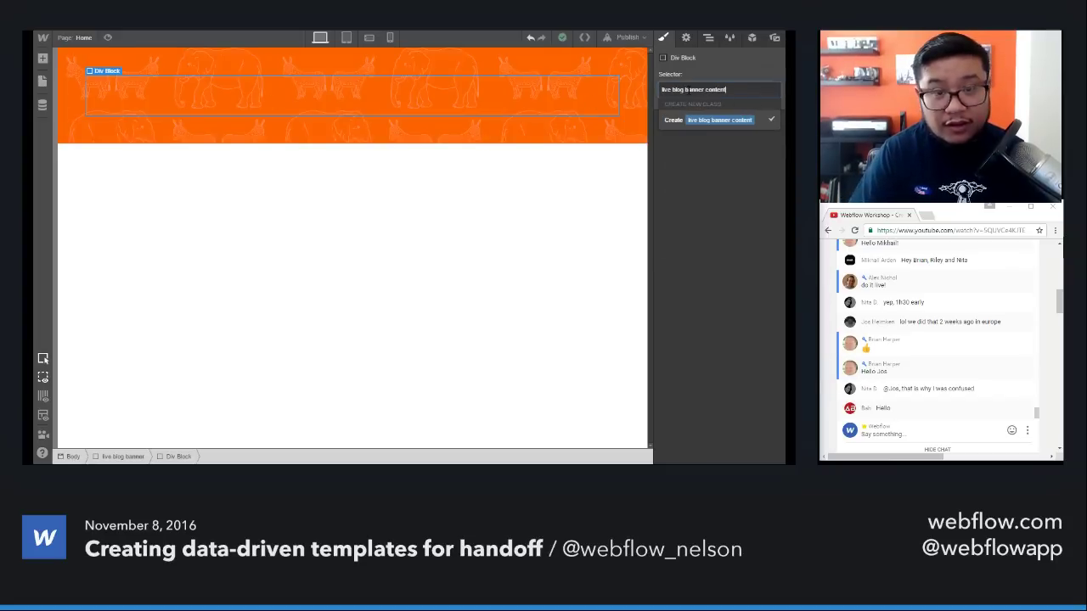
key(Return)
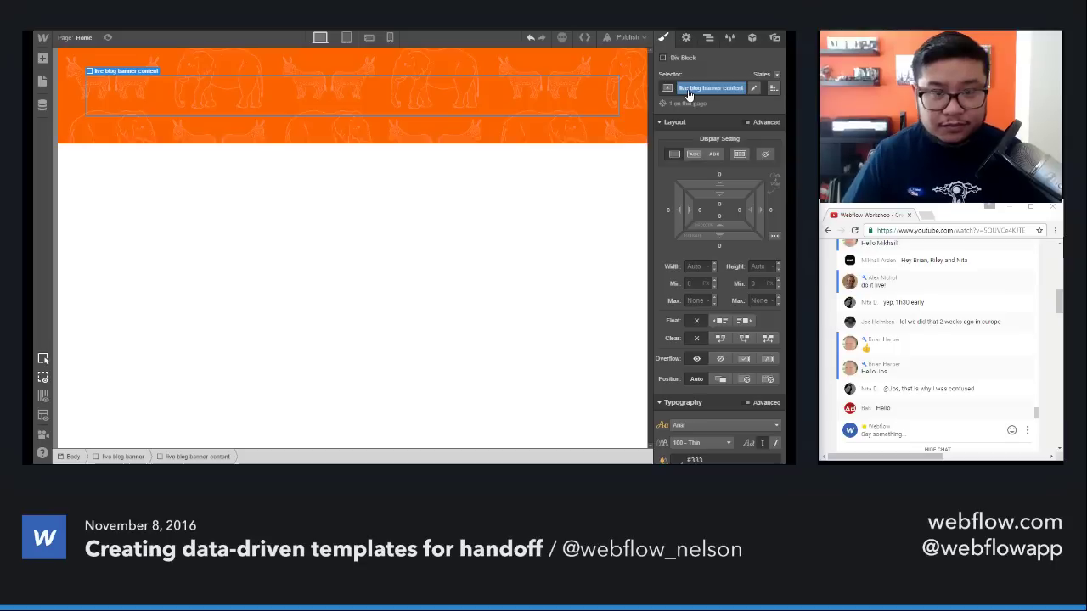
Step: Add a text block inside the live blog banner content div reading "2016 Election Live Blog", taking the wording from the FiveThirtyEight page
key(a)
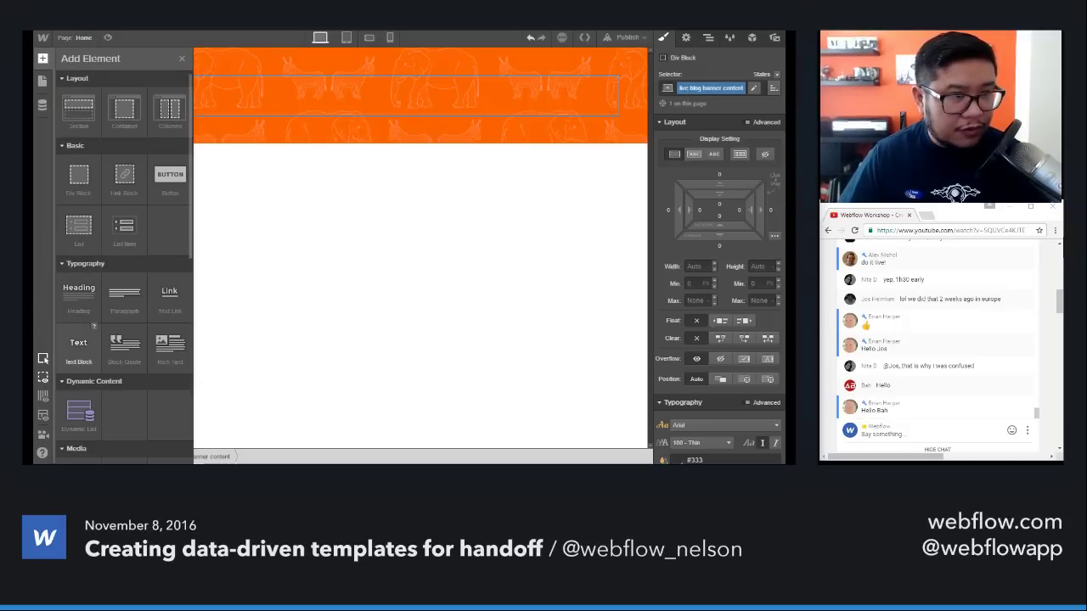
drag(78, 342, 211, 117)
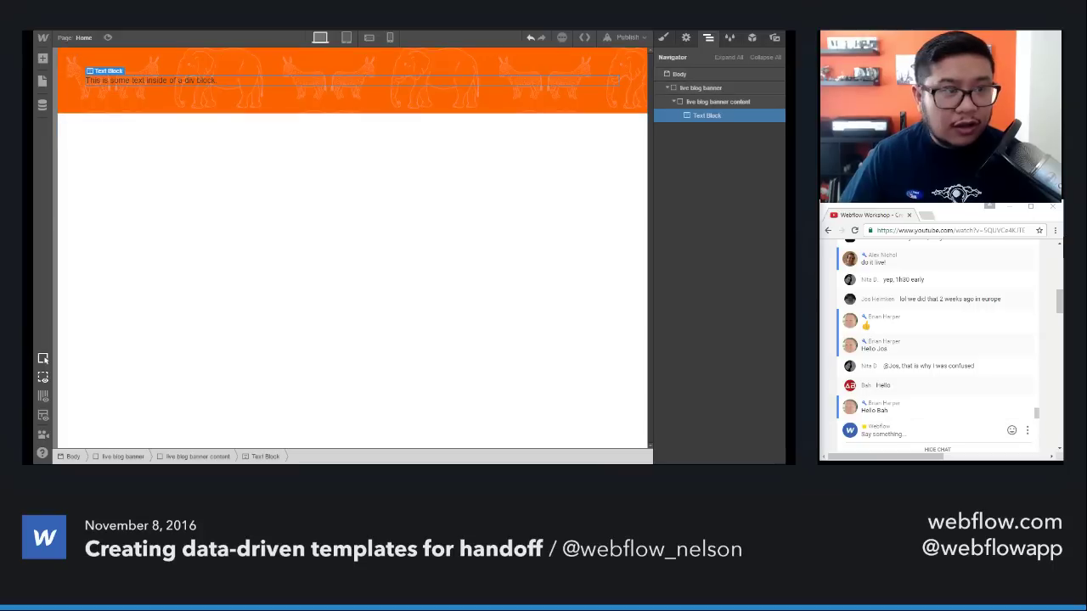
key(alt+Tab)
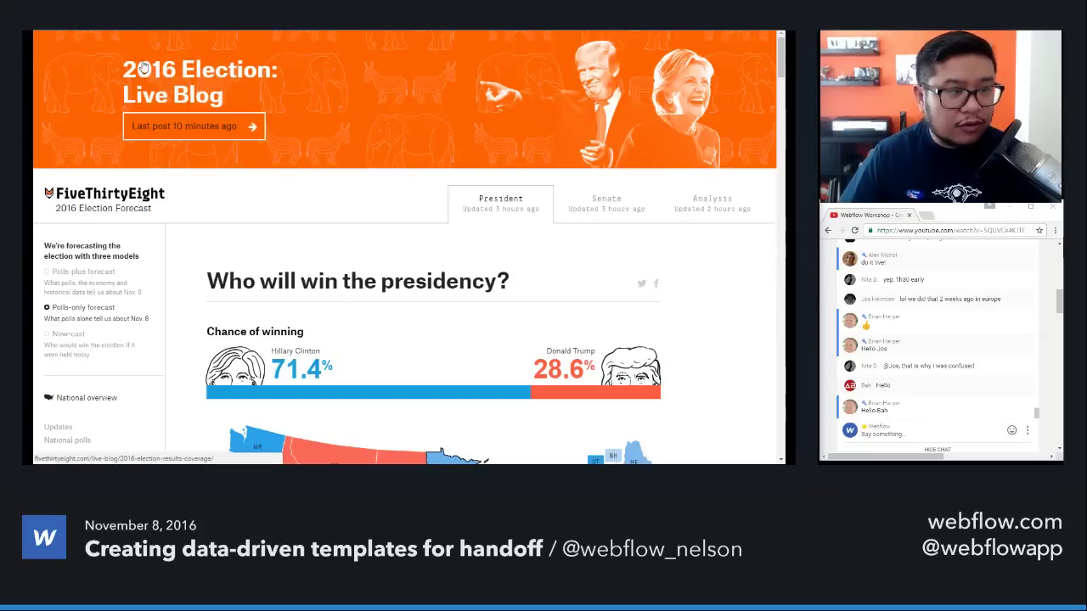
key(alt+Tab)
double_click(164, 79)
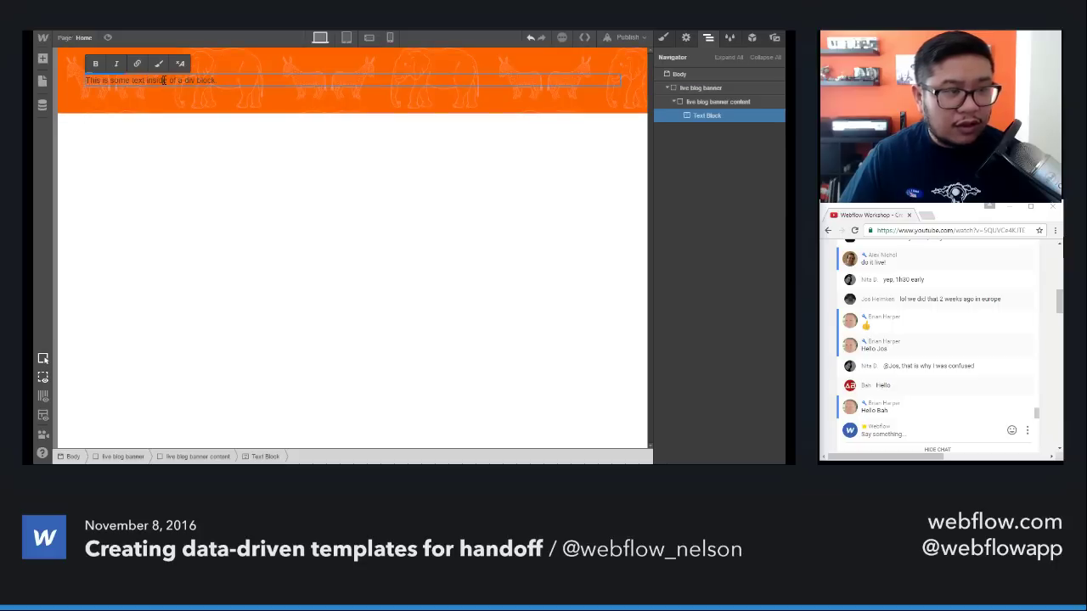
triple_click(165, 79)
text(2016 Election)
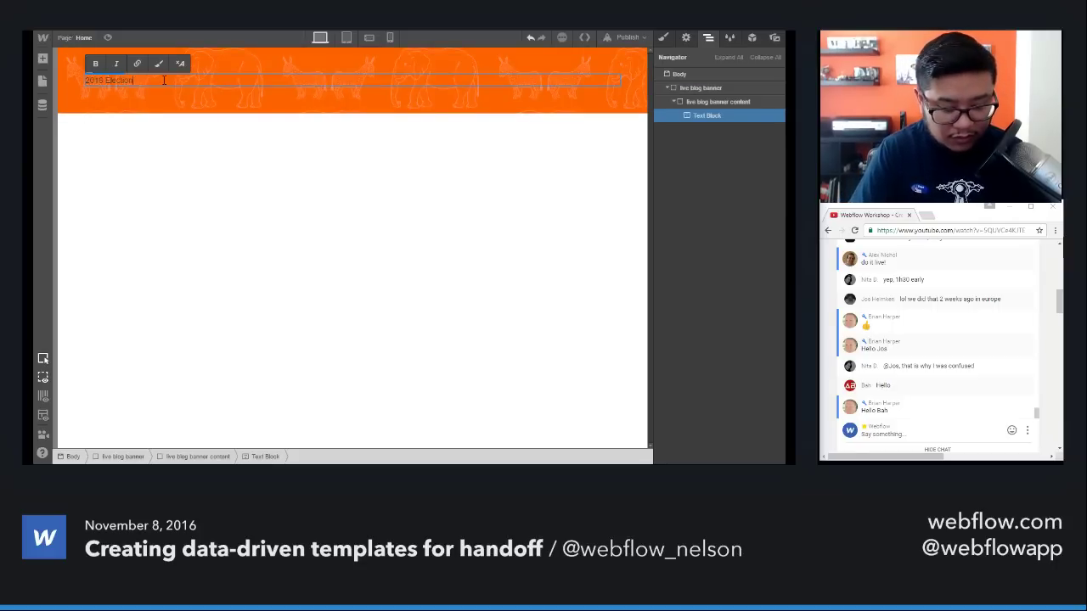
text( Live Blog)
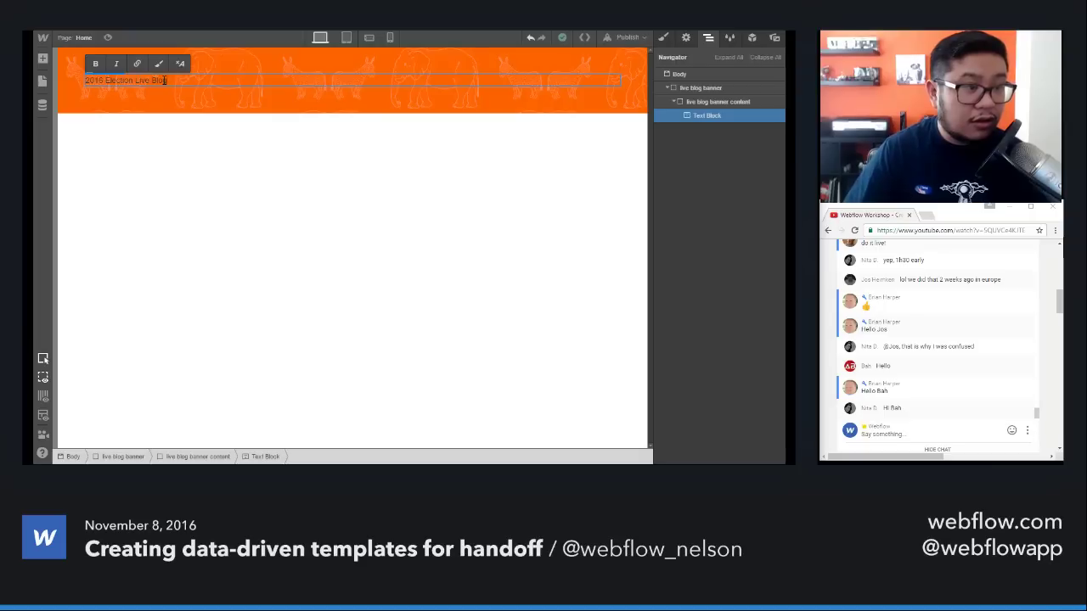
key(Escape)
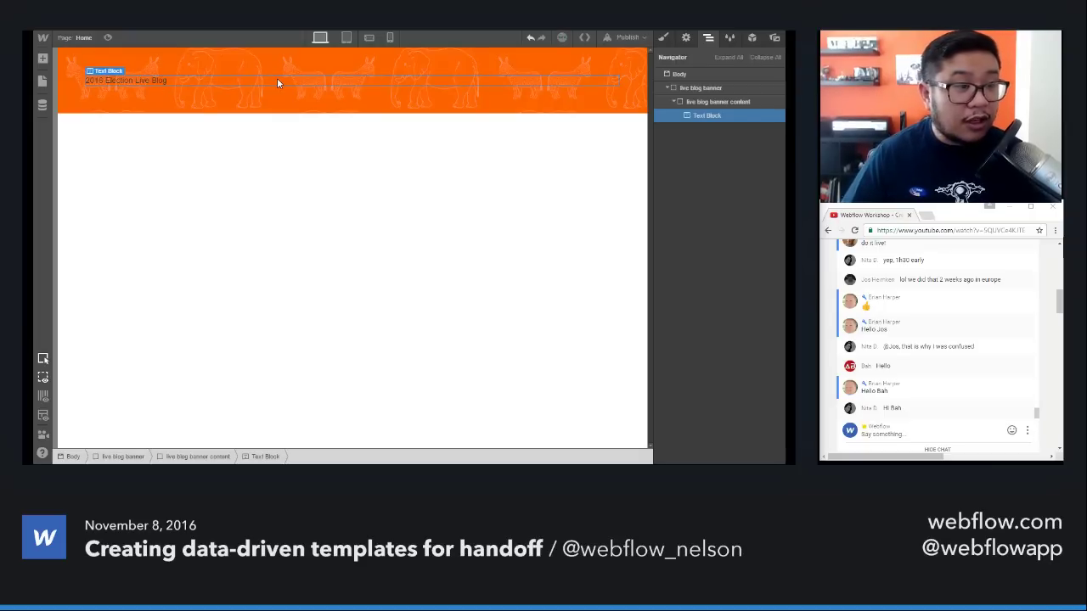
Step: Set the live blog banner content's font color to white and its font weight to 700 - Bold
key(Escape)
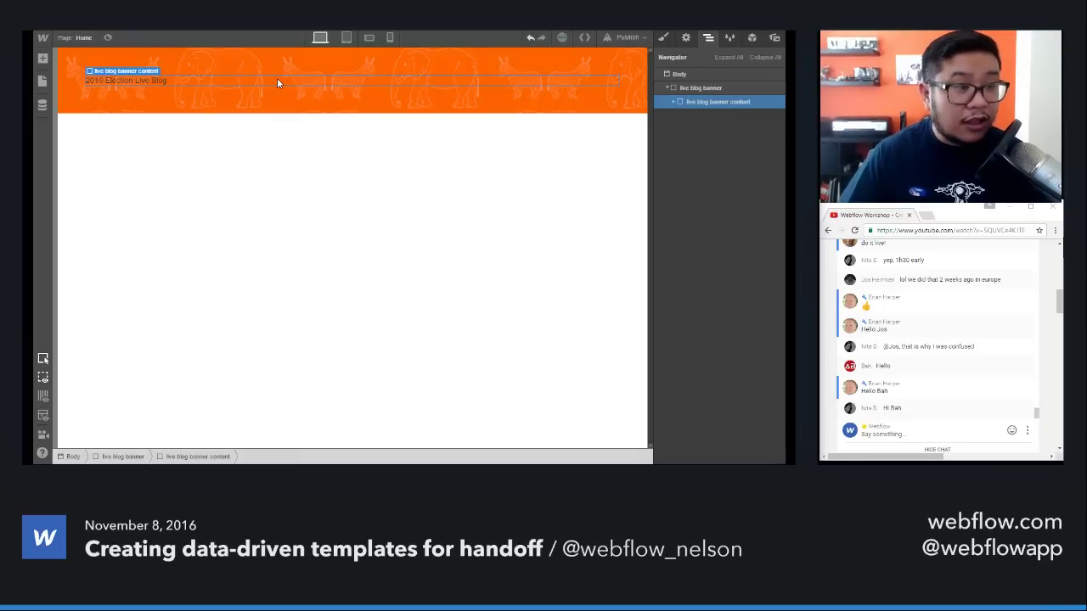
click(663, 38)
scroll(708, 314, down, 5)
click(717, 296)
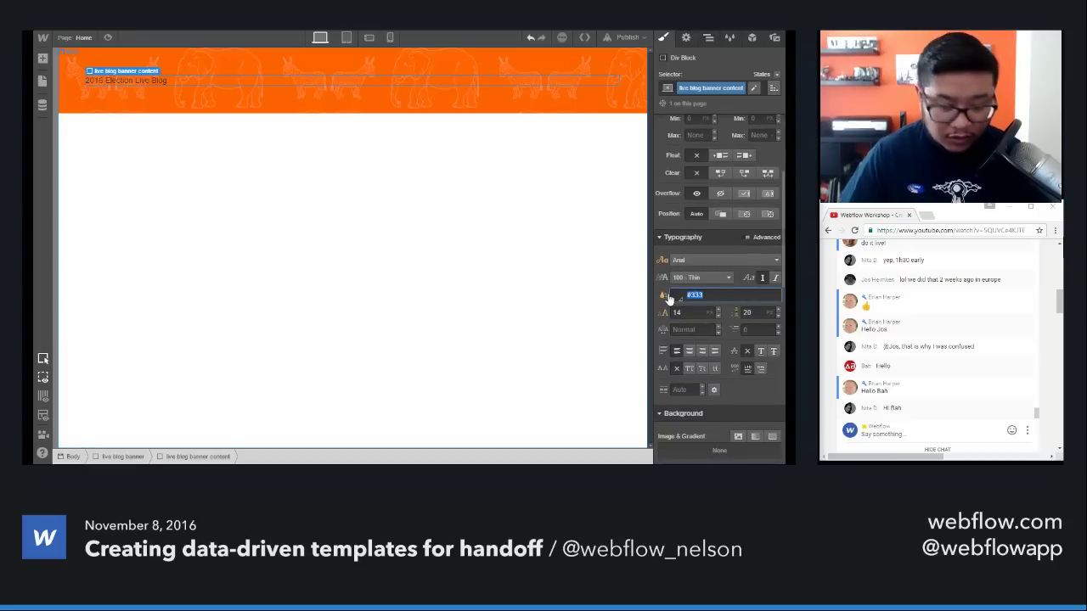
text(white)
click(685, 281)
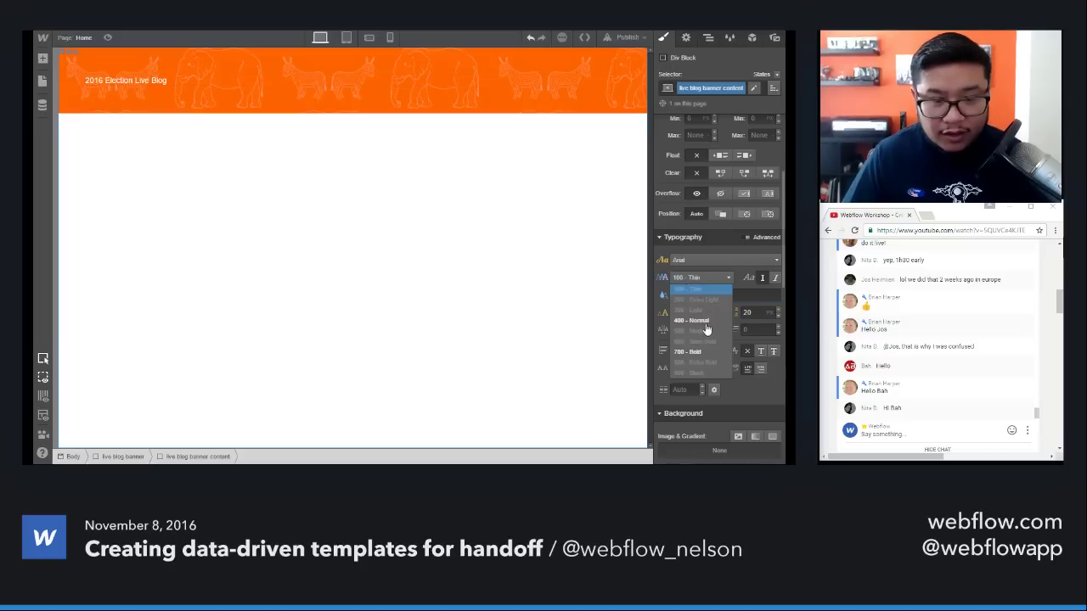
click(705, 350)
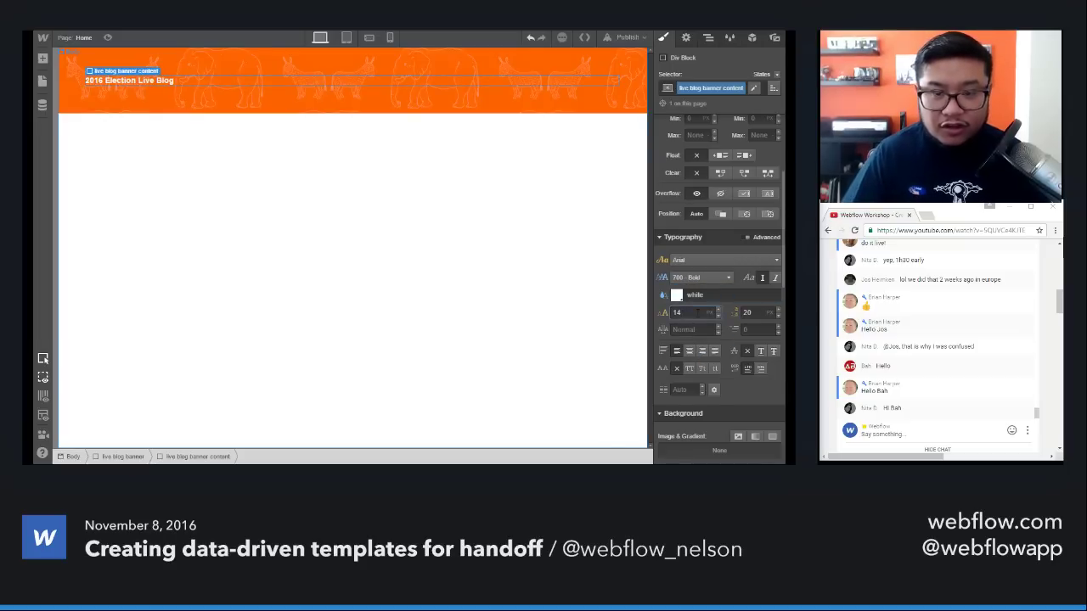
Step: Set the live blog banner content's font size to 34 and its line height to 40
key(shift+Up)
key(shift+Up)
key(Tab)
key(shift+Up)
key(shift+Up)
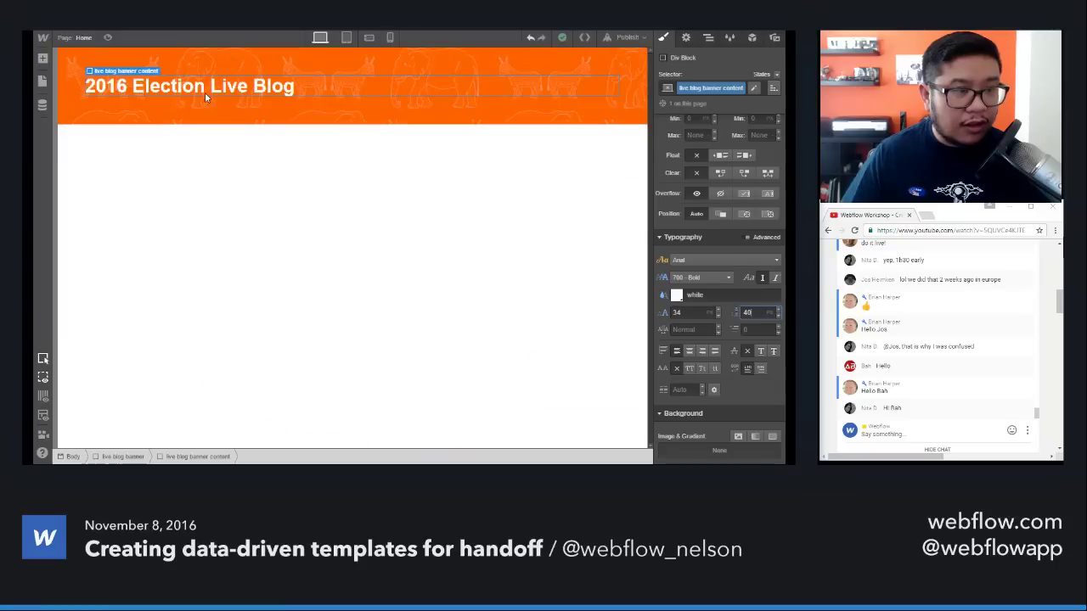
Step: Add a colon after "2016 Election" in the banner heading and break "Live Blog" onto a second line
click(212, 85)
double_click(212, 86)
text(:)
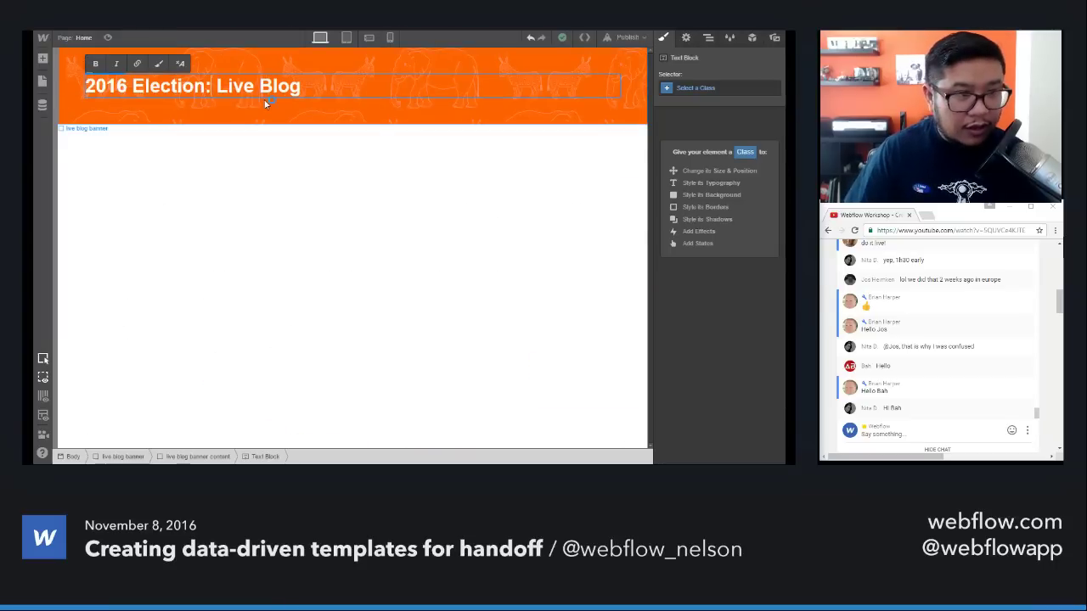
key(shift+Return)
key(Escape)
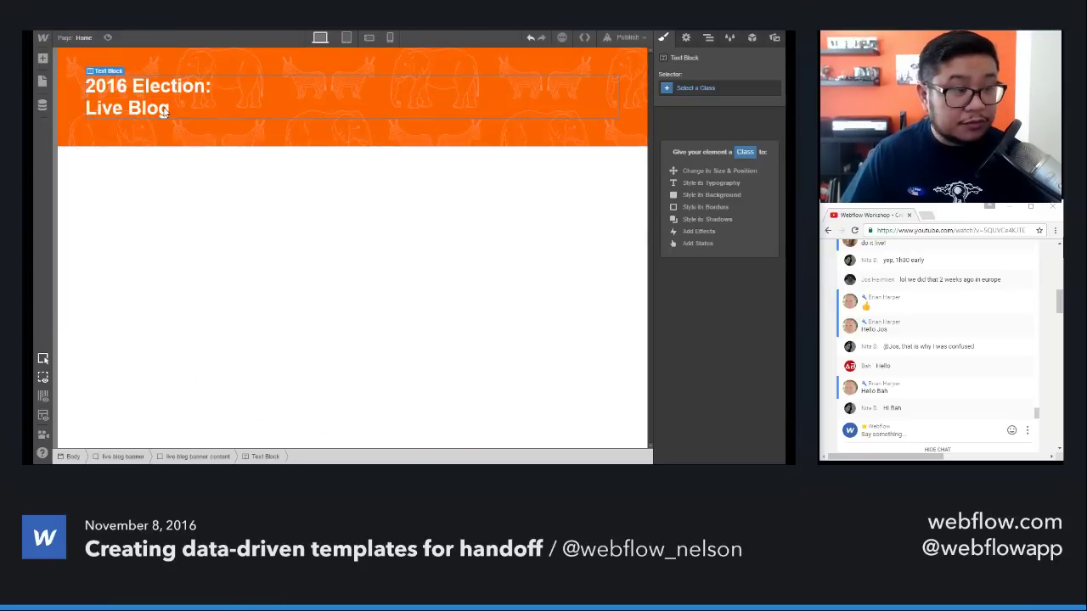
Step: Add a button below the heading in the live blog banner content and dismiss its link settings
key(a)
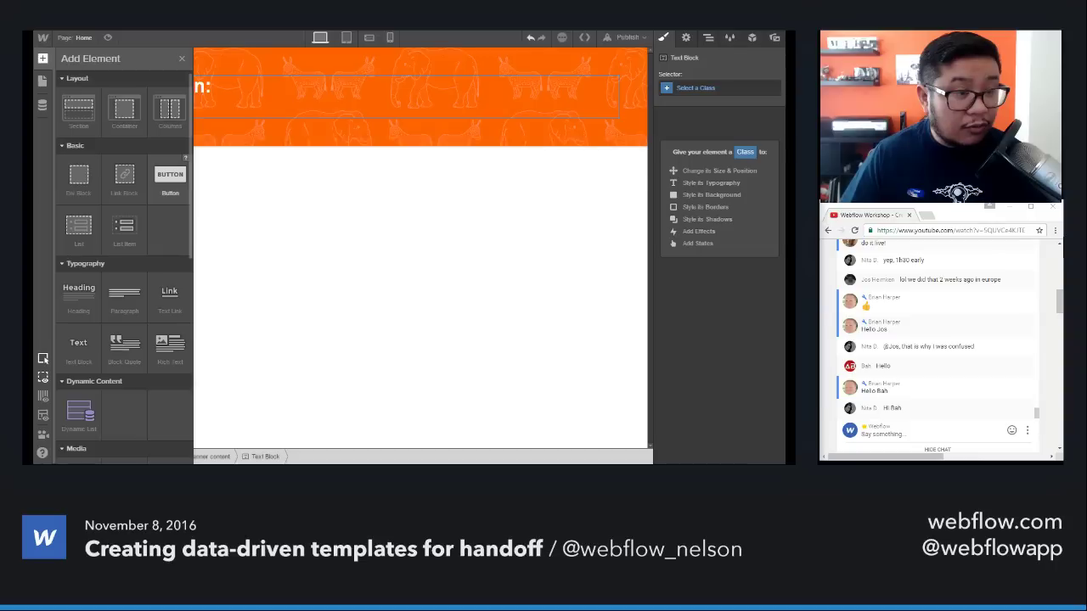
drag(170, 180, 186, 167)
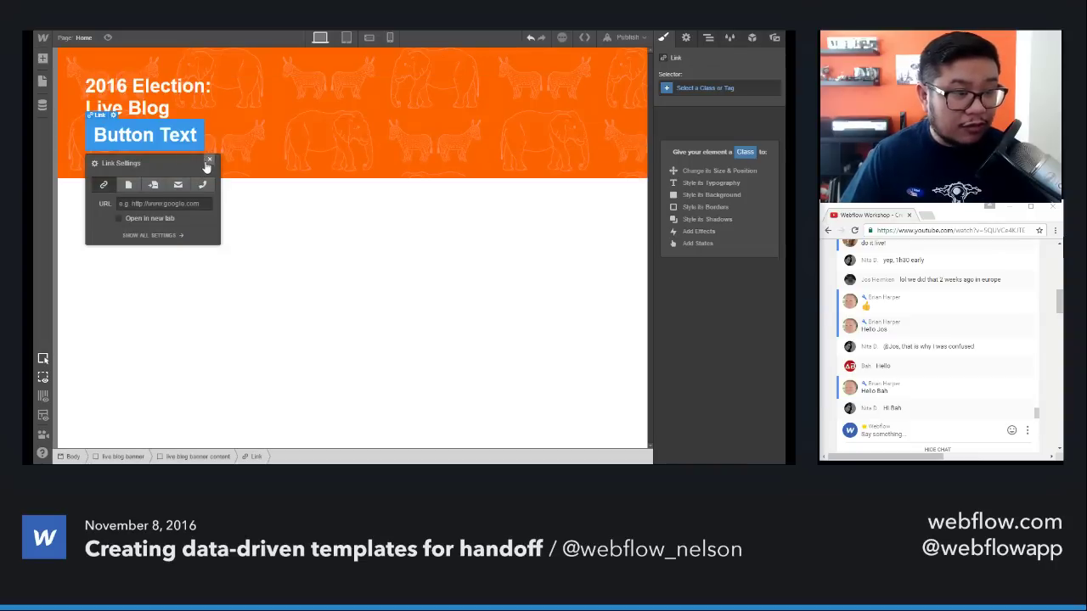
click(209, 162)
Step: Switch to the FiveThirtyEight page to examine the banner's last-post button and the live blog it links to
key(alt+Tab)
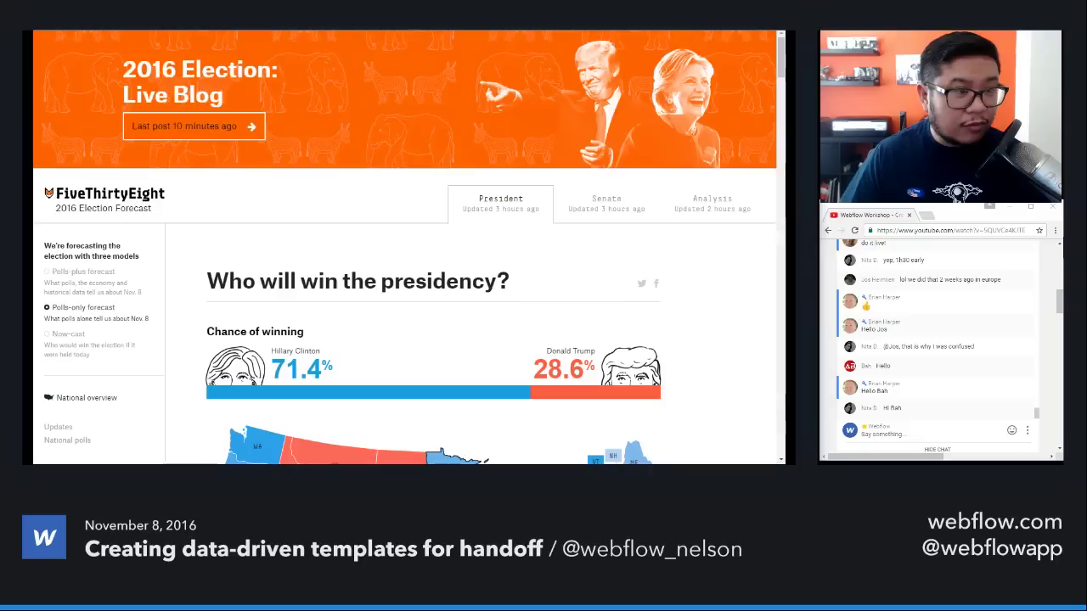
key(alt+Tab)
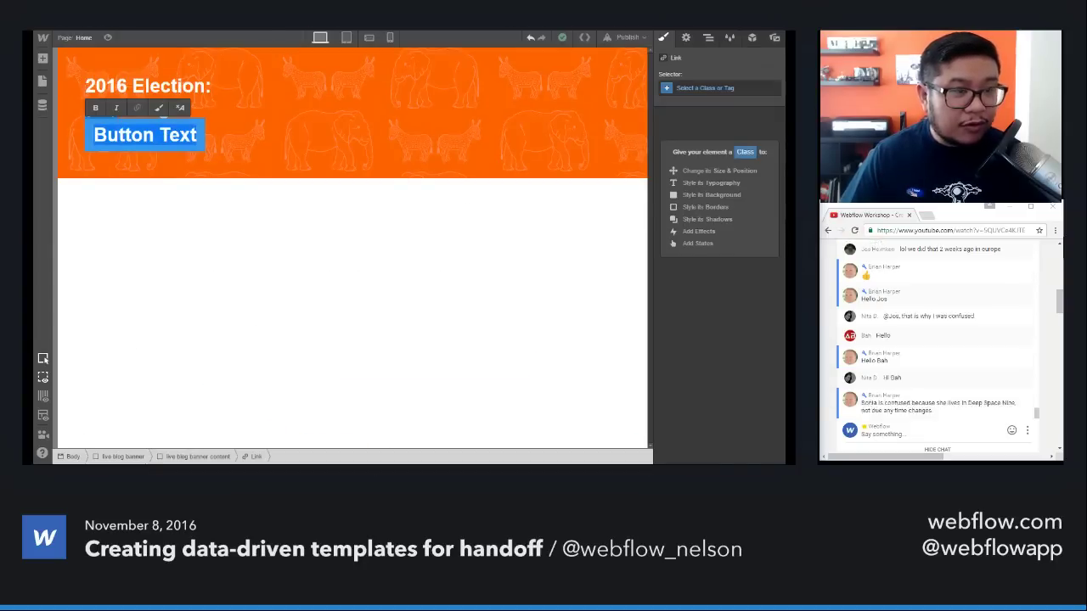
key(alt+Tab)
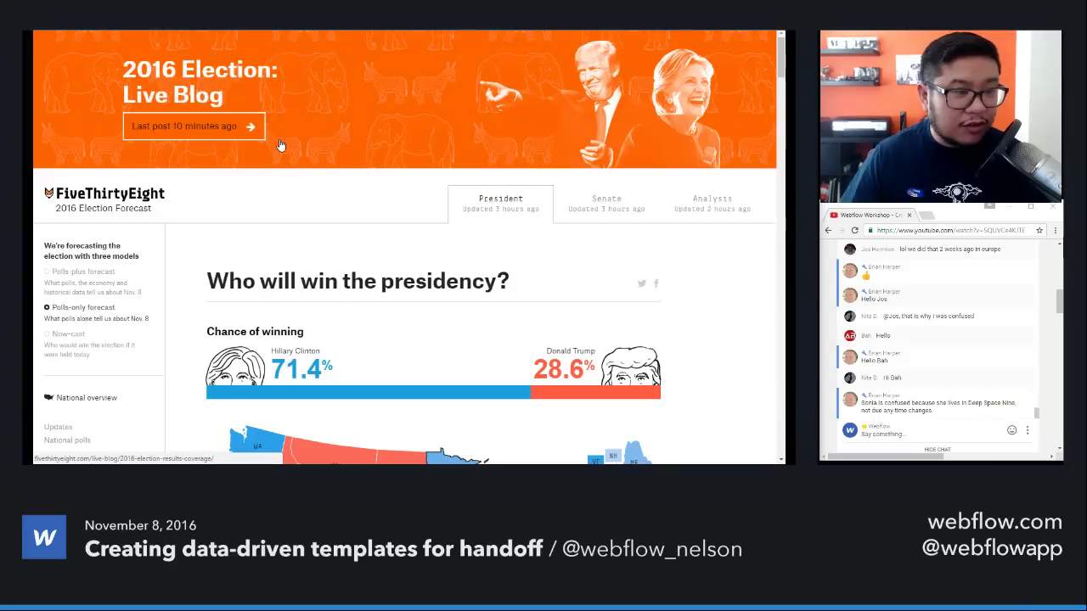
click(226, 127)
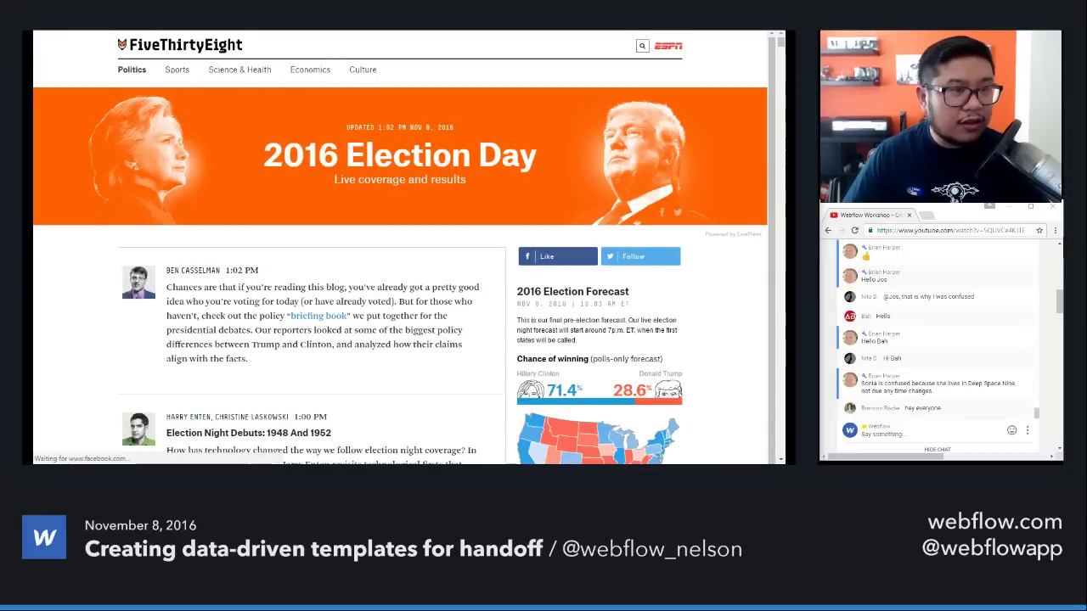
key(alt+Left)
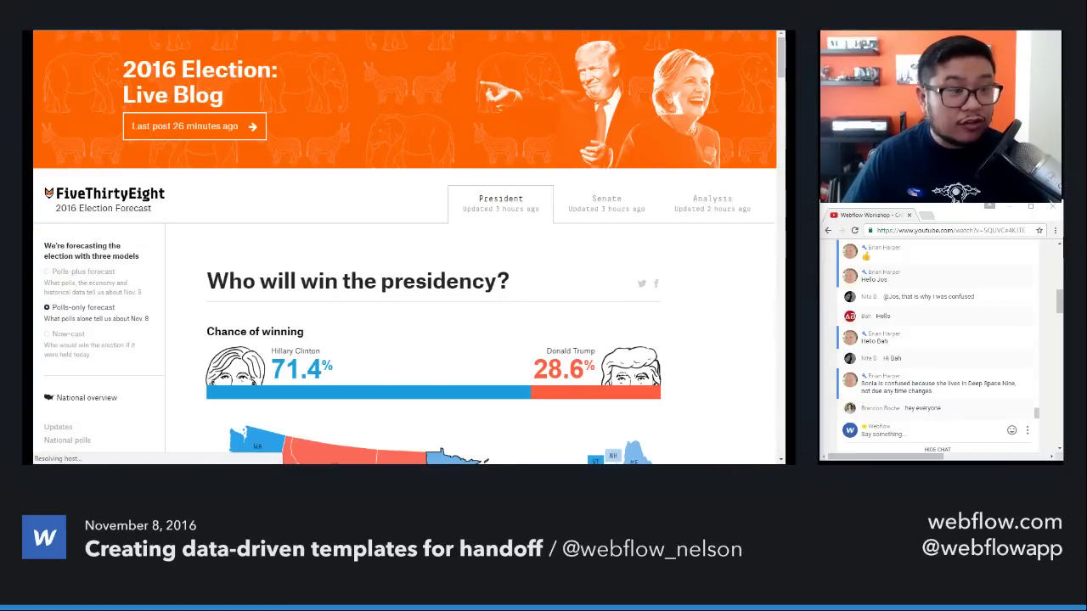
Step: Back in Webflow, replace the banner button's text with "Last Post 00 minutes ago"
key(alt+Tab)
double_click(138, 136)
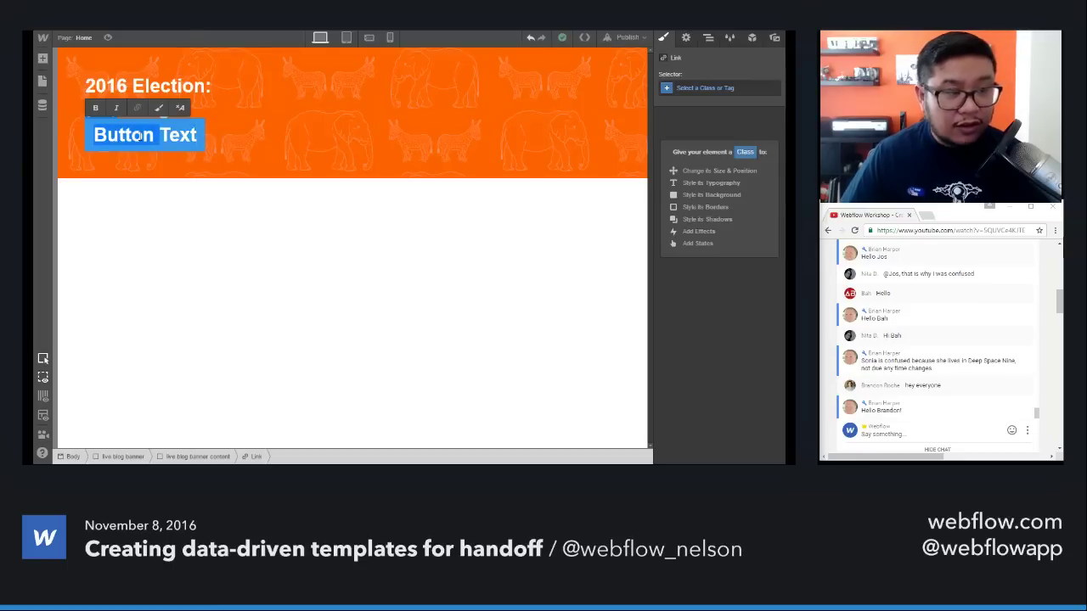
text(Last)
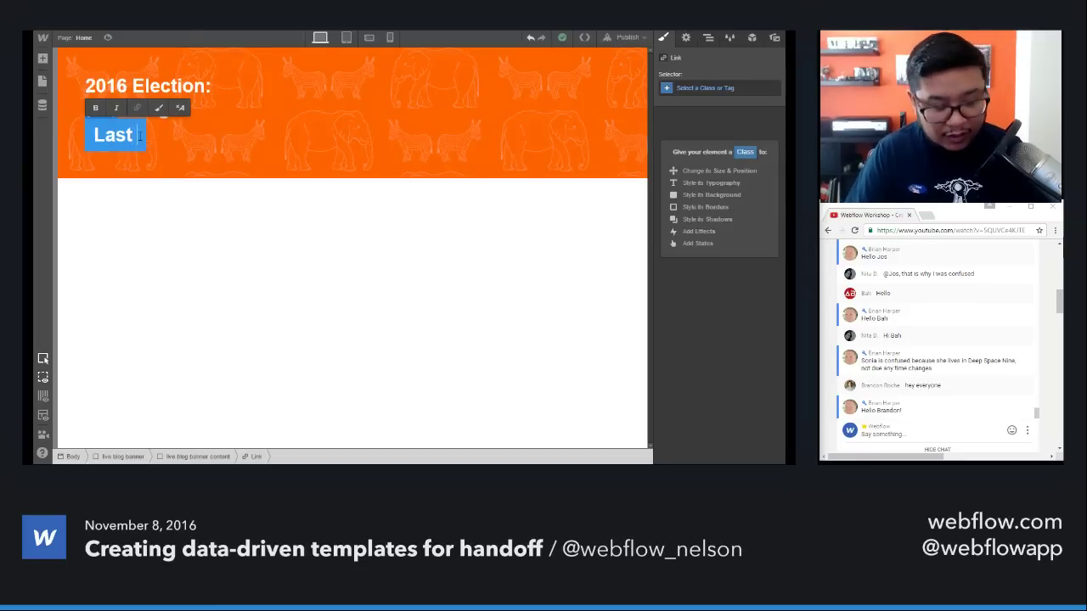
text( Post)
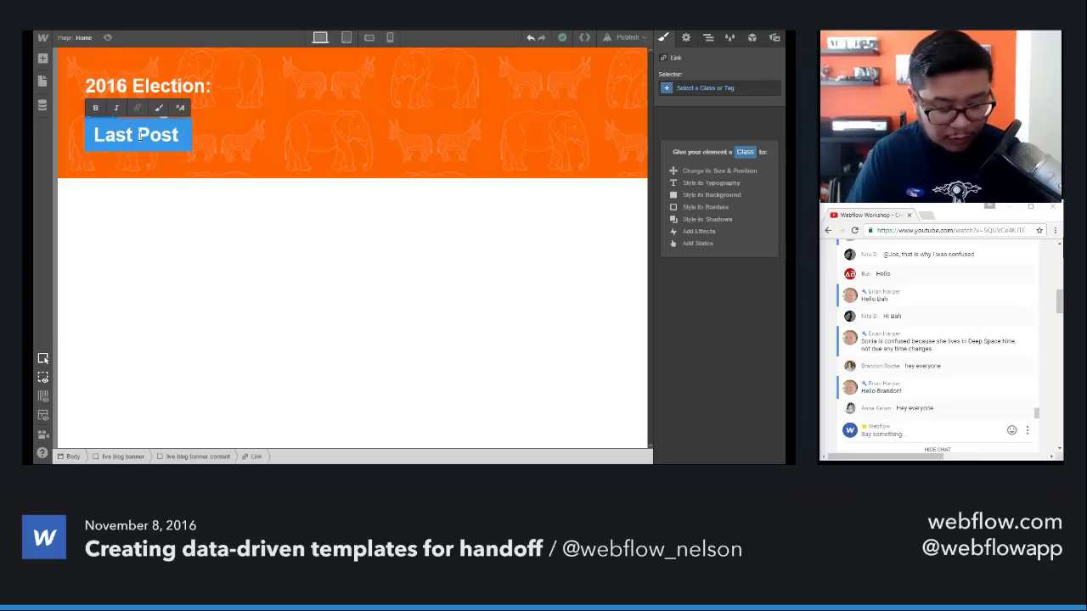
text( 00)
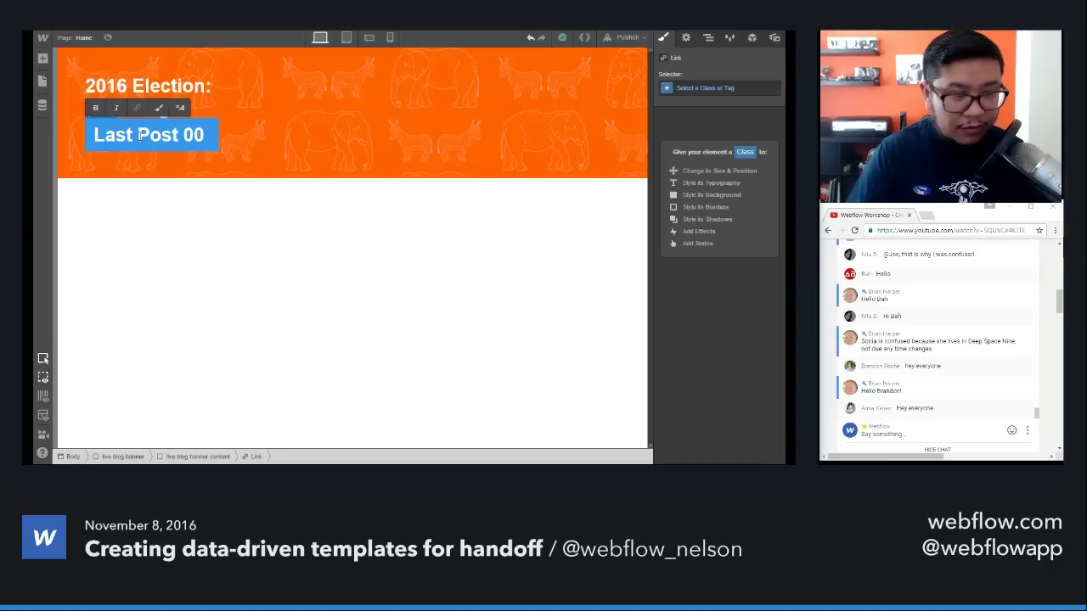
text( minutes ago)
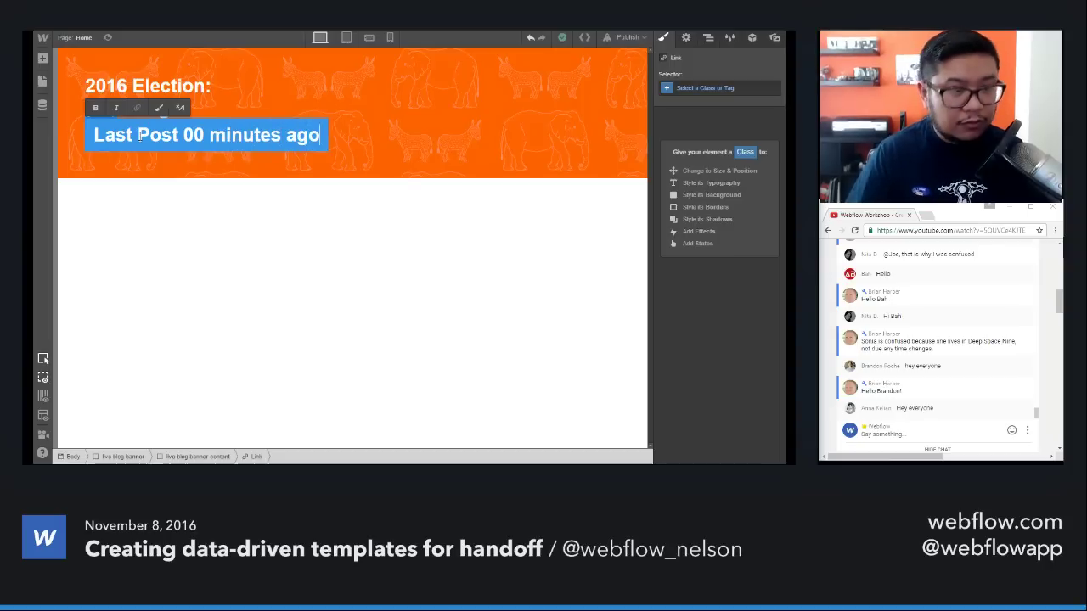
key(Escape)
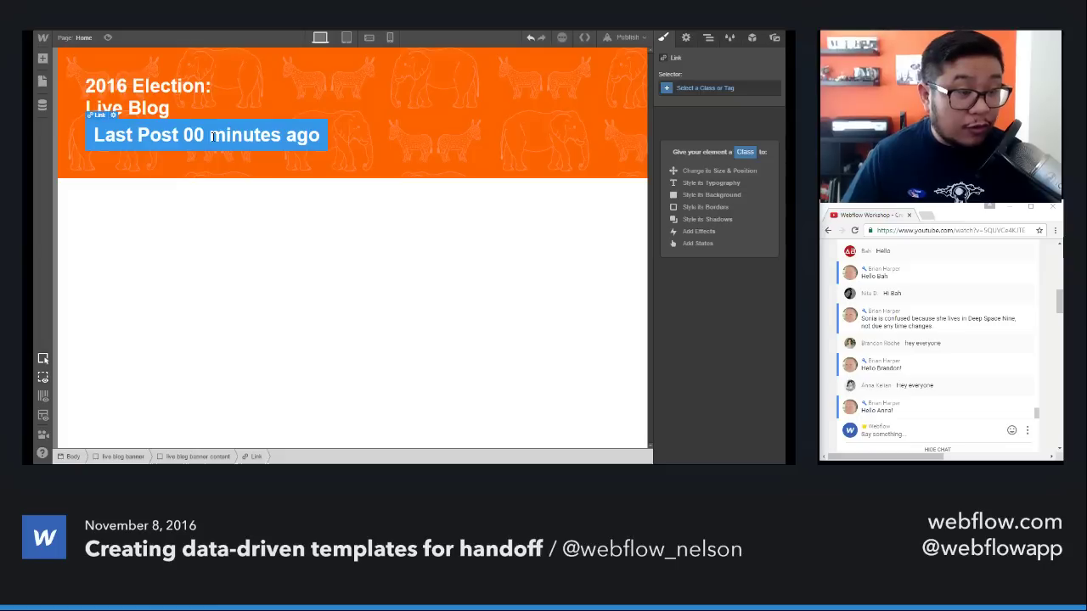
Step: Wrap the "00" in the button text in its own text span
double_click(212, 136)
drag(182, 135, 204, 137)
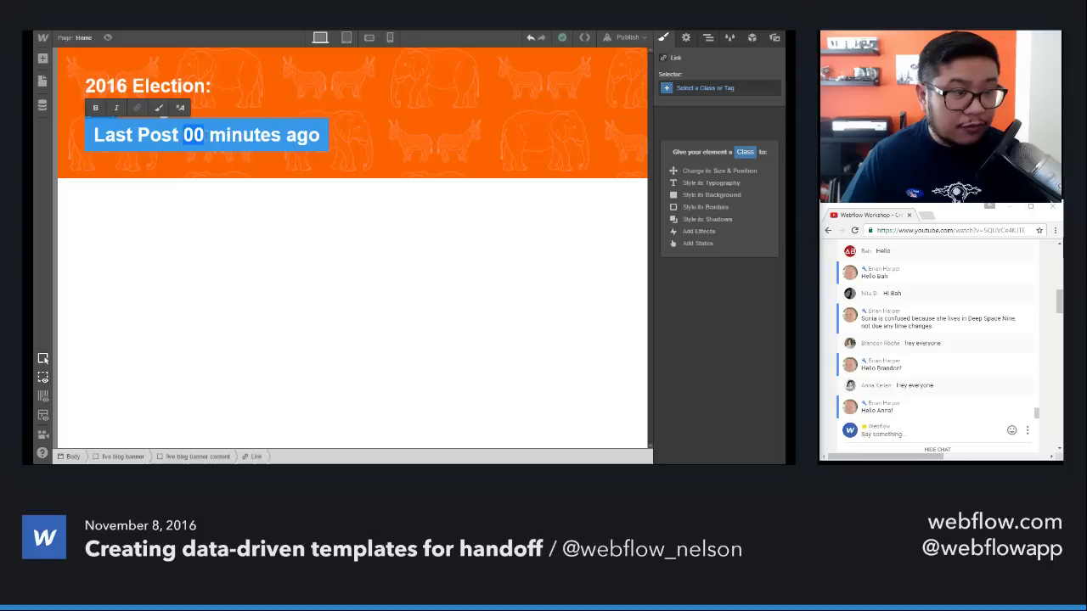
click(159, 109)
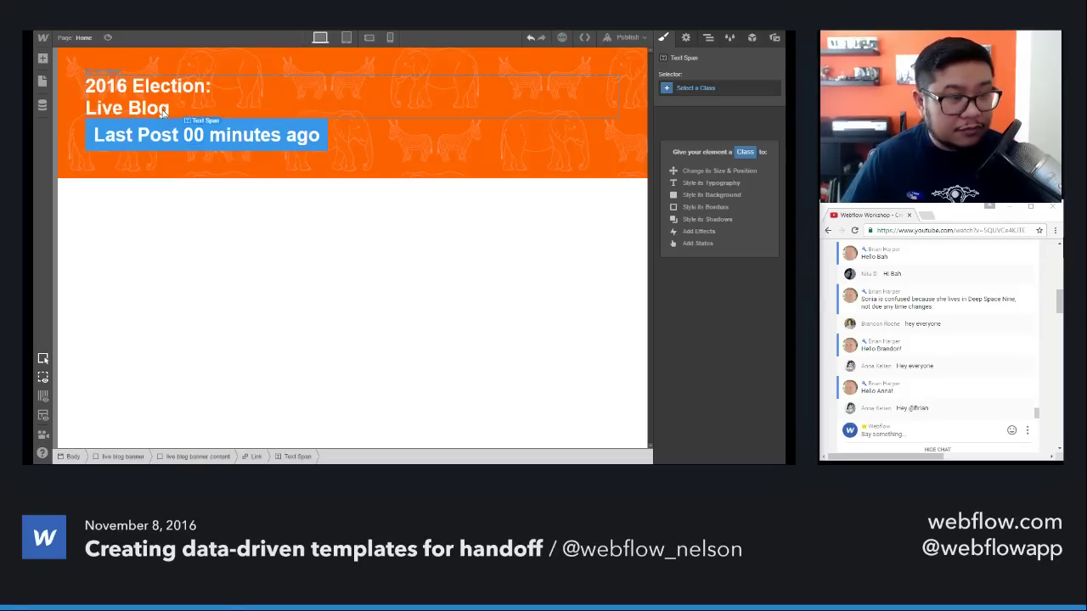
Step: Create the class "live blog minutes" for the "00" text span
click(707, 39)
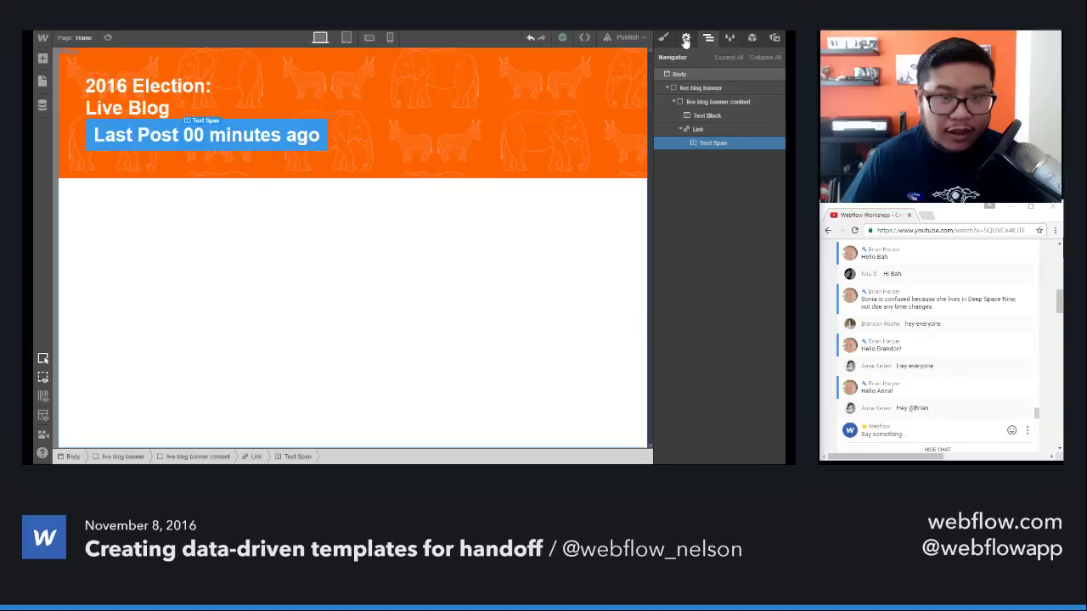
click(663, 38)
click(703, 93)
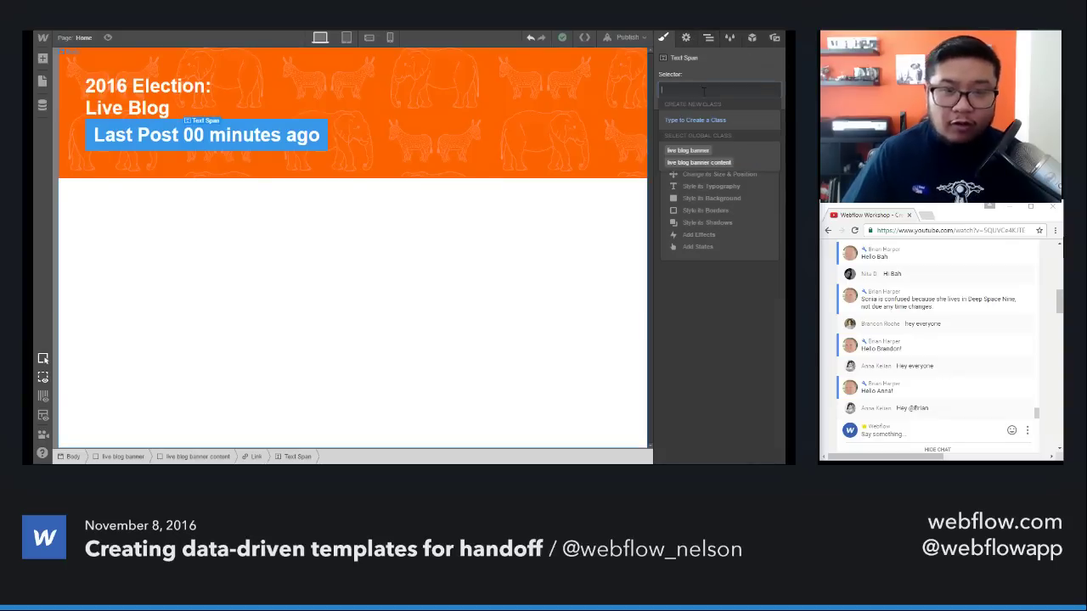
text(live blog)
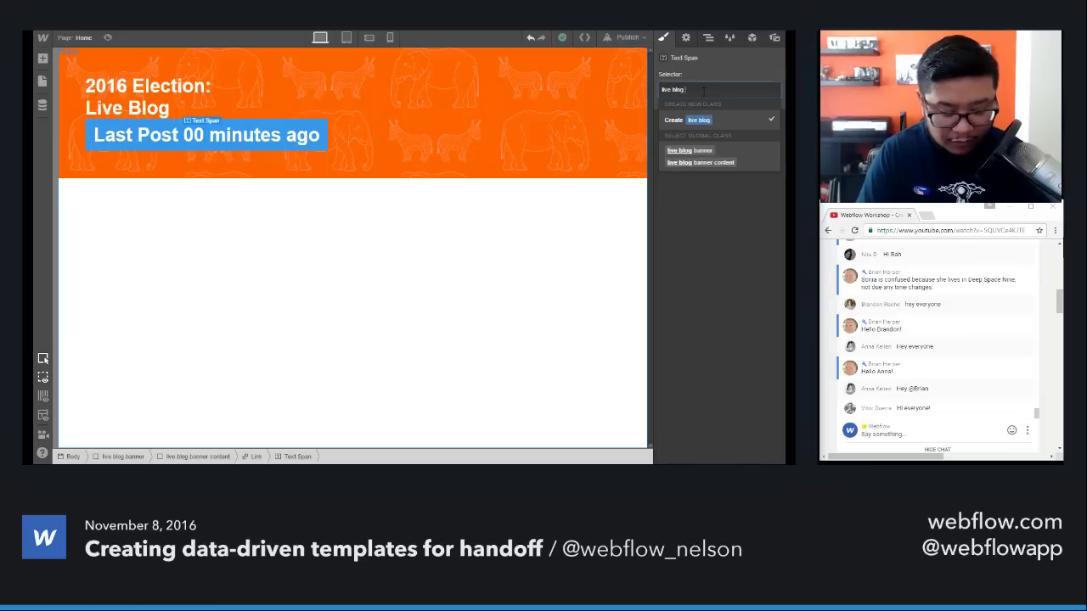
text( minutes)
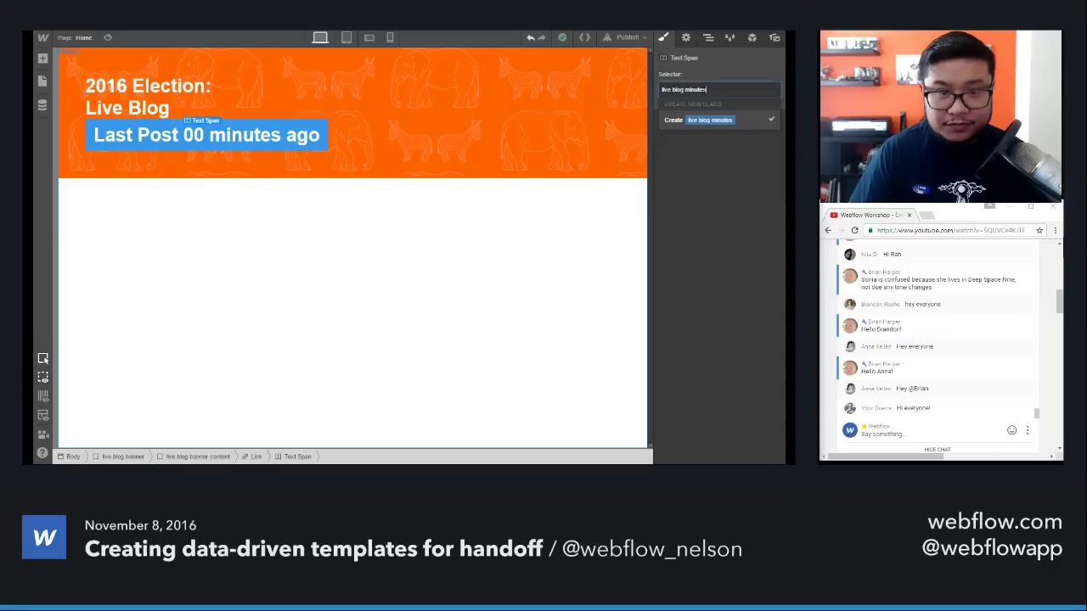
key(Return)
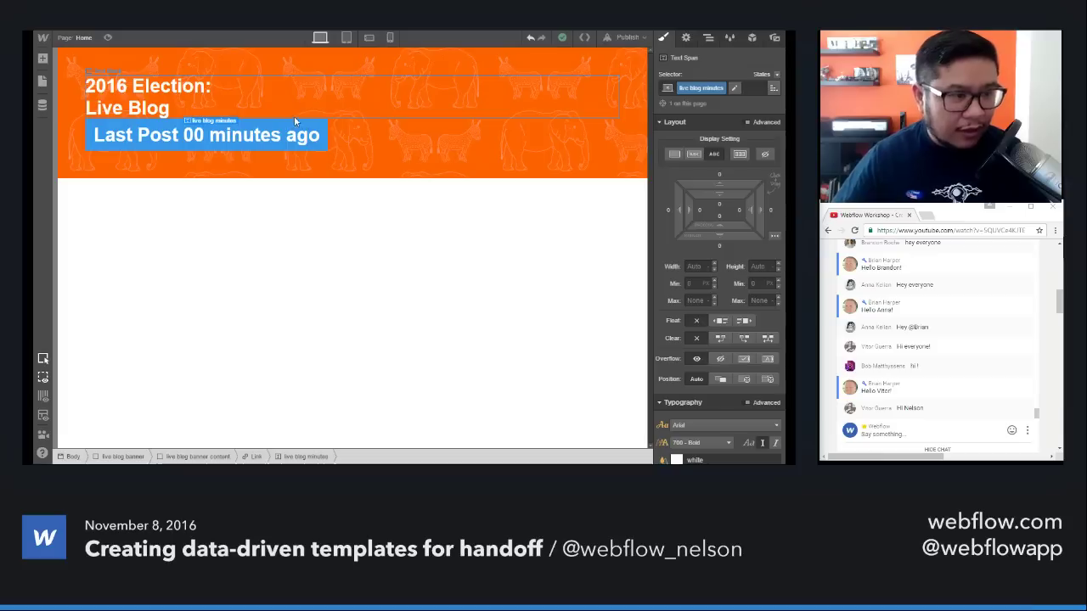
Step: Select the whole button link and create the class "read blog button" for it
click(322, 128)
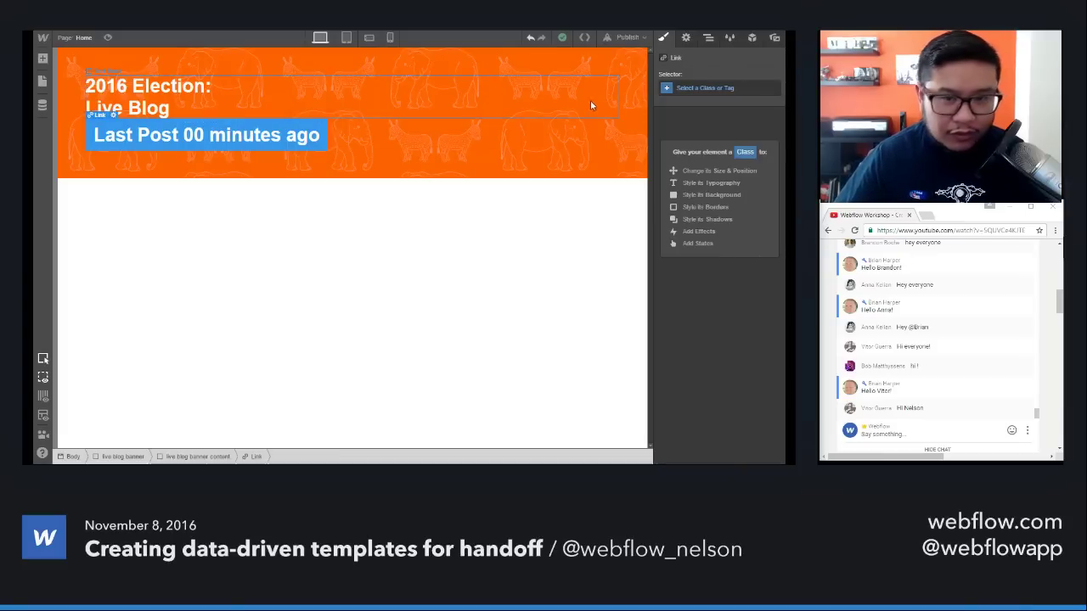
click(704, 88)
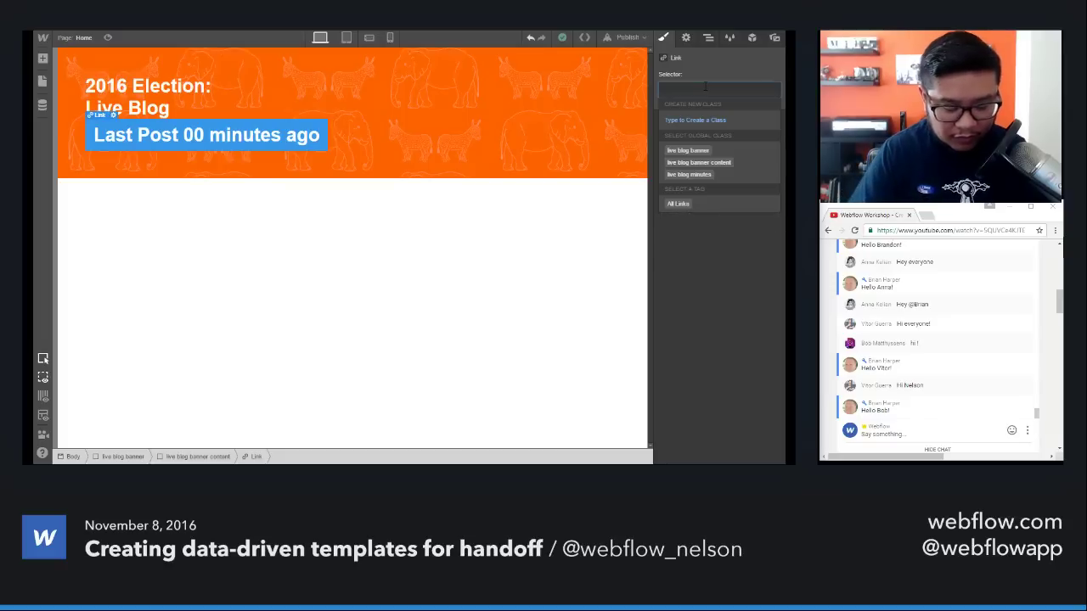
text(read blog button)
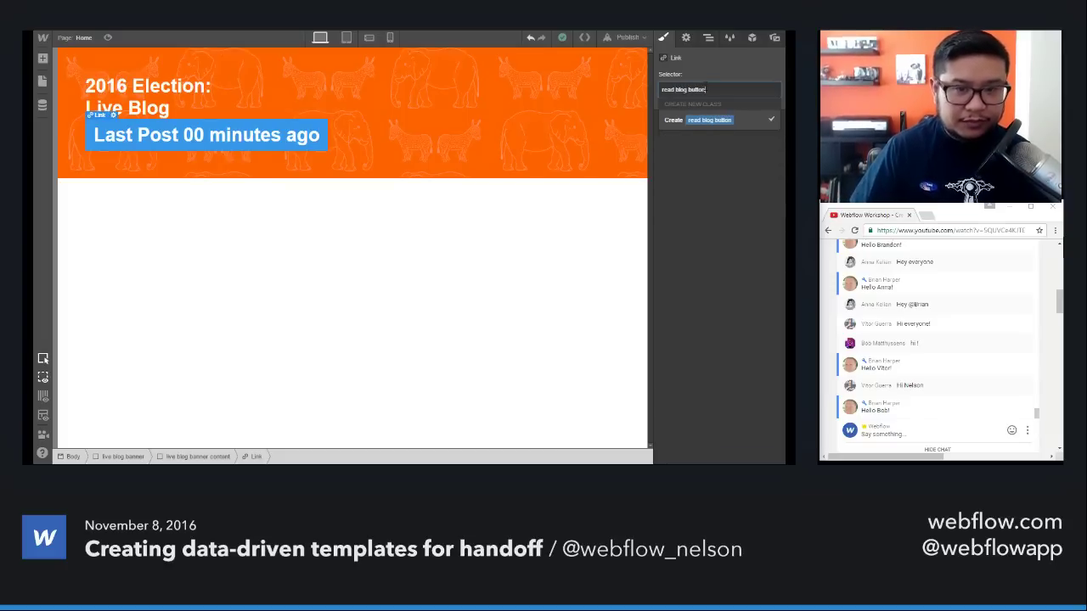
key(Return)
Step: Make the read blog button's background color transparent
scroll(719, 380, down, 5)
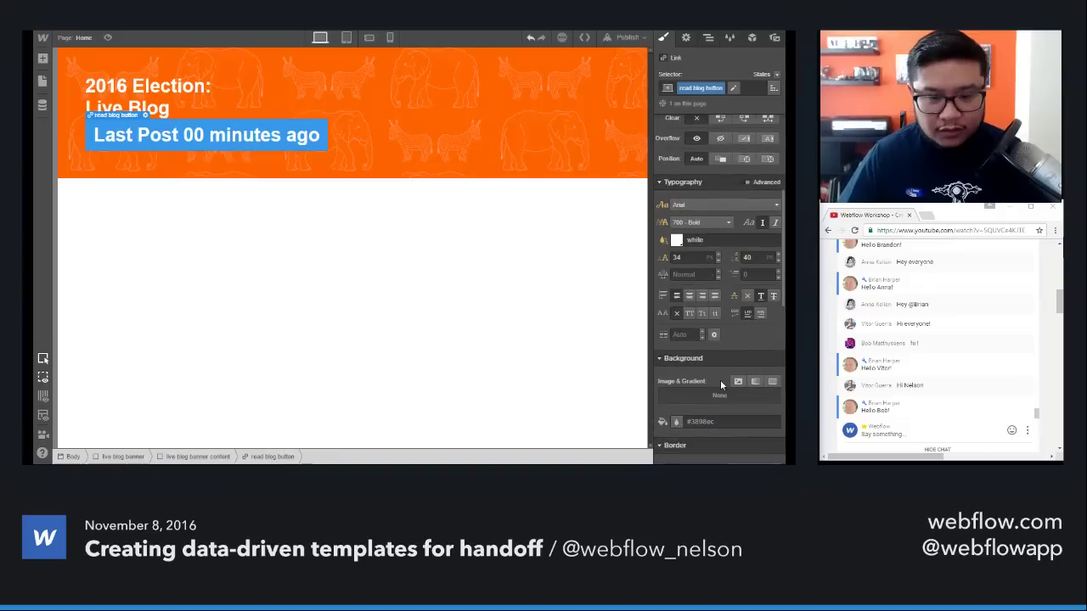
scroll(721, 384, down, 1)
click(675, 367)
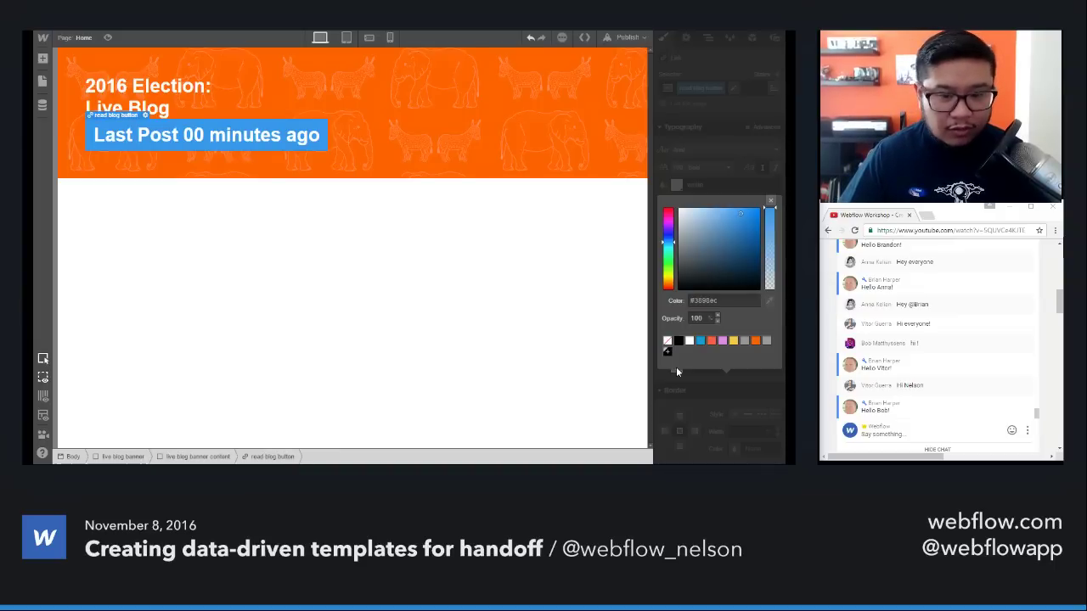
click(667, 341)
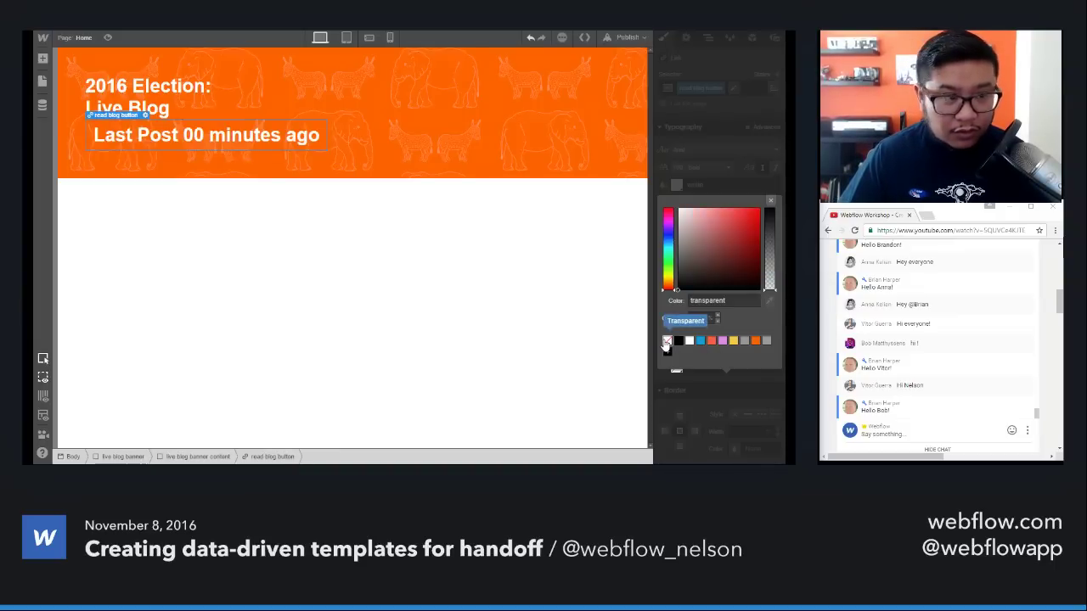
click(769, 200)
Step: Give the read blog button a solid white border 4 px wide on all sides
scroll(738, 370, down, 2)
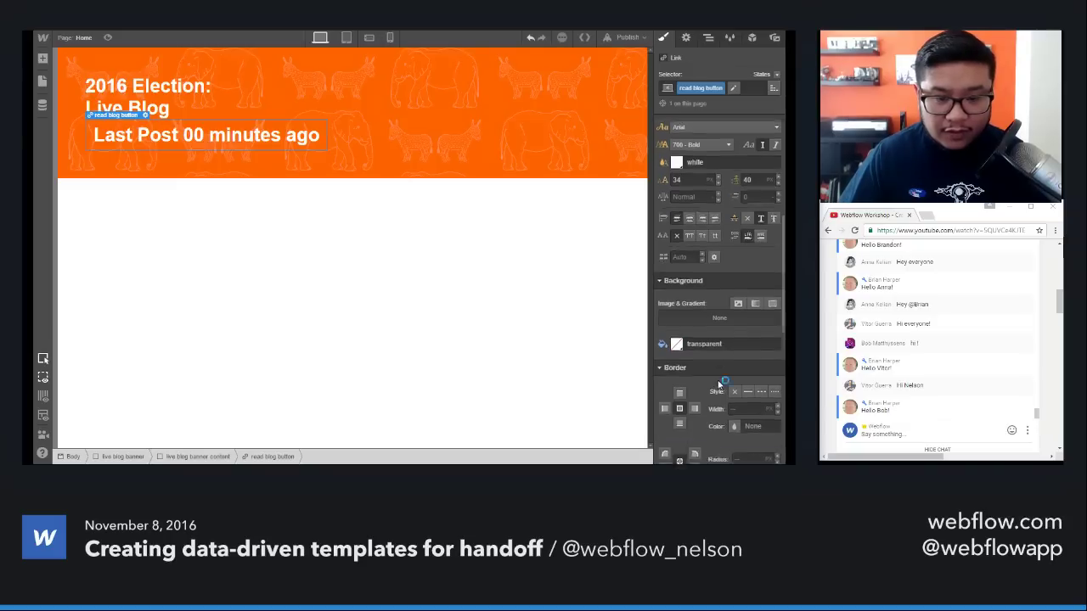
click(747, 304)
click(745, 321)
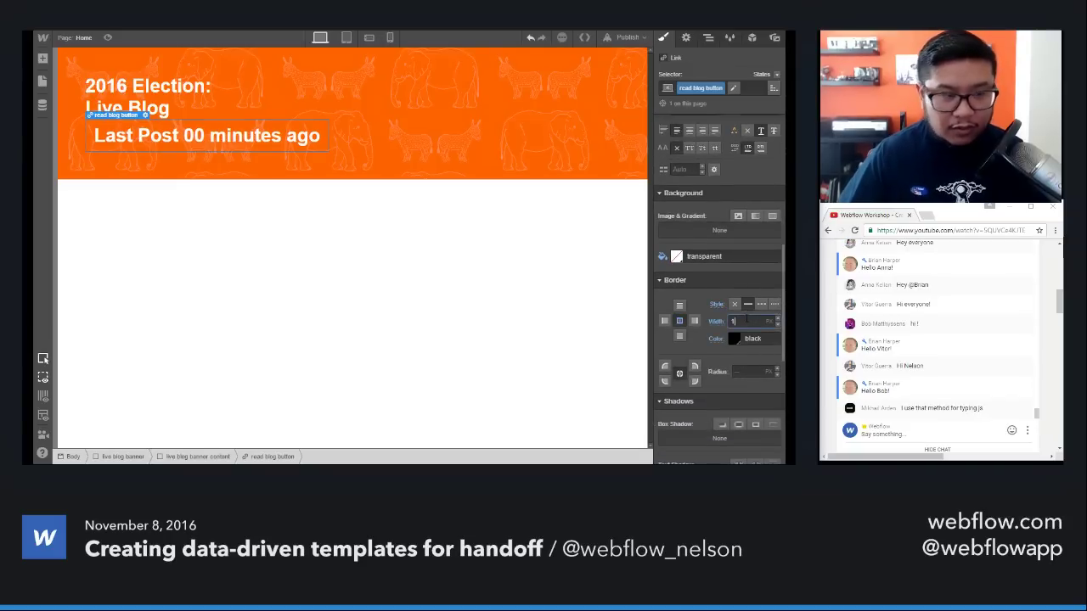
text(4)
click(748, 338)
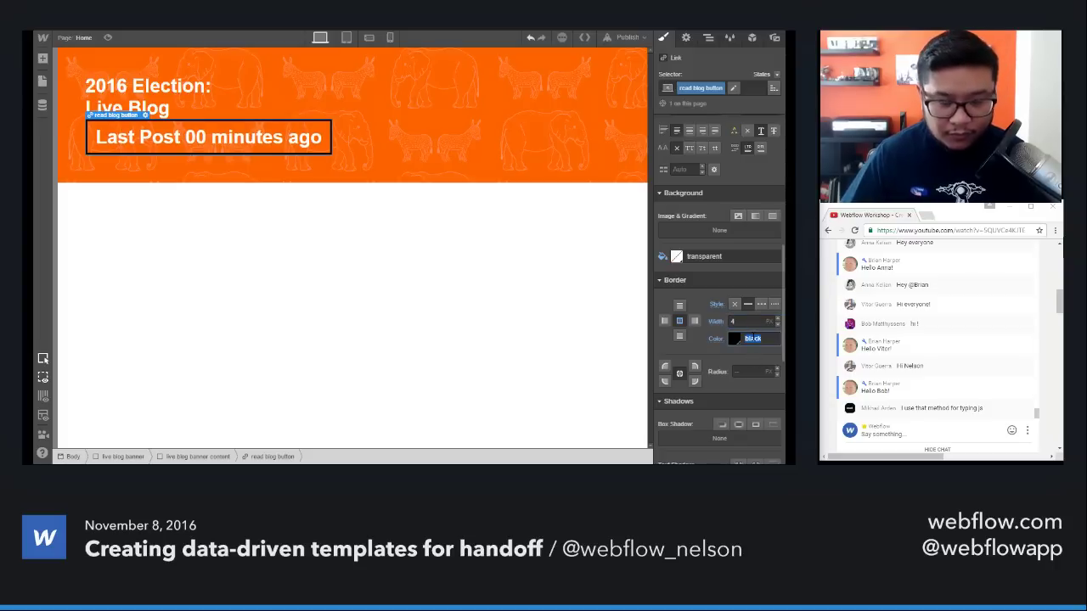
text(white)
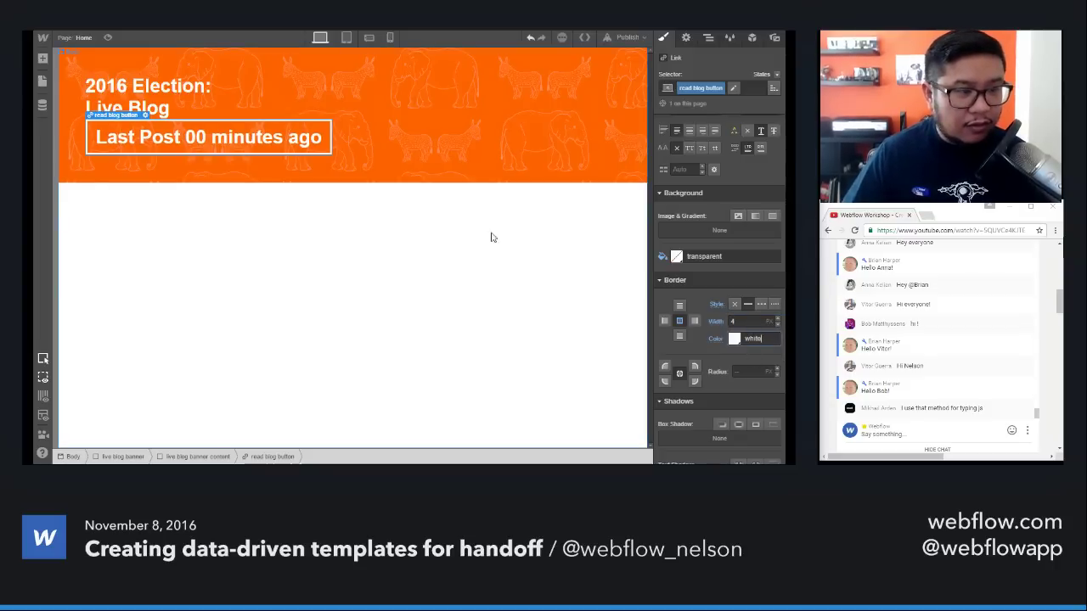
Step: Set the read blog button's font size to 14 and its line height to 20
scroll(727, 337, up, 4)
double_click(690, 312)
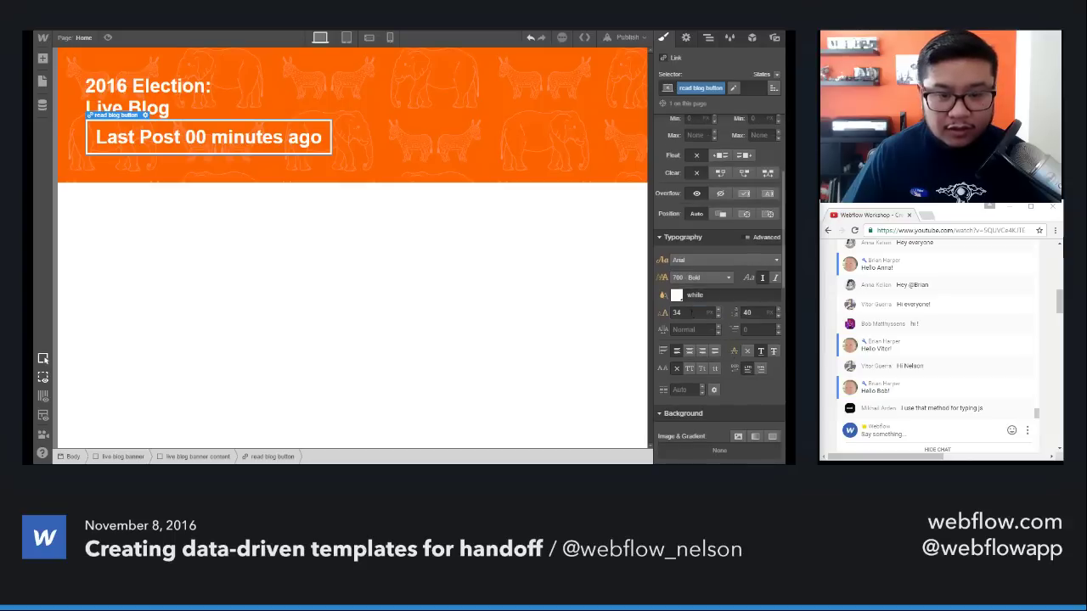
text(14)
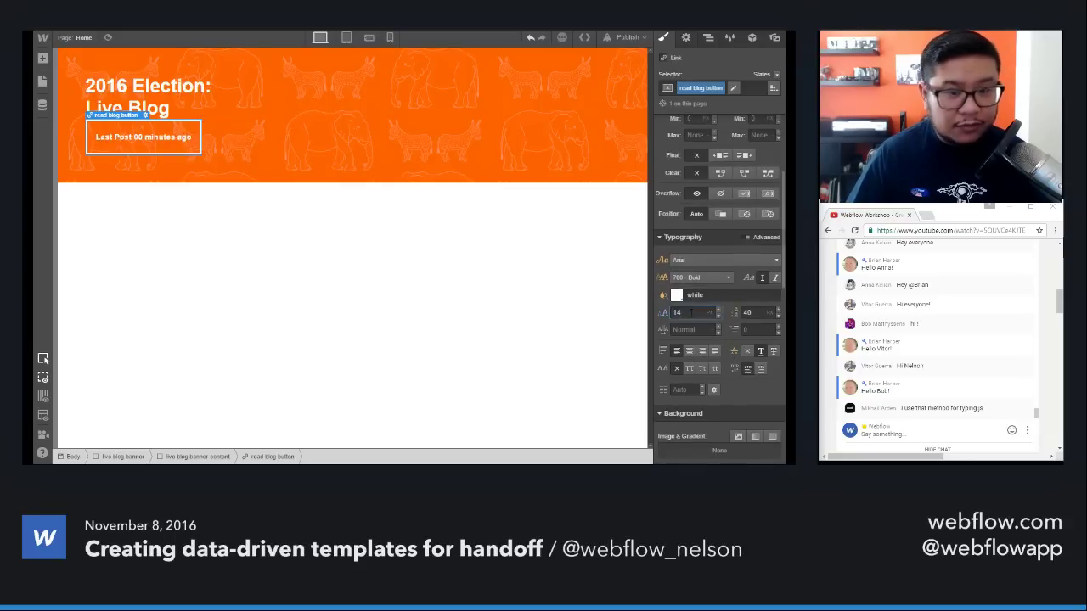
key(Tab)
text(20)
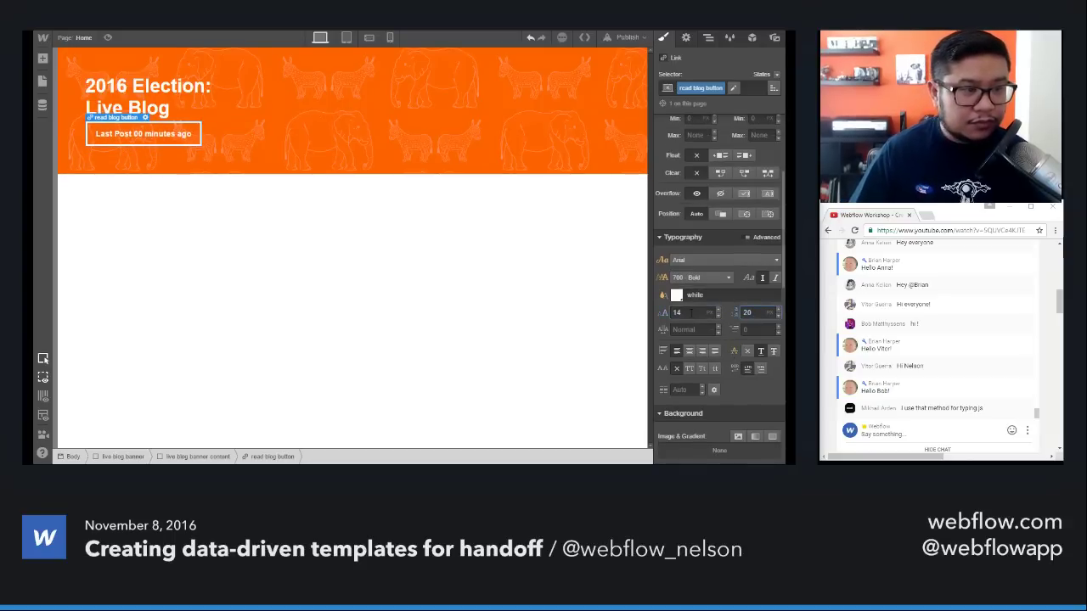
Step: Set the read blog button's top and bottom margins to 15 and its font weight to 400 - Normal
scroll(708, 223, up, 3)
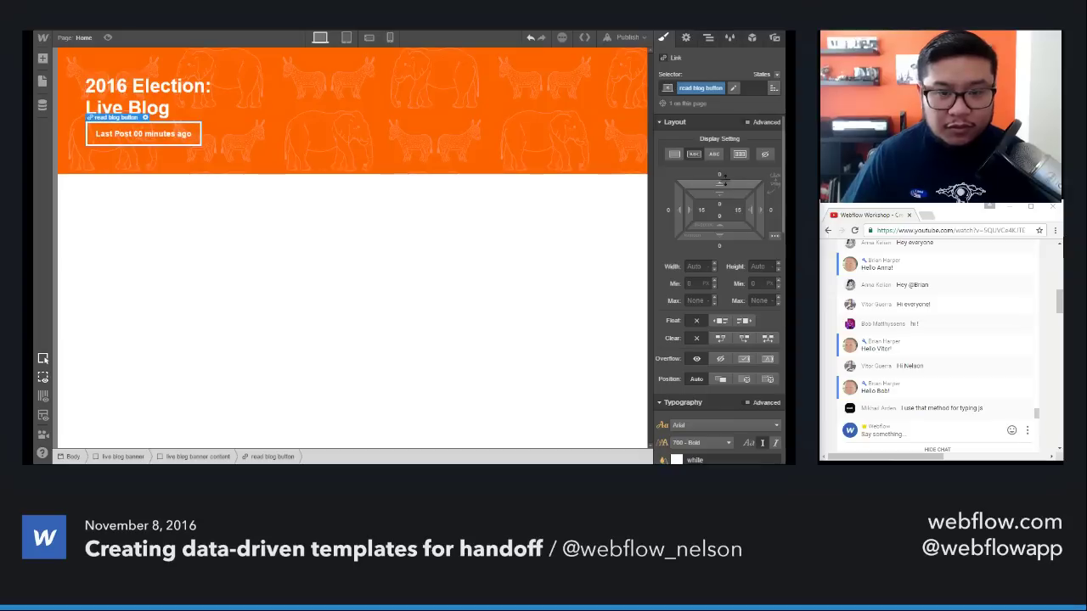
drag(724, 183, 728, 160)
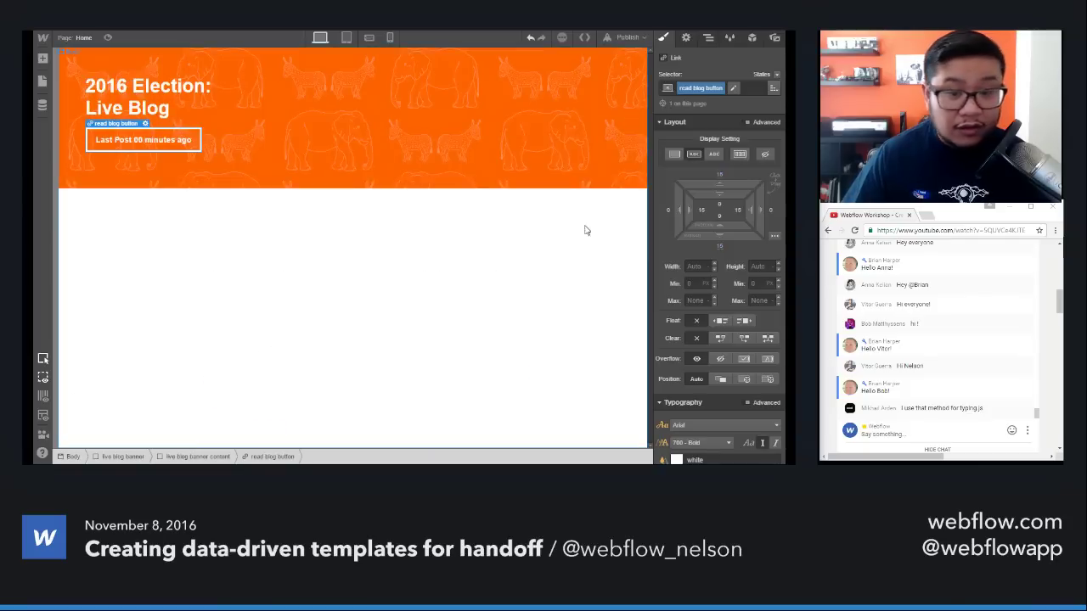
scroll(704, 388, down, 3)
click(698, 332)
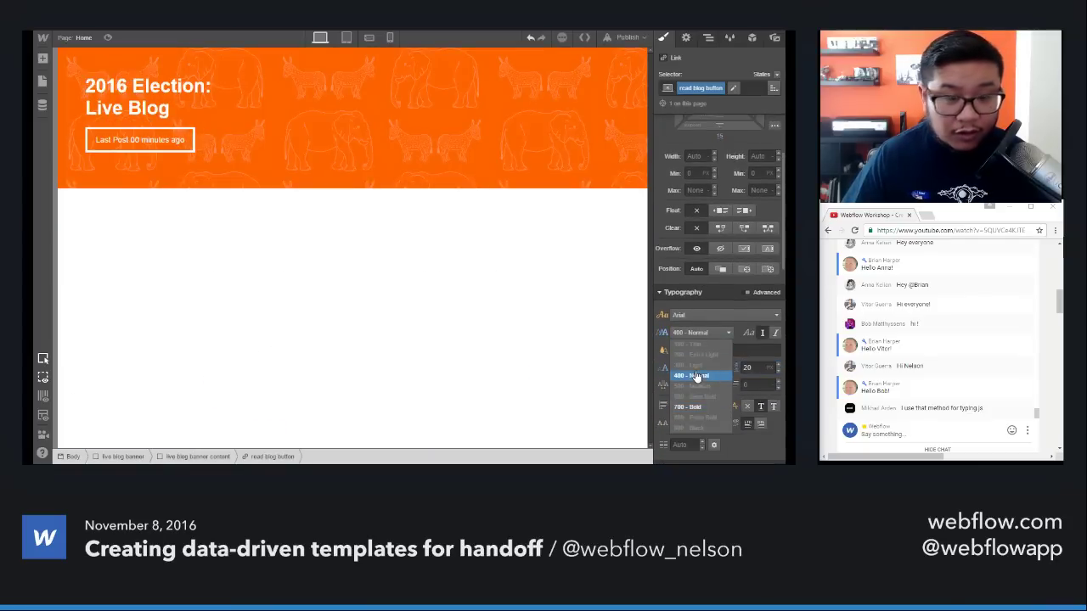
click(696, 376)
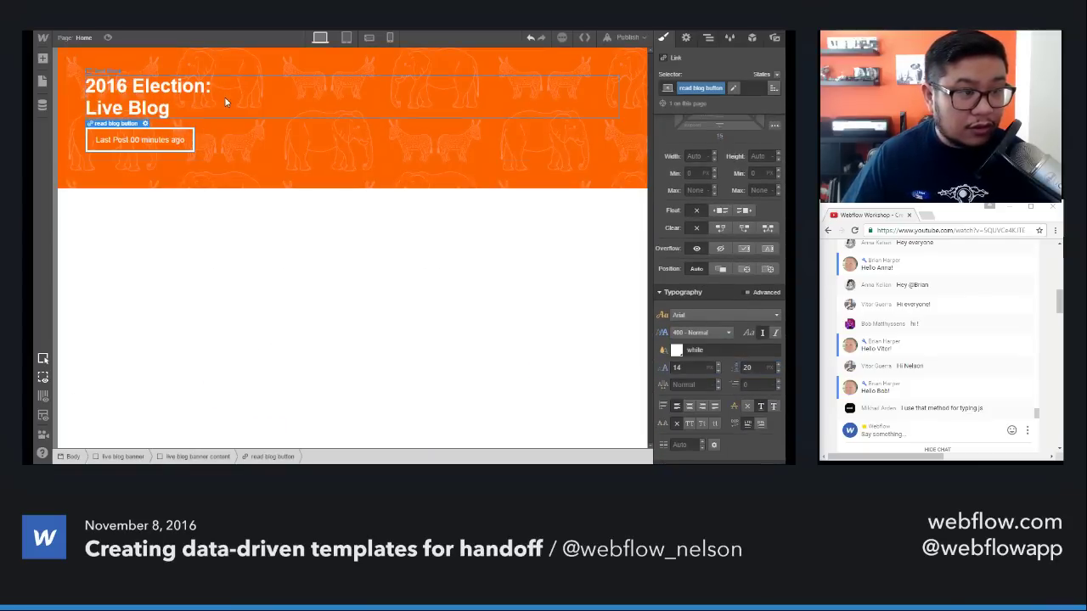
Step: Set the live blog banner content's font size to 54 and its line height to 60
click(252, 133)
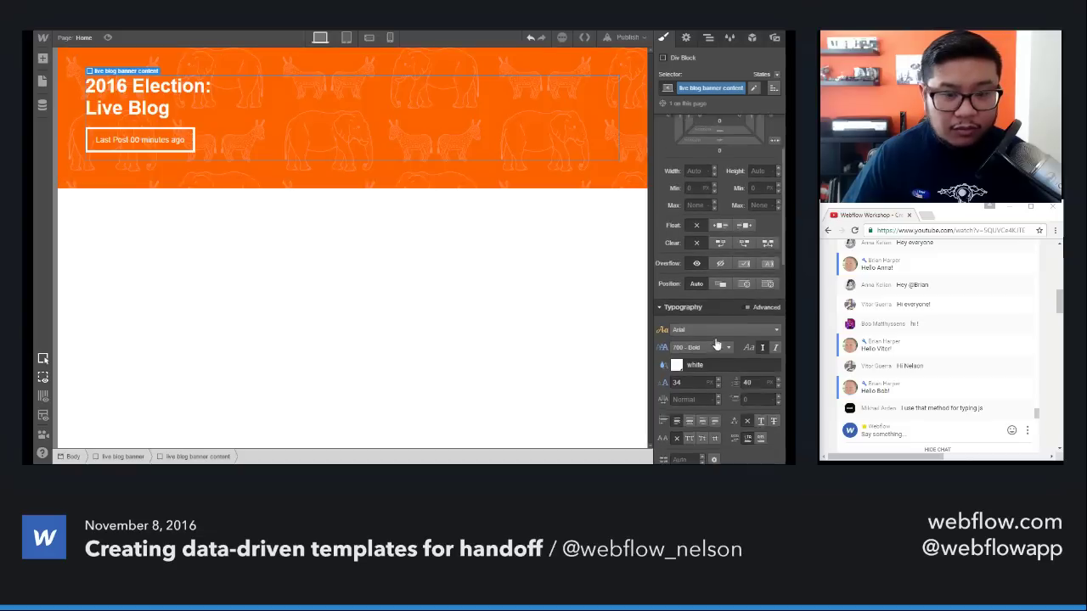
key(shift+Up)
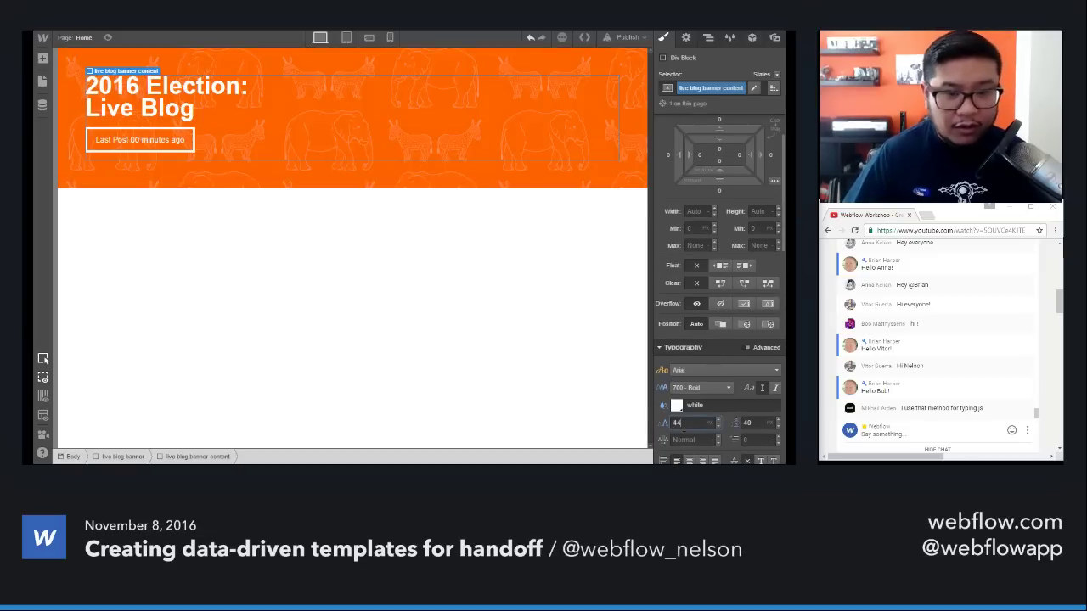
key(shift+Up)
key(Tab)
key(shift+Up)
key(shift+Up)
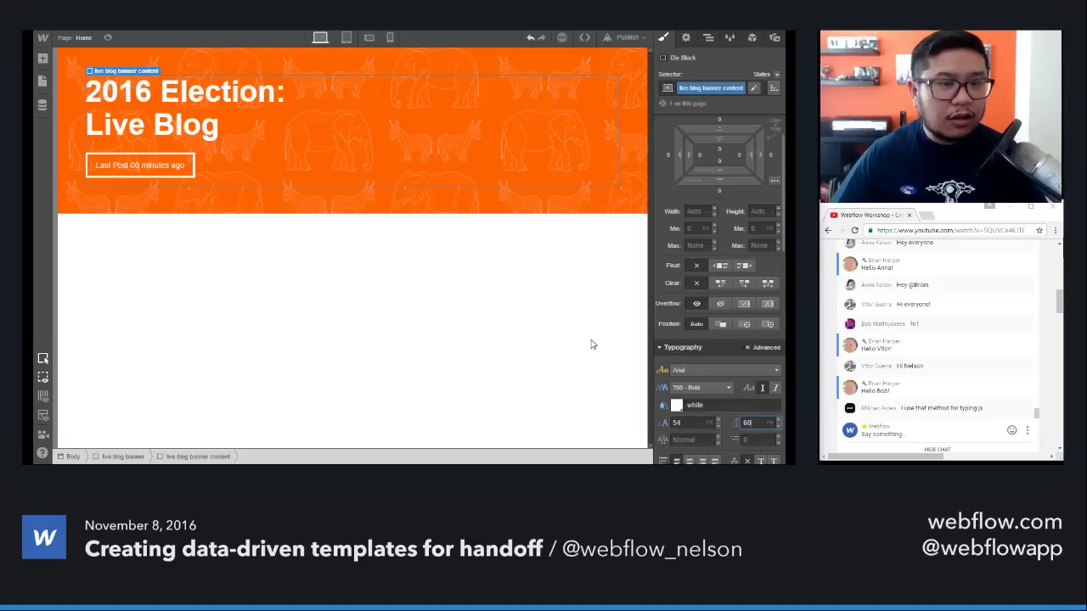
Step: Add hillary_trump_1x.png as the background image of the live blog banner content block
click(402, 164)
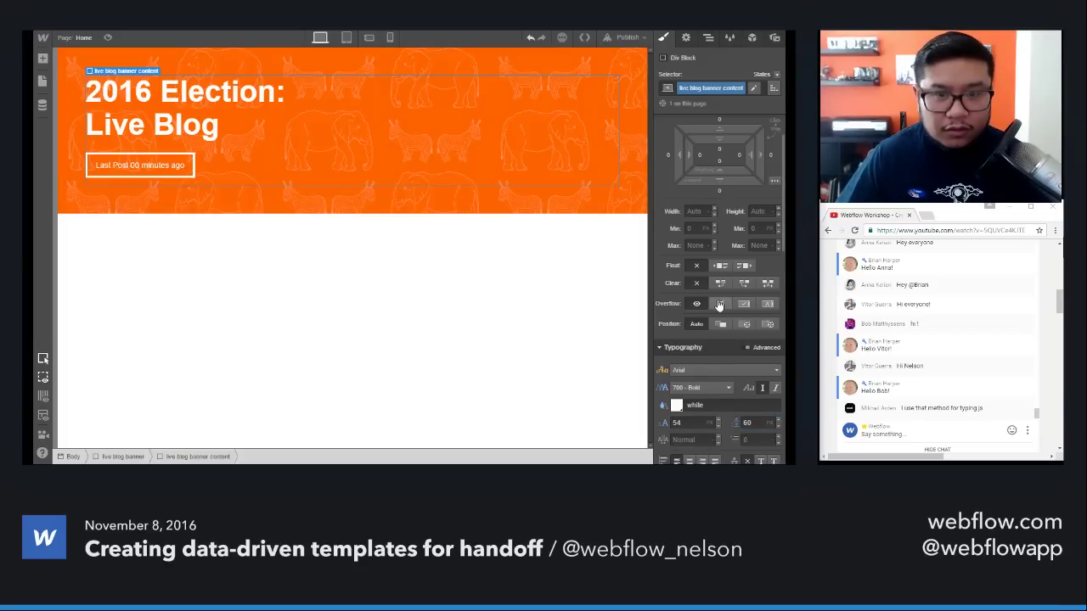
scroll(718, 303, down, 5)
click(732, 254)
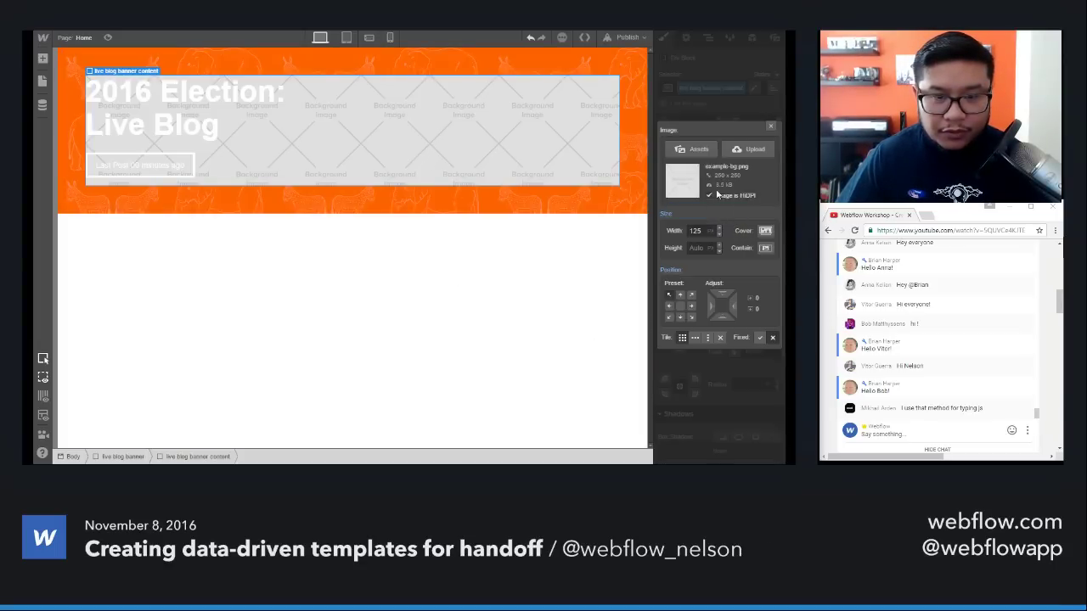
click(692, 148)
click(692, 158)
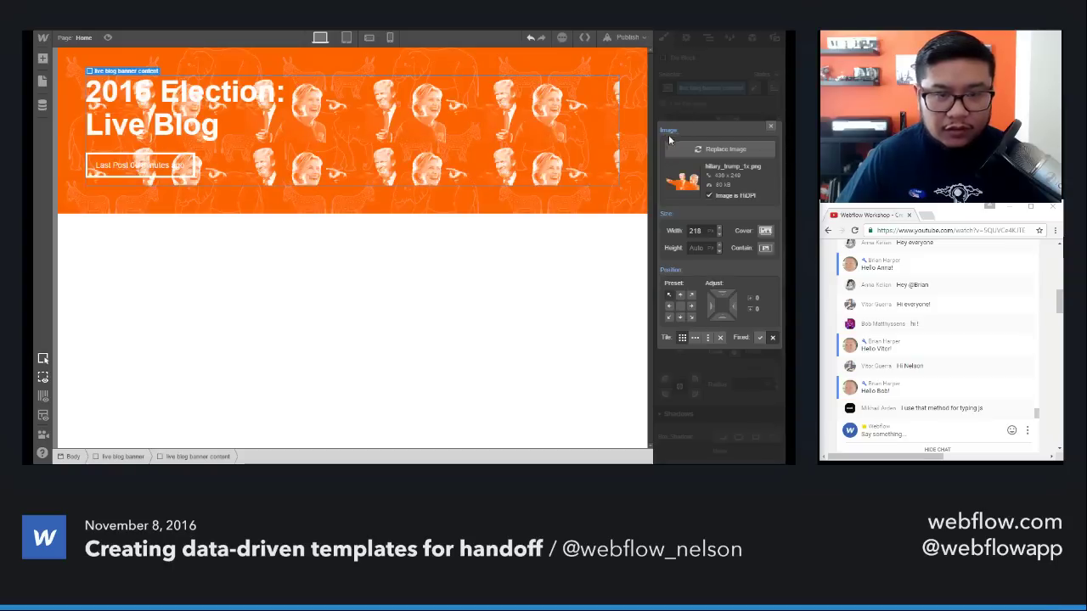
Step: Anchor the candidates background image at the middle right without tiling, and reset its size to the automatic default
click(691, 305)
click(719, 338)
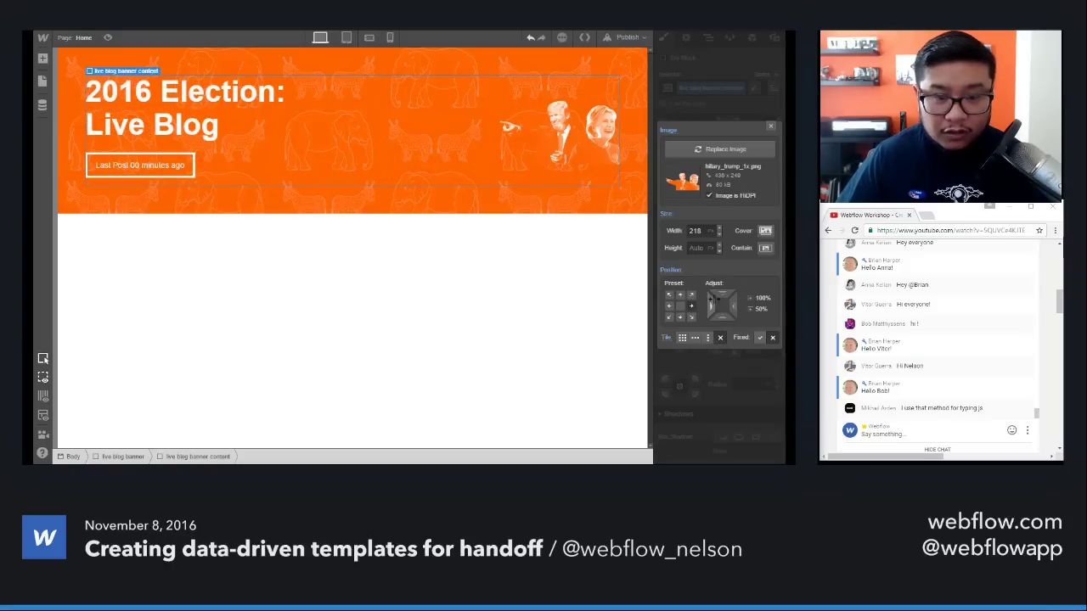
alt+click(666, 216)
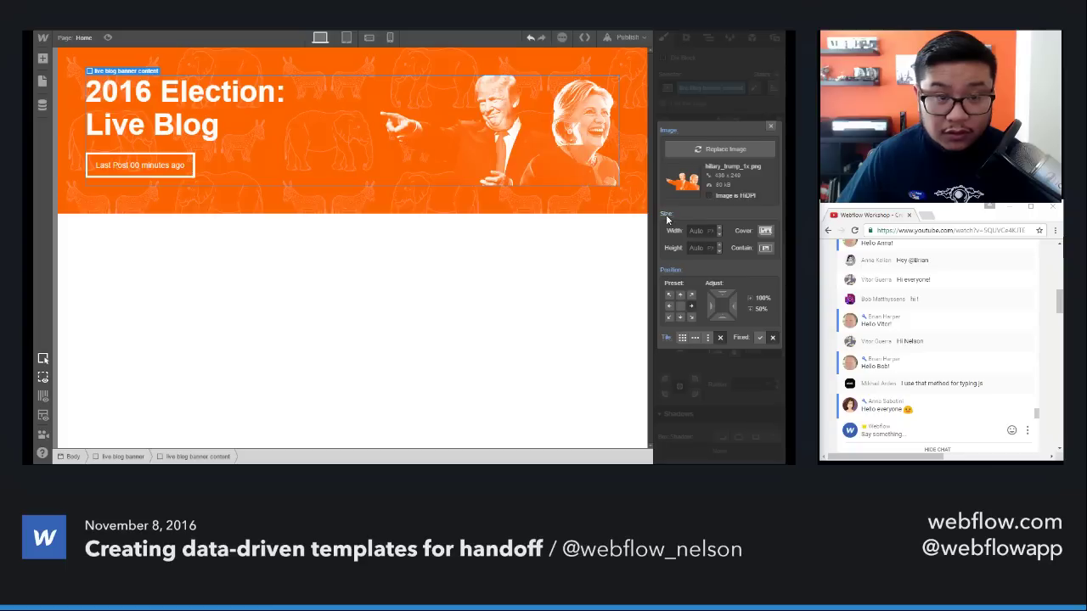
click(770, 128)
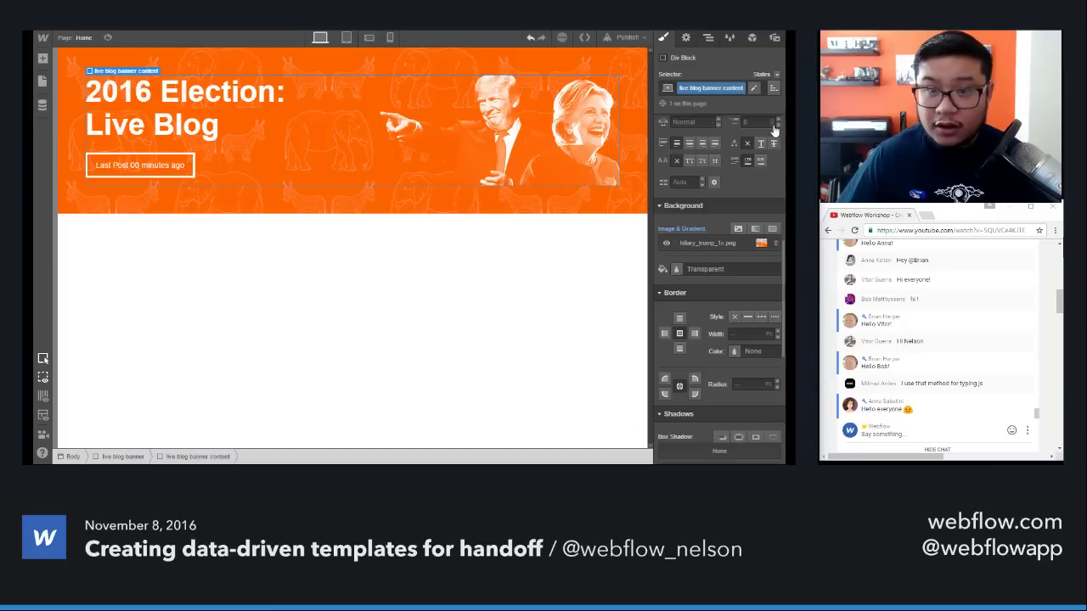
key(alt+Tab)
key(alt+Tab)
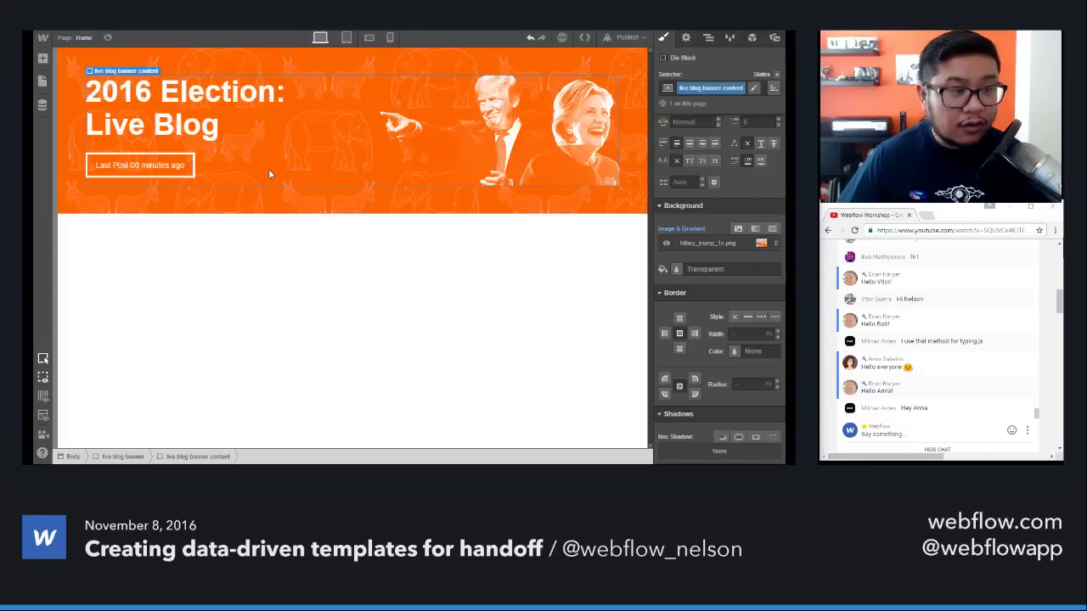
Step: Set the live blog banner section's bottom padding to 0
click(357, 207)
scroll(733, 179, up, 3)
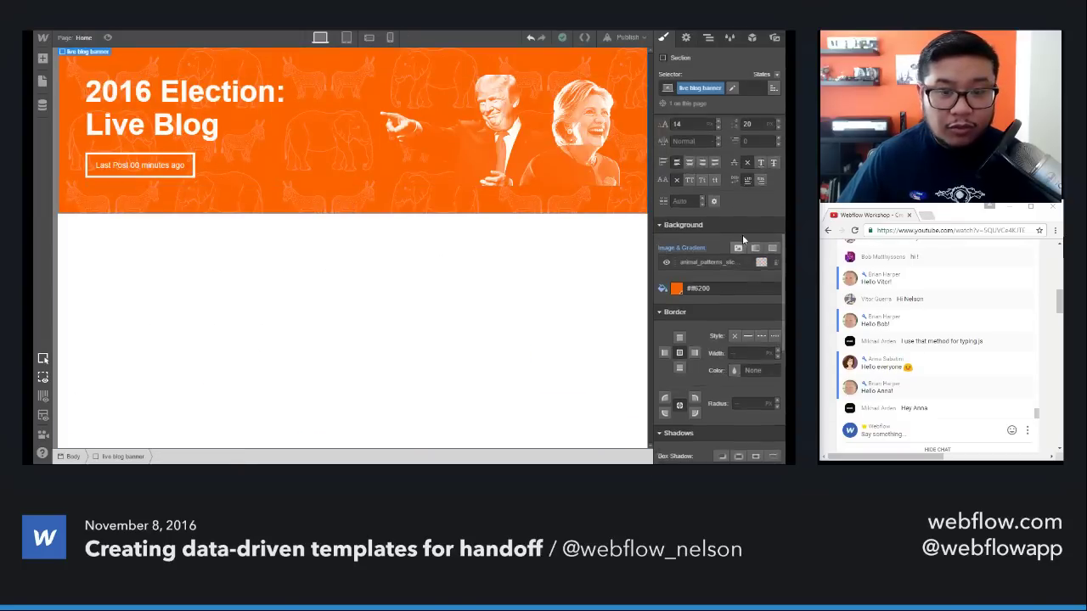
scroll(733, 179, up, 3)
drag(721, 216, 721, 219)
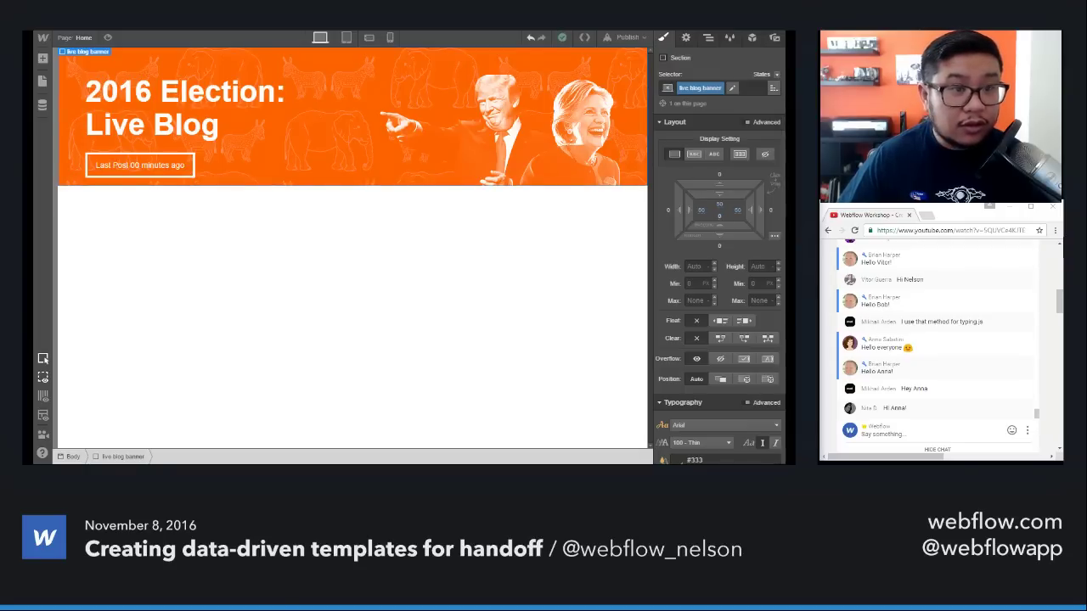
key(alt+Tab)
key(alt+Tab)
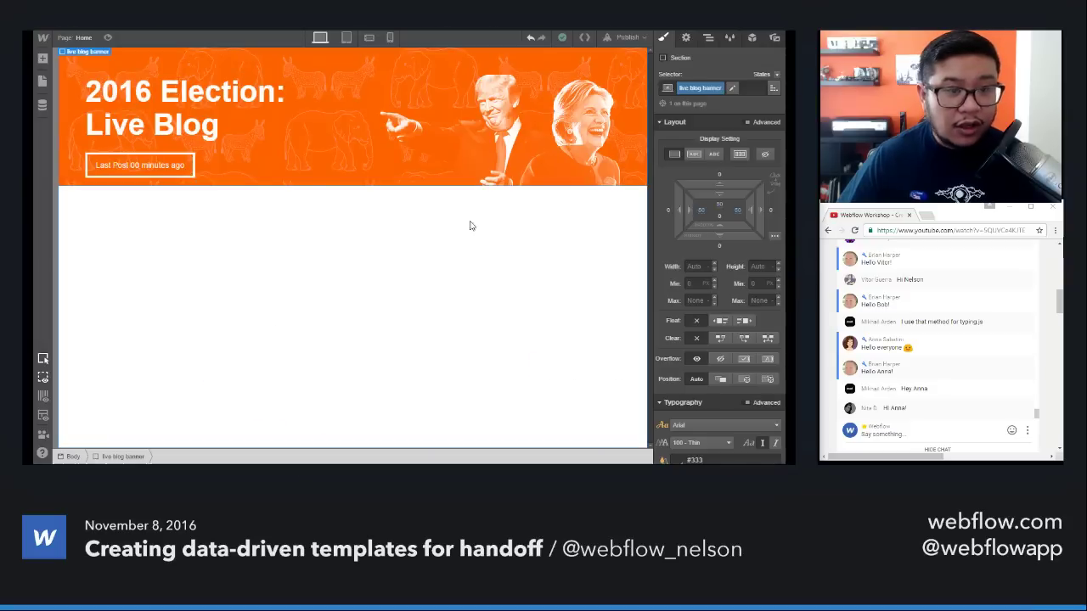
click(506, 241)
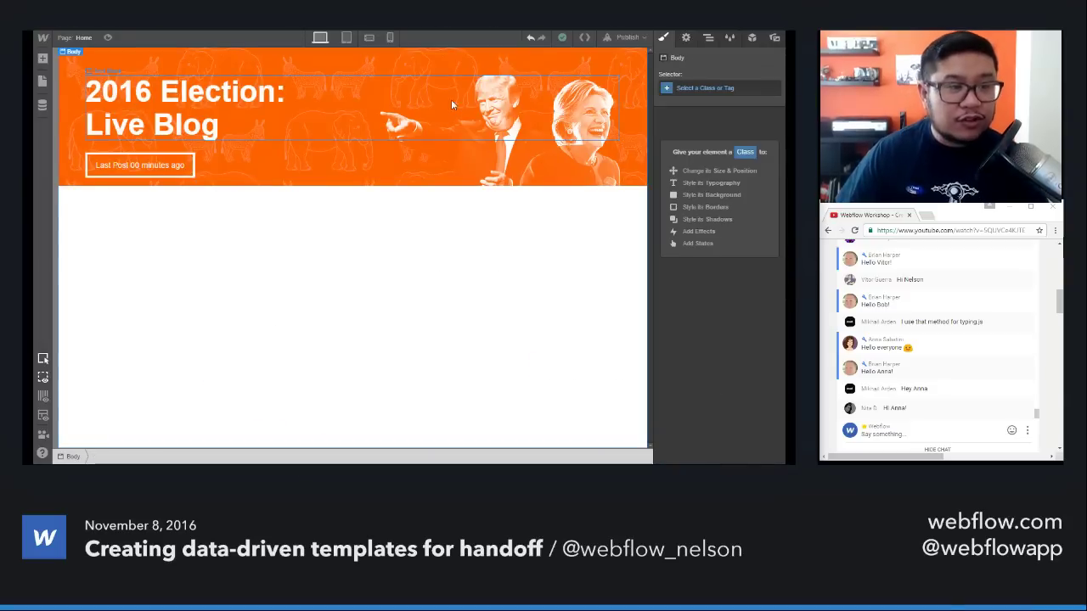
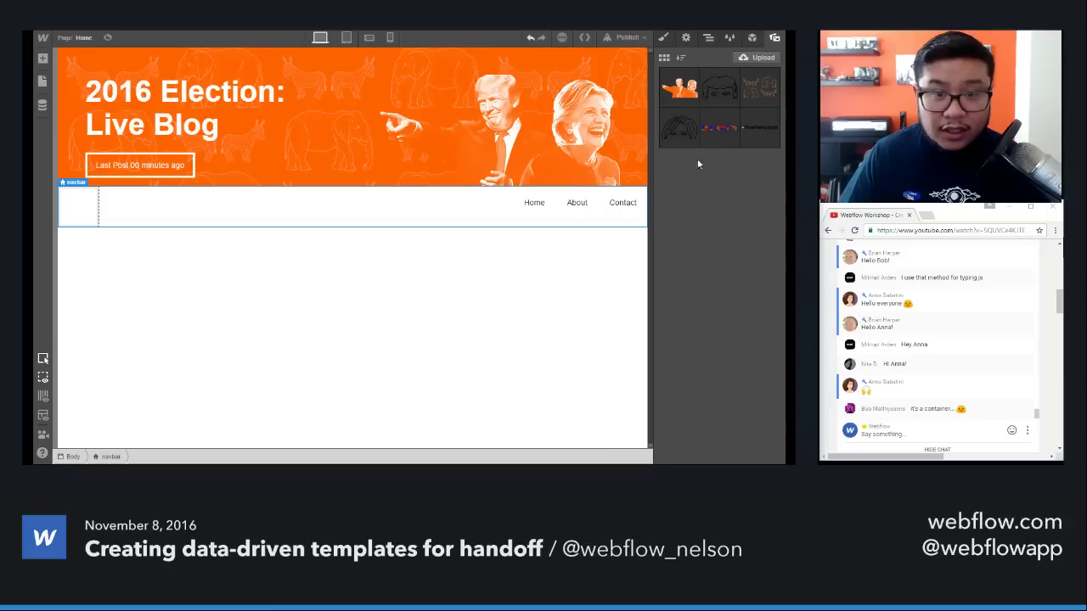
Step: Place the FiveThirtyEight logo image in the navbar's brand link and give it the class "logo"
drag(758, 127, 99, 226)
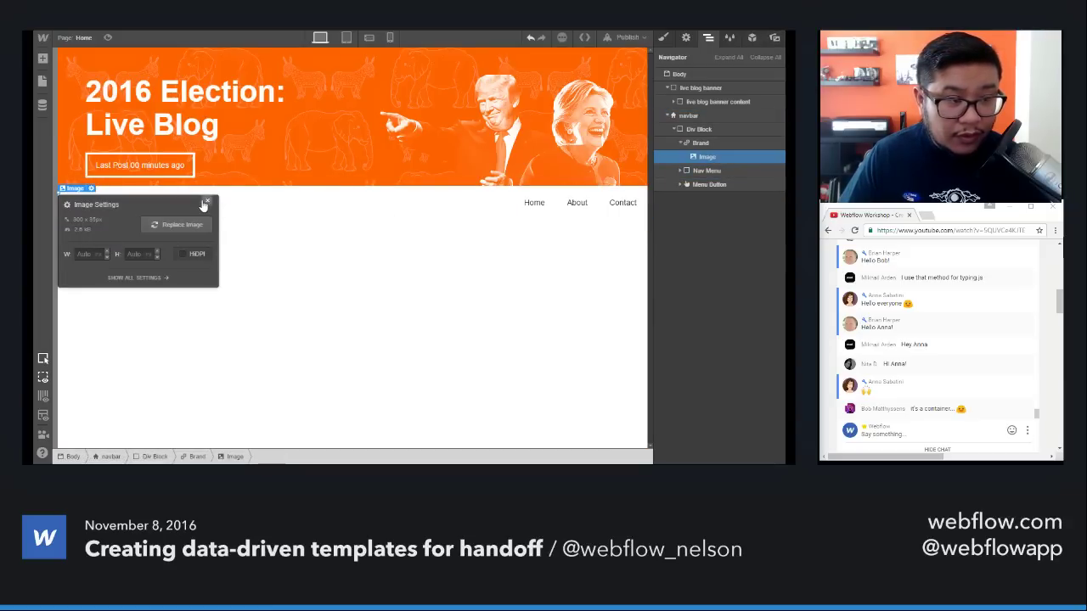
click(206, 201)
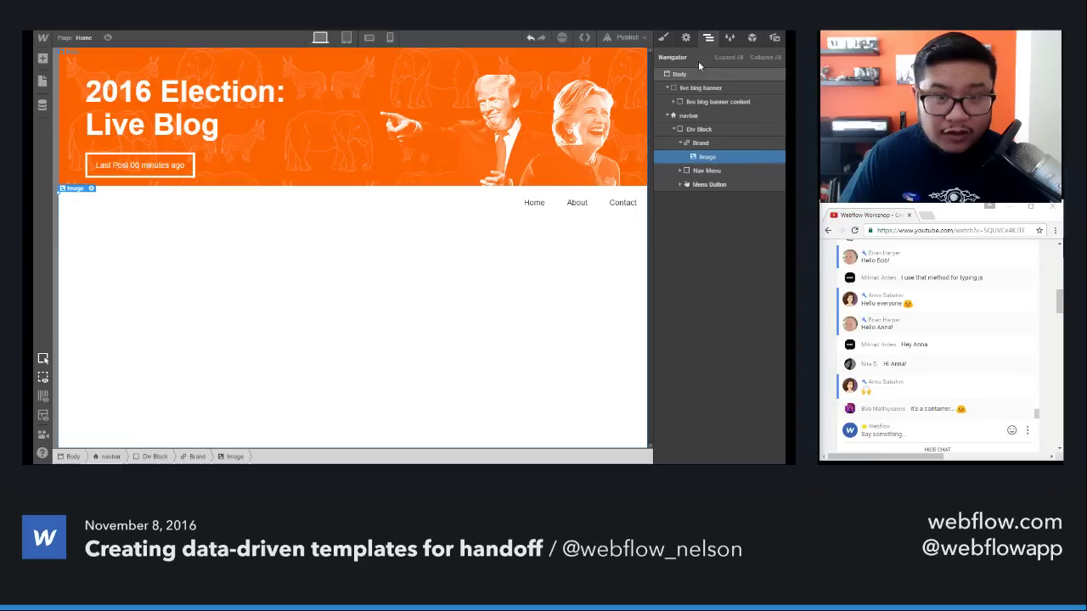
click(686, 38)
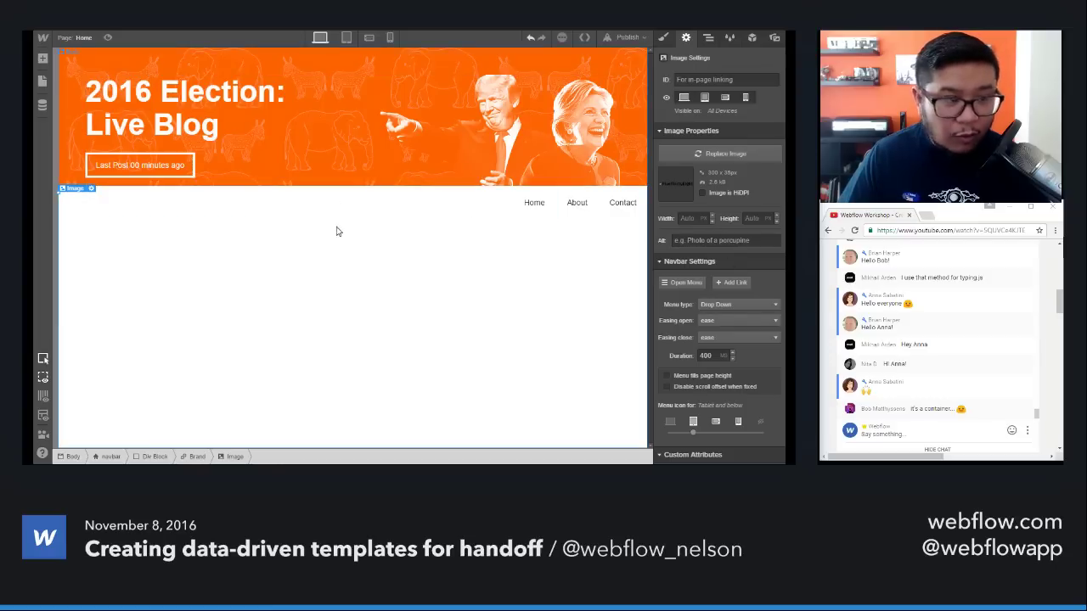
click(664, 39)
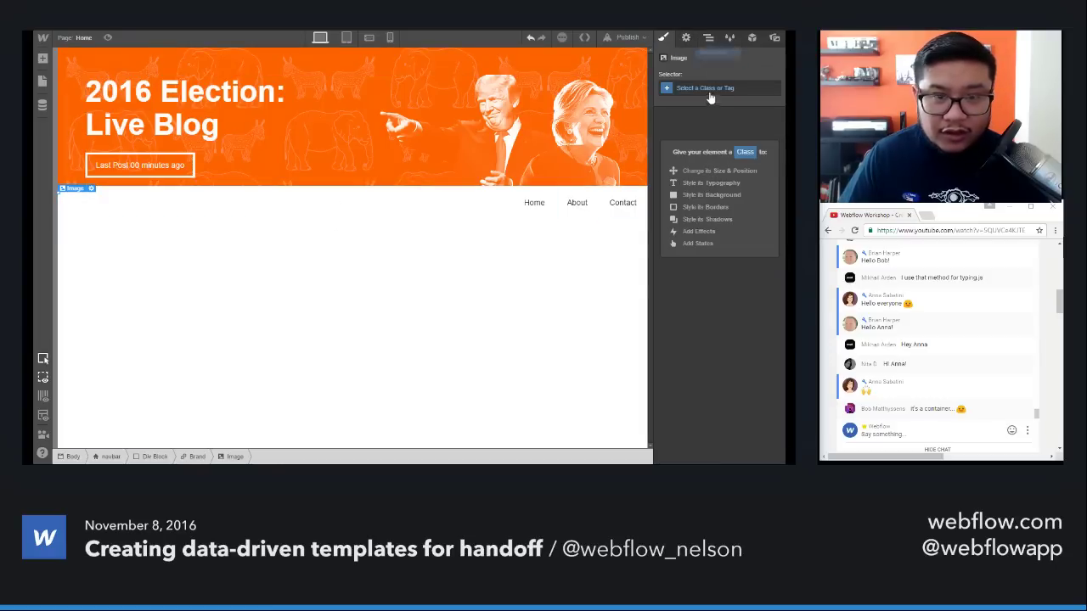
click(708, 90)
text(logo)
key(Return)
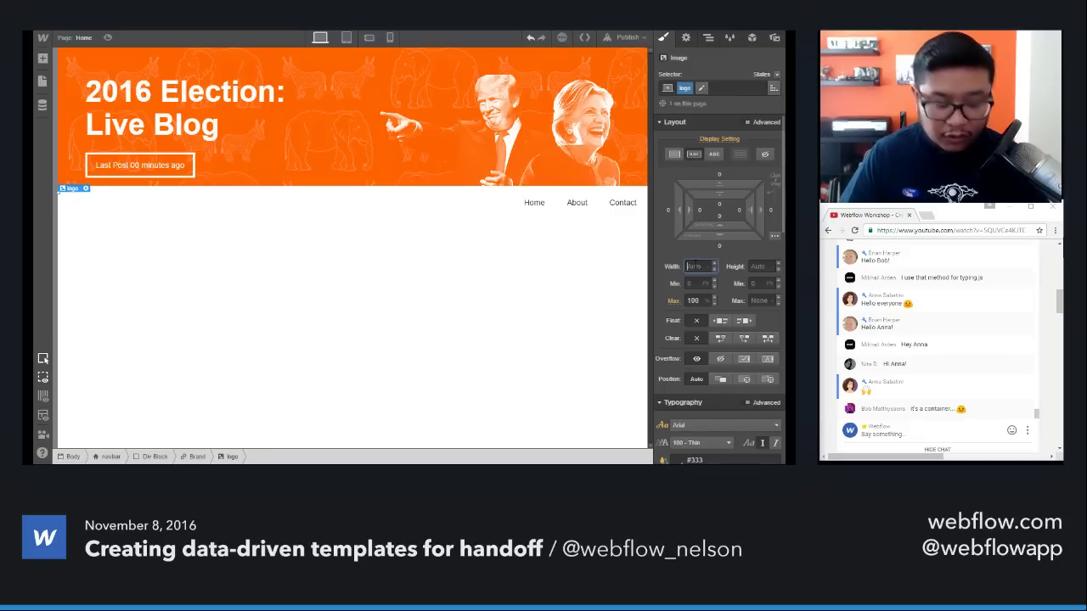
Step: Try a width of 250 px for the logo, compare it with the reference page, and reduce it to 220 px
text(250)
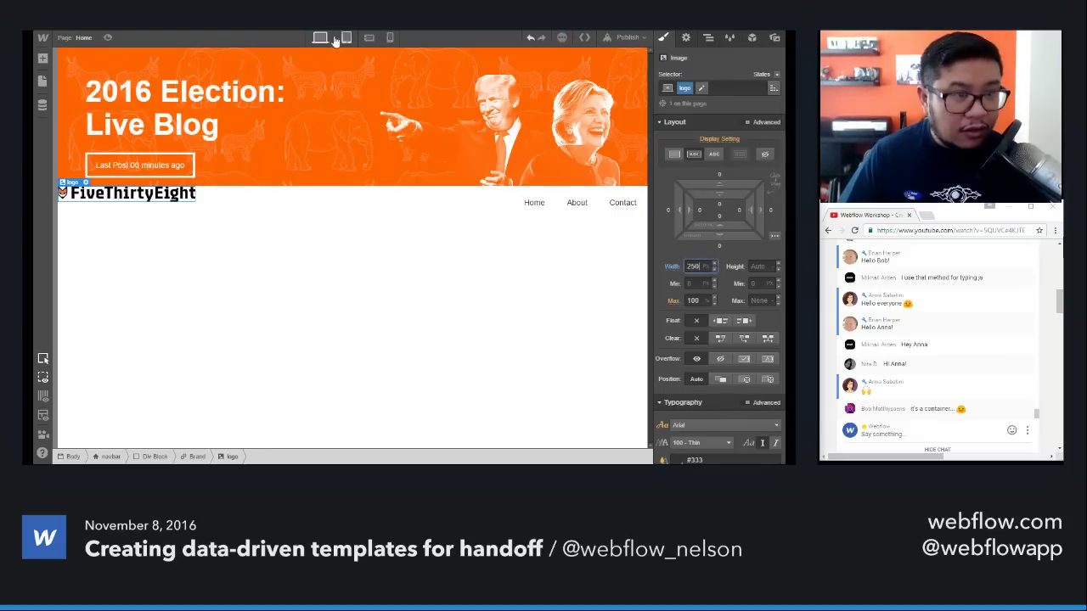
key(alt+Tab)
key(alt+Tab)
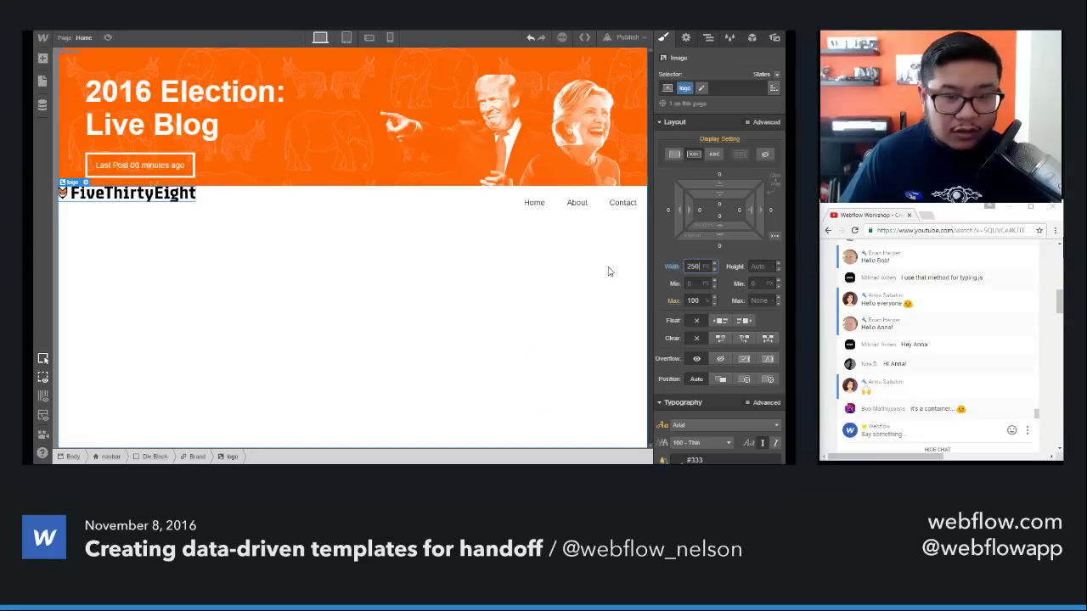
drag(665, 275, 667, 276)
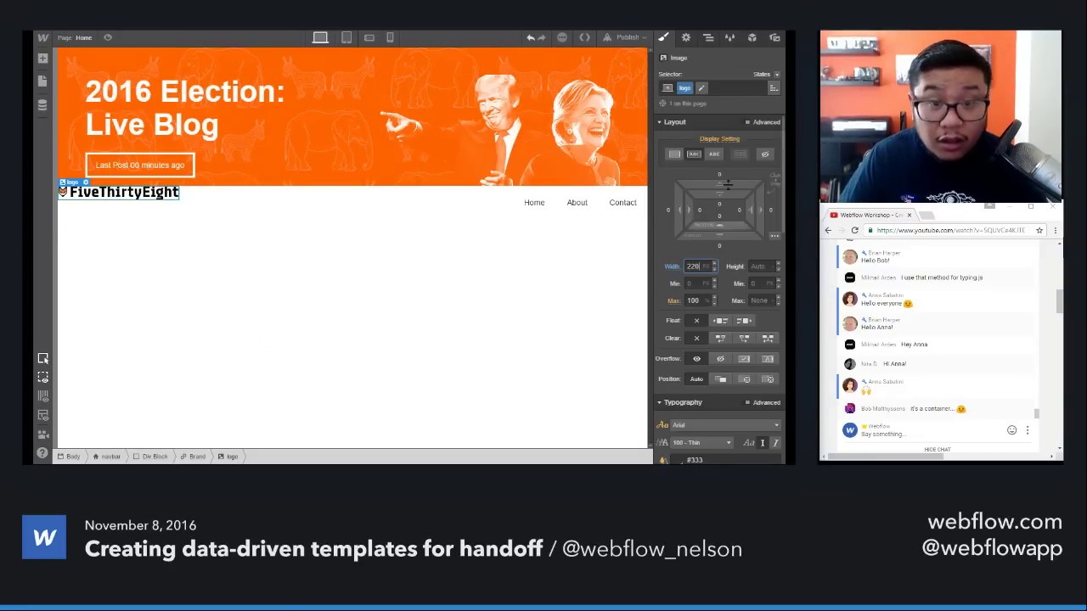
click(163, 200)
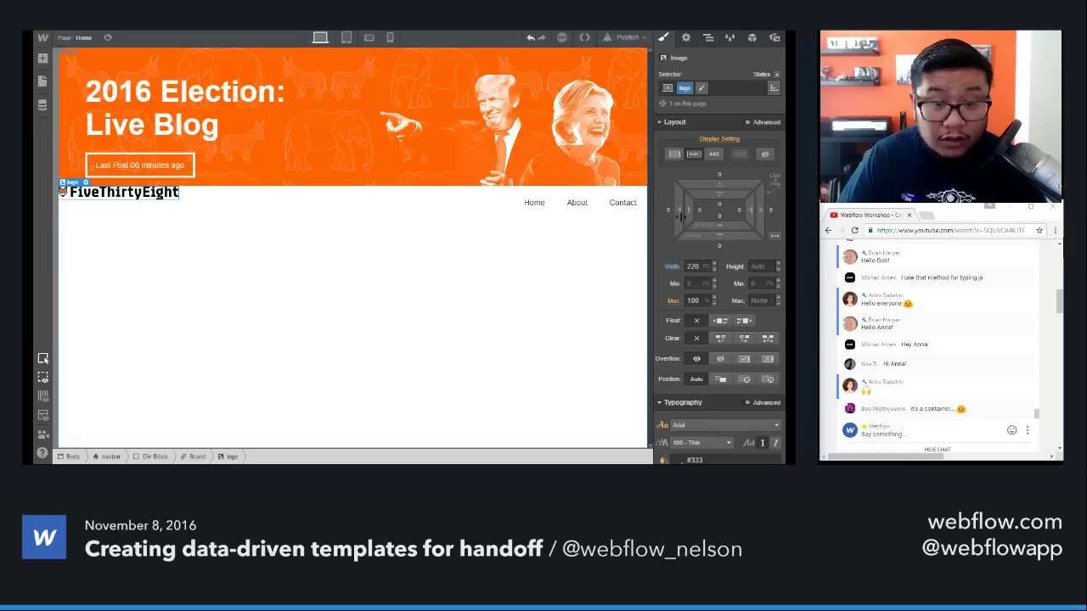
Step: Set the logo's top and bottom padding to 25 px
mouse_move(721, 201)
mouse_down()
mouse_move(722, 215)
mouse_move(719, 197)
mouse_move(735, 217)
mouse_move(727, 194)
mouse_move(730, 205)
mouse_move(720, 193)
mouse_move(717, 208)
mouse_up()
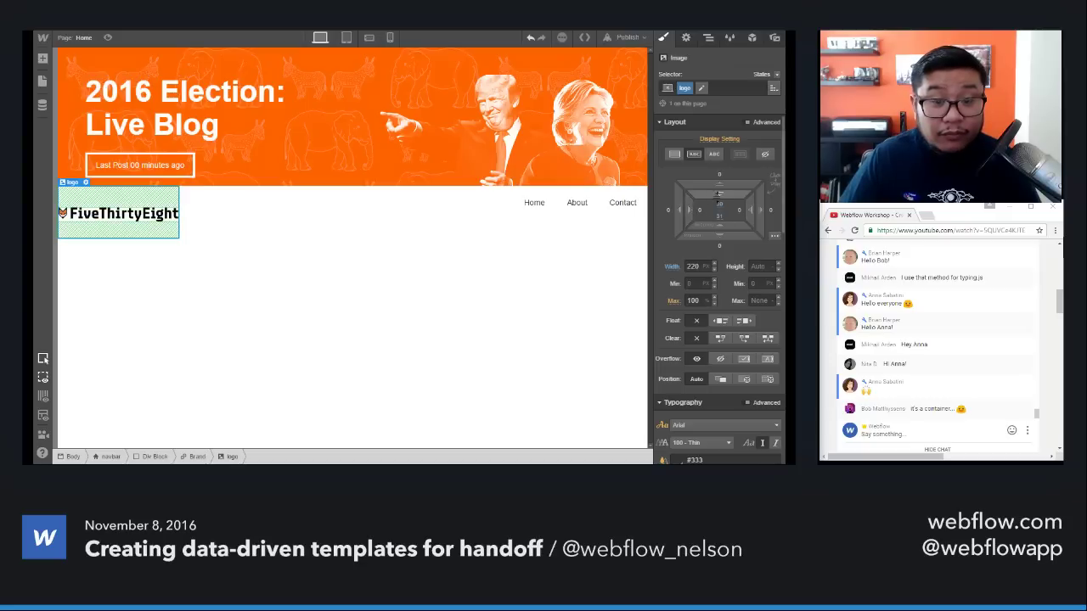
click(720, 210)
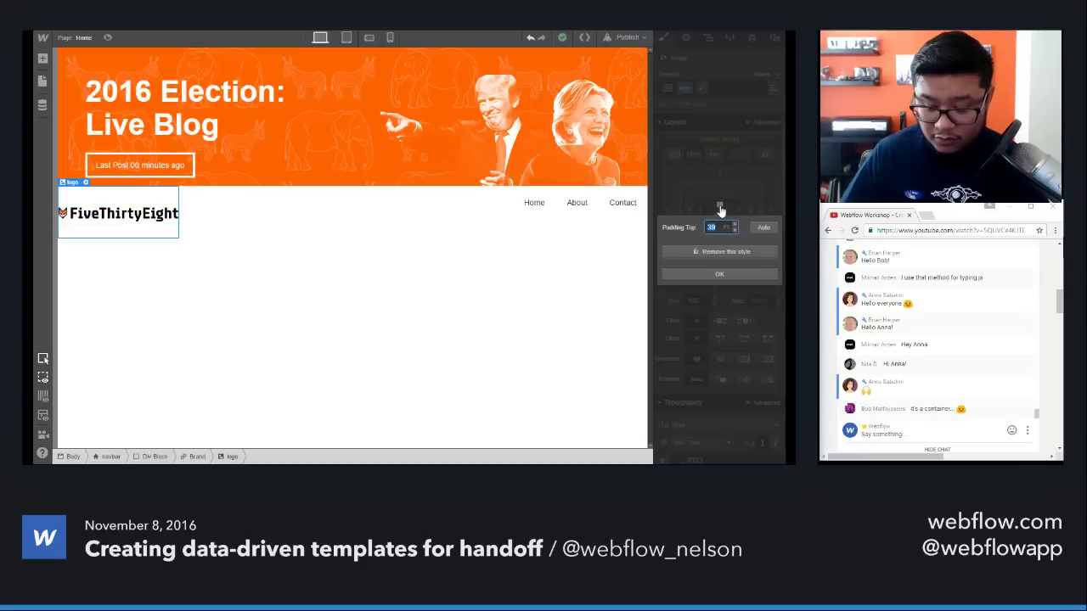
text(20)
key(Return)
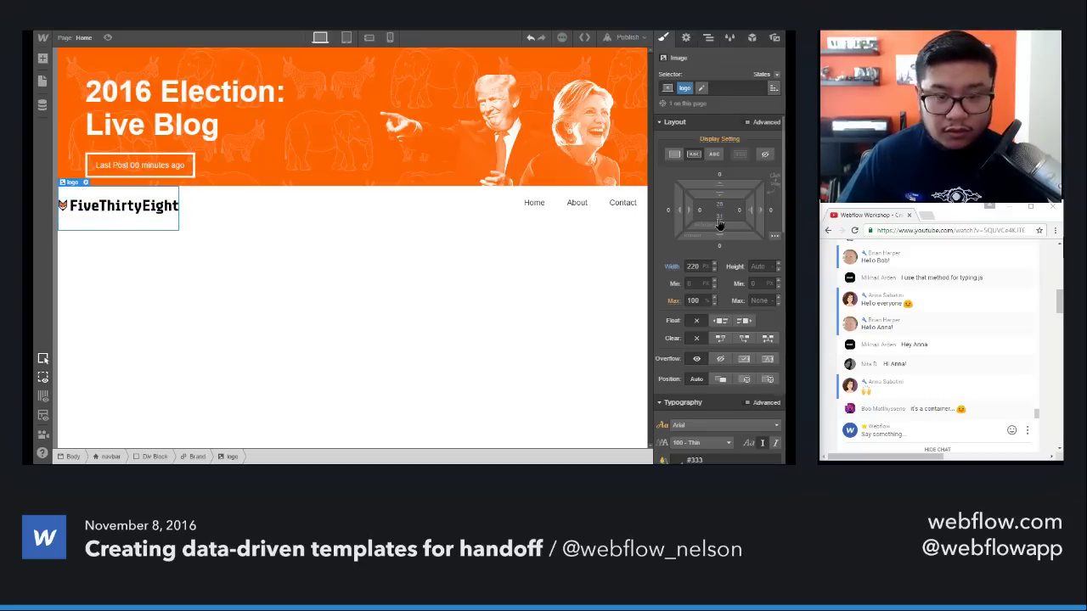
click(719, 222)
text(25)
key(Return)
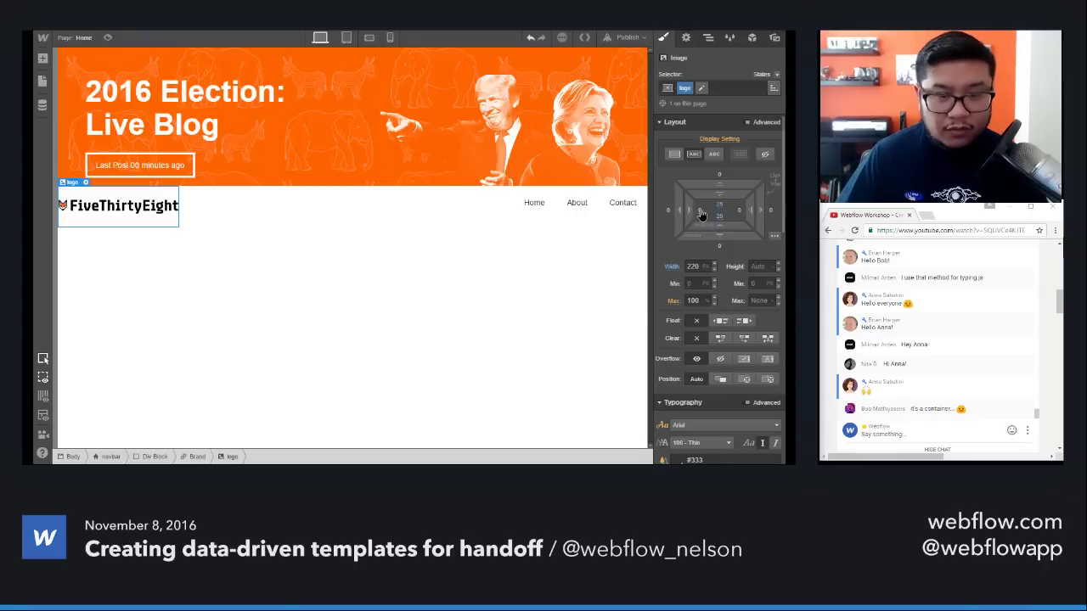
Step: Set the logo's left and right padding to 25 px
click(699, 212)
text(25)
key(Return)
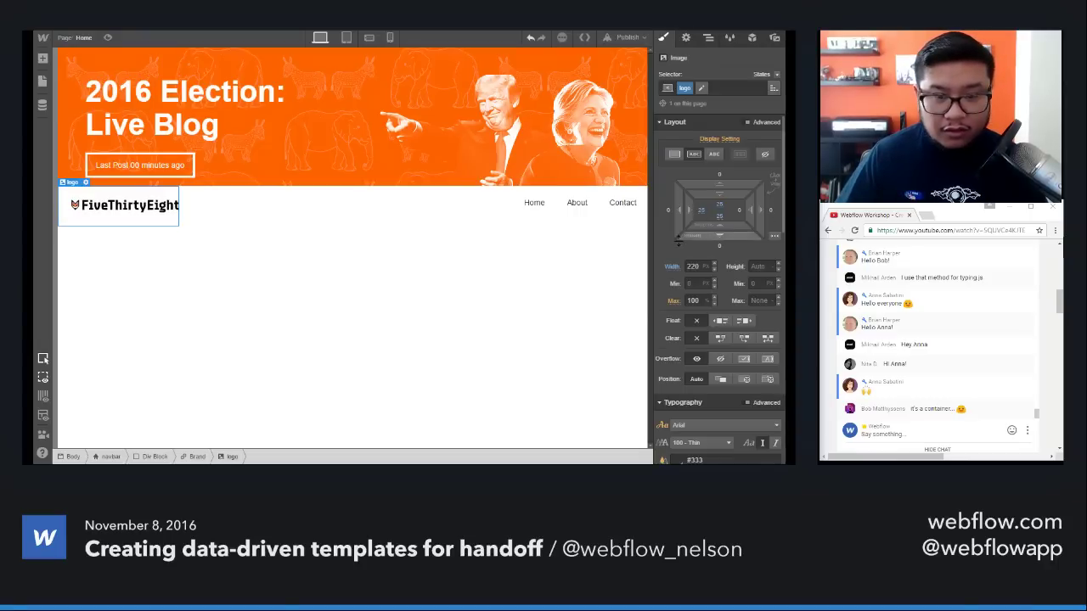
click(741, 212)
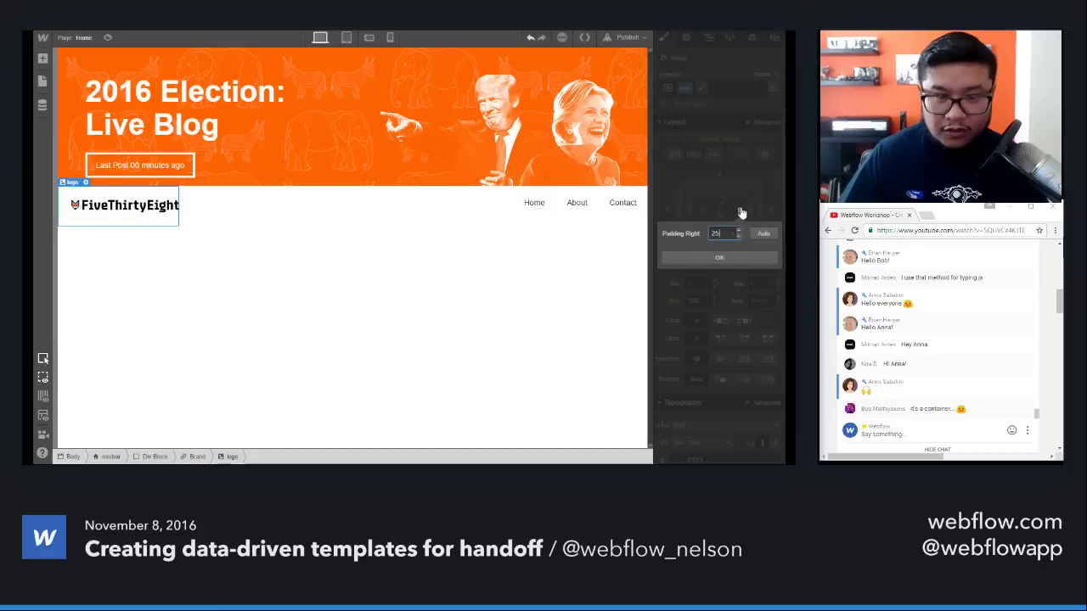
text(25)
key(Return)
Step: Increase the logo's width to 260 px
click(693, 267)
text(230)
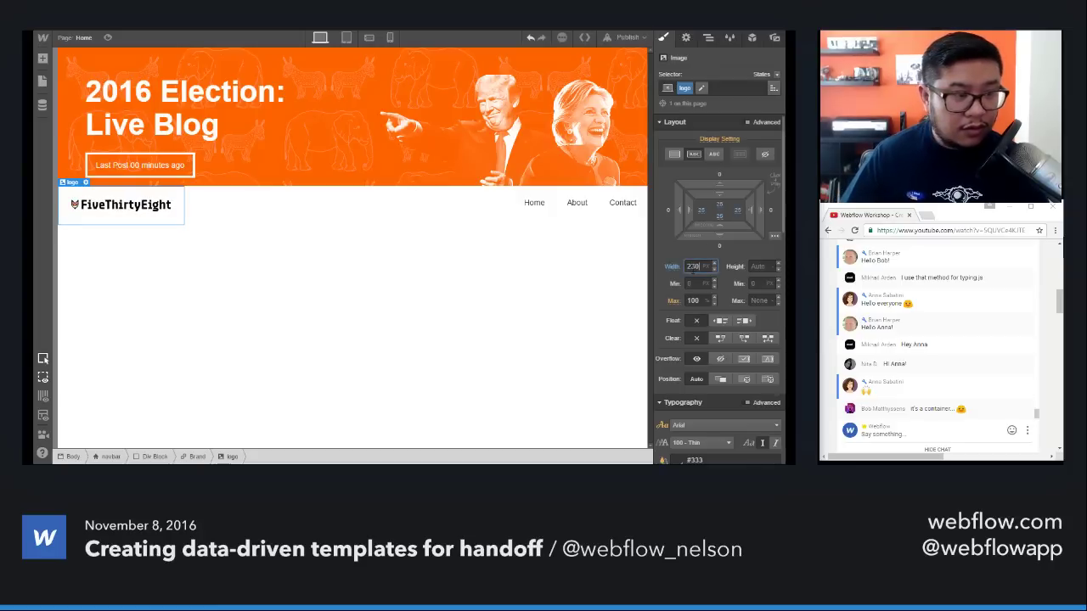
key(shift+Up)
key(shift+Up)
key(shift+Up)
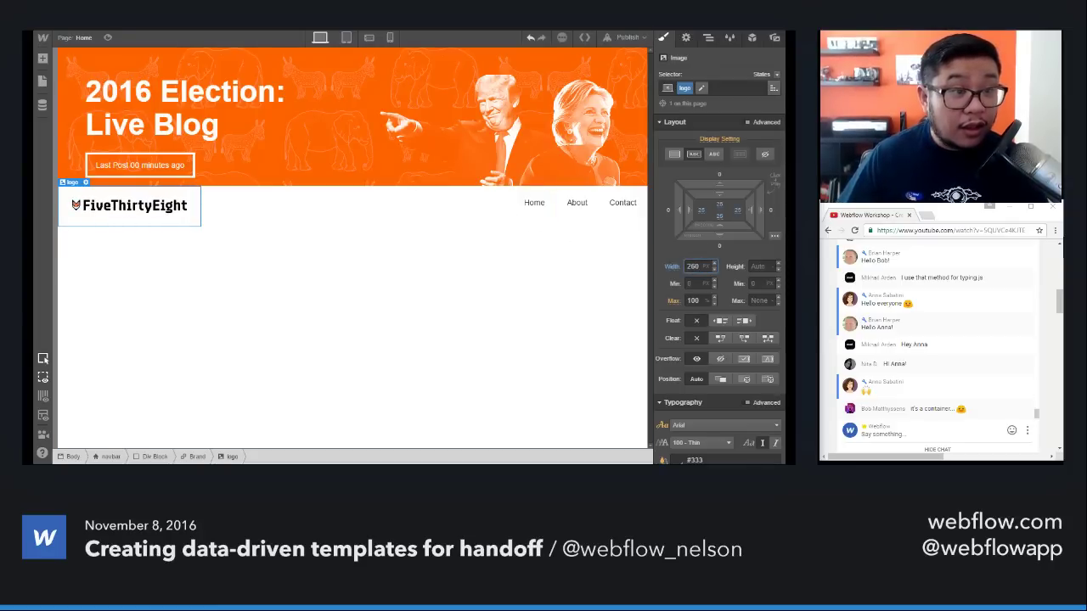
Step: Check the reference page's navigation labels and rename the navbar's Home link as "President"
key(ctrl+Tab)
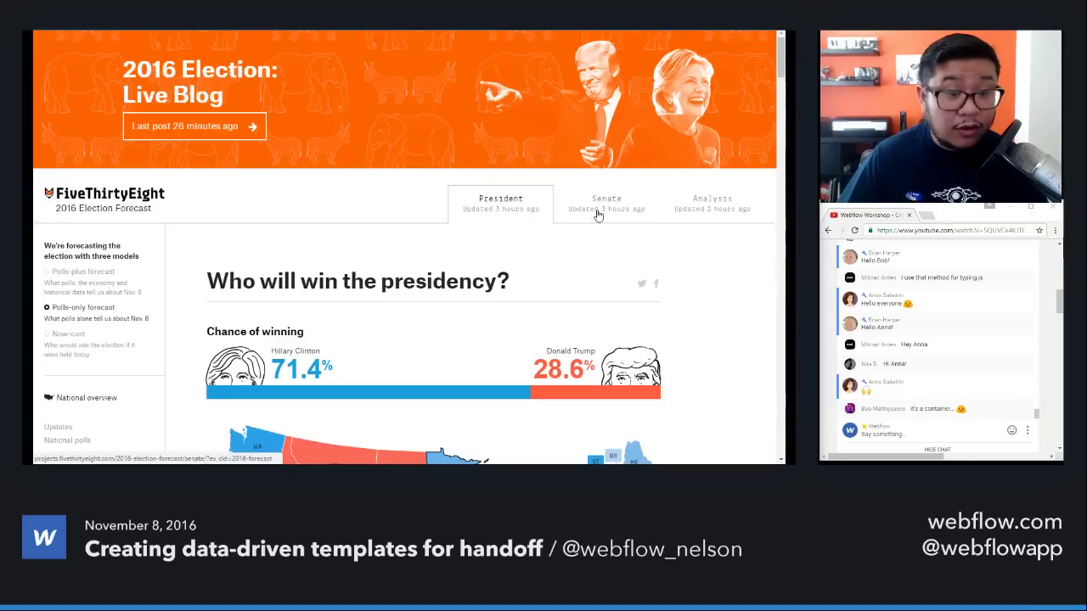
key(ctrl+Tab)
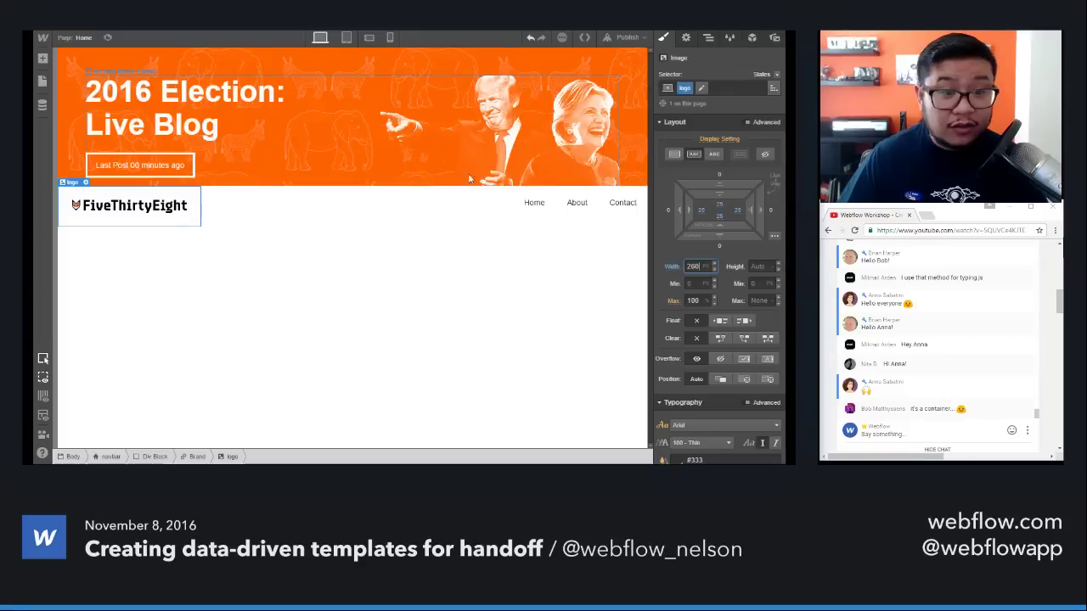
double_click(534, 202)
text(President)
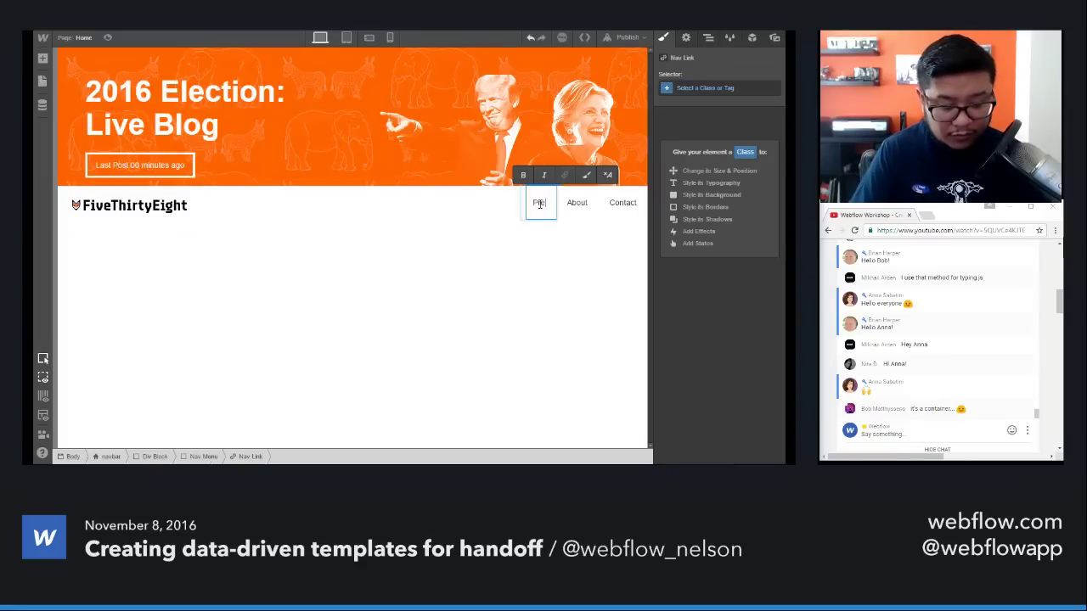
Step: Rename the navbar's About link as "Senate" and the Contact link as "Analysis"
click(575, 203)
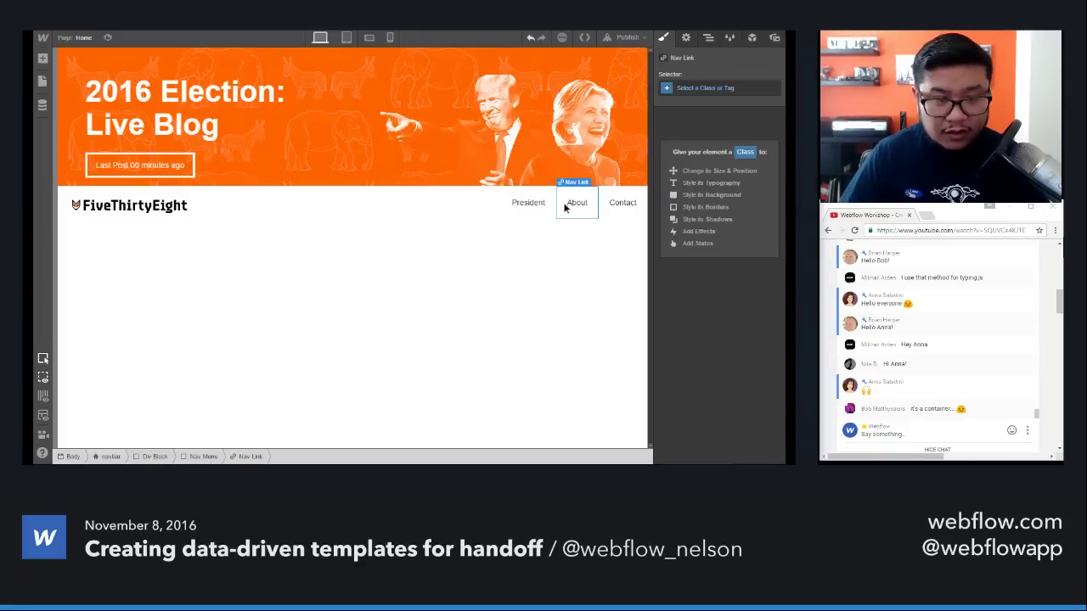
double_click(575, 202)
text(Senate)
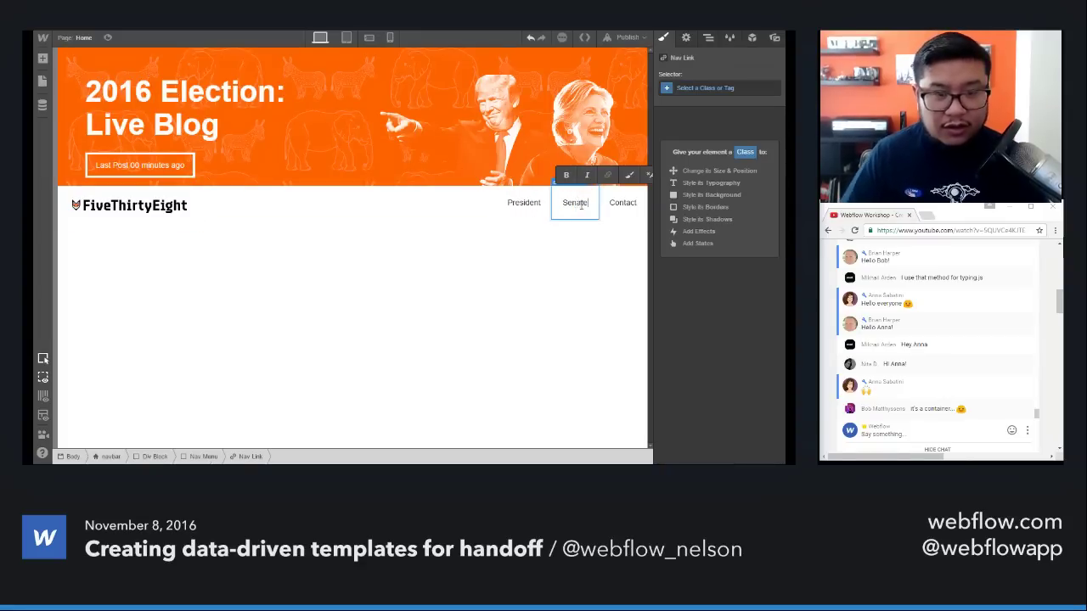
double_click(622, 203)
text(Analysis)
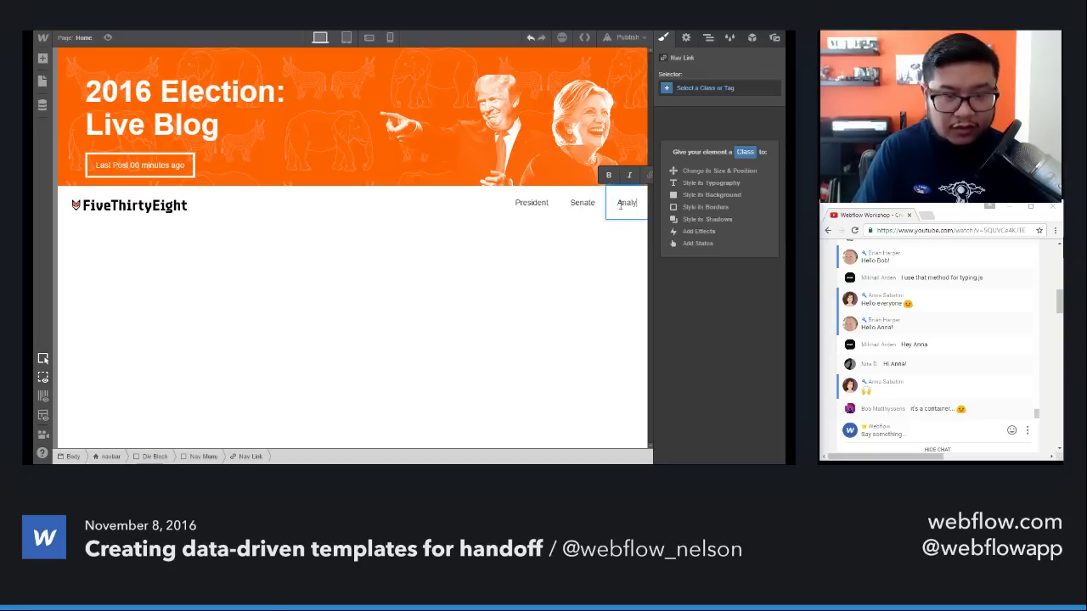
key(Escape)
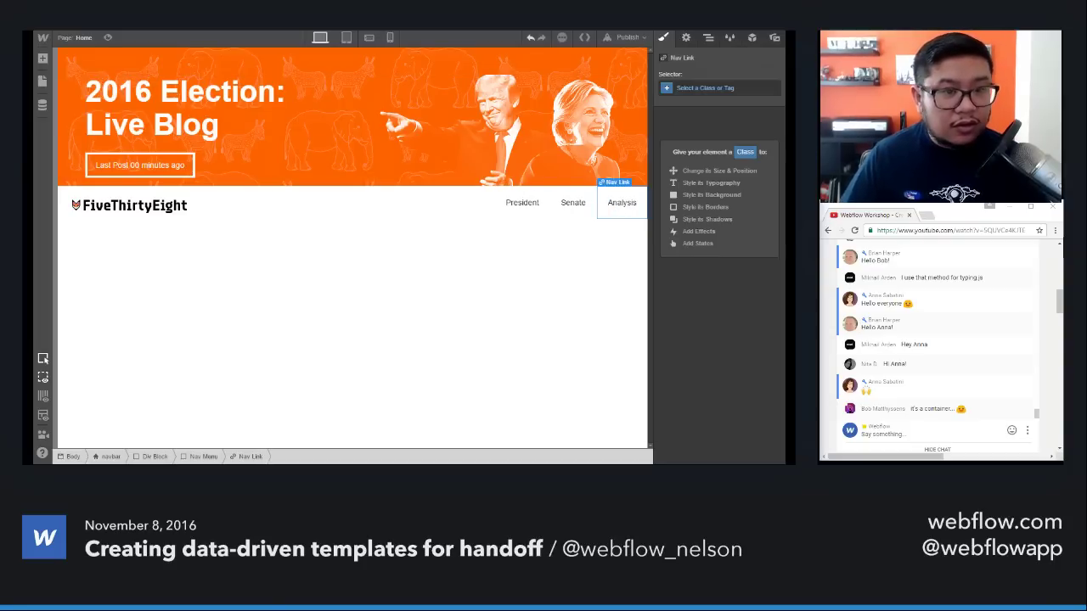
Step: Check the reference page's navbar and give the navbar a solid 1 px bottom border in Dark Grey (#999)
key(alt+Tab)
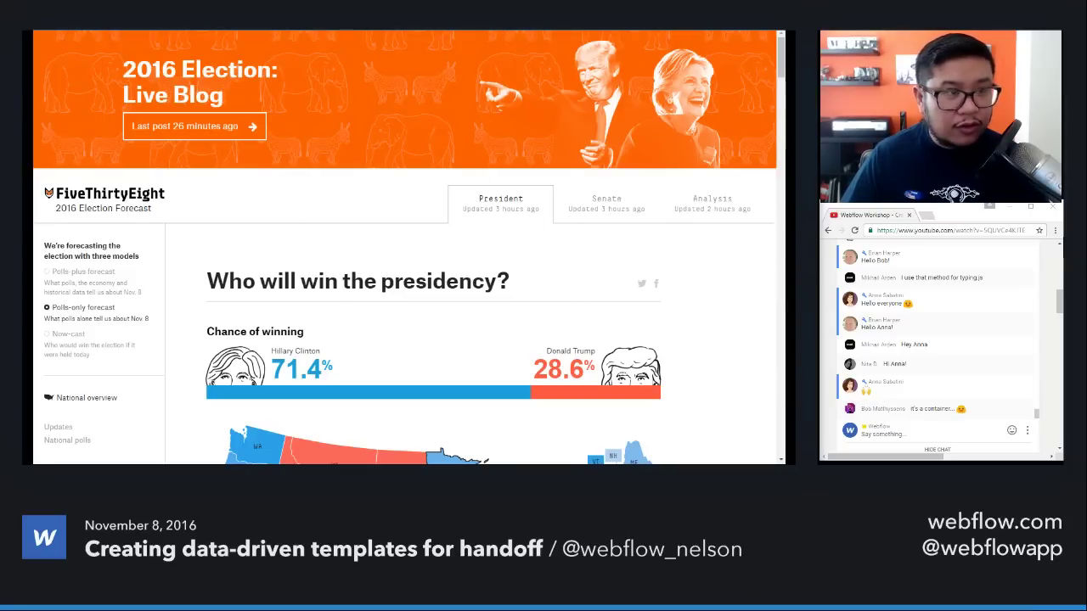
key(alt+Tab)
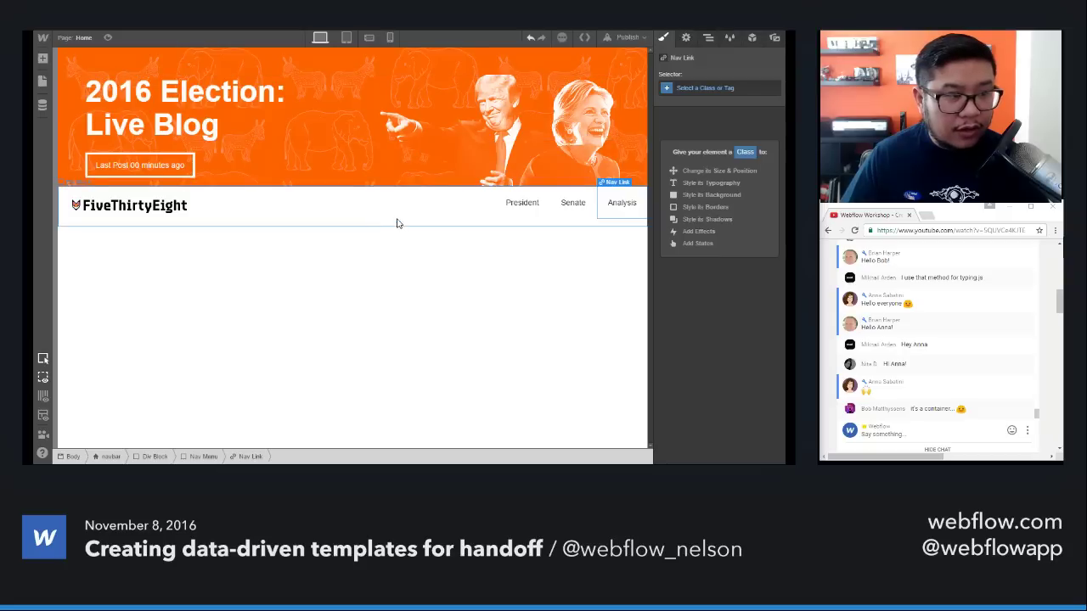
click(397, 221)
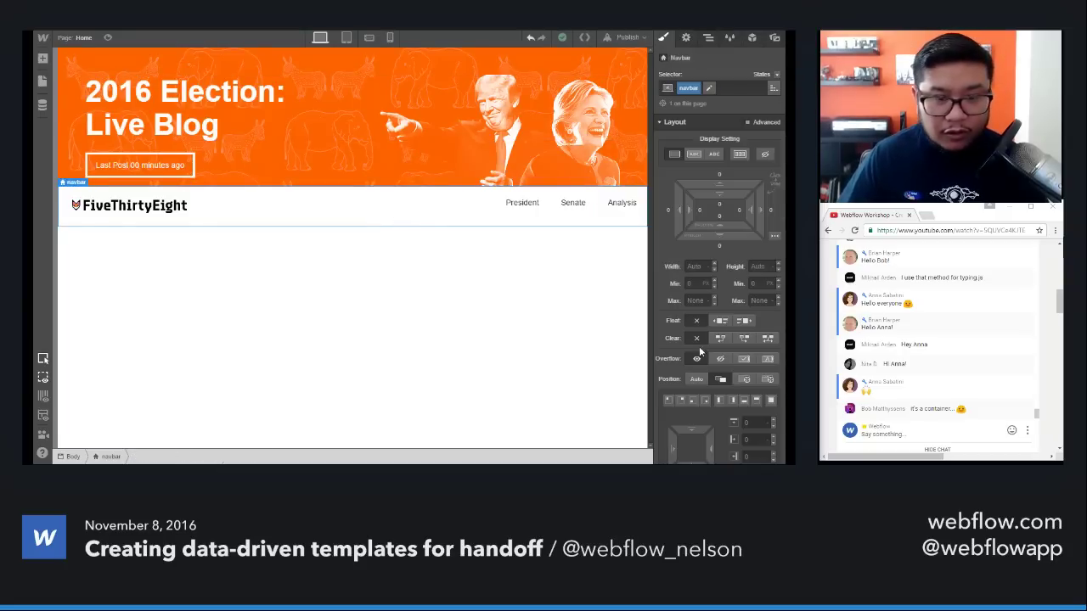
scroll(713, 348, down, 2)
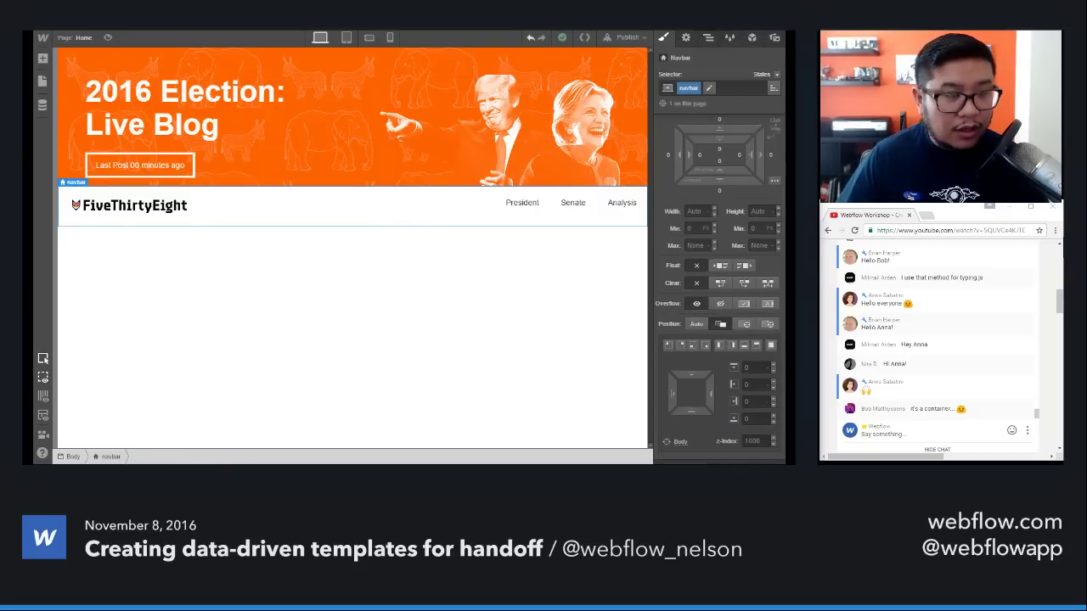
key(alt+Tab)
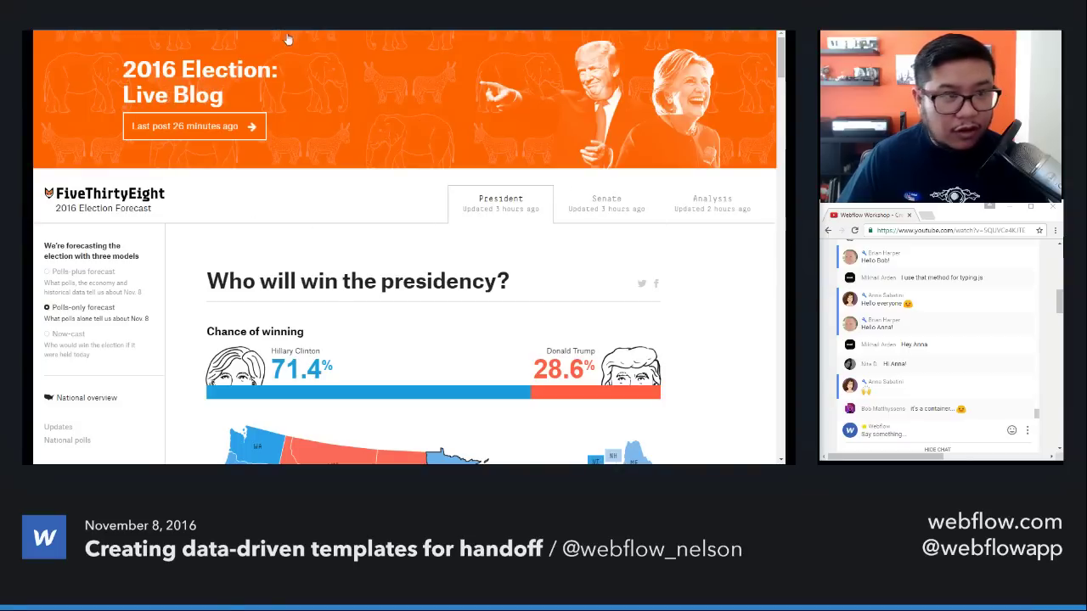
key(alt+Tab)
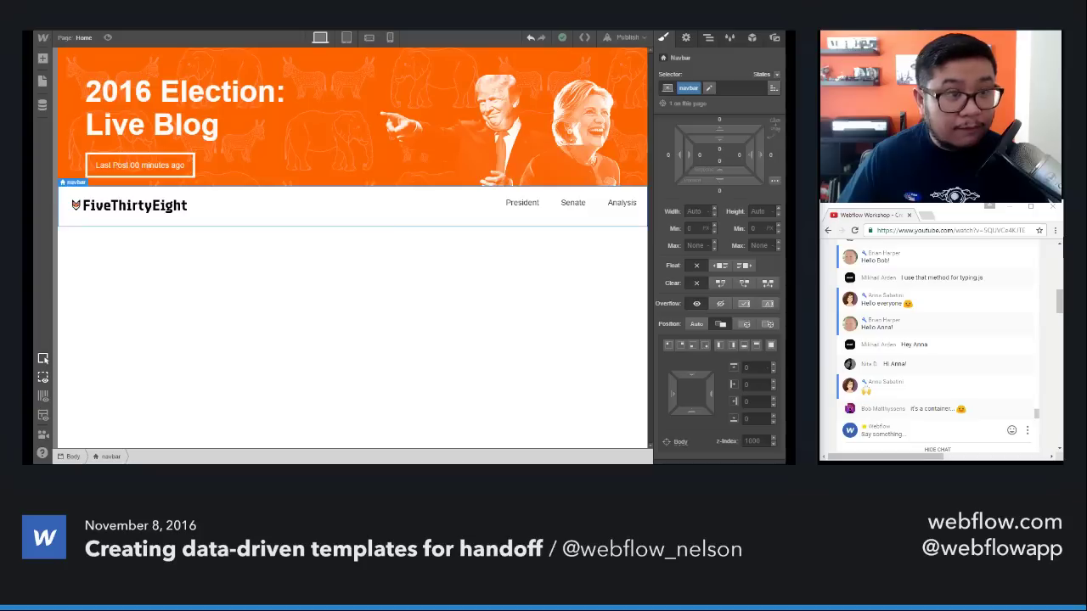
scroll(737, 353, down, 5)
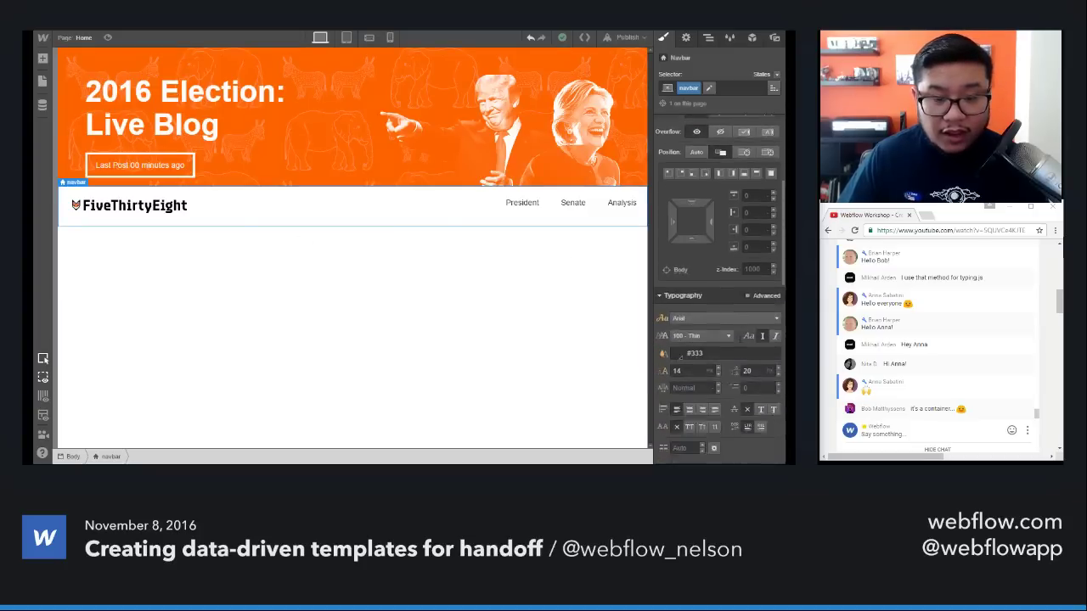
scroll(737, 353, down, 3)
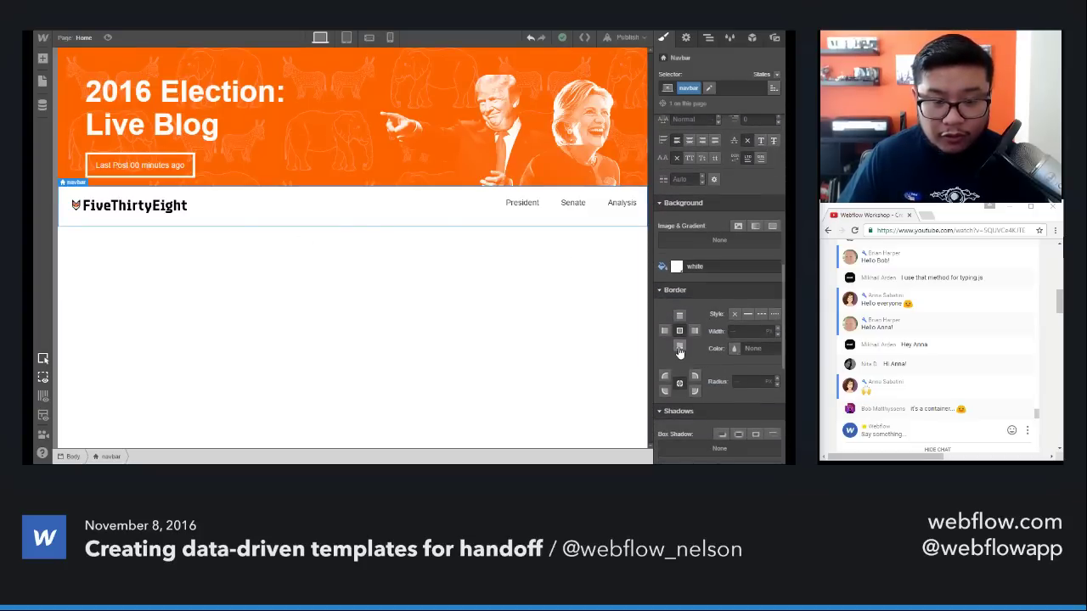
click(679, 347)
click(746, 314)
click(732, 350)
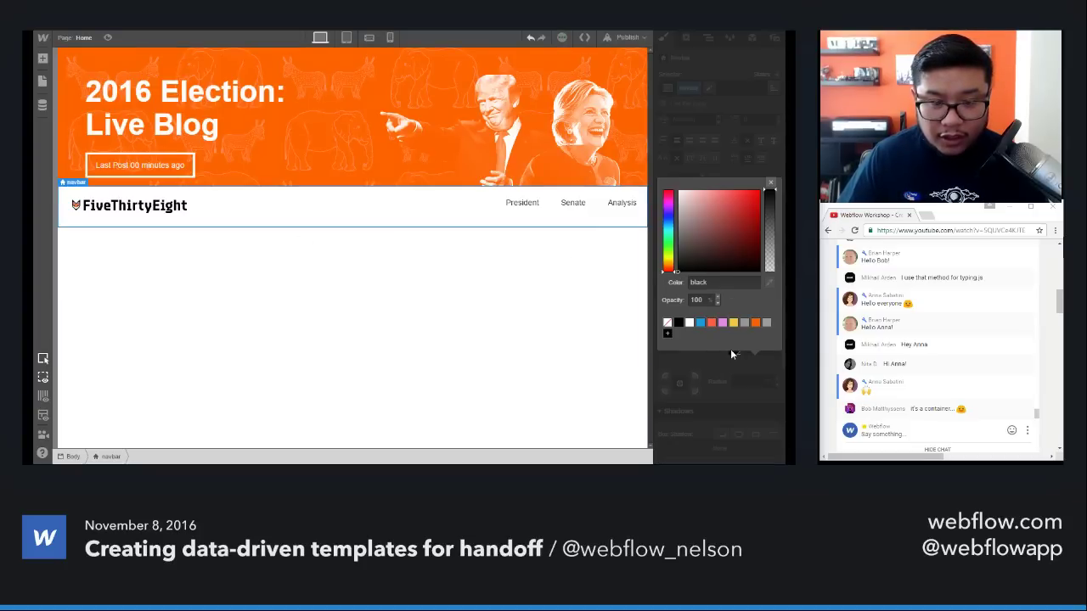
click(745, 323)
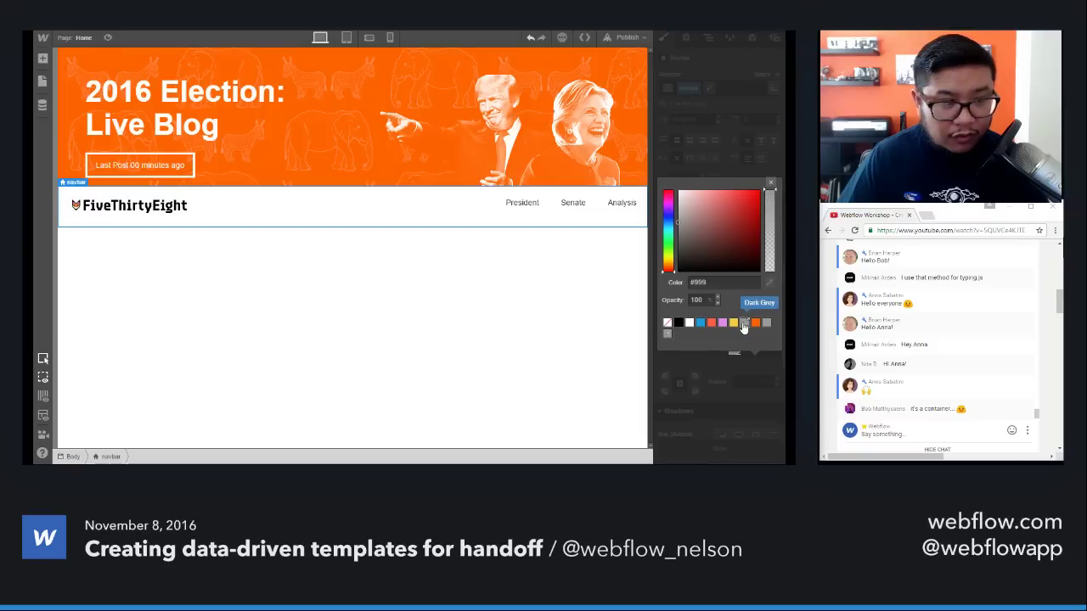
click(769, 182)
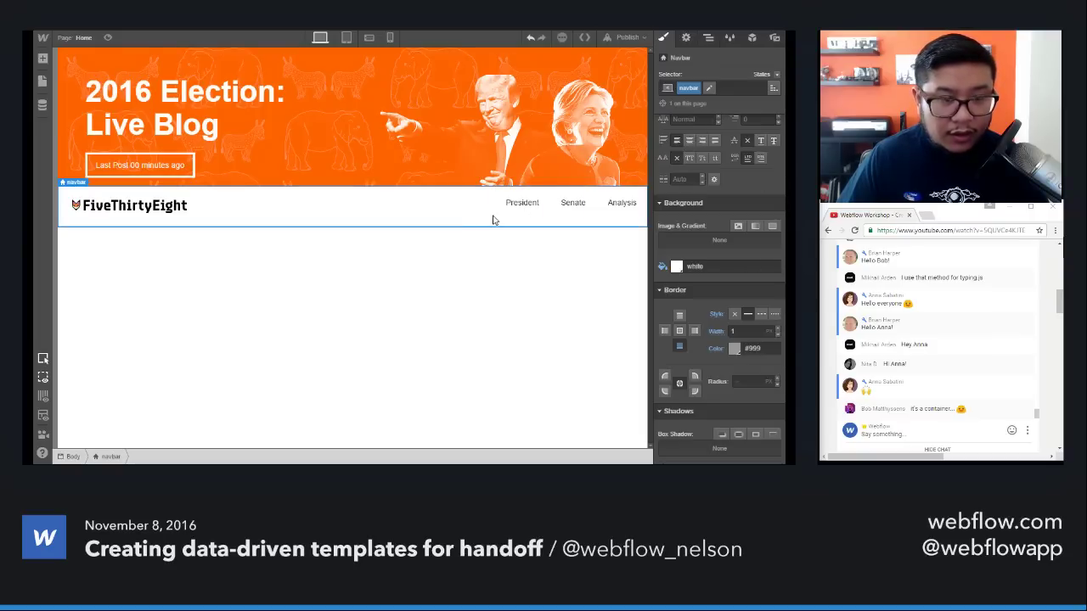
Step: Create the class "nav link" on the President navigation link
click(517, 213)
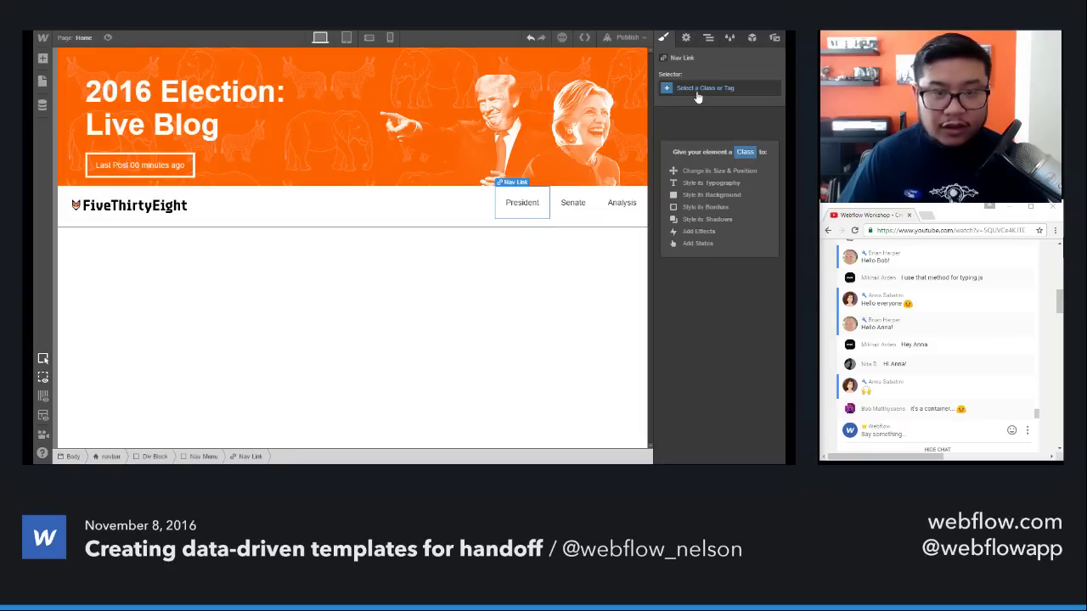
click(697, 92)
text(nav)
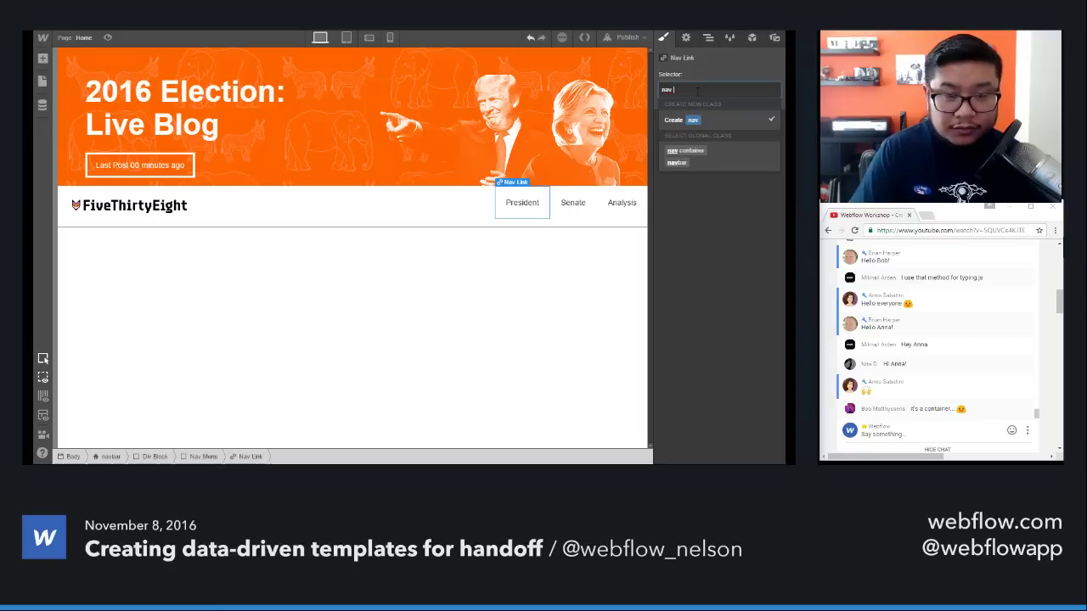
text( link)
key(Return)
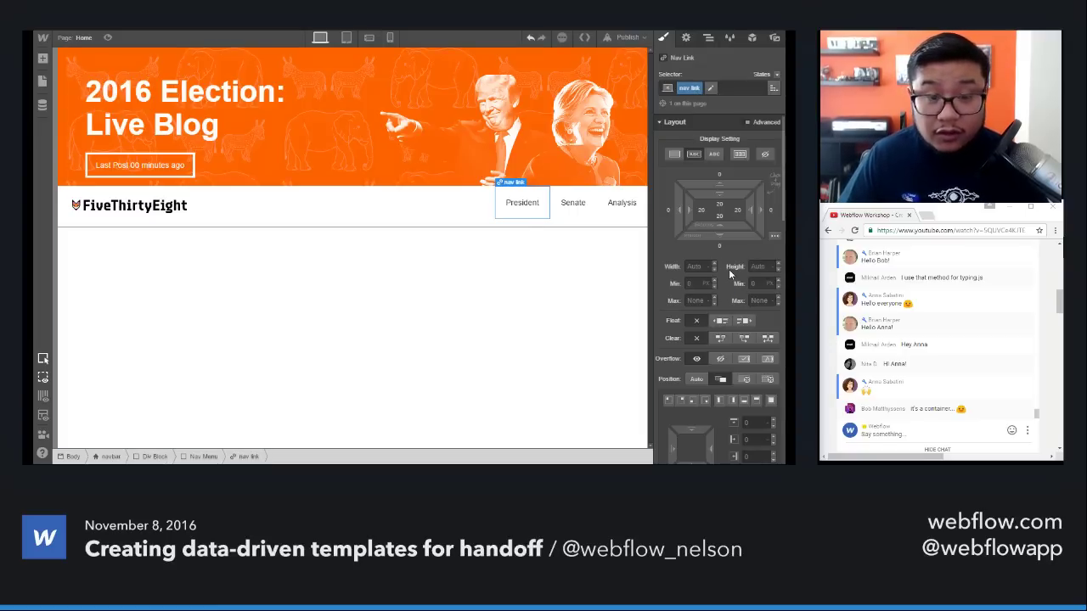
Step: Compare the President link's style settings with the active President tab on the reference page
scroll(728, 269, down, 1)
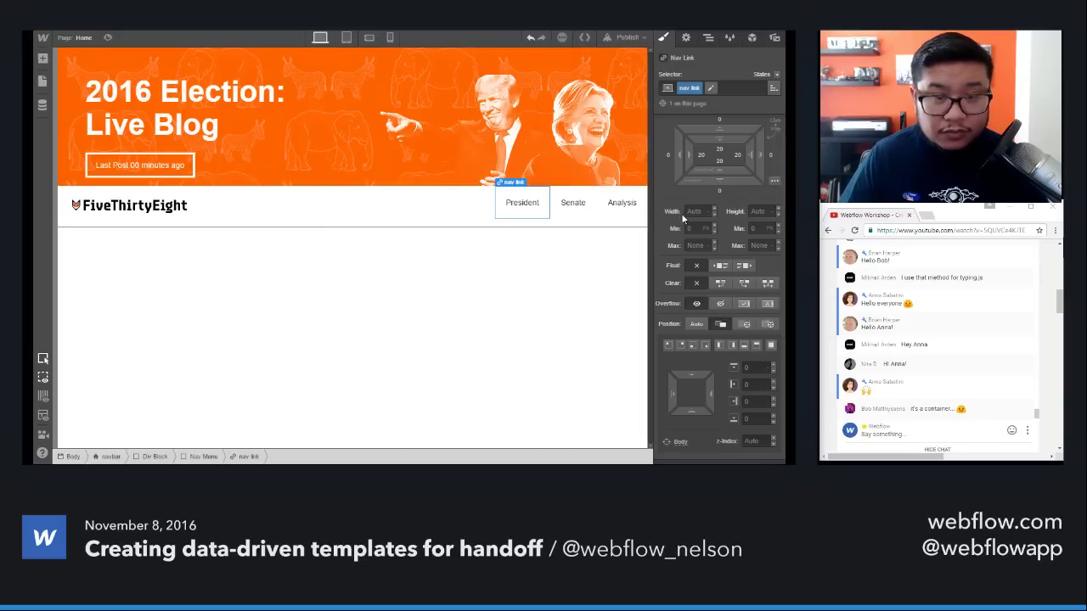
scroll(700, 355, down, 5)
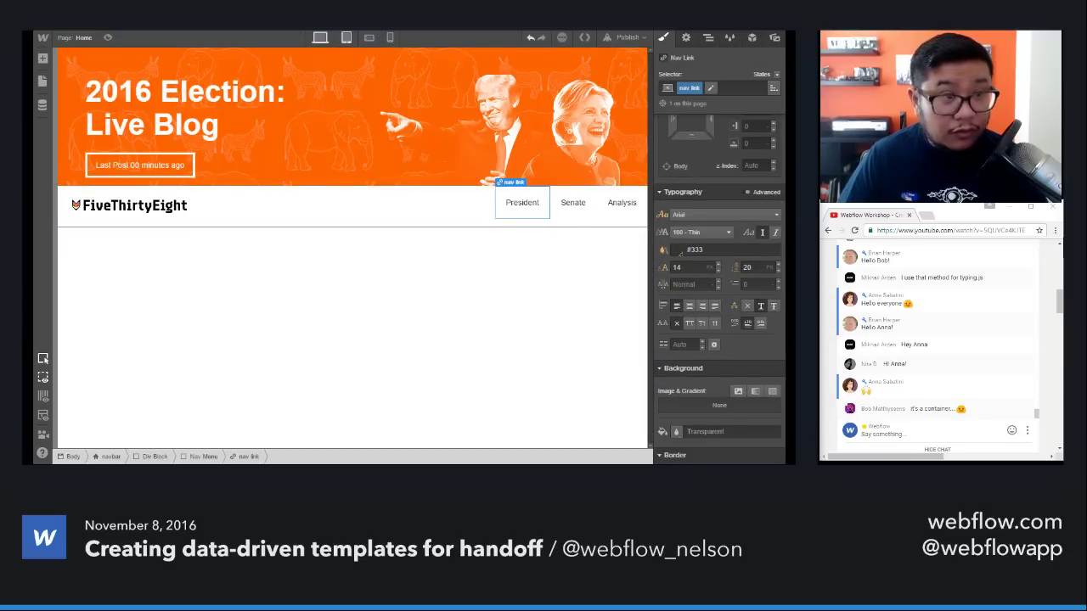
key(alt+Tab)
key(alt+Tab)
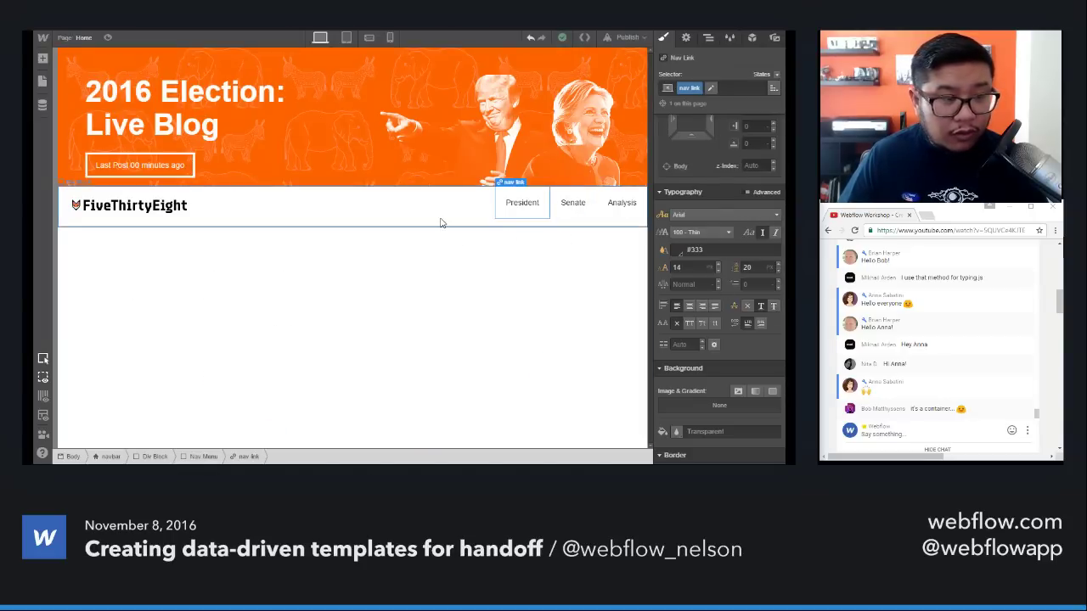
scroll(705, 344, down, 3)
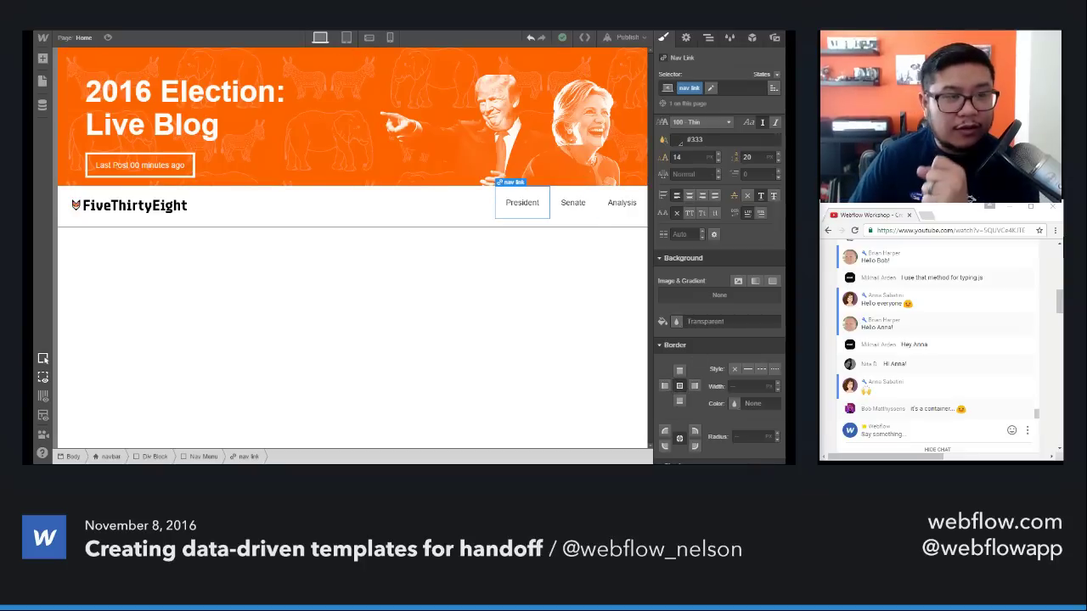
key(alt+Tab)
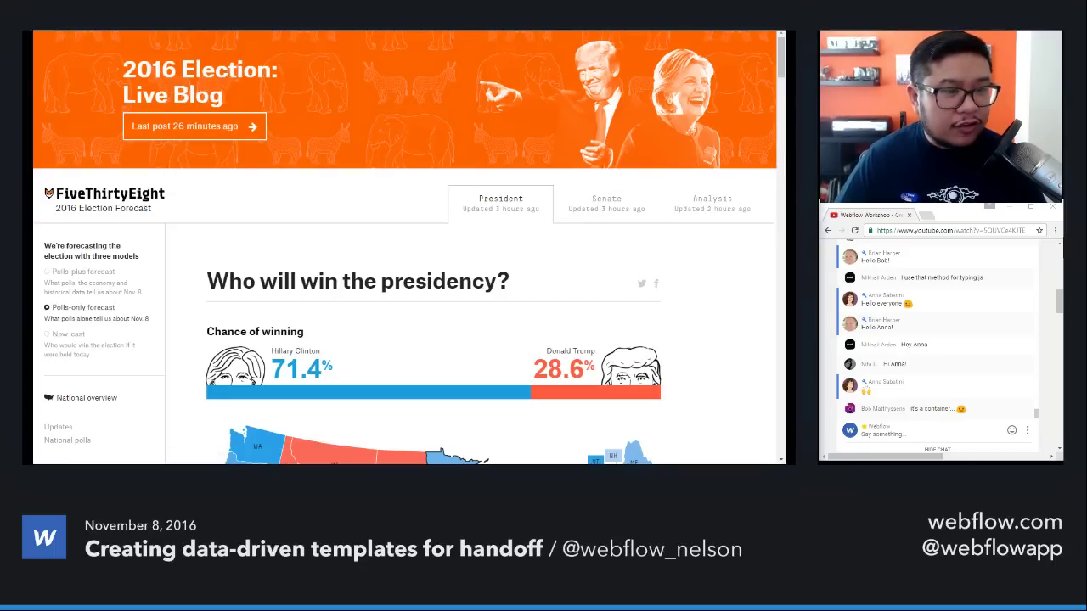
key(alt+Tab)
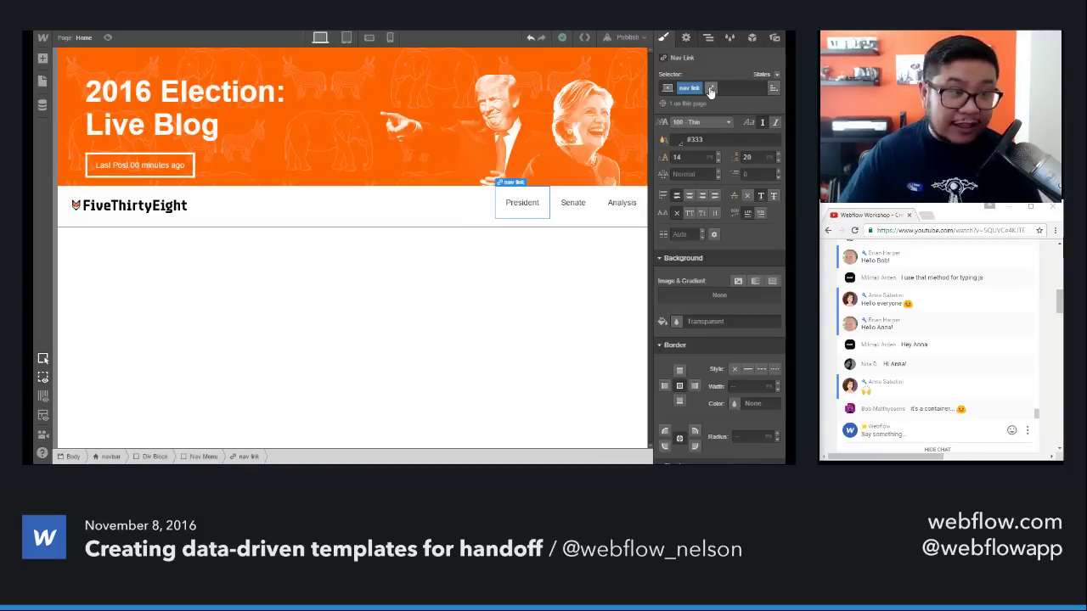
Step: Link the President navigation link to the Home page and return to its style settings
click(686, 40)
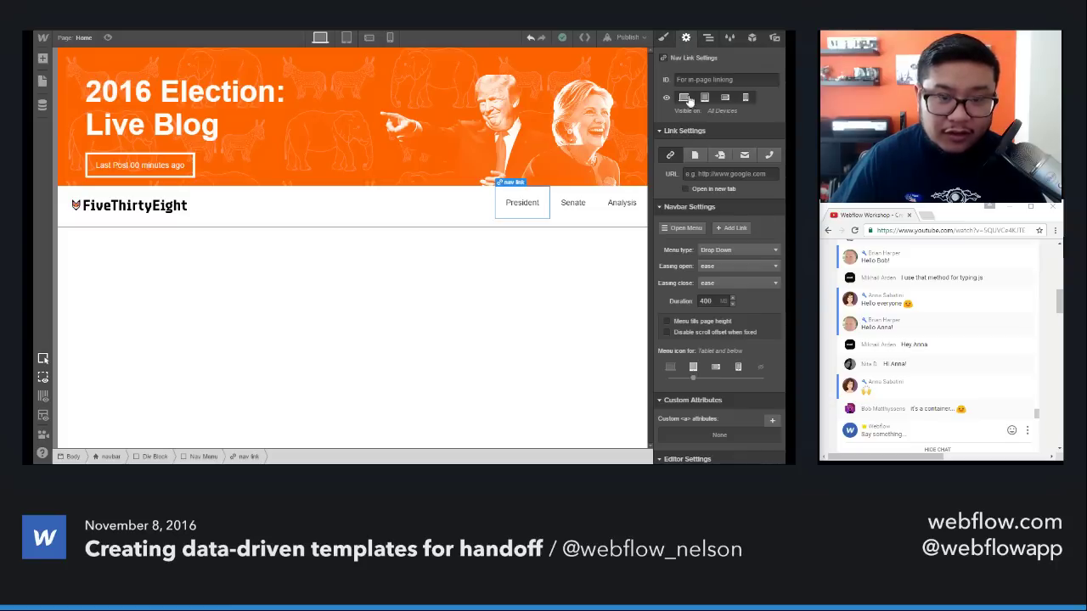
click(694, 155)
click(711, 174)
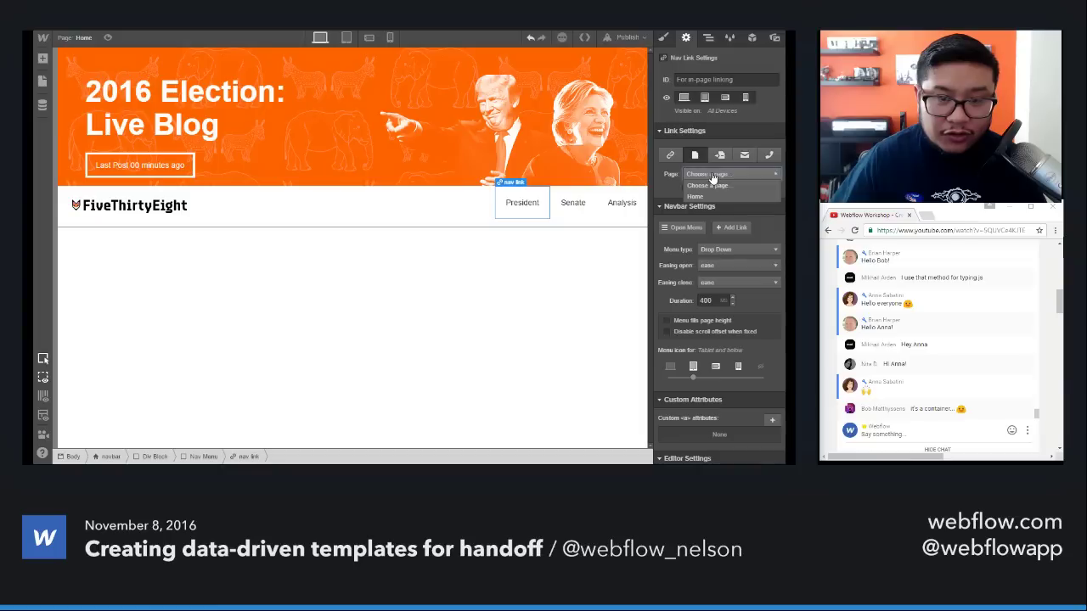
click(701, 197)
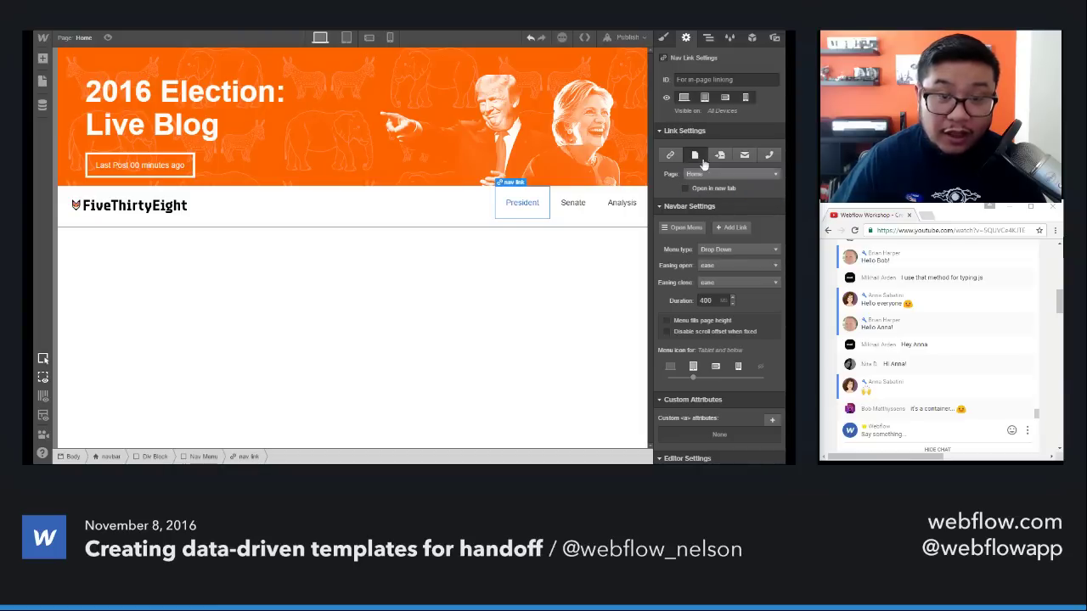
click(665, 39)
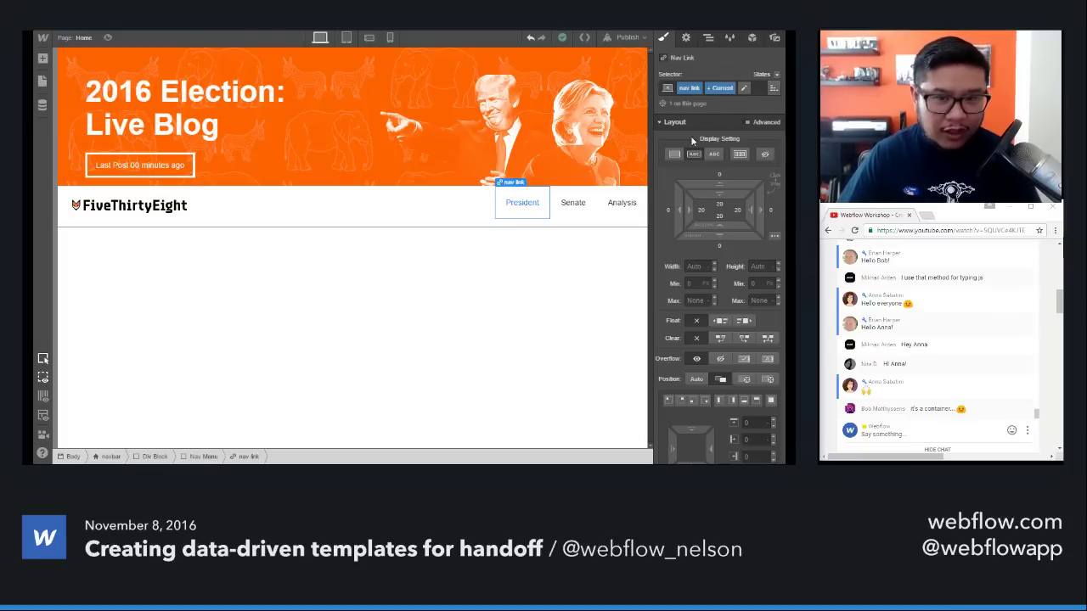
Step: Apply the existing "nav link" class to the Senate navigation link
click(571, 212)
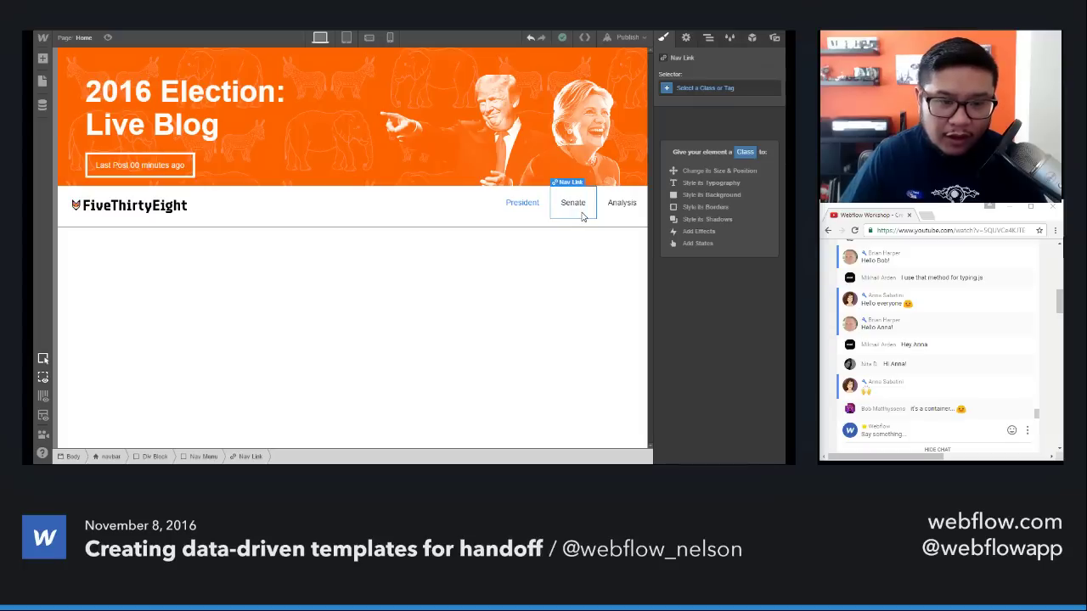
click(696, 88)
text(nav link)
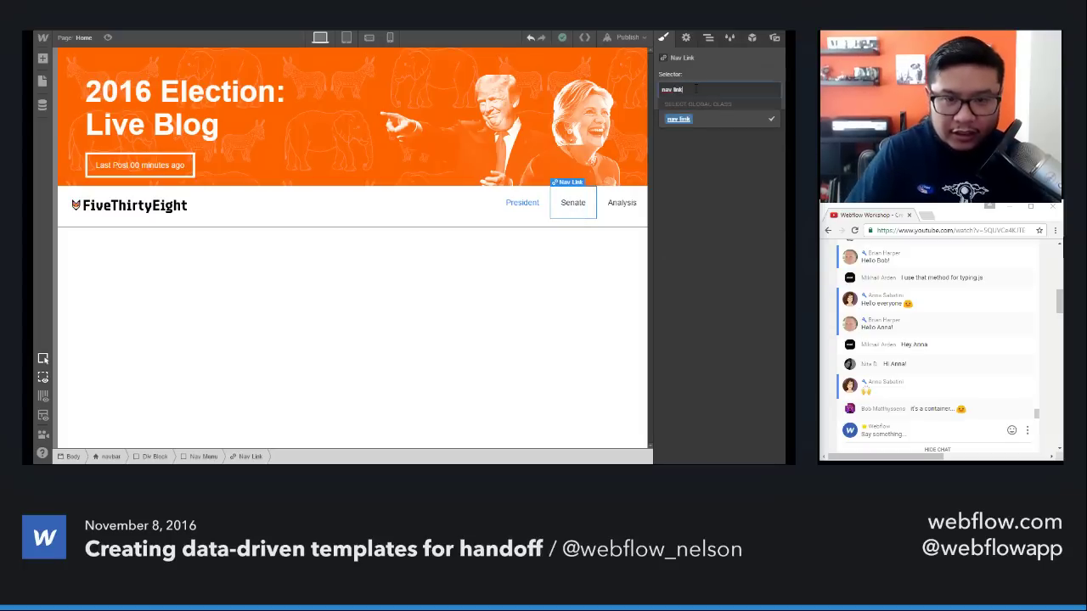
key(Return)
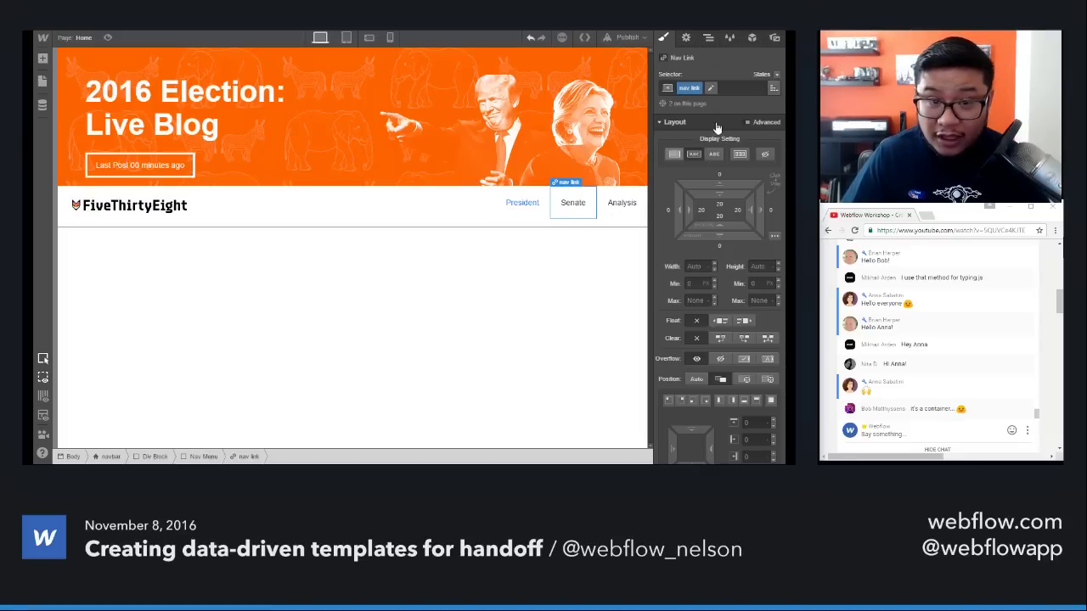
Step: Compare the President link's Current state with the Senate link's link settings, and examine the Current state's style properties
click(521, 216)
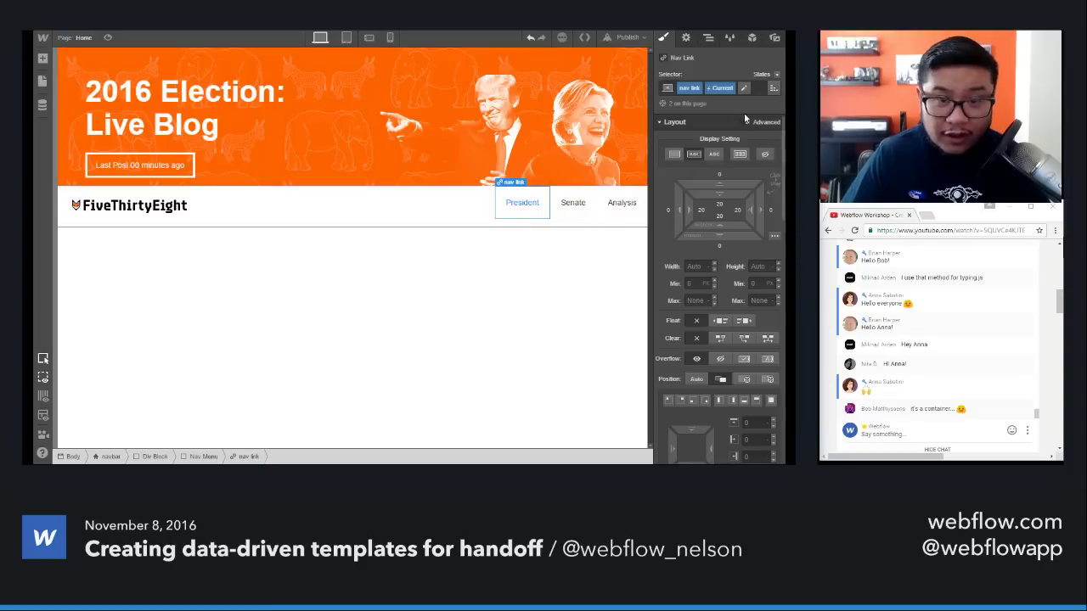
click(573, 205)
click(686, 38)
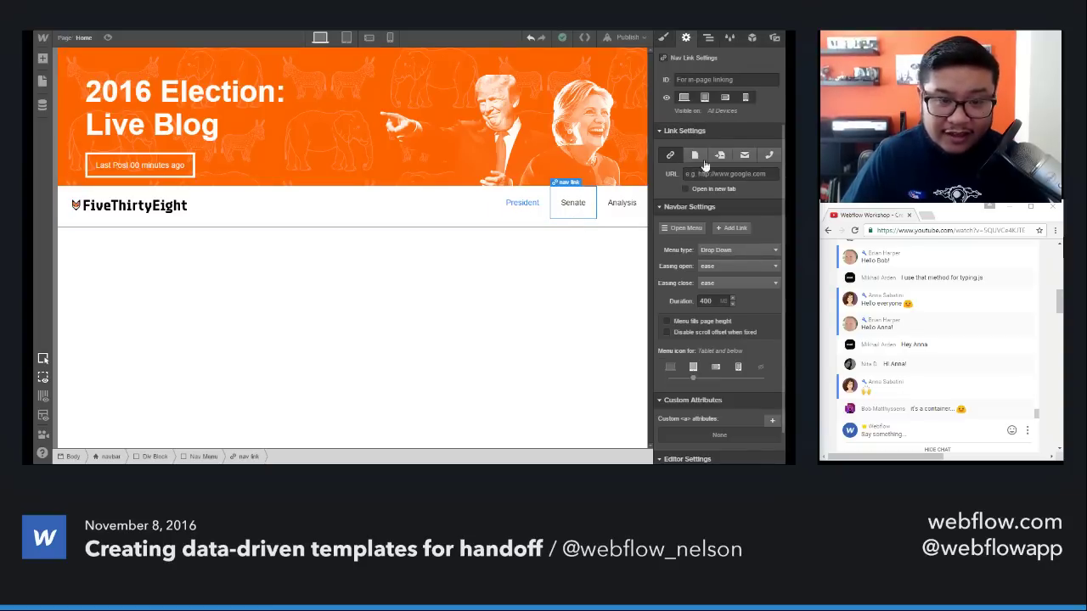
click(694, 156)
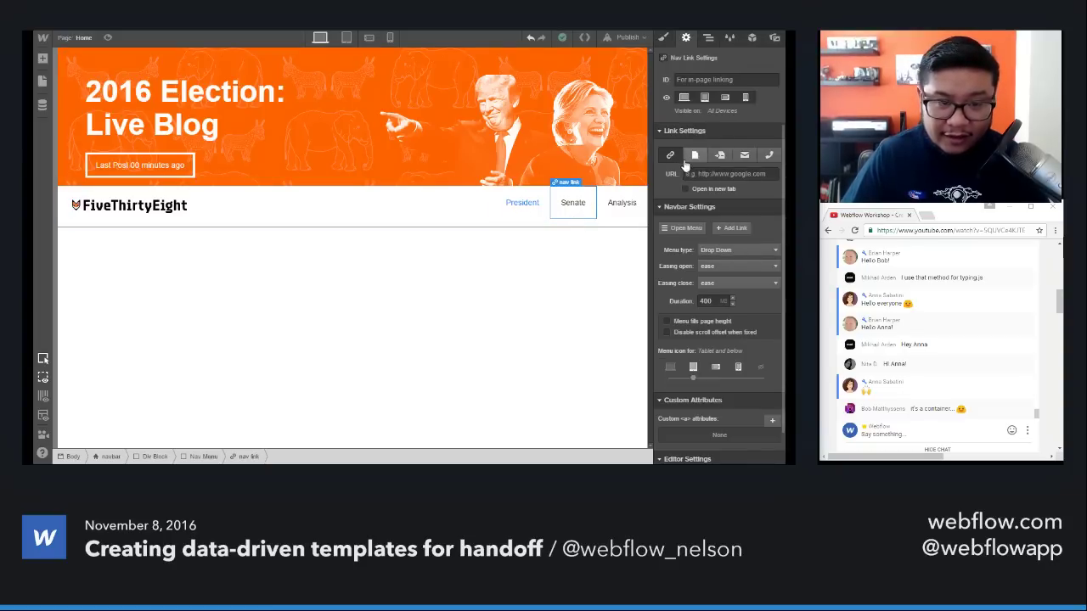
click(663, 38)
scroll(699, 216, down, 5)
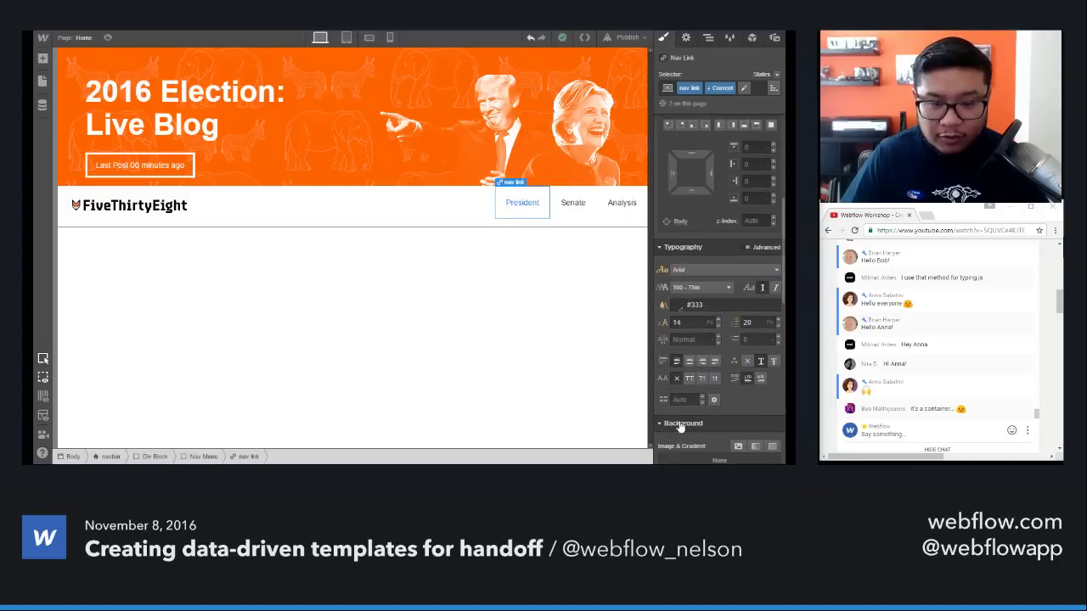
Step: Give the President link's Current state a solid 1 px border in #999, with the bottom side coloured white
scroll(736, 378, down, 3)
scroll(687, 427, down, 1)
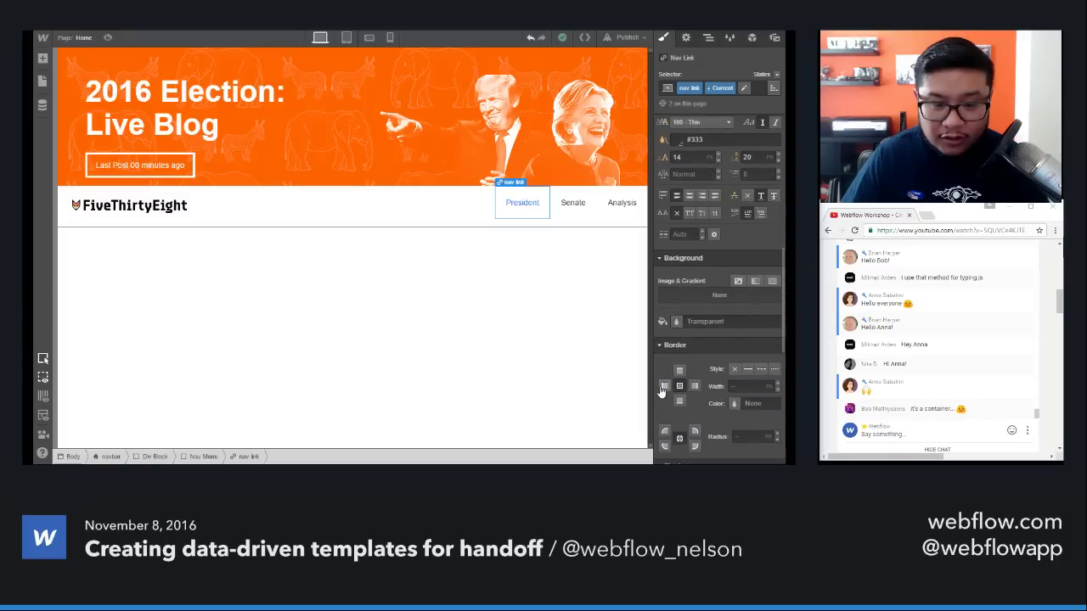
click(747, 369)
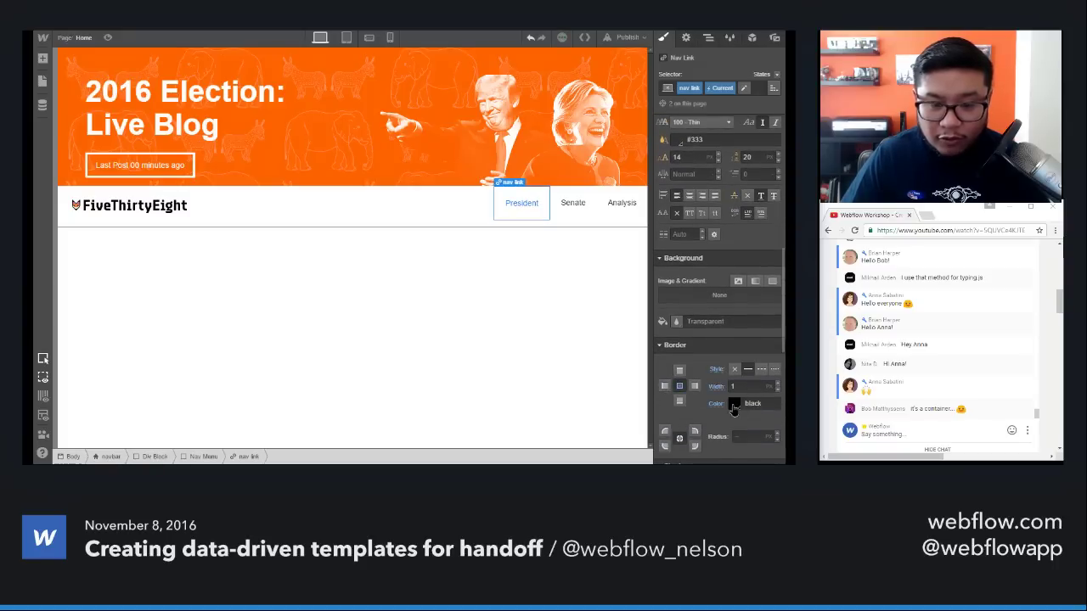
click(734, 405)
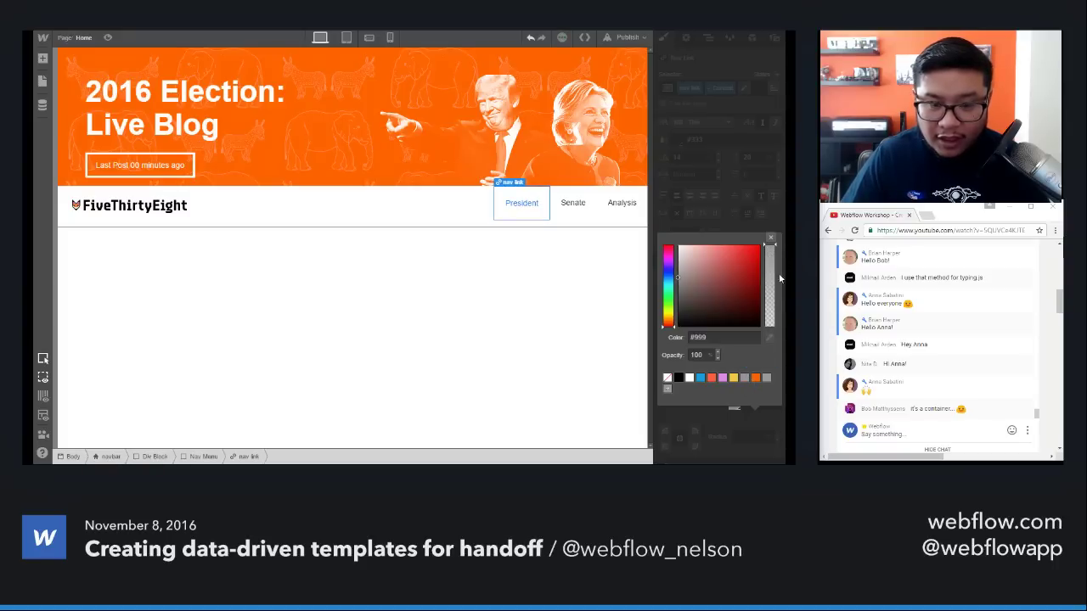
click(771, 241)
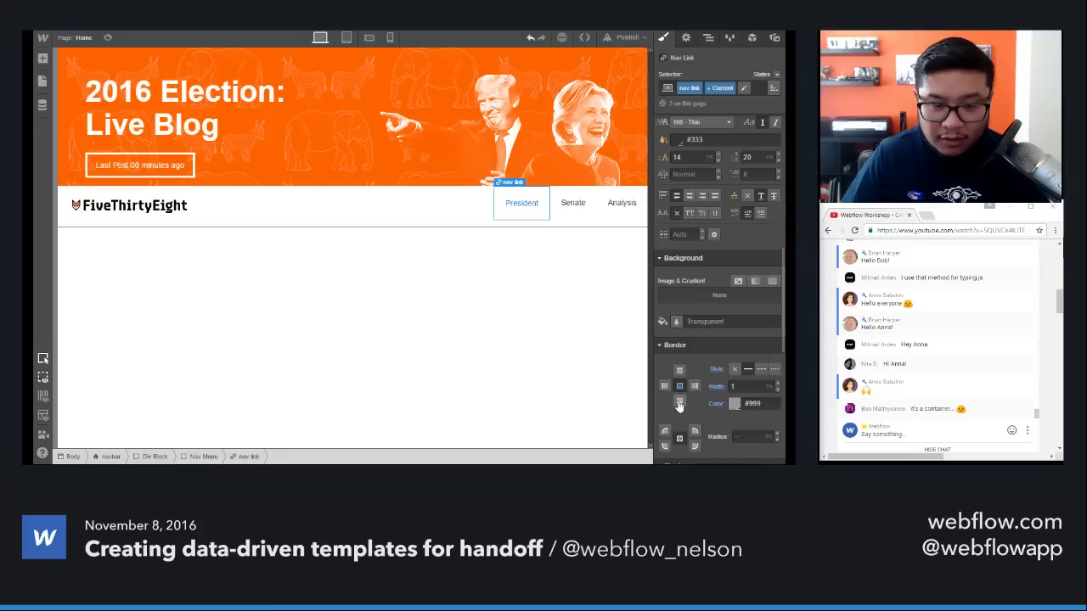
click(752, 403)
text(white)
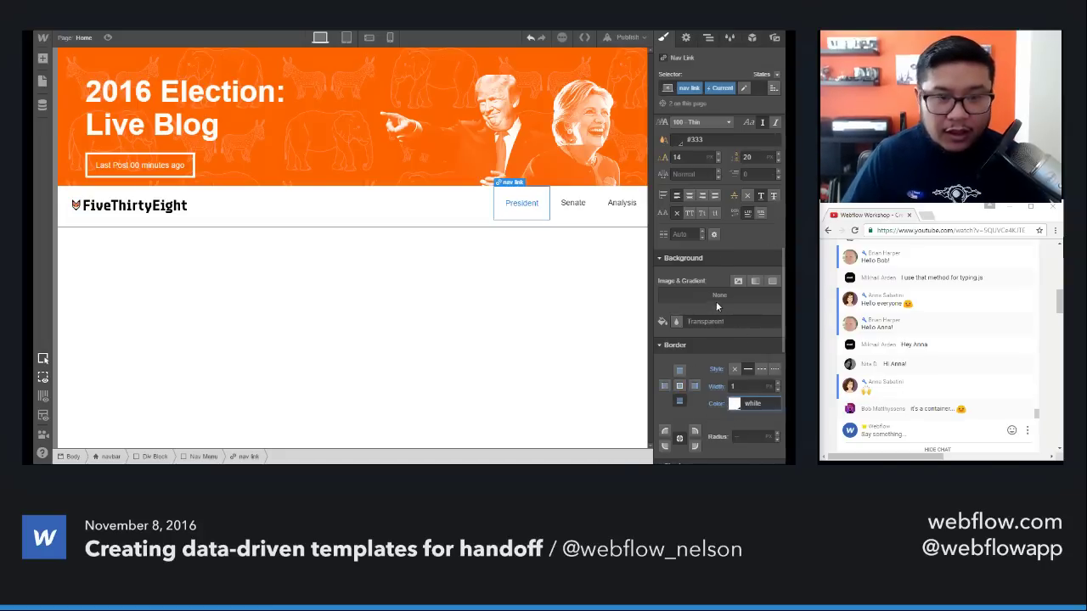
Step: Offset the President link's Current state 13 px from the top in its position settings
scroll(726, 294, up, 2)
scroll(732, 329, up, 4)
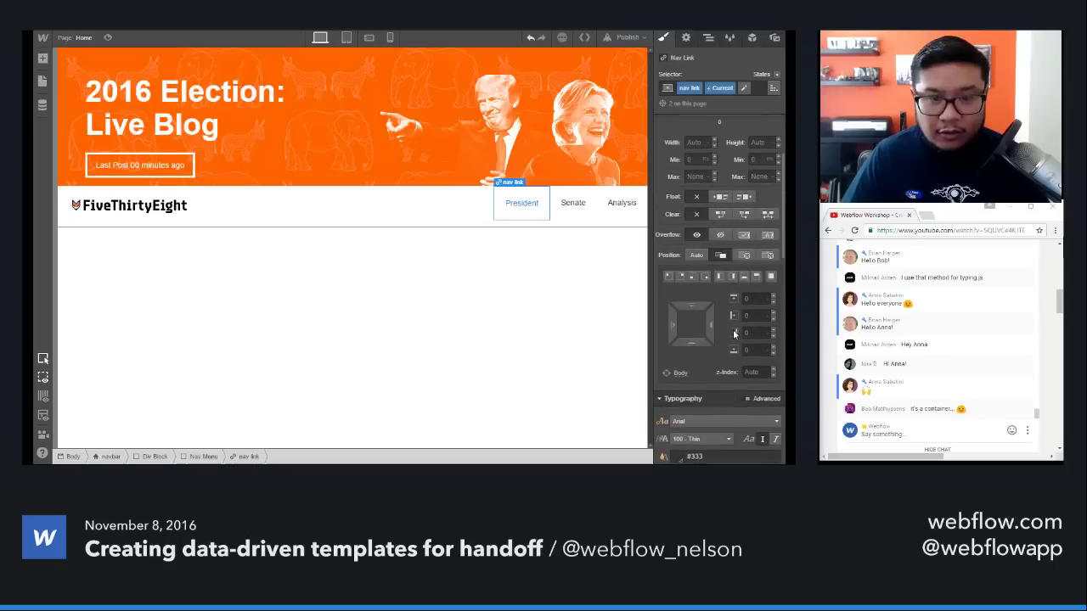
drag(695, 313, 695, 302)
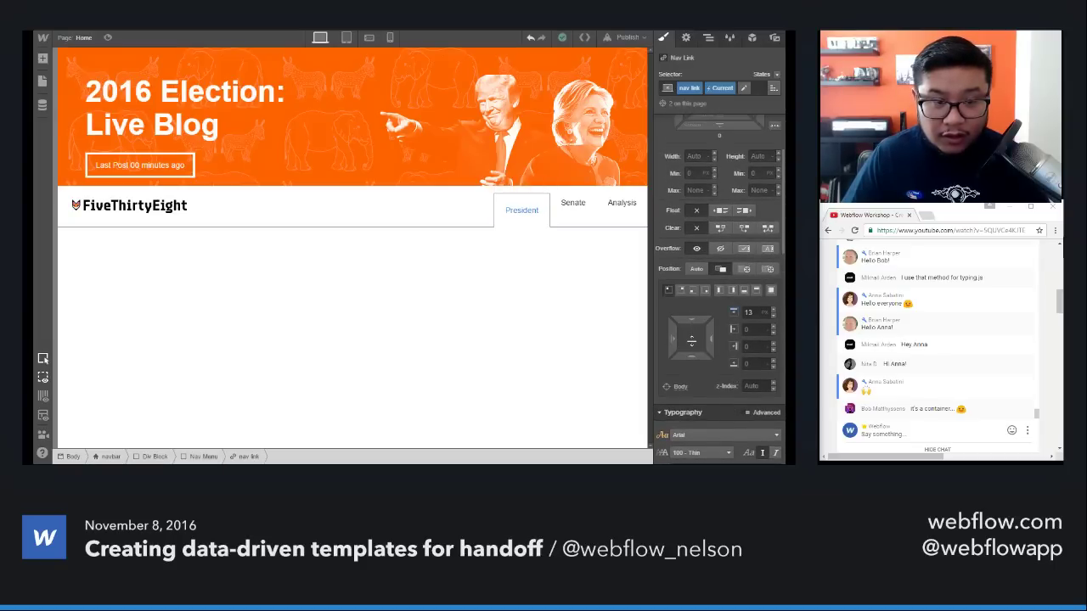
drag(691, 339, 693, 346)
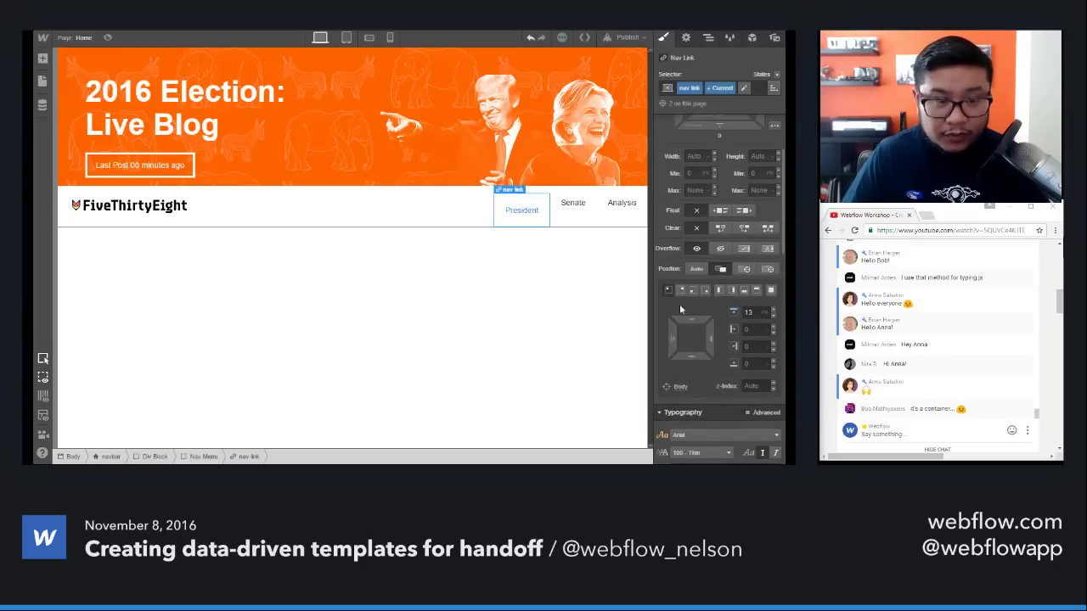
Step: Set the Senate link's top position offset to 13 px in the base "nav link" class
click(572, 214)
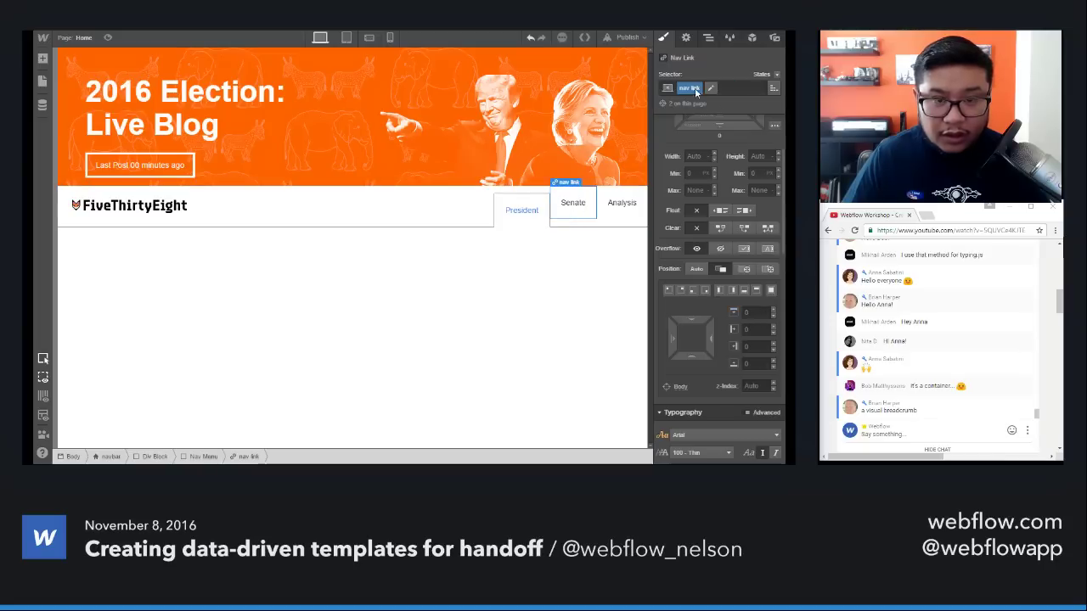
drag(696, 315, 693, 343)
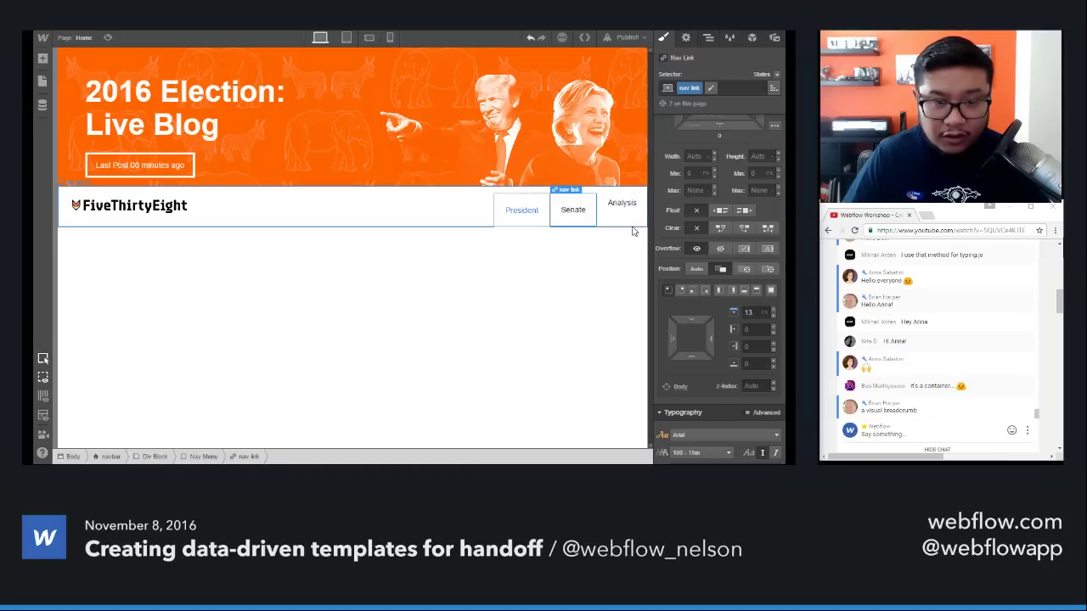
click(524, 223)
click(577, 218)
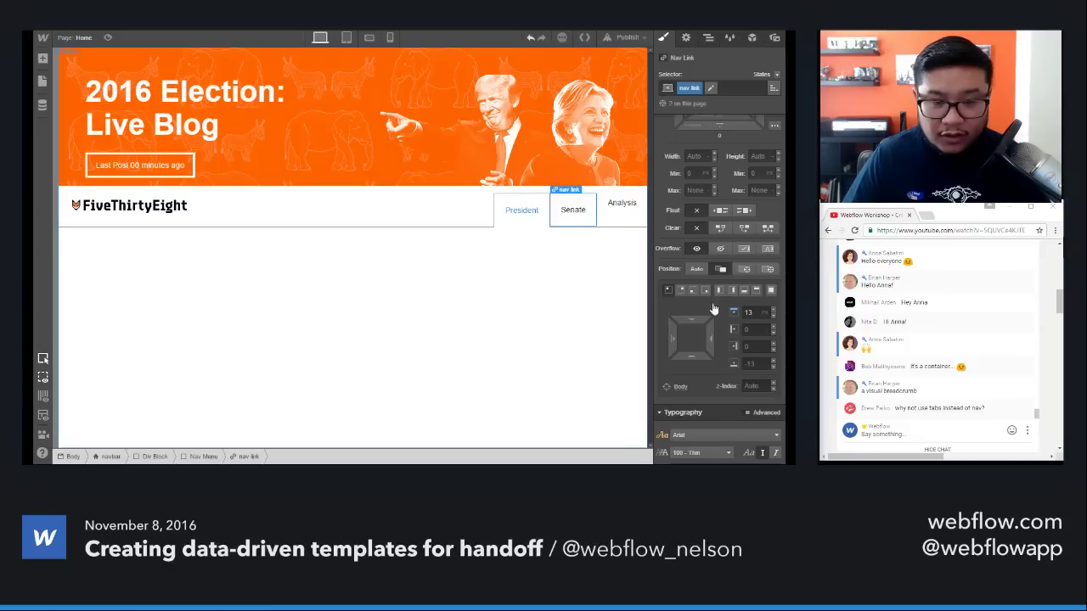
Step: Give the base "nav link" class a solid 1 px transparent border on all sides
scroll(683, 350, down, 5)
scroll(683, 349, down, 5)
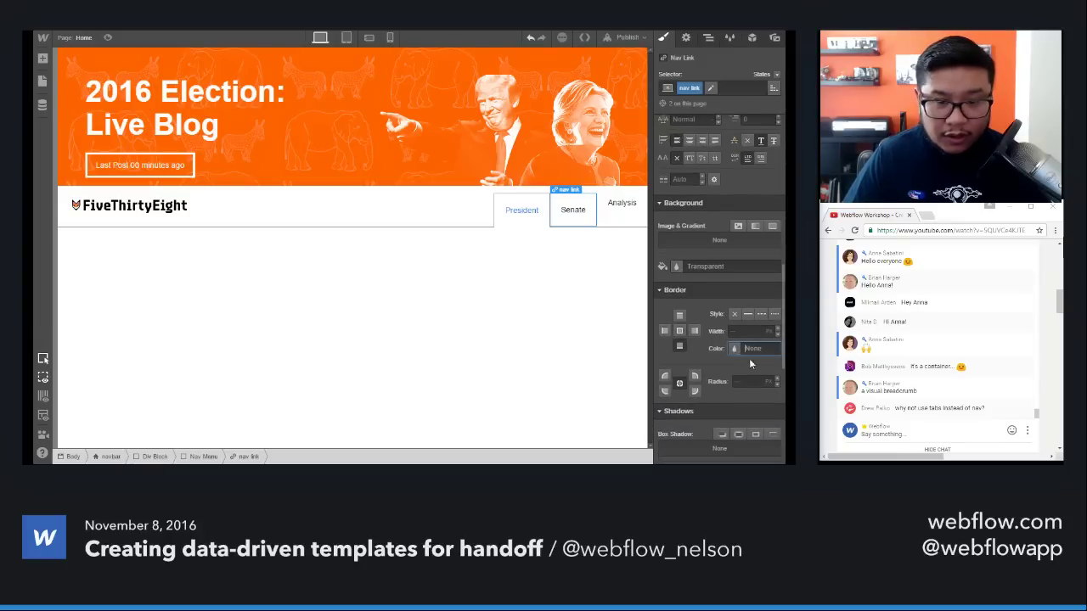
text(white)
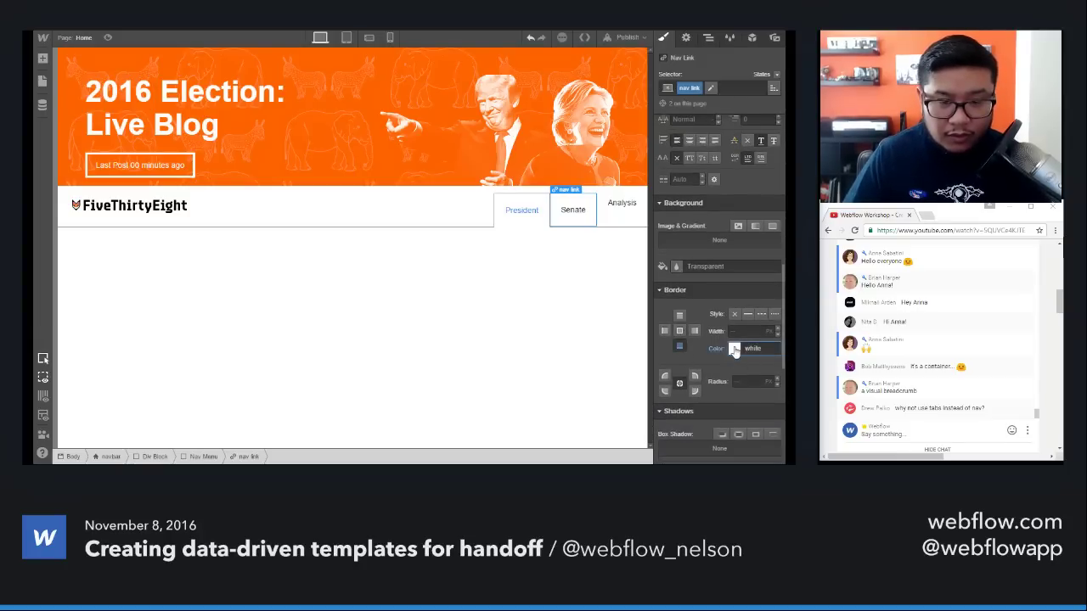
click(679, 330)
click(747, 314)
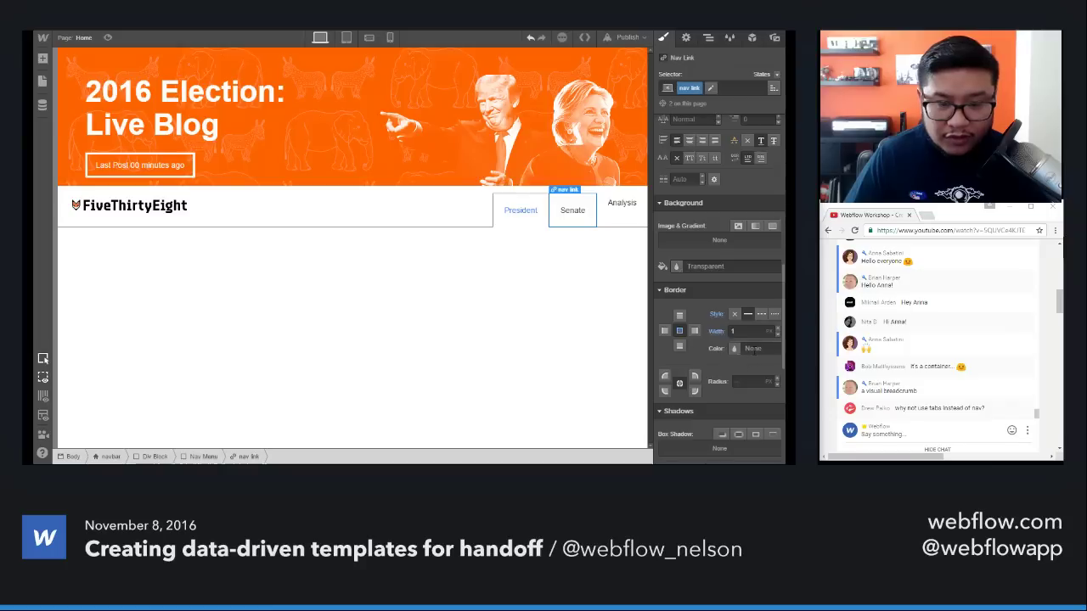
click(735, 348)
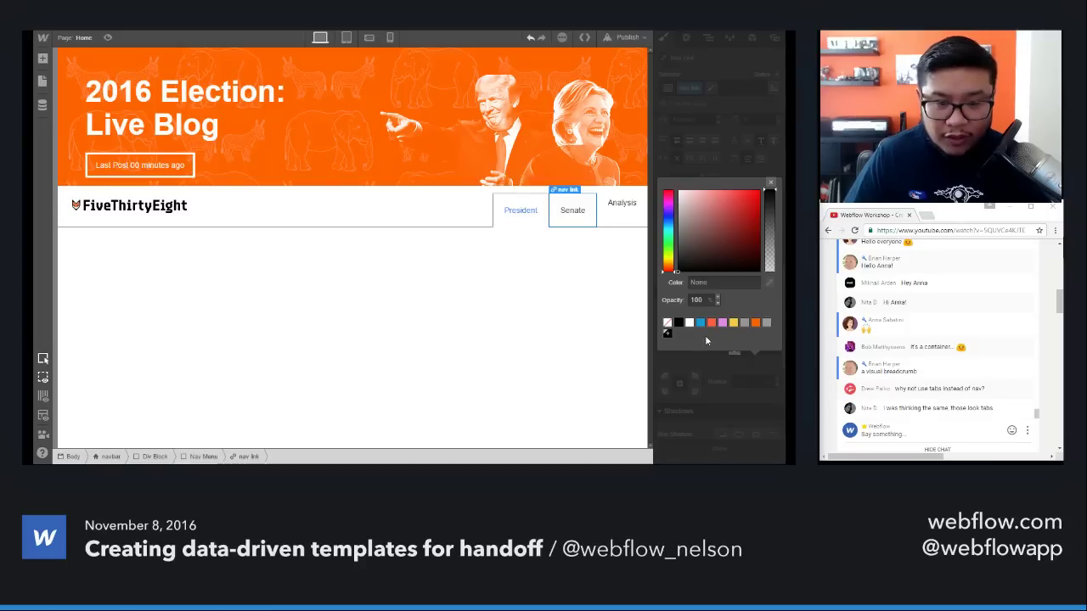
click(769, 182)
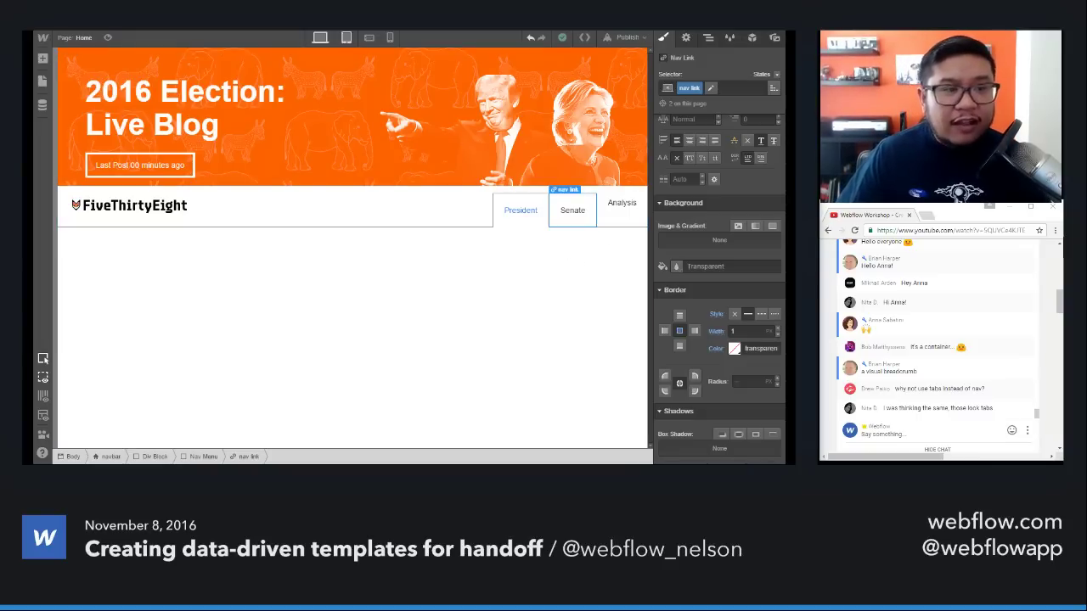
Step: On the reference page, compare how the Senate, Analysis and President tabs look when active, and return to the Webflow Designer
key(alt+Tab)
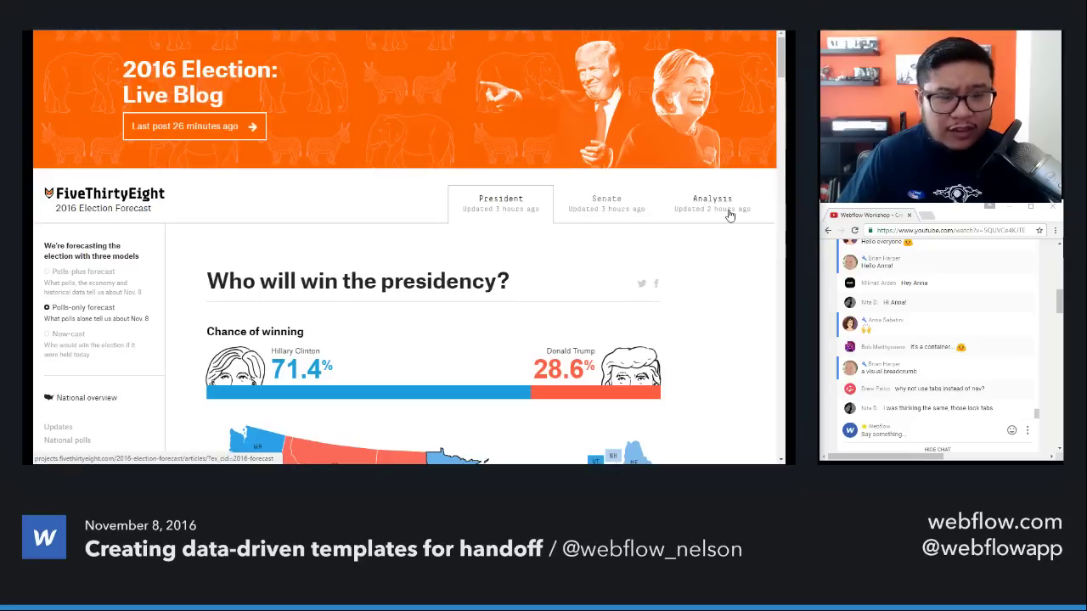
click(594, 212)
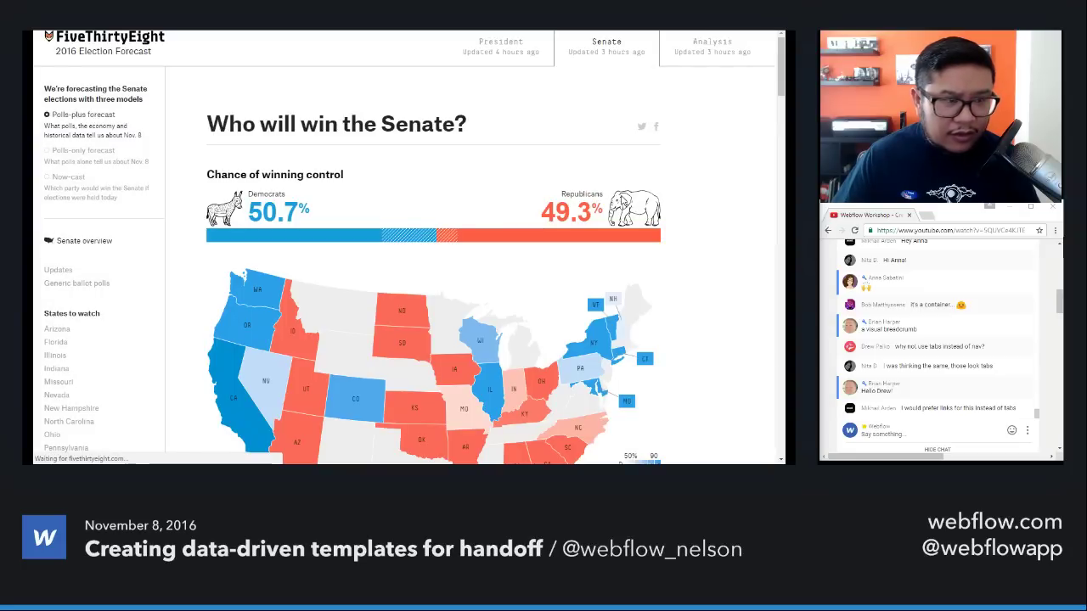
scroll(405, 246, down, 3)
scroll(405, 246, up, 3)
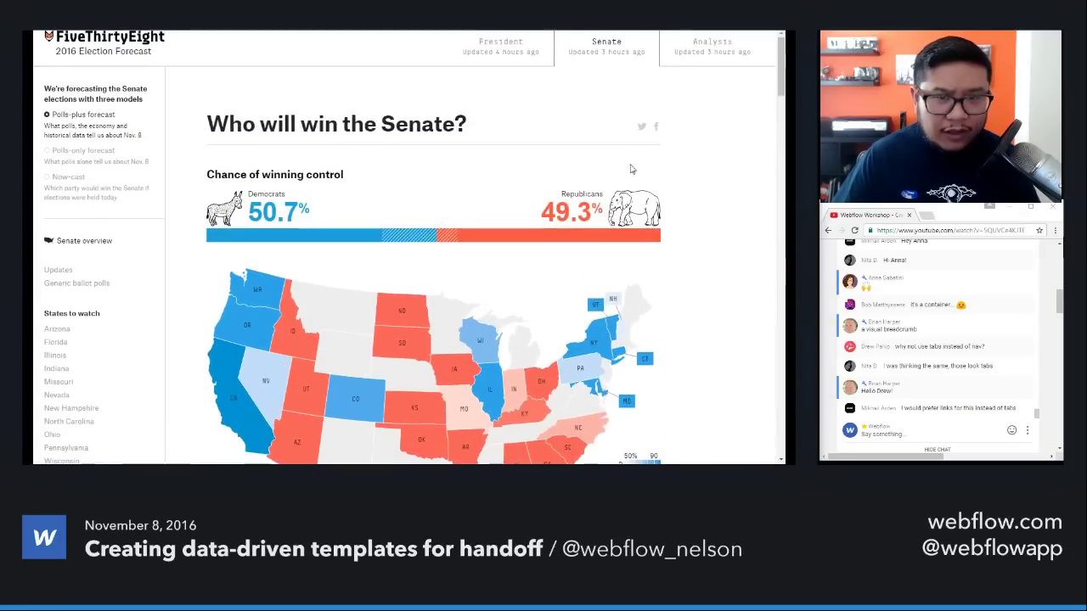
click(712, 52)
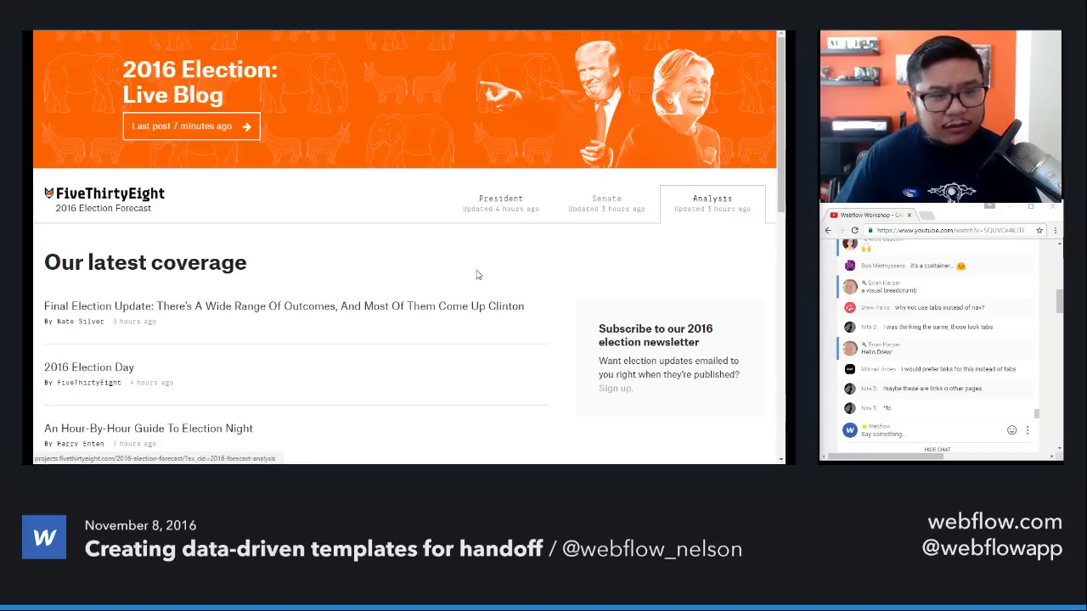
click(495, 211)
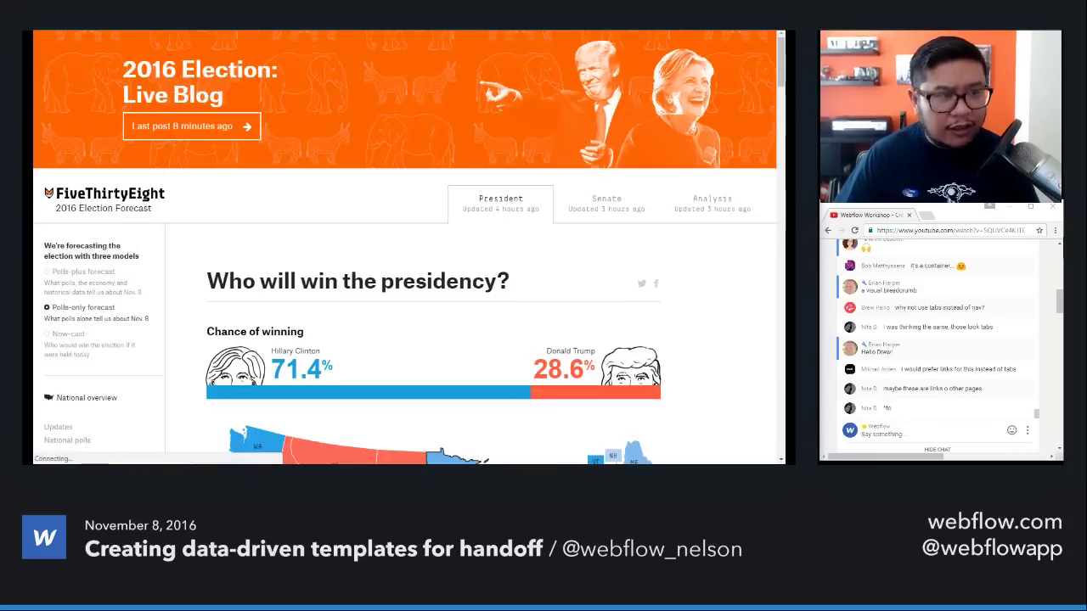
key(ctrl+Tab)
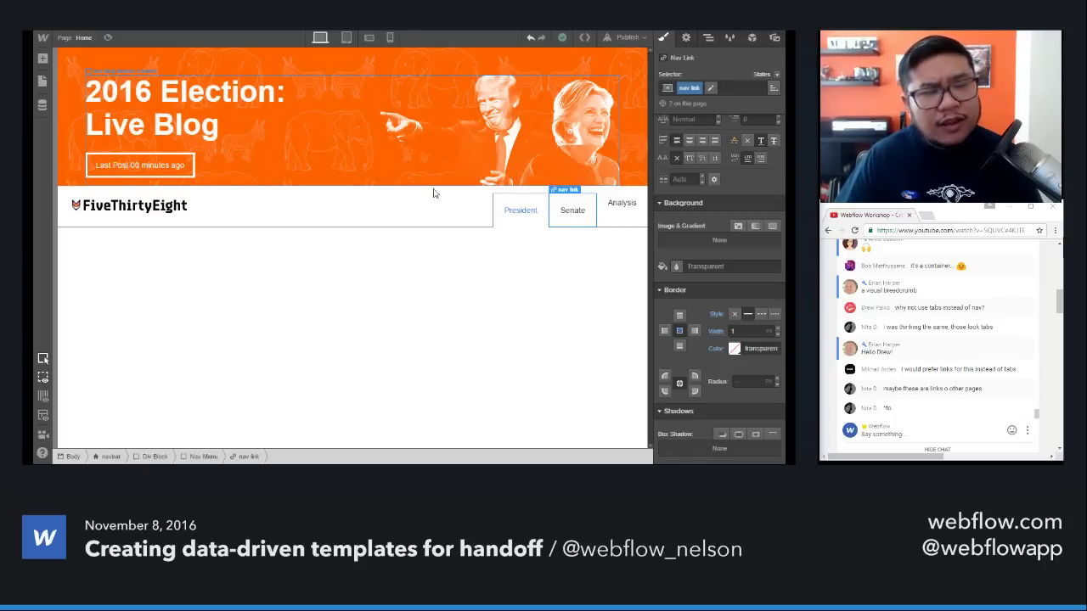
Step: Apply the existing "nav link" class to the Analysis navigation link
click(624, 215)
click(723, 90)
text(nav link)
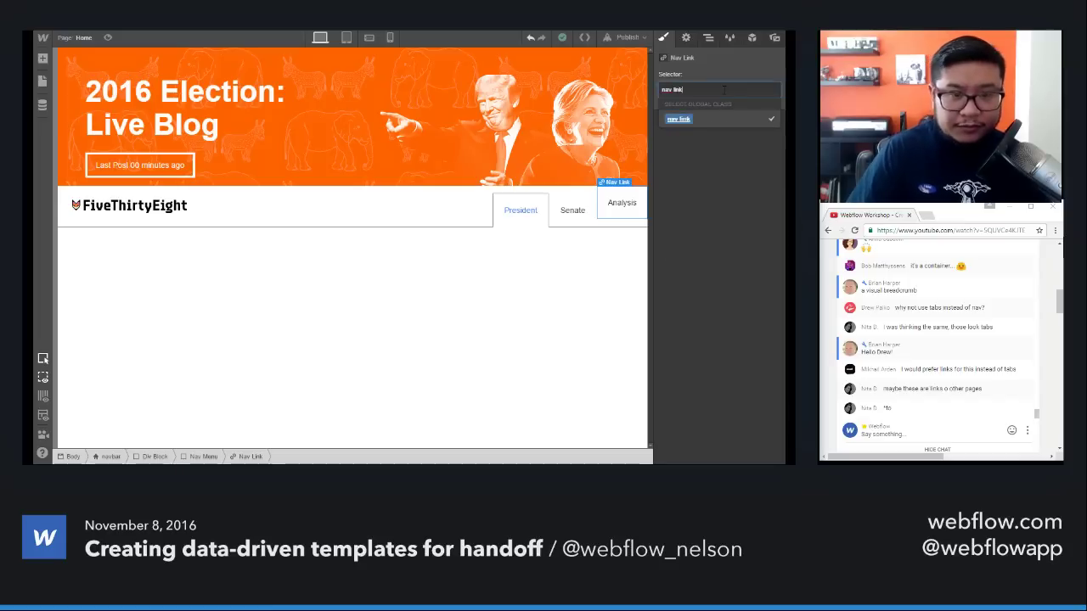
key(Return)
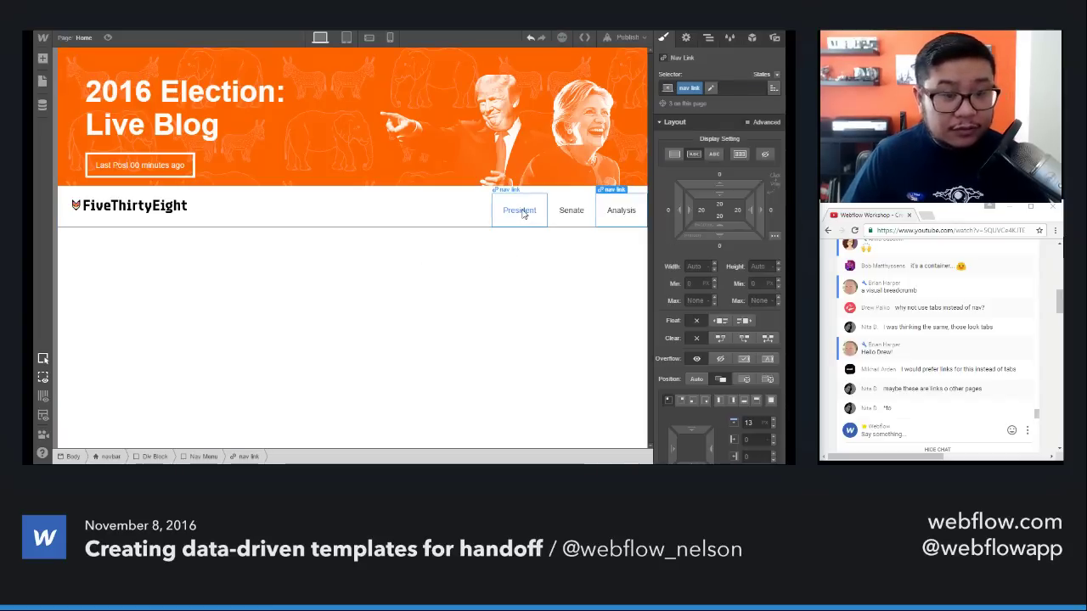
Step: Check the reference tabs and add a second line reading "updated 00 hours ago" to the President link's text
key(alt+Tab)
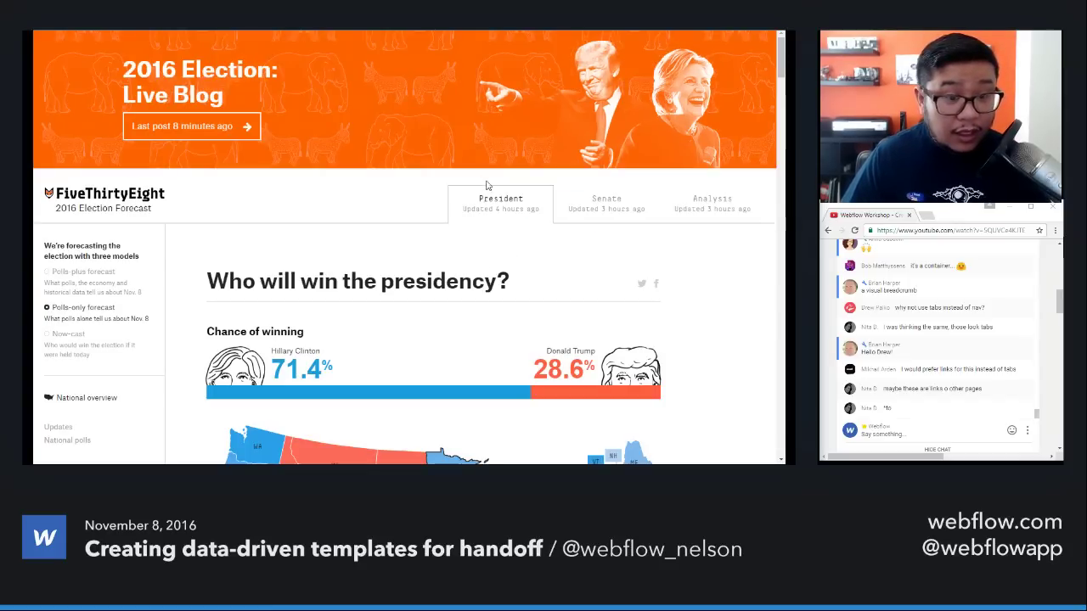
key(alt+Tab)
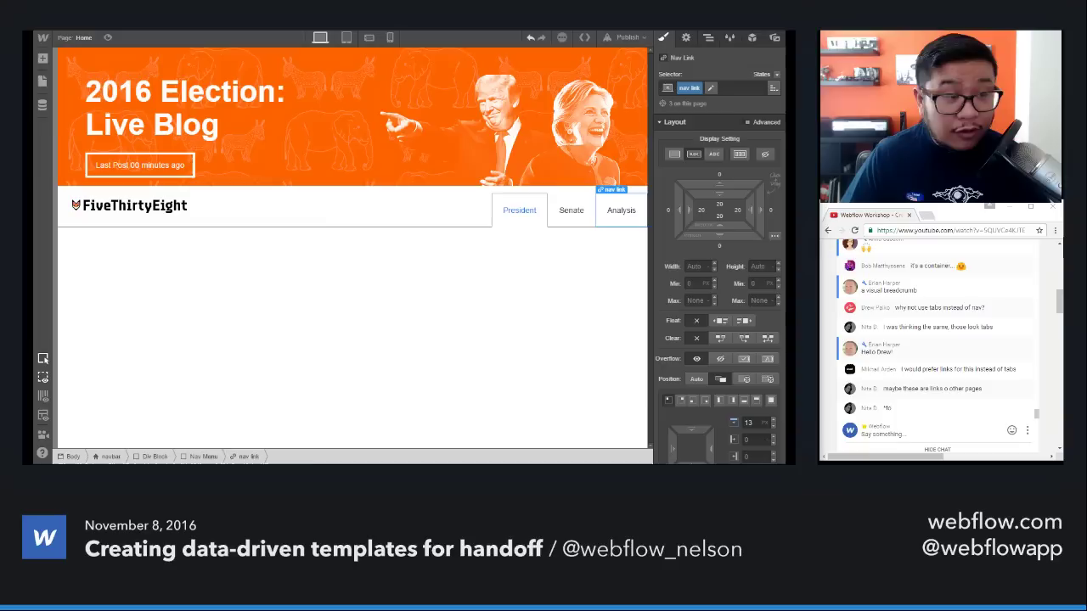
click(530, 217)
click(530, 217)
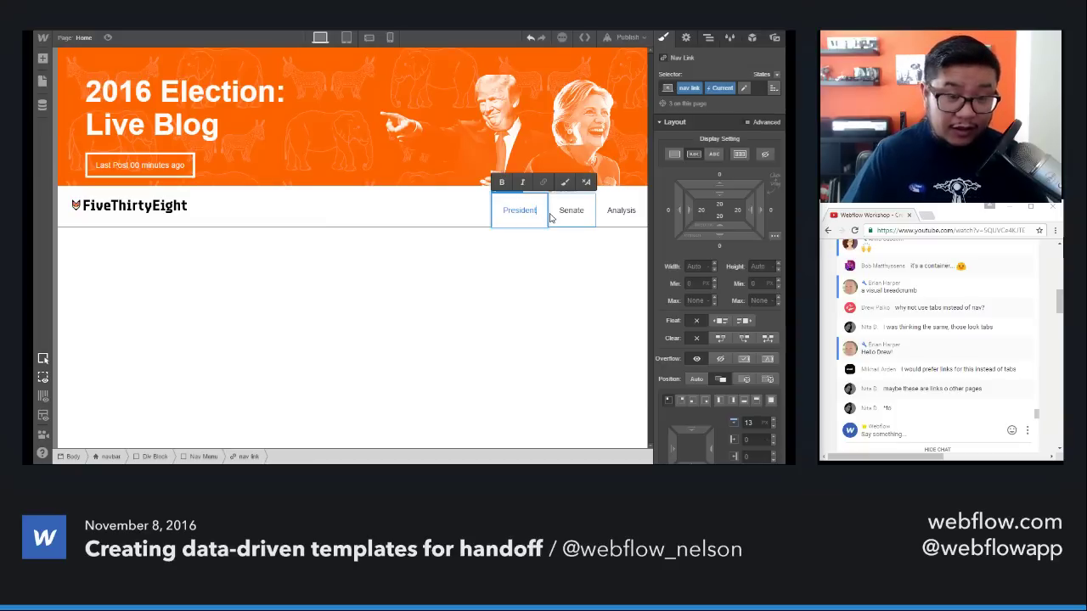
key(Return)
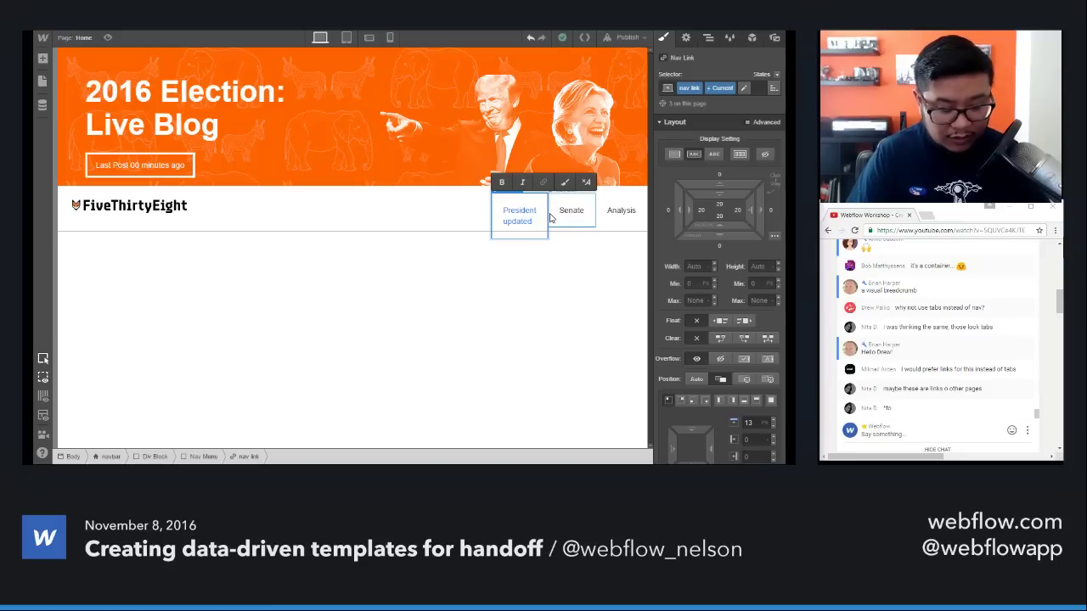
text(00 h)
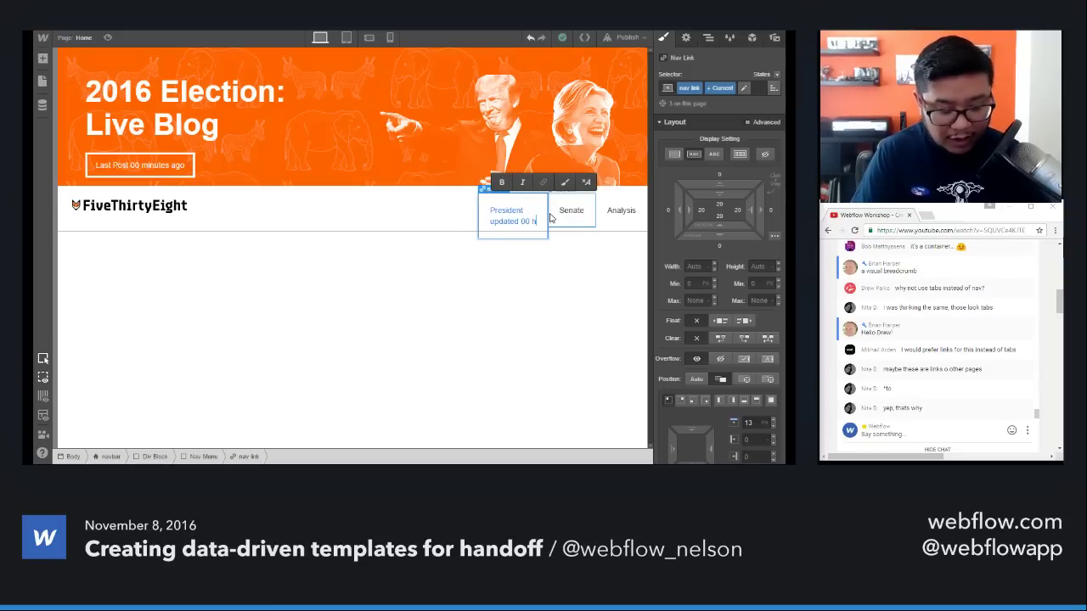
text(ours ago)
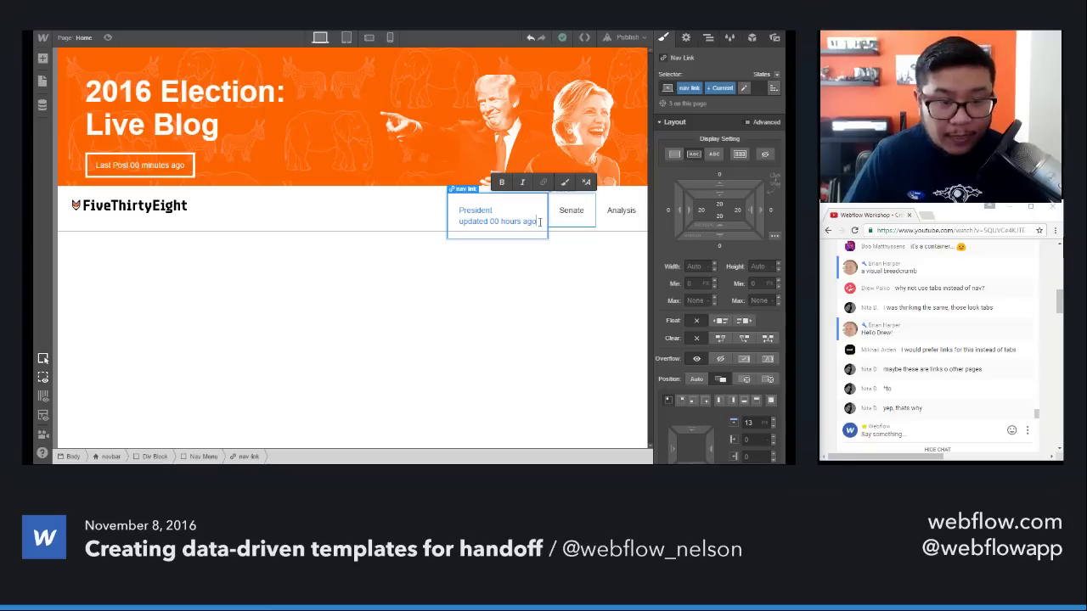
Step: Wrap the "updated 00 hours ago" line in a text span and give it the class "nav link time"
drag(538, 222, 466, 221)
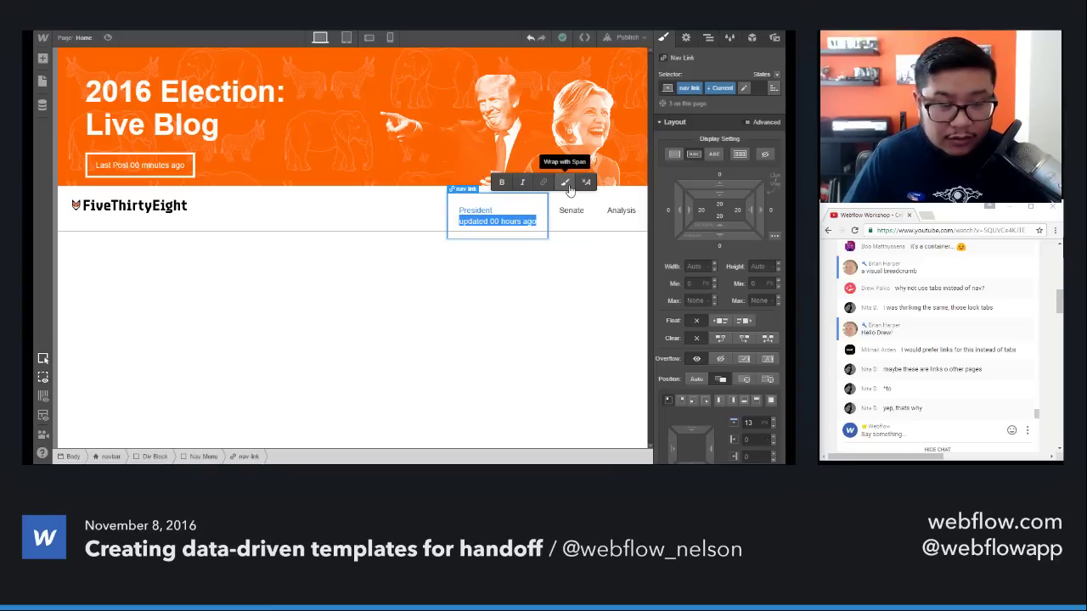
click(566, 183)
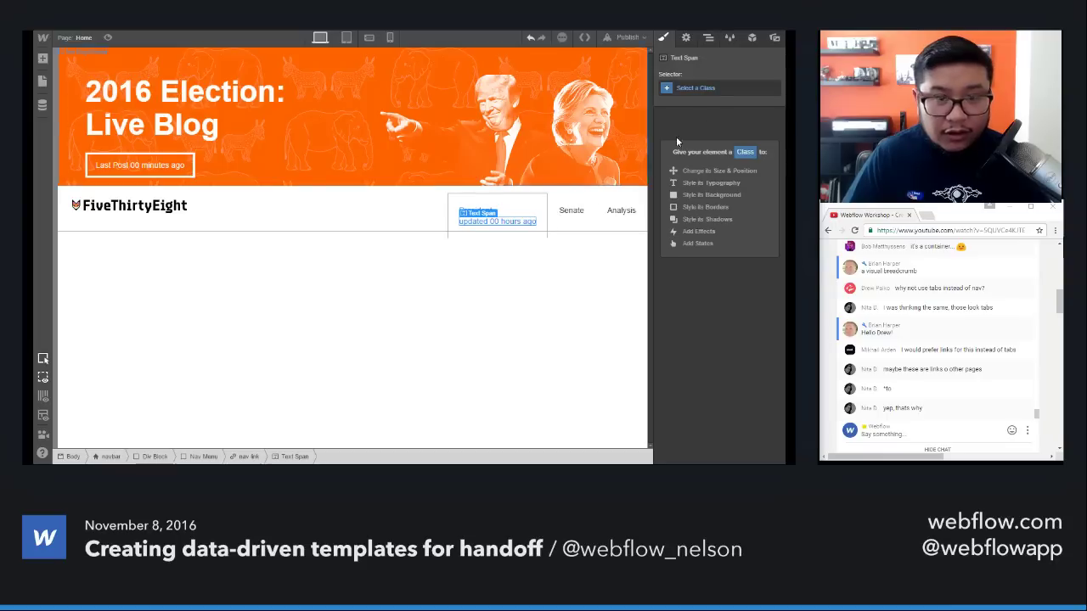
click(705, 88)
text(nav link)
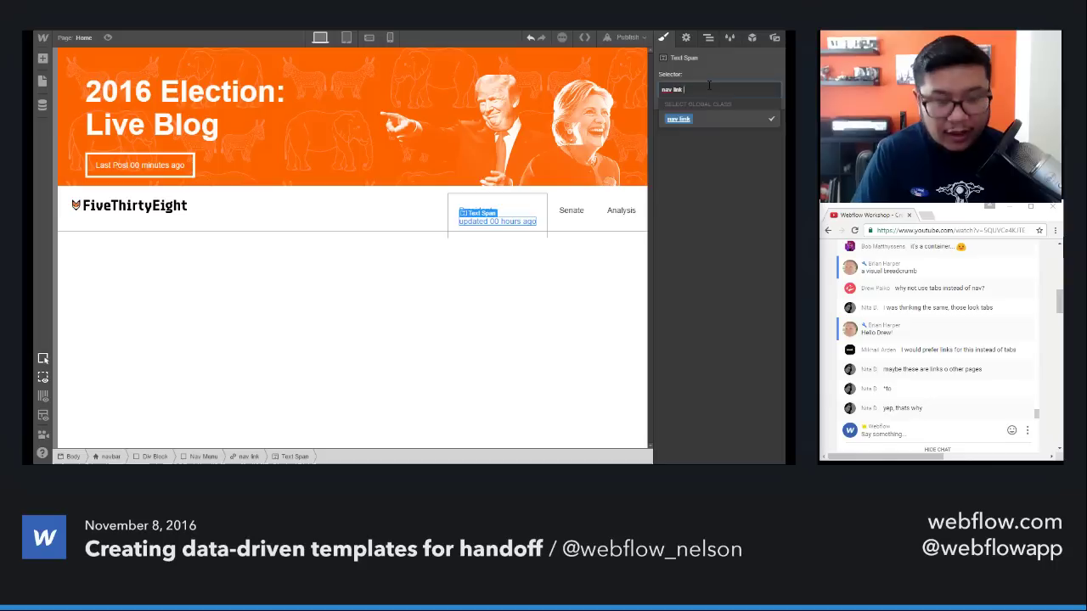
text( time)
key(Return)
Step: Set the "nav link time" span's font size to 11 px
scroll(736, 292, down, 2)
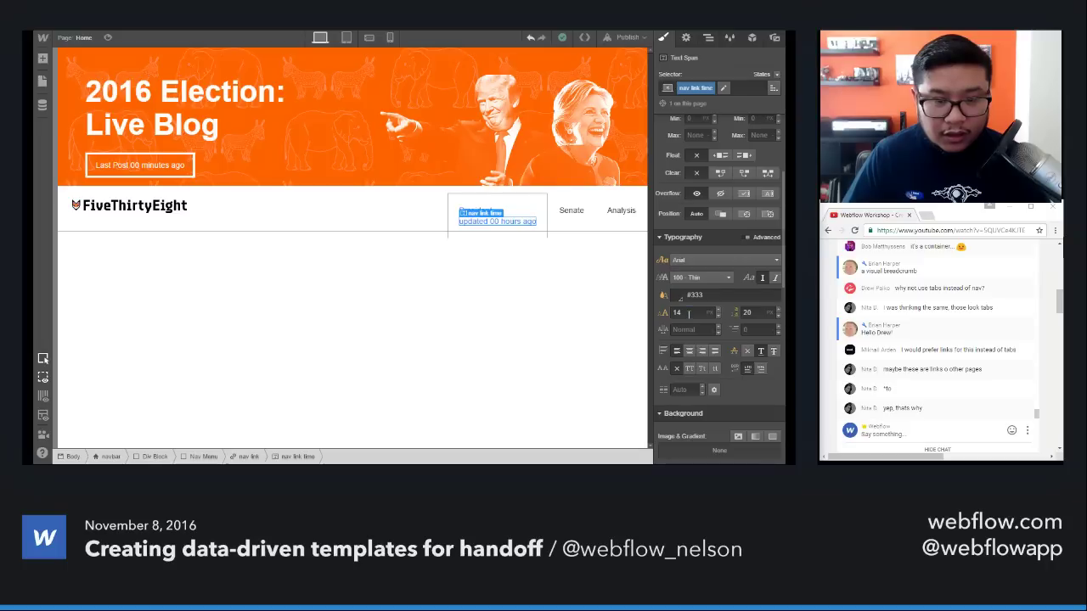
double_click(679, 313)
text(11)
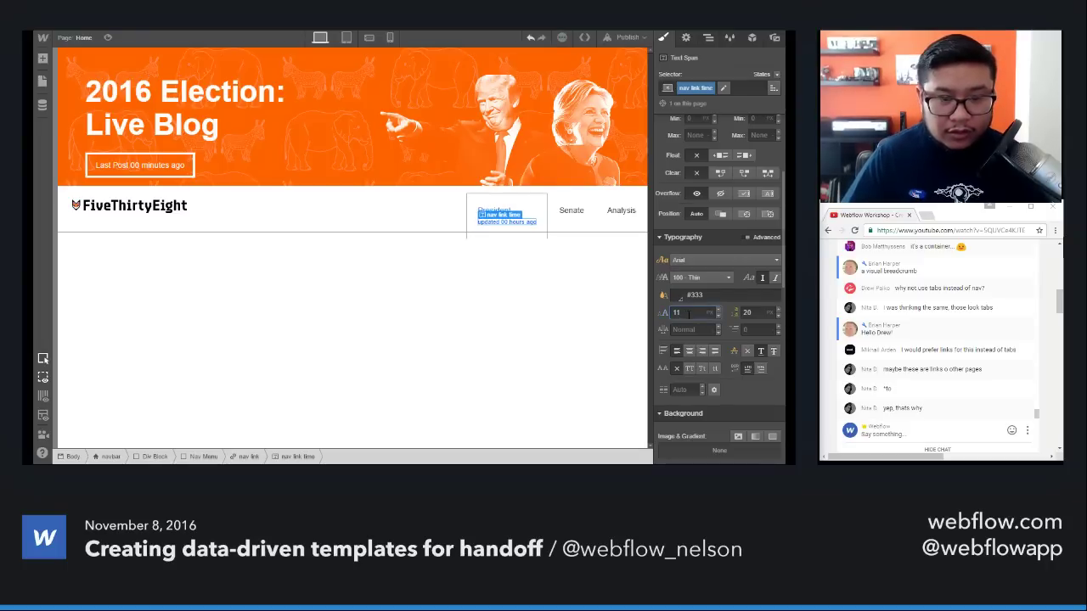
Step: Set the "nav link time" span's font size to 12 px and its text color to the Dark Grey swatch (#999)
key(Up)
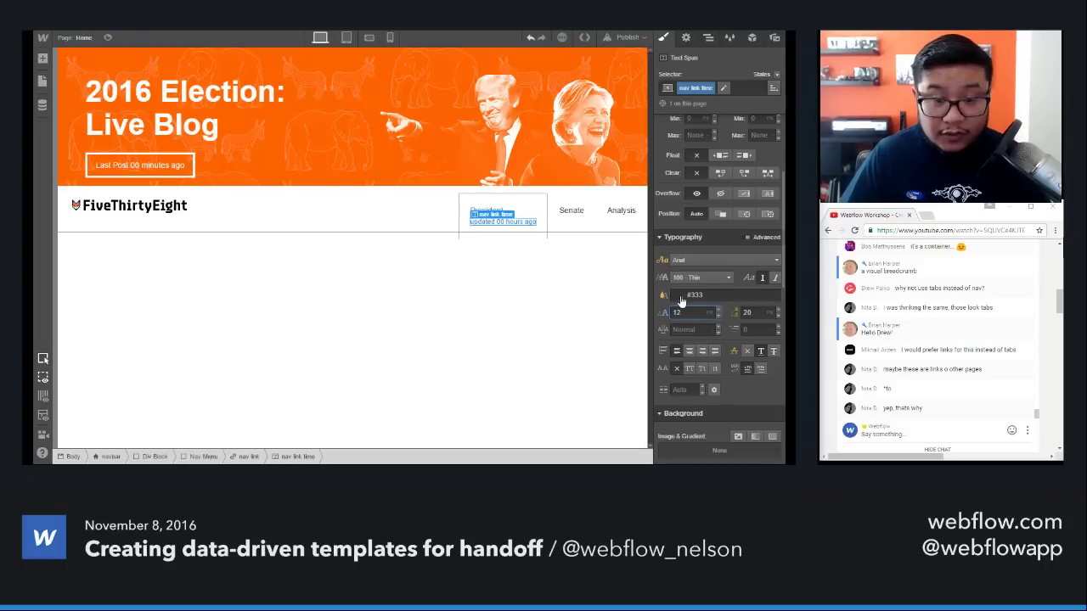
click(680, 298)
click(745, 269)
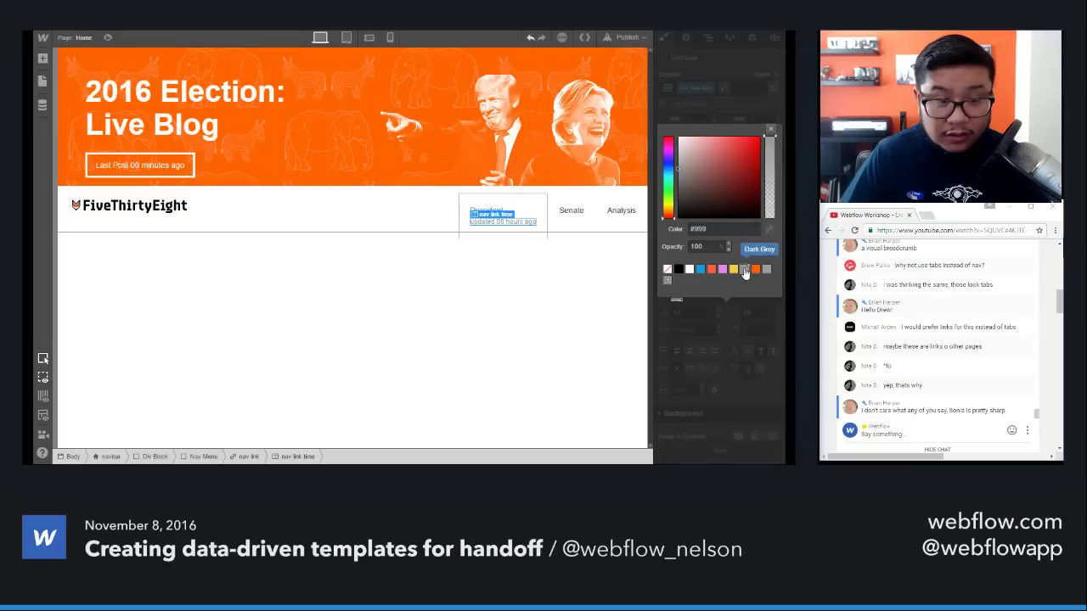
click(770, 134)
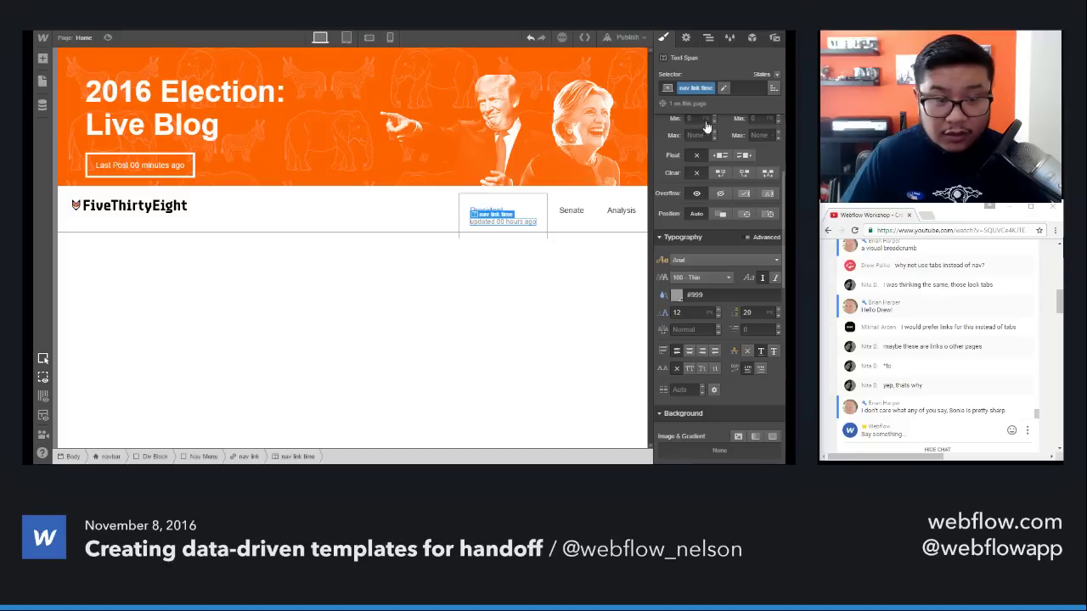
Step: Center-align the text of the President navigation link
click(540, 207)
scroll(703, 361, down, 3)
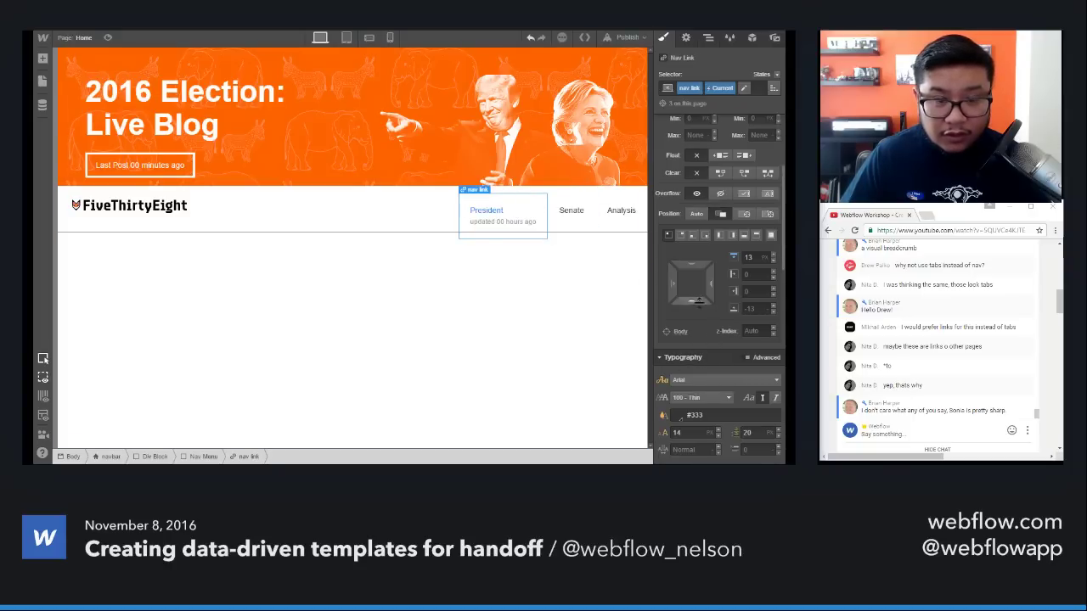
scroll(689, 323, down, 4)
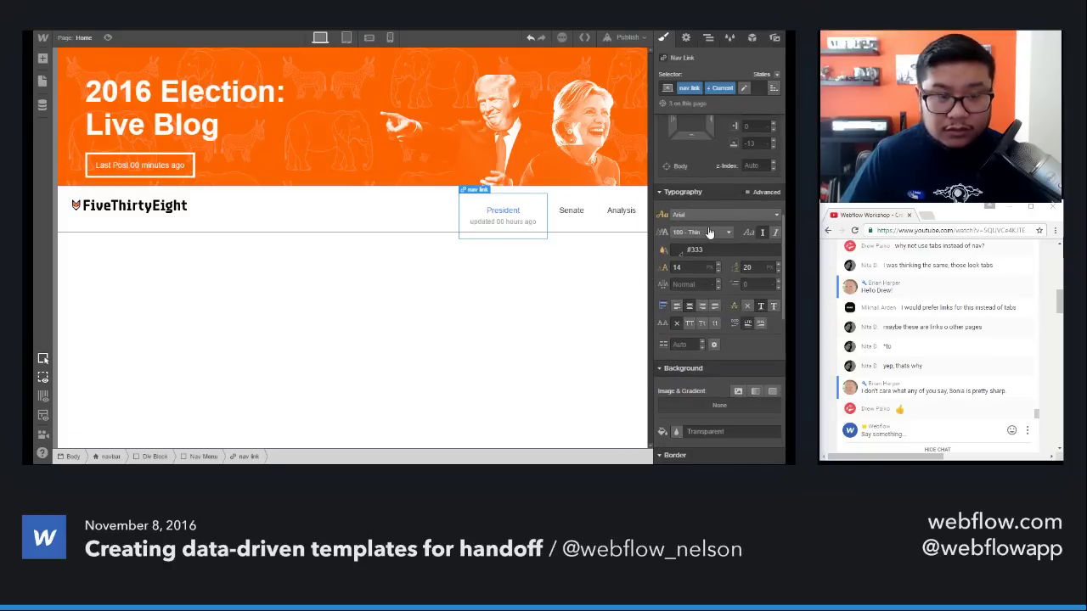
Step: Try an 8 px bottom padding on the President link and set it back to 20 px
scroll(712, 222, up, 6)
scroll(711, 222, up, 1)
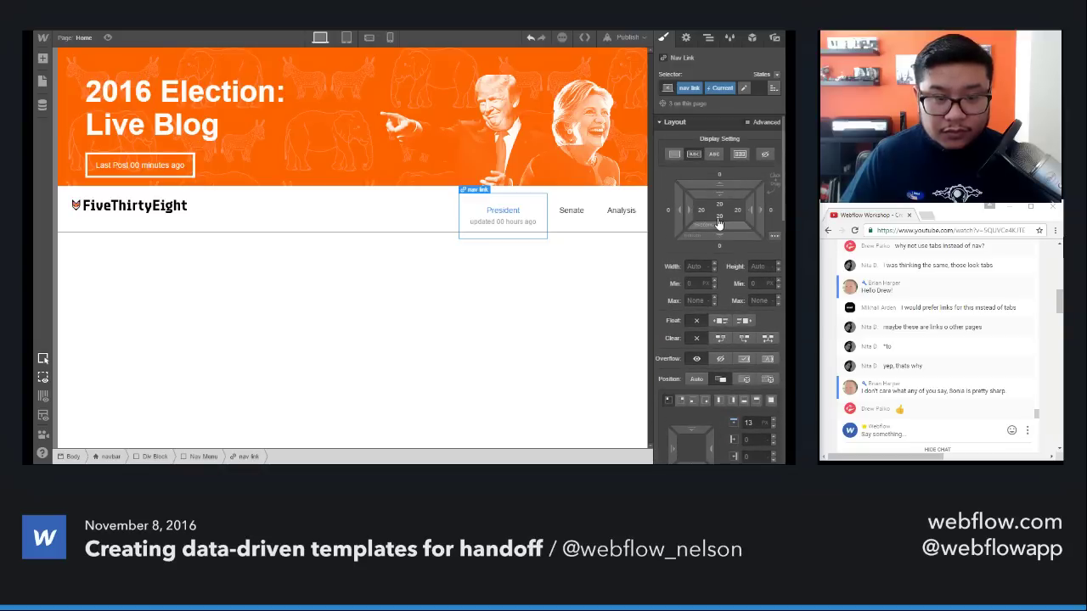
click(719, 218)
text(0)
key(Return)
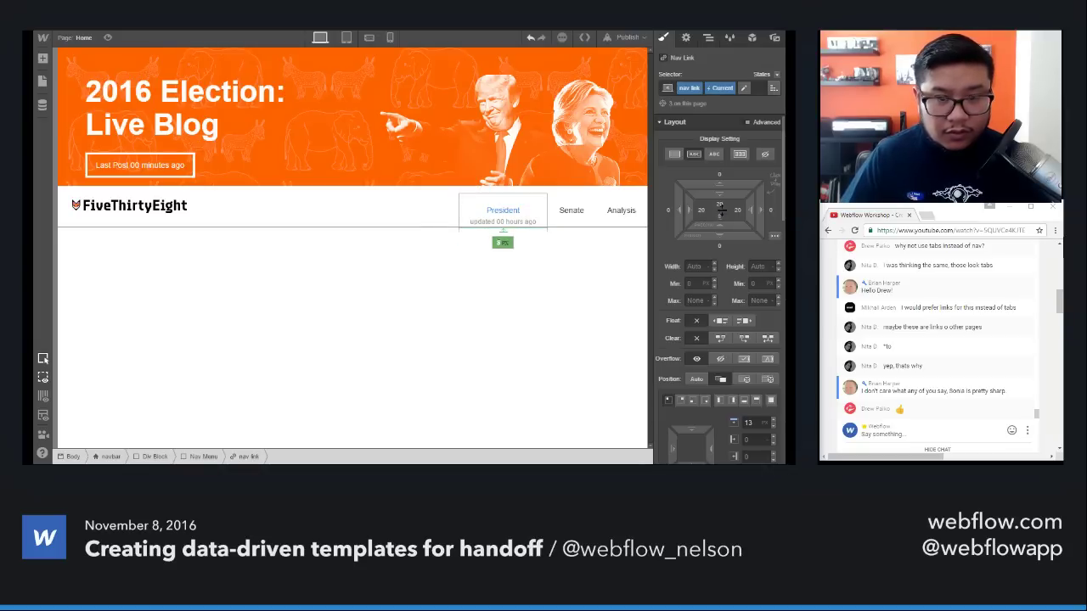
click(719, 222)
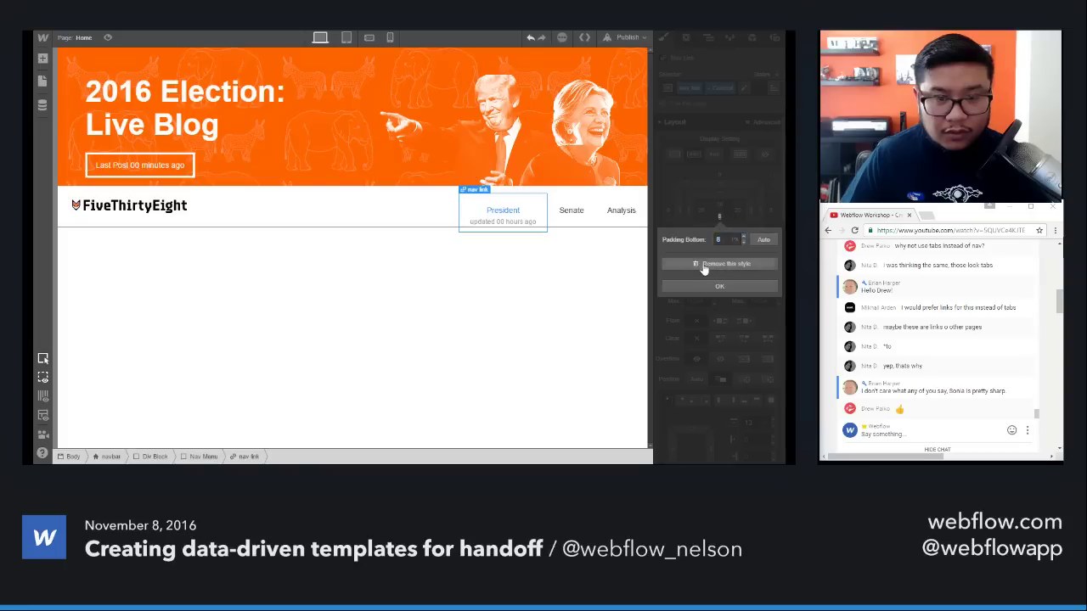
click(722, 268)
click(722, 223)
text(20)
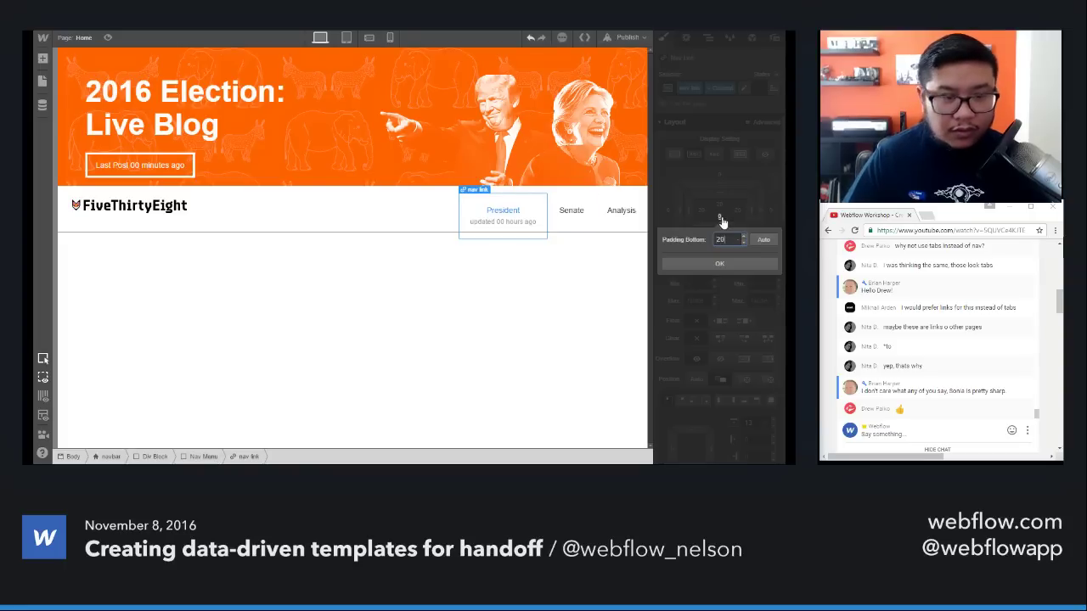
key(Return)
Step: Clear the top position offset on the "nav link" class used by the navbar links
click(412, 203)
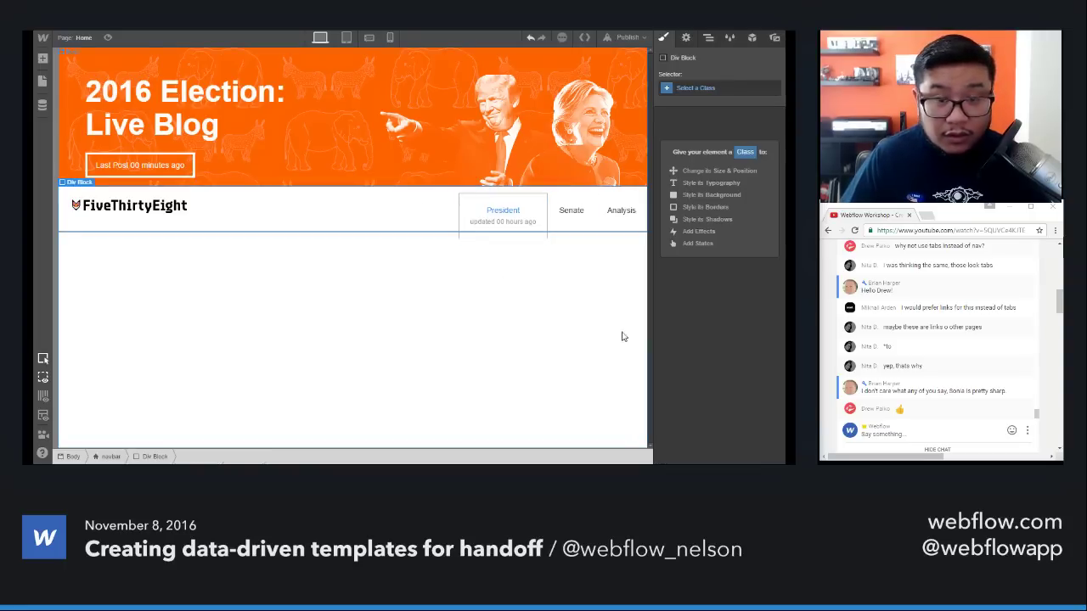
click(453, 238)
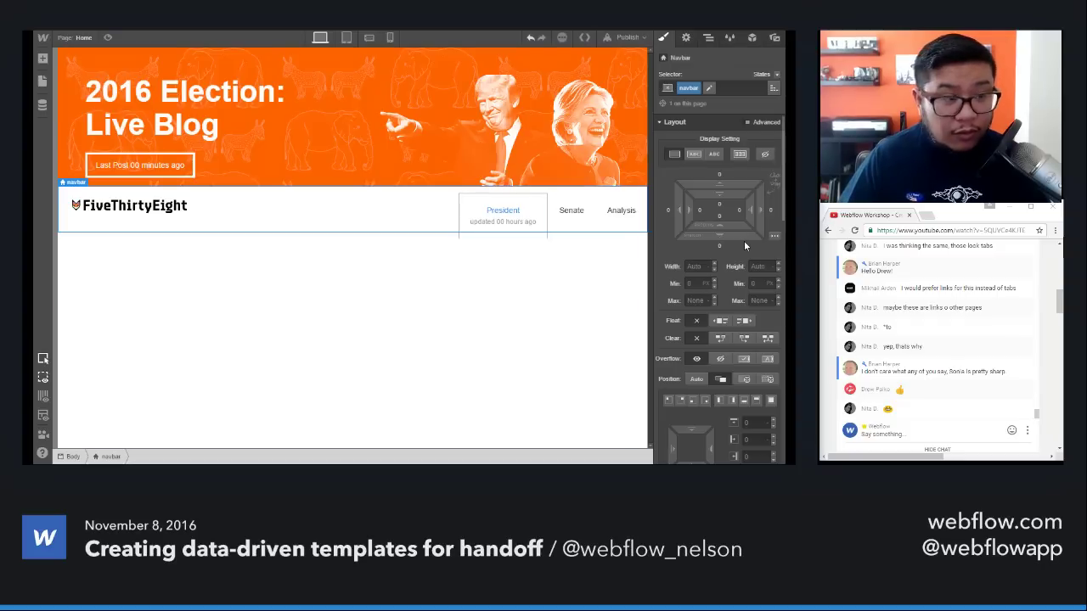
click(537, 204)
scroll(745, 386, down, 3)
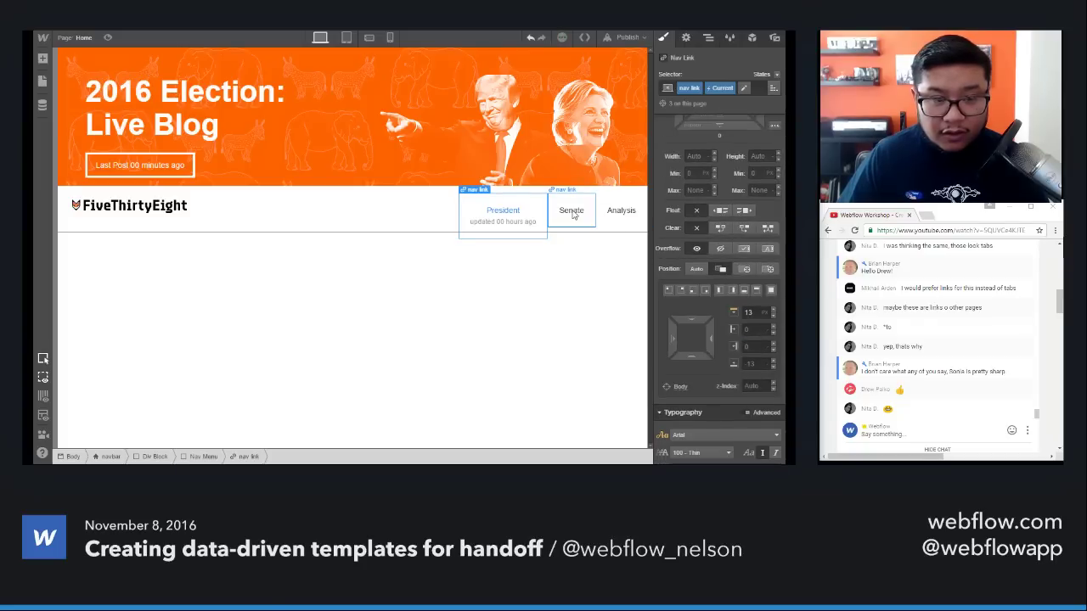
alt+click(733, 311)
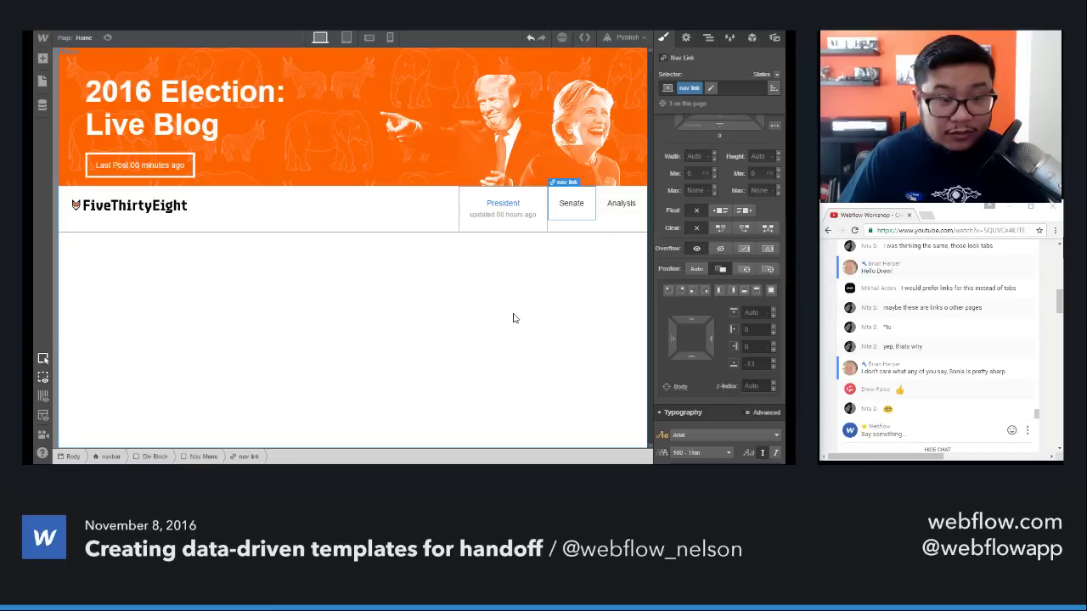
click(499, 226)
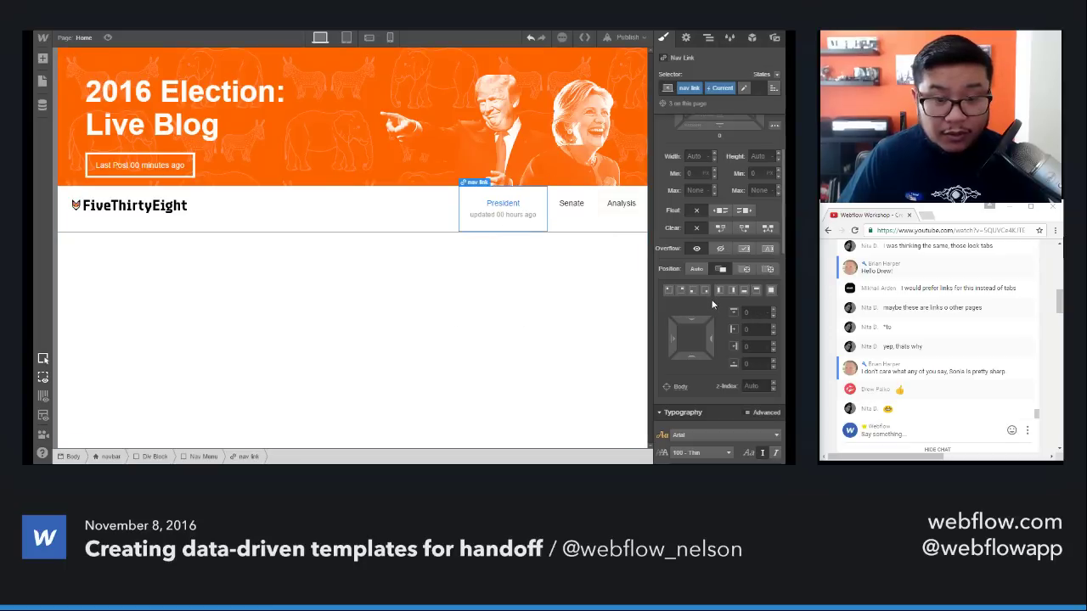
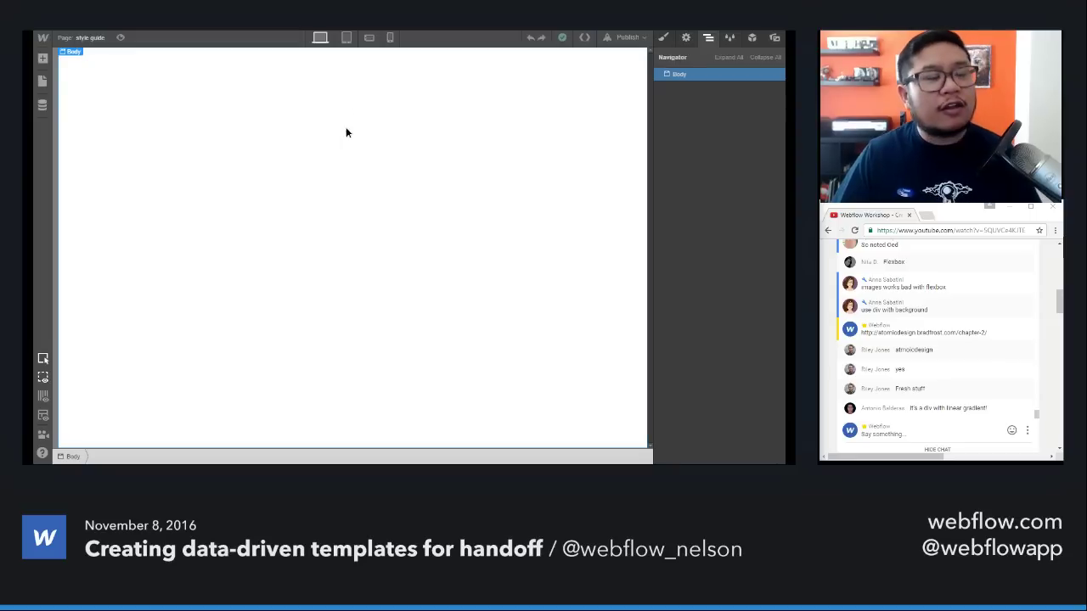
Step: Add a section with the class "section" to the style guide page and give it 50 px padding on all sides
key(a)
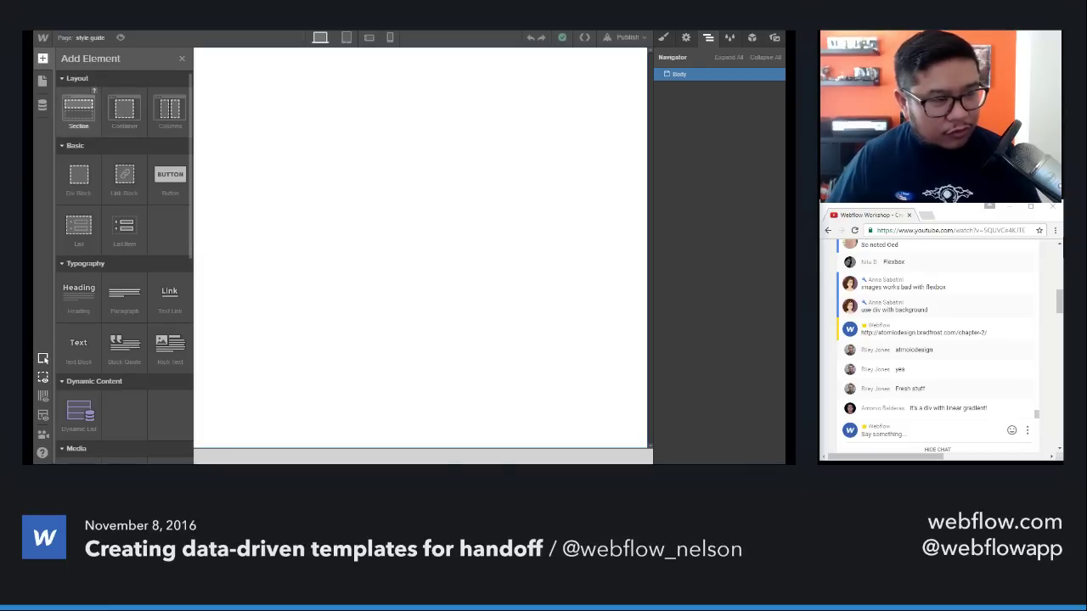
drag(201, 131, 416, 173)
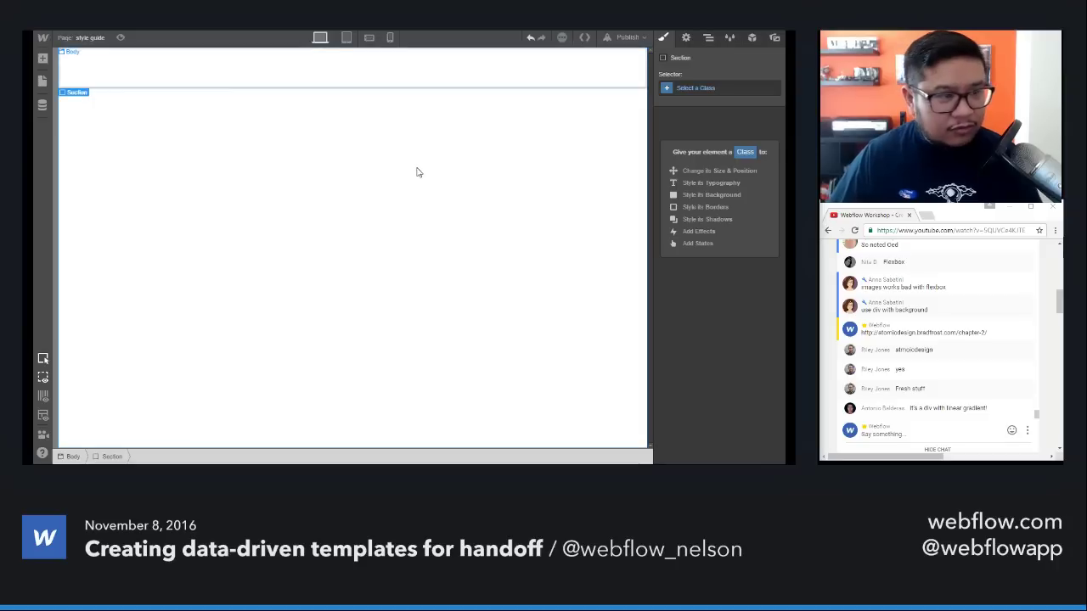
click(713, 96)
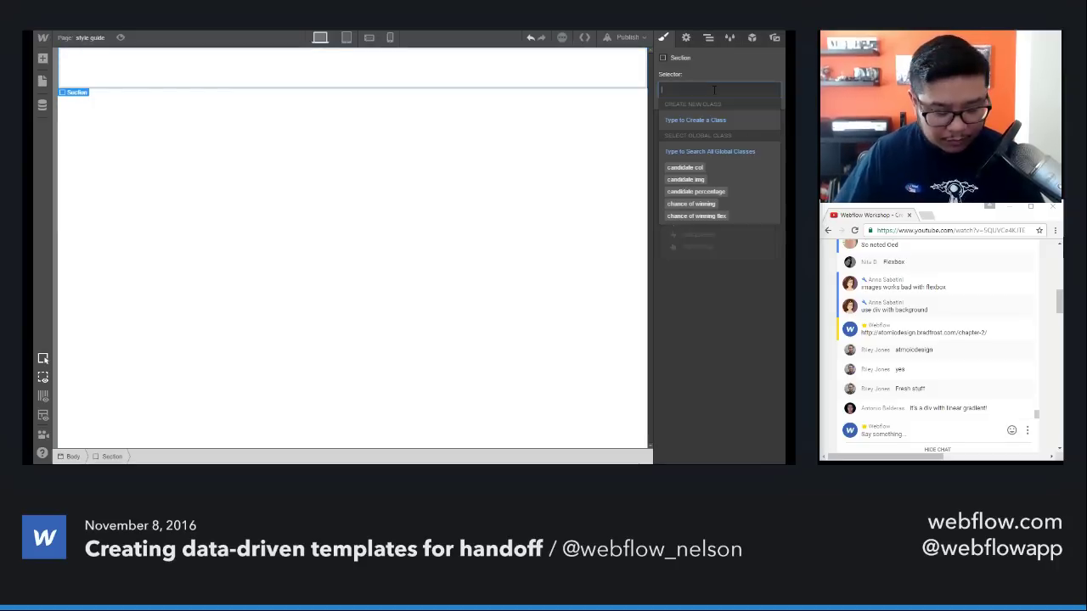
text(section)
key(Return)
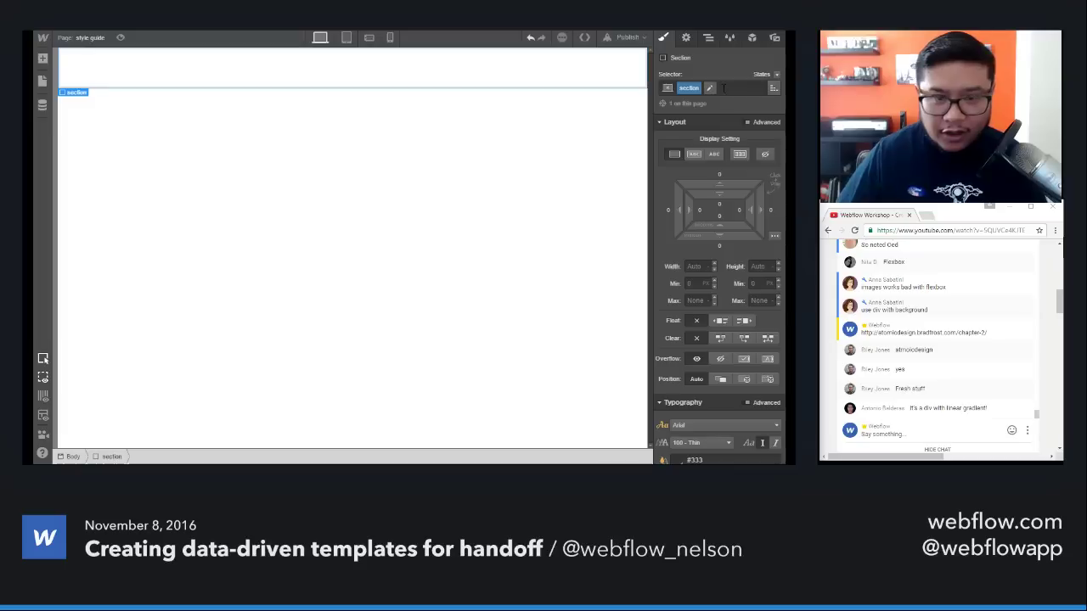
drag(734, 194, 755, 284)
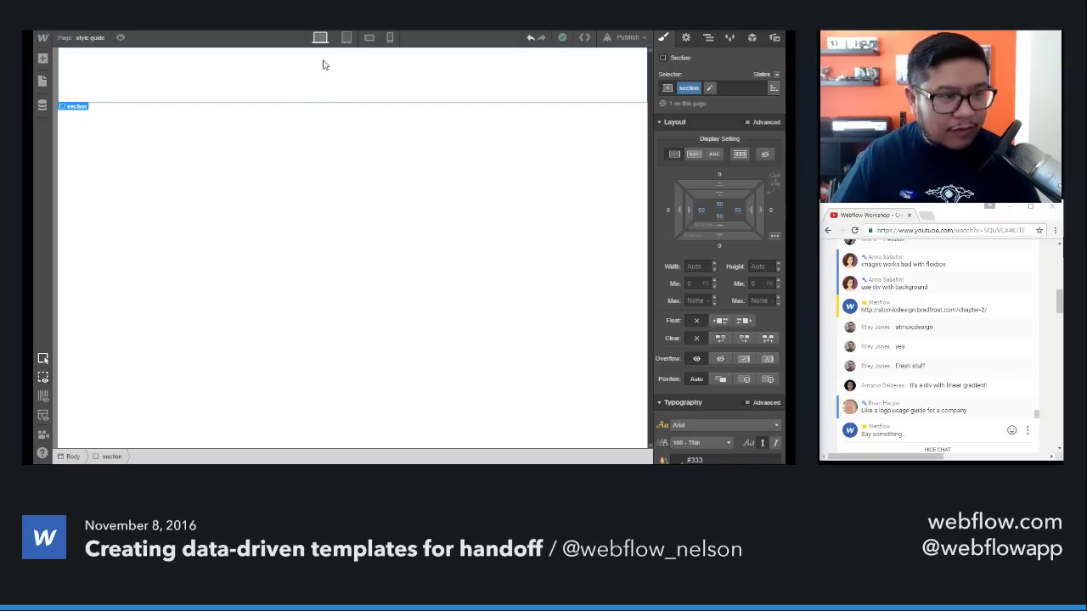
Step: Add an H1 heading inside the section and change its text to "Typography"
key(a)
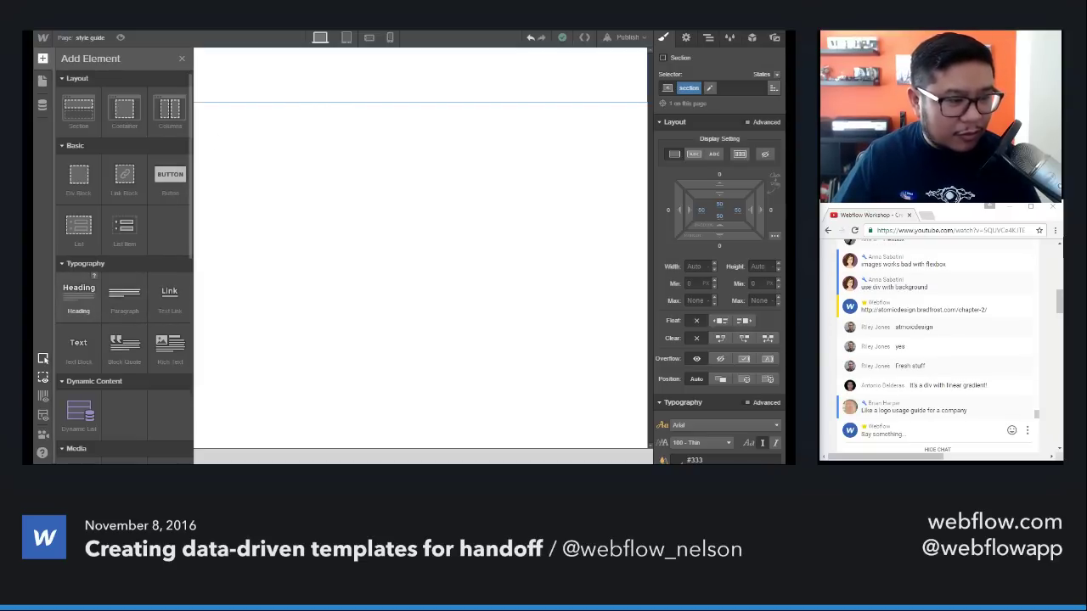
drag(78, 293, 263, 106)
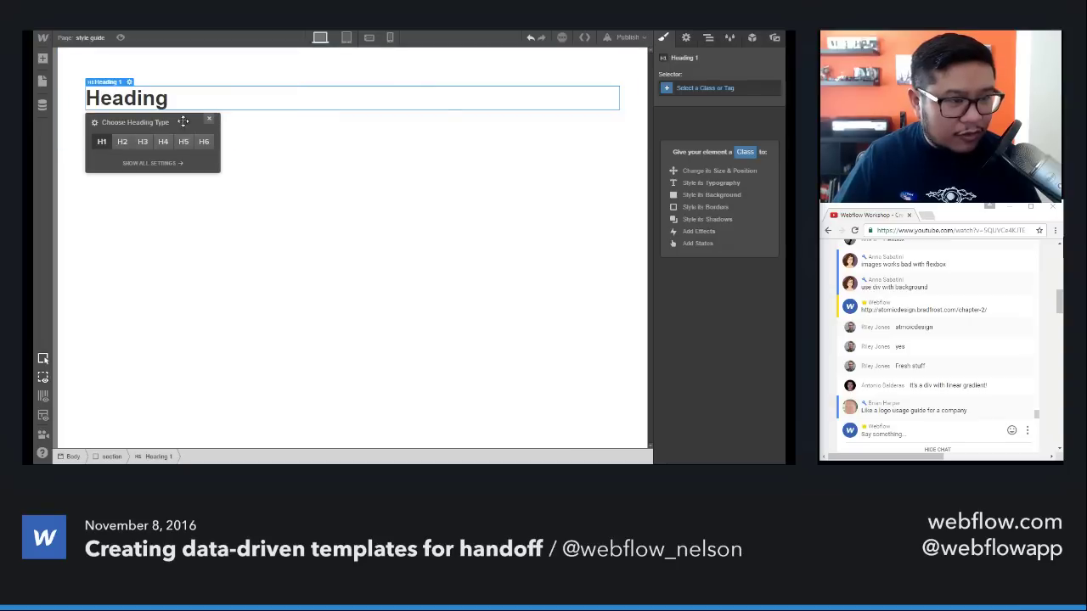
double_click(159, 99)
text(Typography)
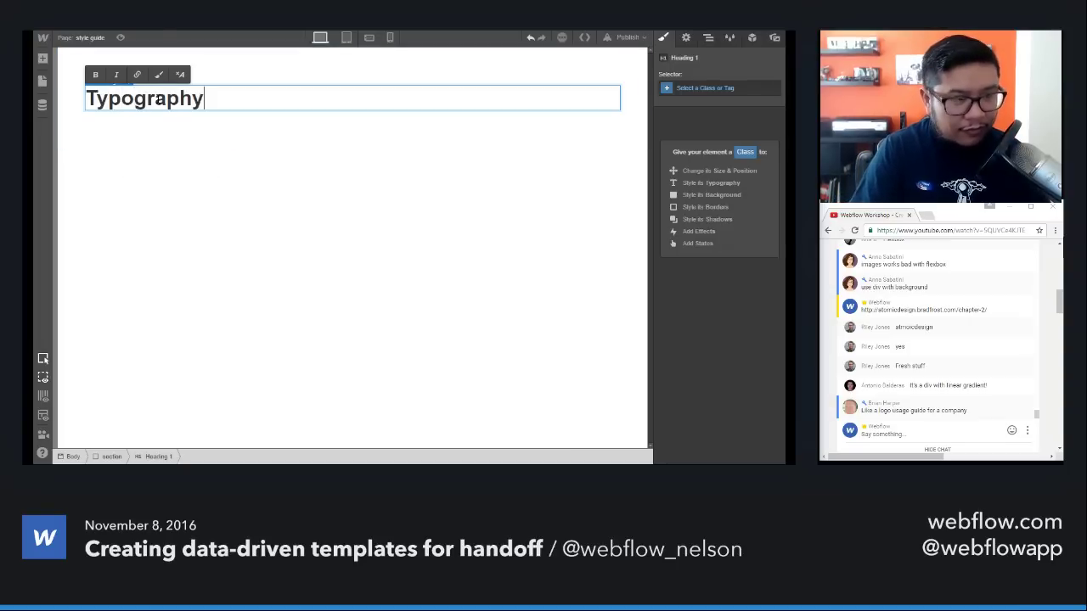
Step: Create and assign the class "section title" to the Typography heading
key(Escape)
key(a)
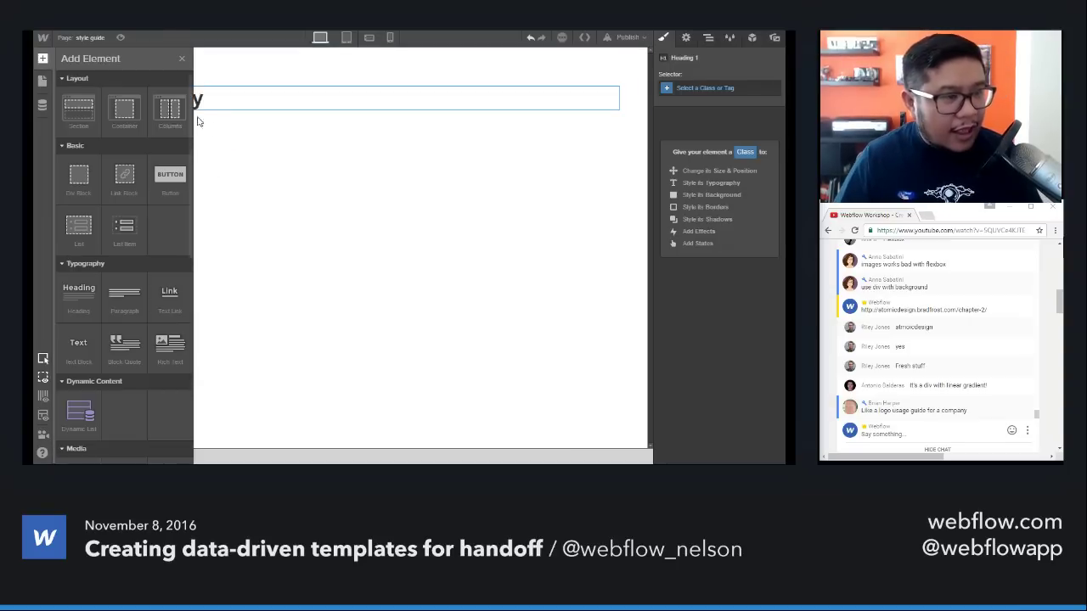
key(a)
click(710, 86)
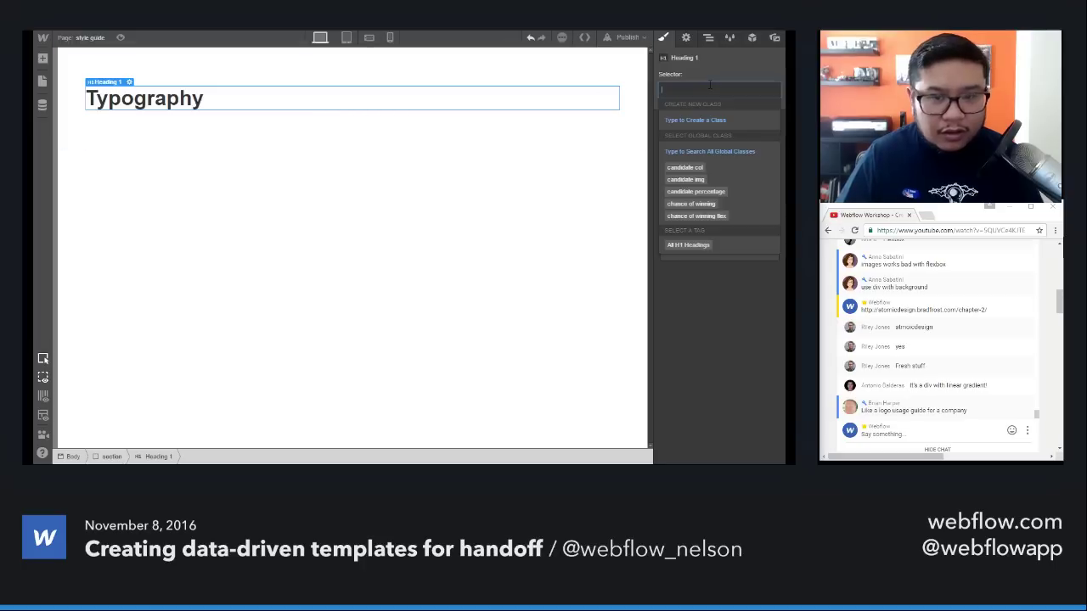
text(section title)
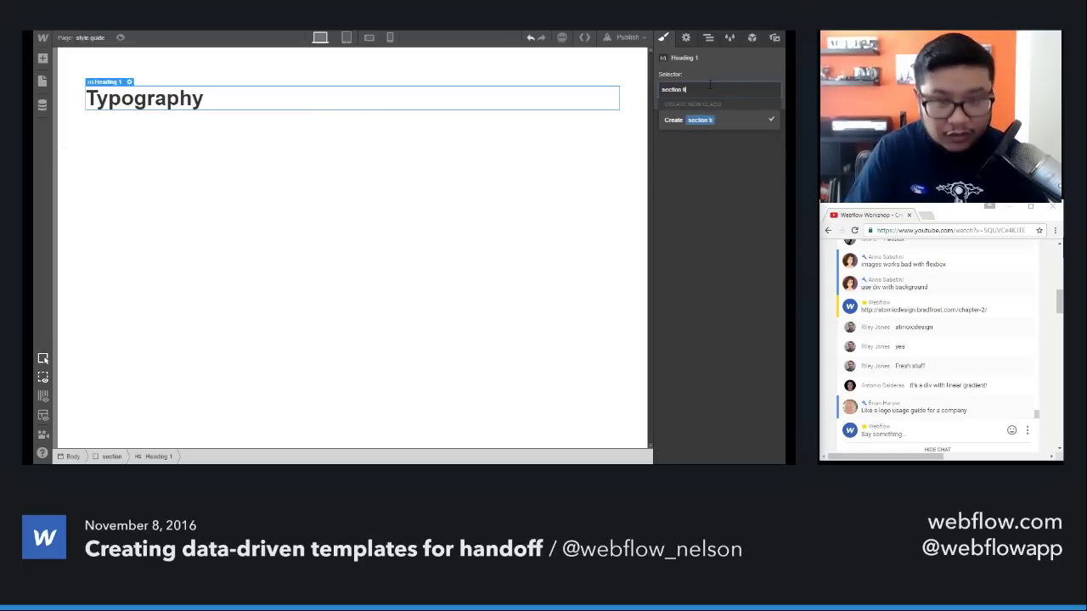
key(Return)
Step: Set the bottom padding of the section title class to 20 px
click(718, 251)
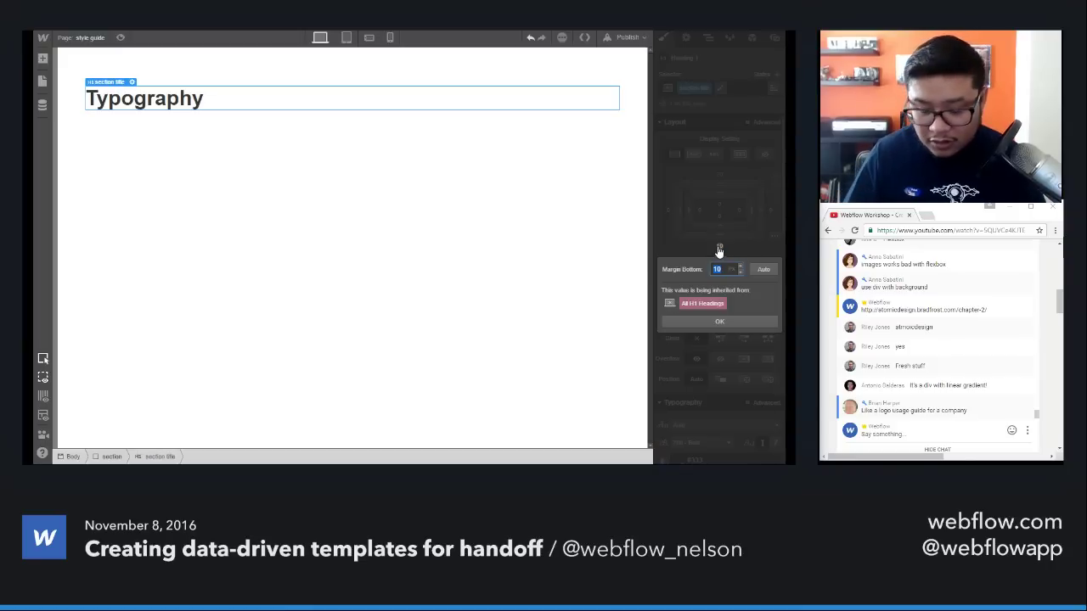
text(0)
key(Return)
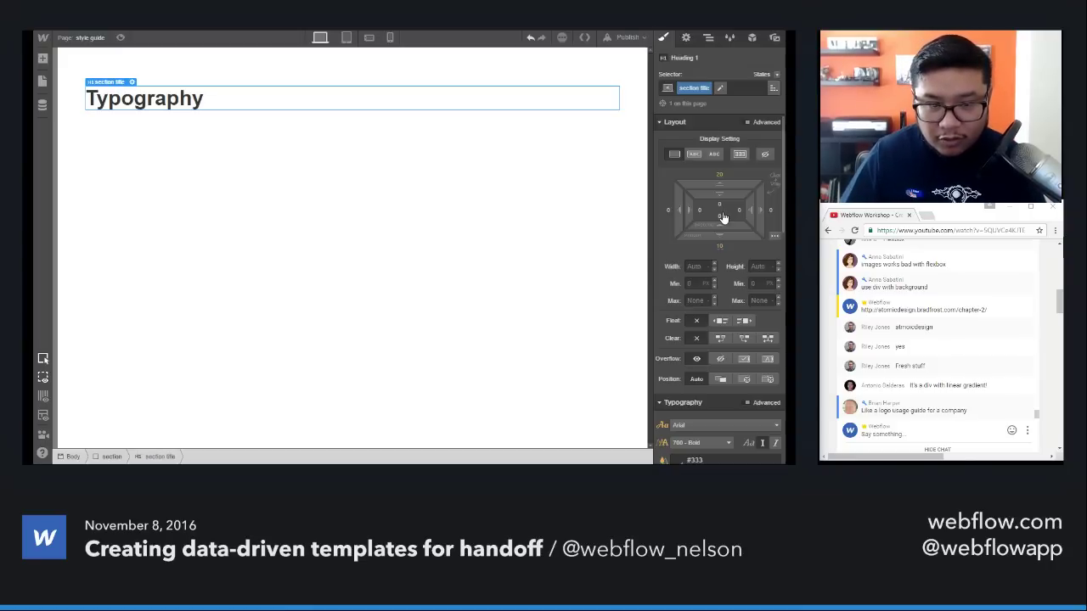
click(719, 218)
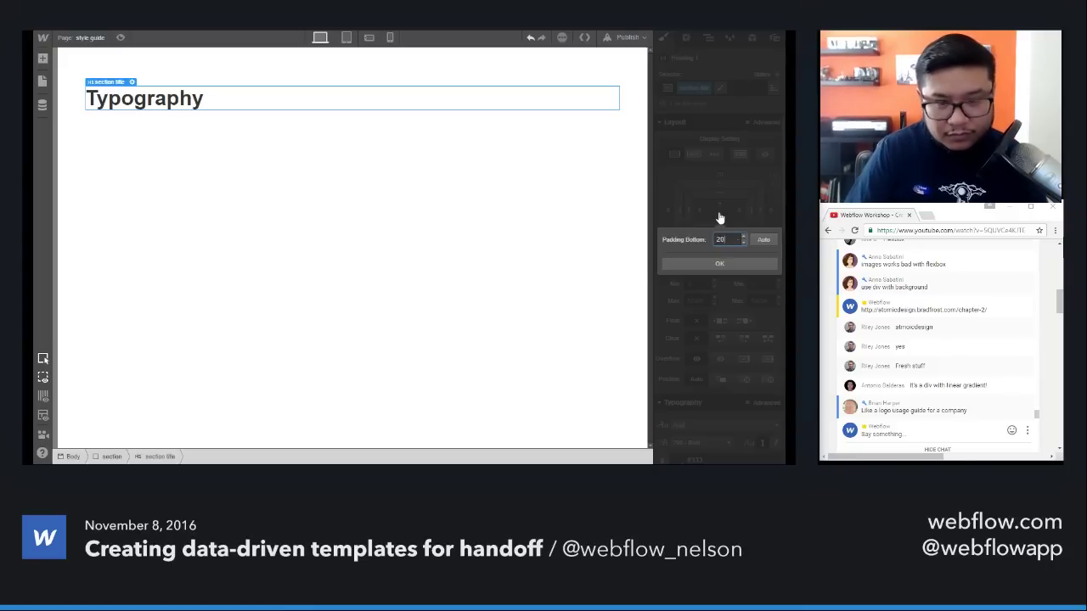
key(Return)
Step: Give the section title a solid 1 px bottom border in grey #999
scroll(721, 339, down, 5)
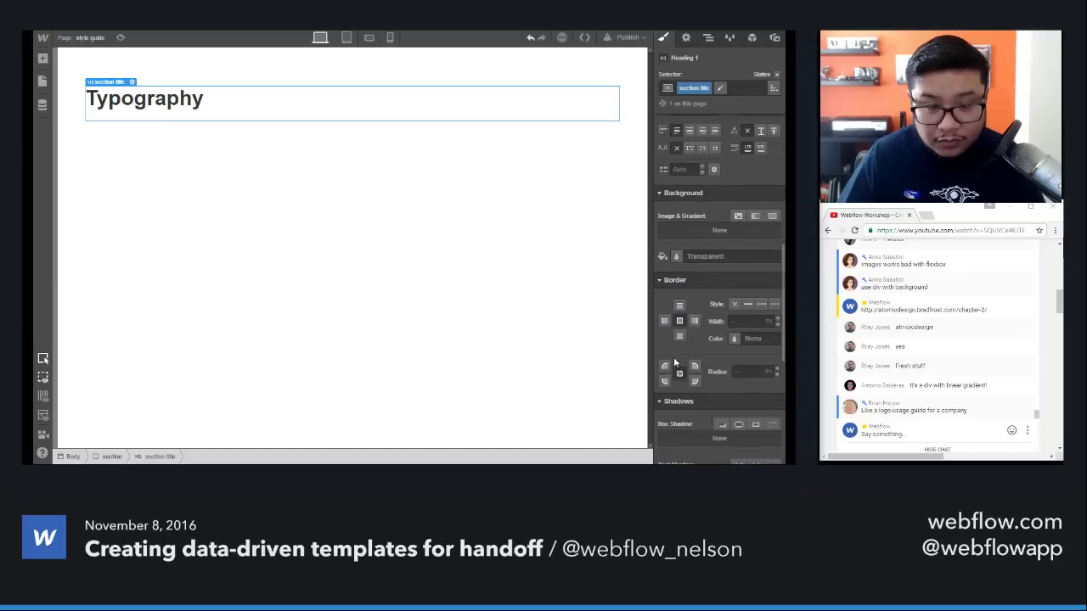
click(747, 338)
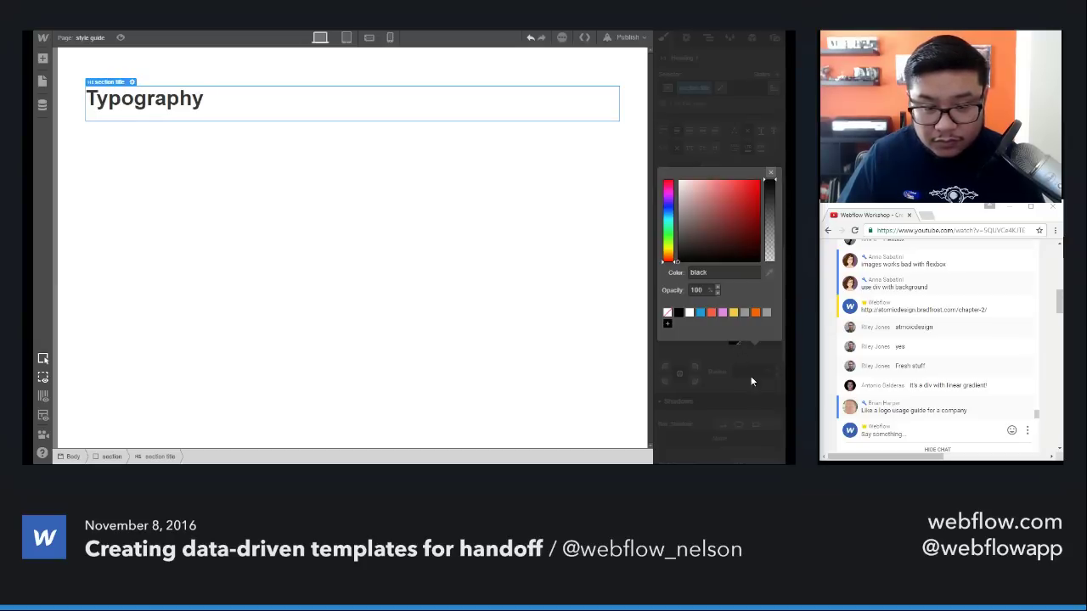
click(743, 313)
click(770, 173)
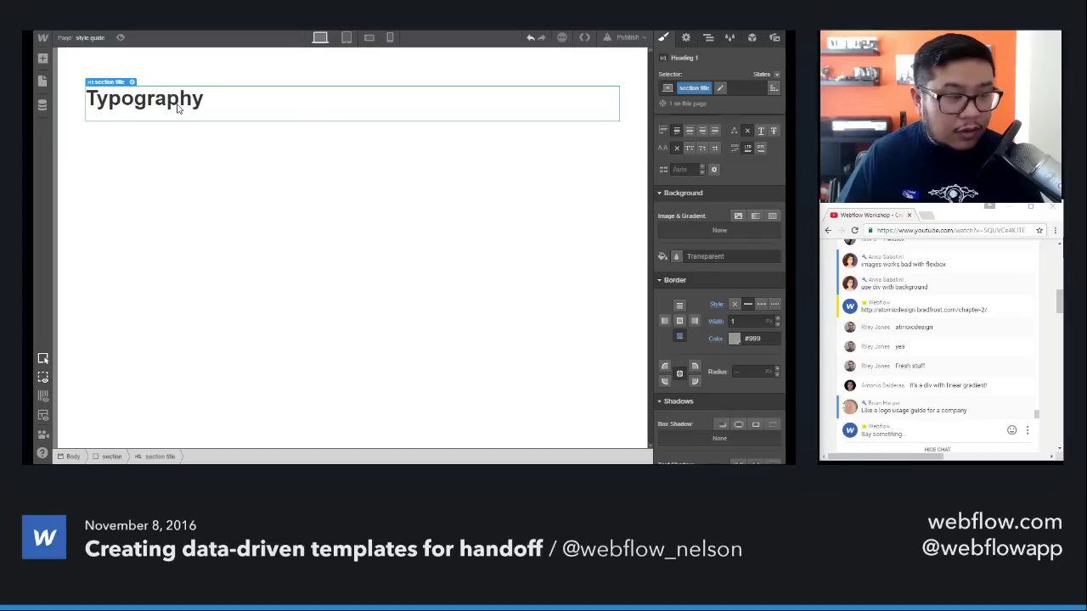
Step: Add an H1 heading below the Typography title and make it read "Heading 1"
key(a)
click(93, 281)
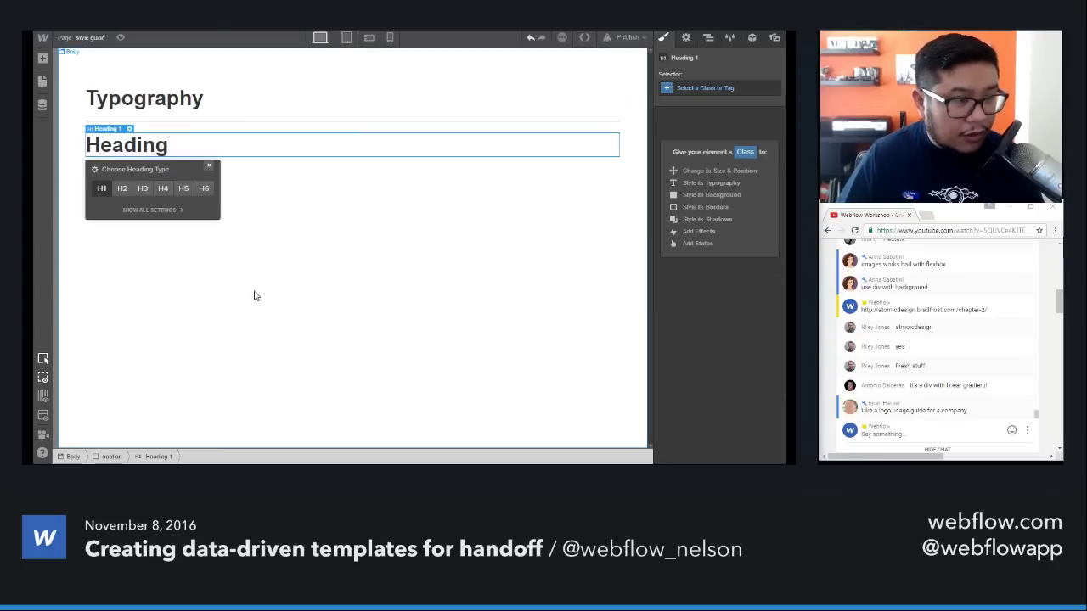
double_click(178, 148)
text(1)
key(Escape)
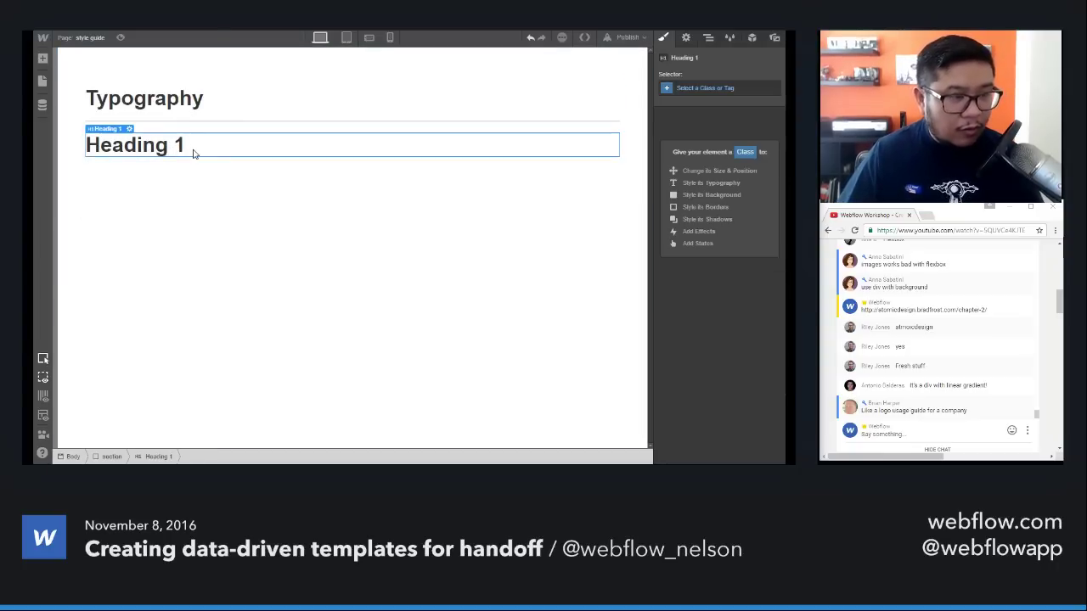
Step: Add an H2 heading below Heading 1 and make it read "Heading 2"
key(a)
click(78, 293)
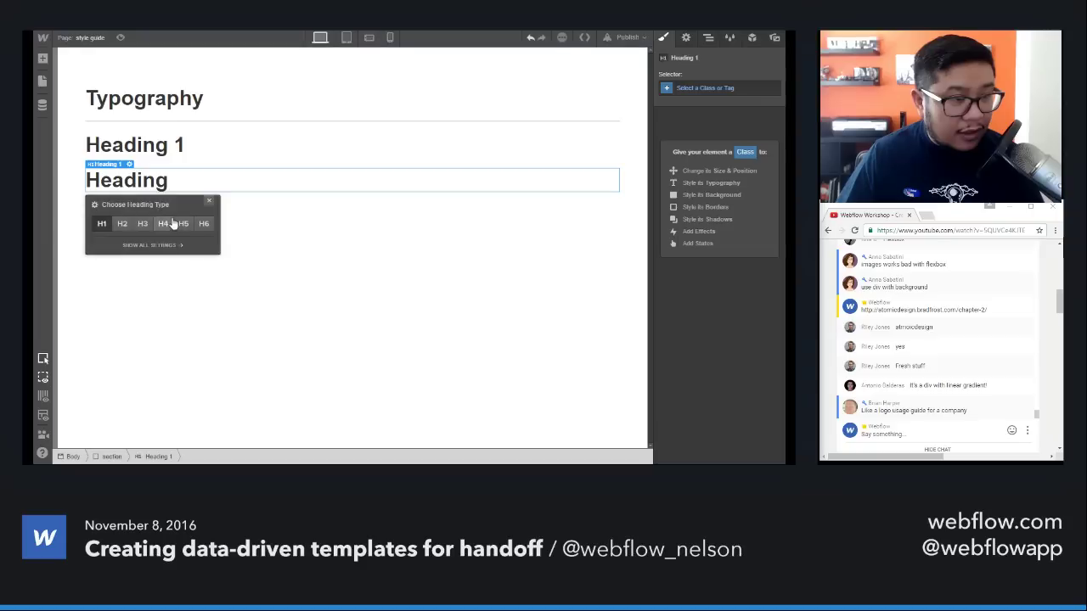
click(122, 223)
double_click(174, 184)
text(2)
key(Escape)
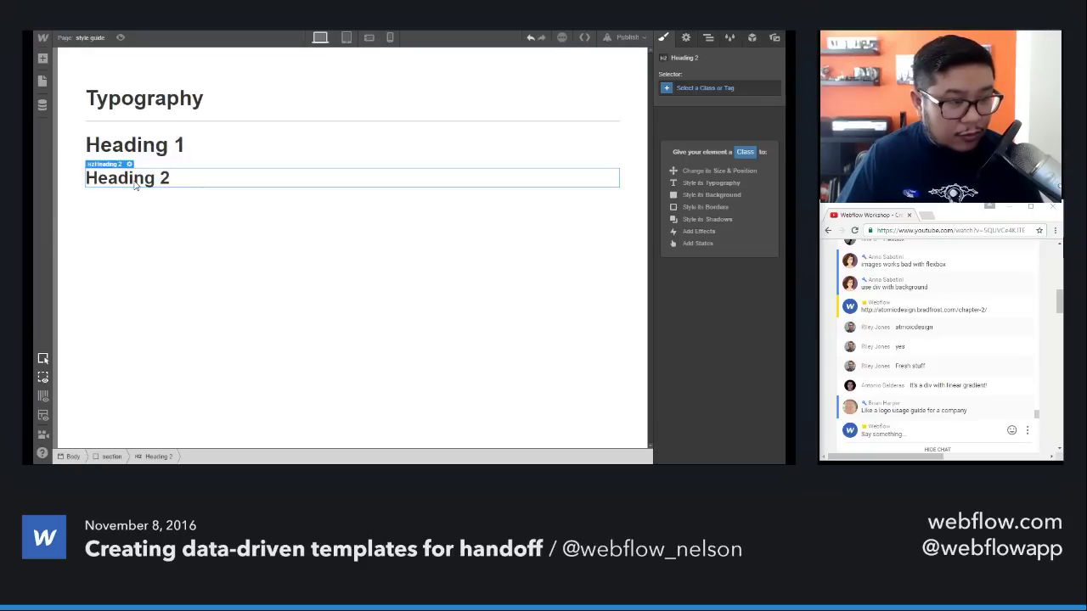
Step: Duplicate Heading 2, change the copy's text to "Heading 3" and set its heading type to H3
key(ctrl+c)
key(ctrl+v)
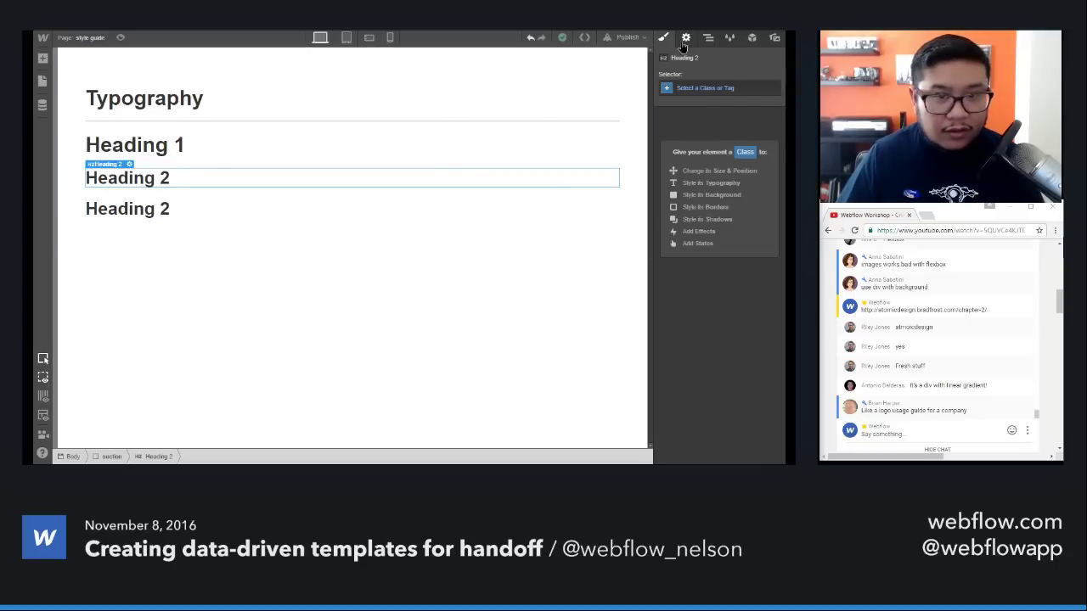
click(686, 38)
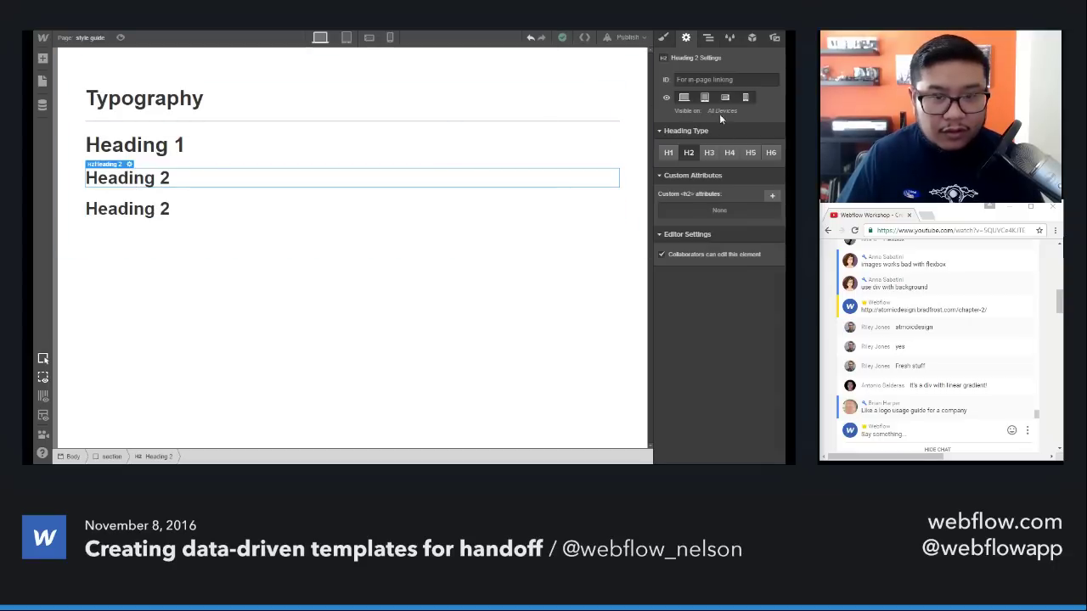
double_click(191, 206)
key(BackSpace)
text(3)
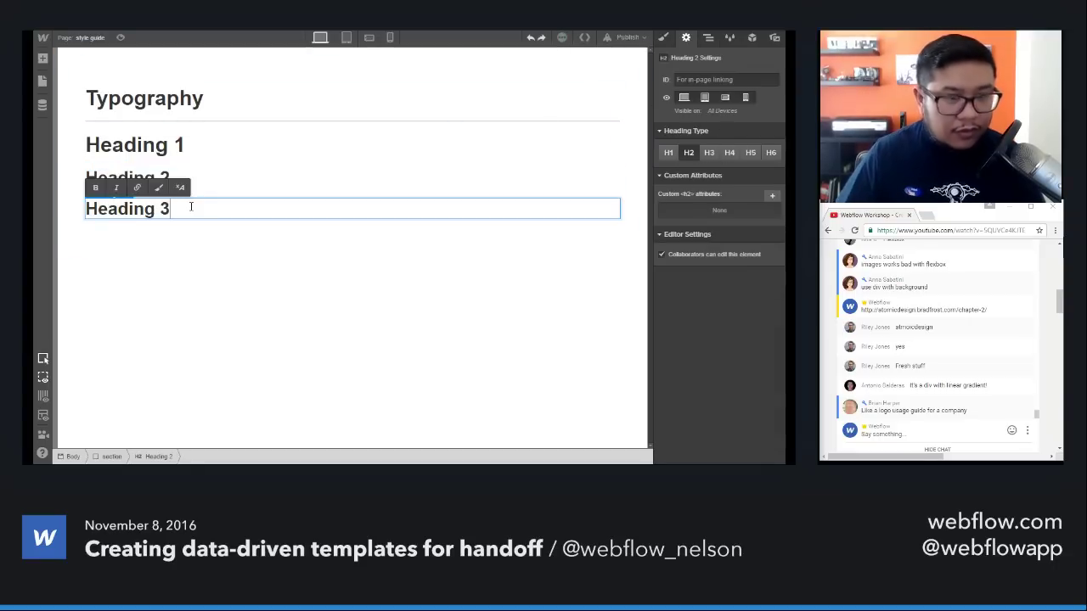
key(Escape)
click(708, 152)
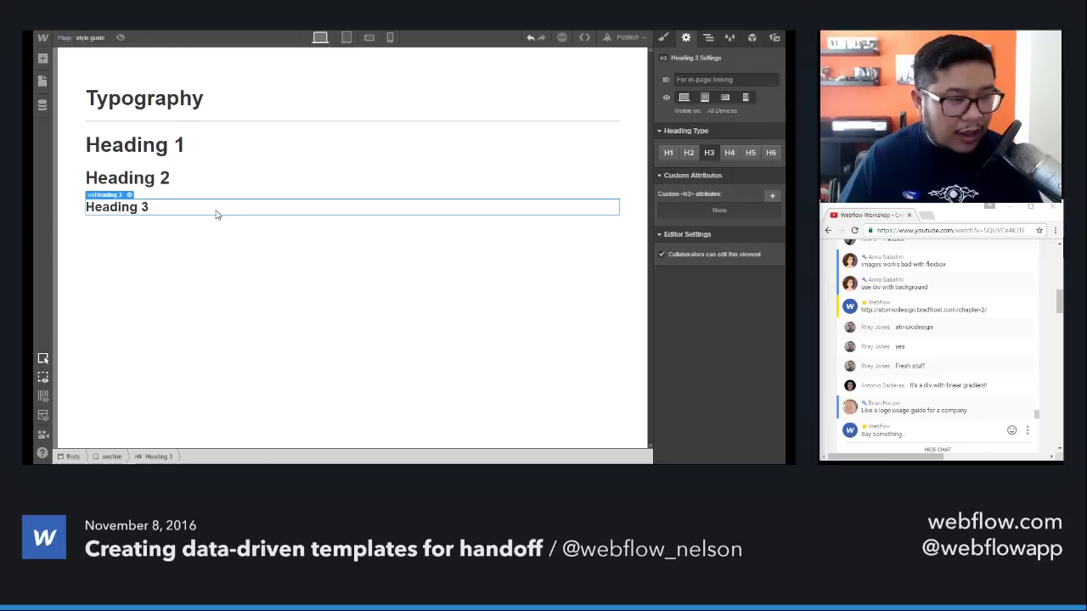
Step: Duplicate the whole Typography section and retitle the copy "Colors"
click(460, 66)
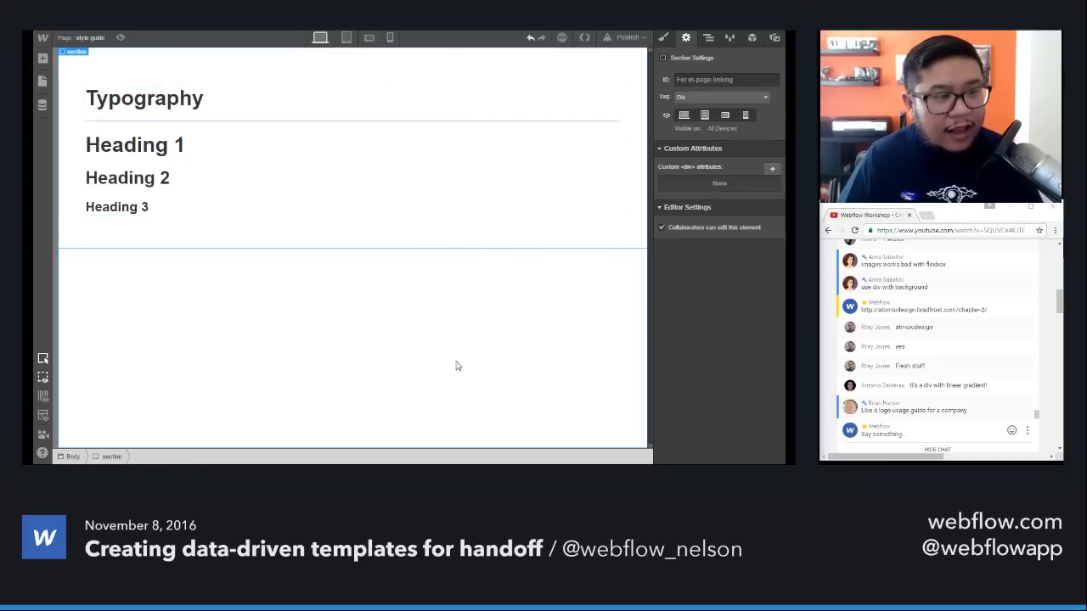
key(ctrl+c)
key(ctrl+v)
double_click(196, 298)
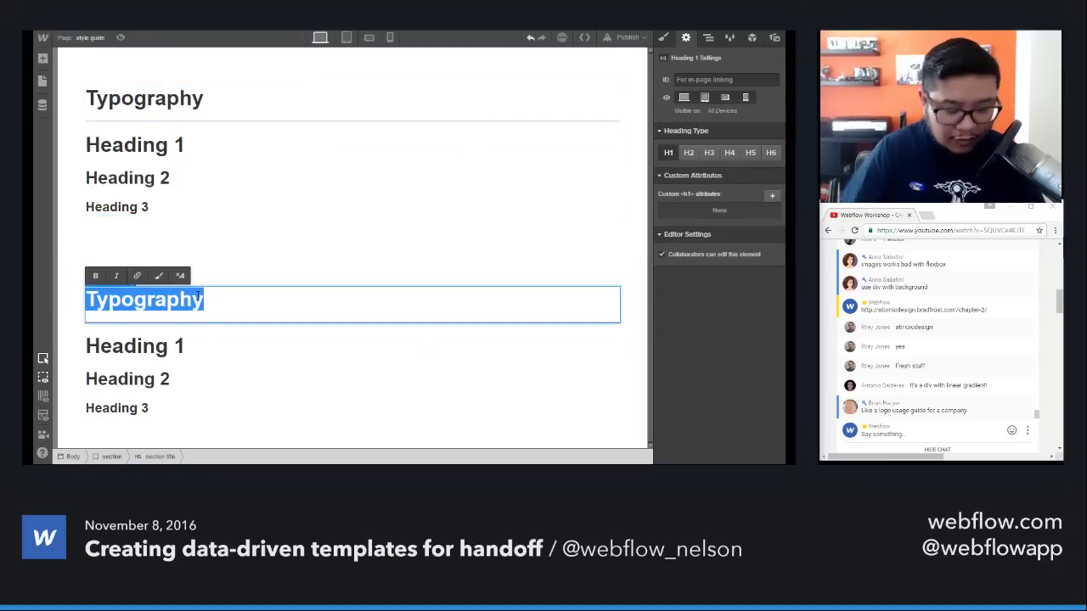
text(Colors)
key(Escape)
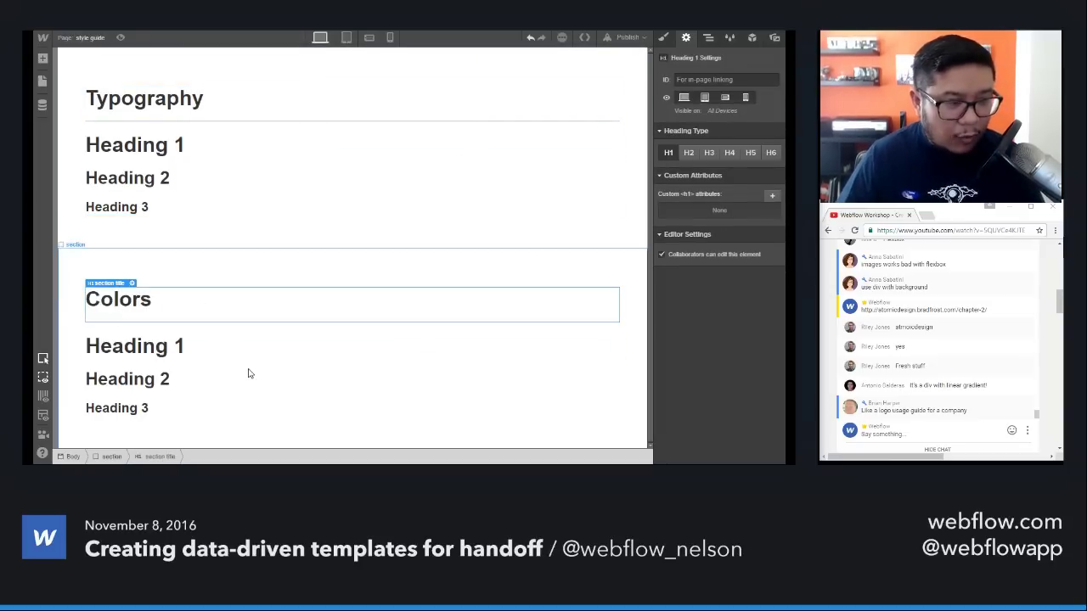
Step: Delete Heading 1, Heading 2 and Heading 3 from the Colors section
click(163, 350)
key(Delete)
key(Delete)
key(Delete)
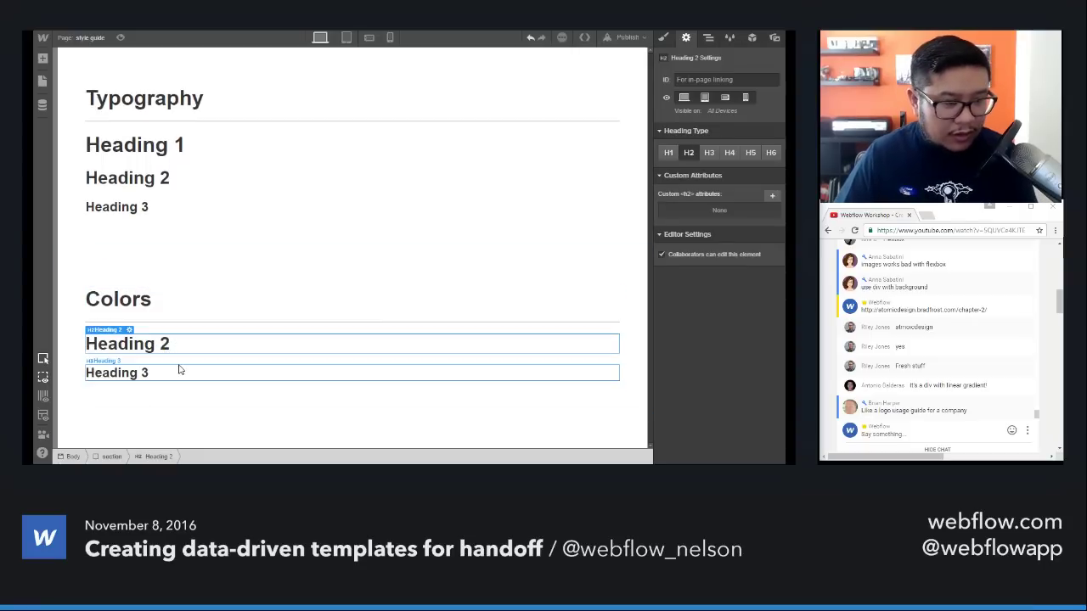
key(a)
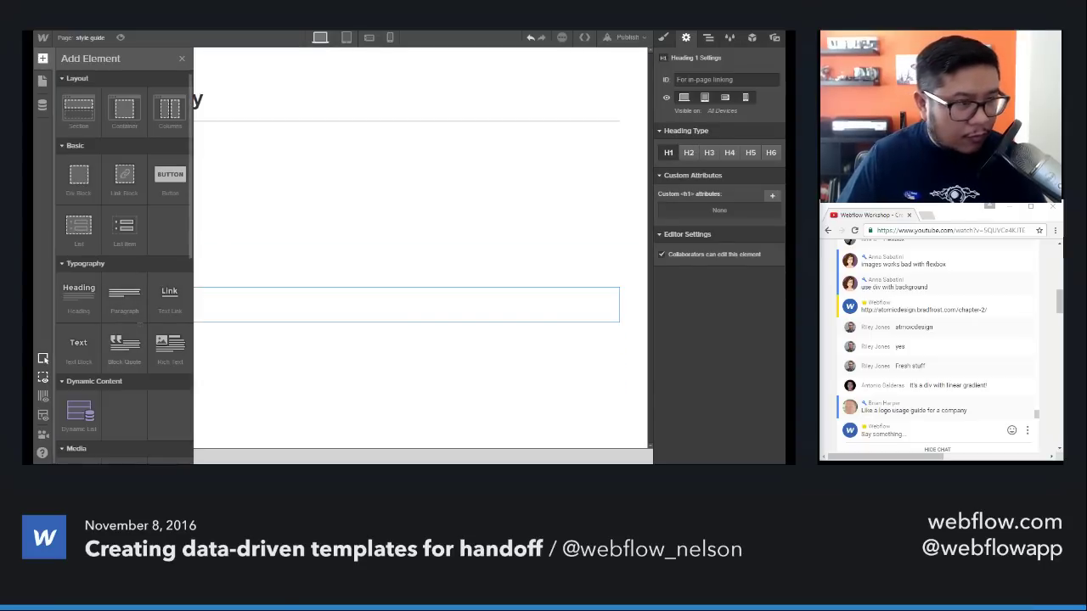
drag(78, 174, 215, 381)
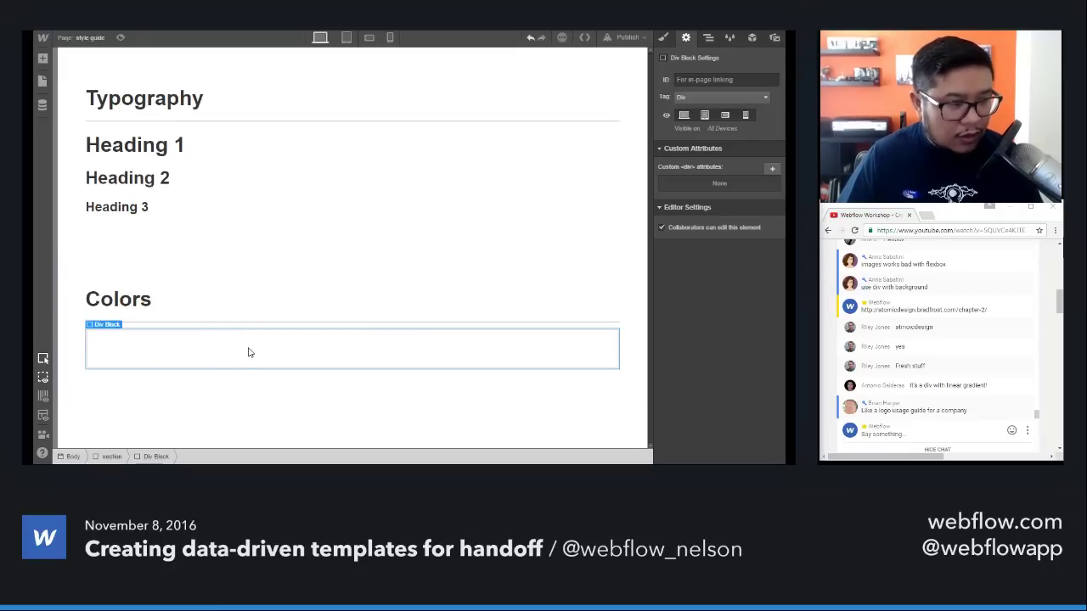
key(Escape)
Step: Add a text block under the Colors title and replace its placeholder text with "Blue"
key(a)
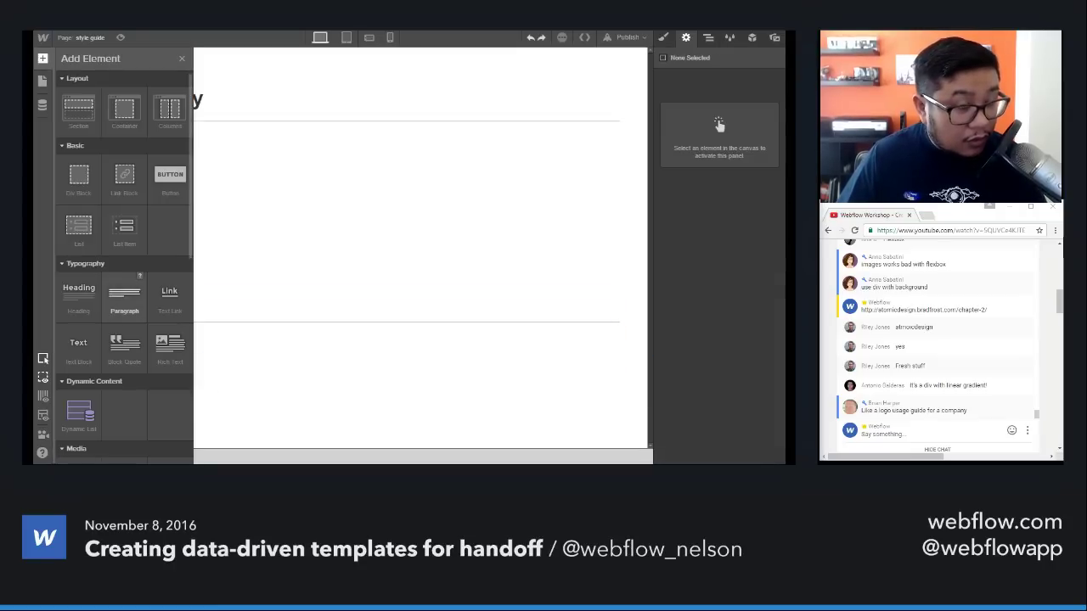
drag(78, 344, 211, 343)
double_click(182, 337)
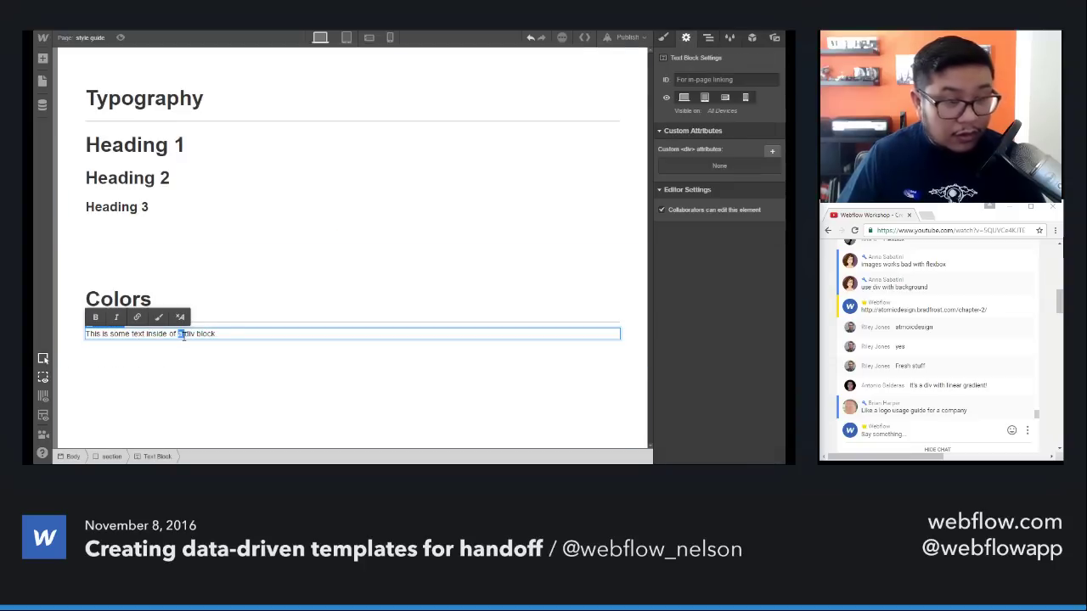
key(ctrl+a)
text(B)
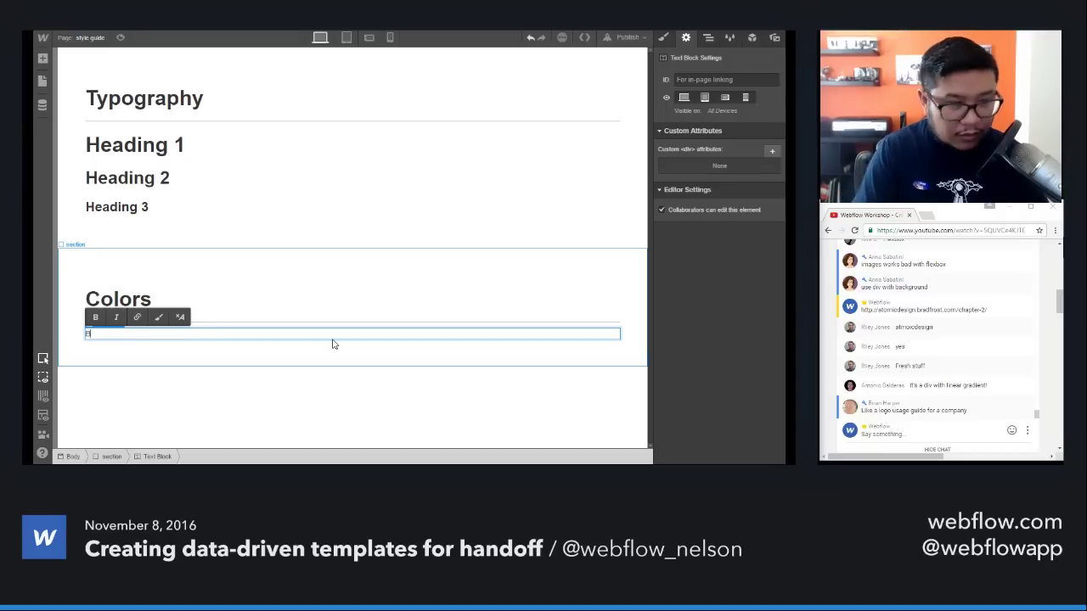
key(Escape)
Step: Create and assign the class "blue" to the Blue text block
click(663, 38)
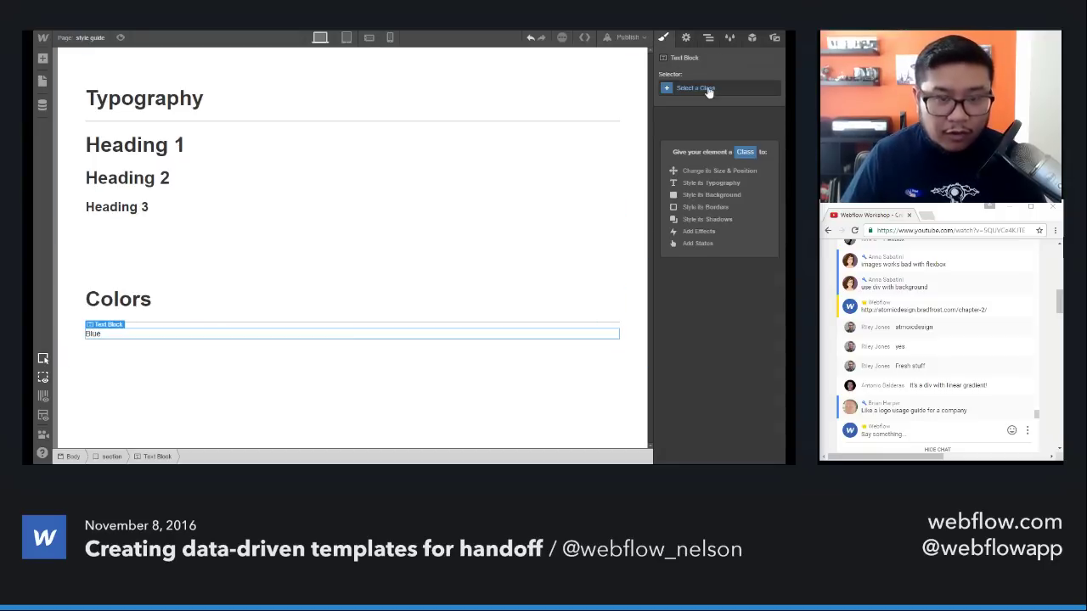
text(blue)
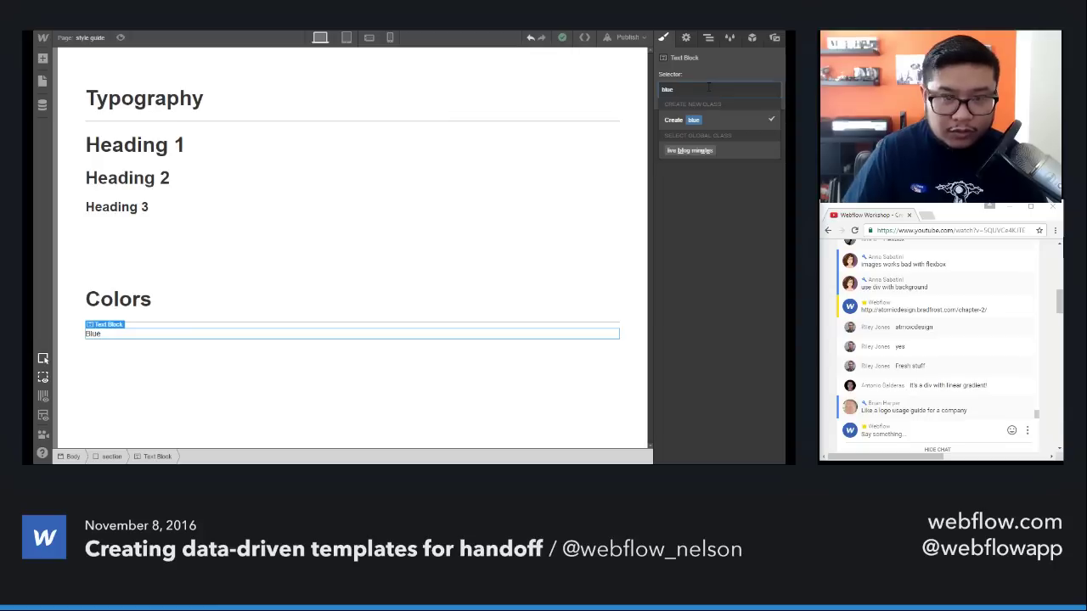
key(BackSpace)
key(BackSpace)
key(BackSpace)
key(BackSpace)
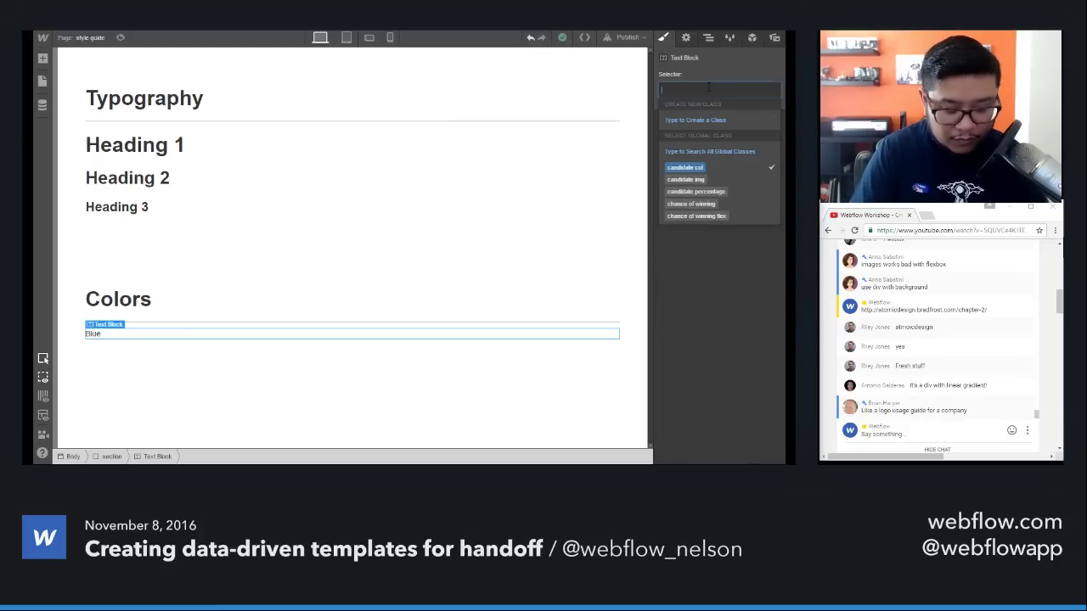
text(blue)
key(BackSpace)
key(BackSpace)
key(BackSpace)
key(BackSpace)
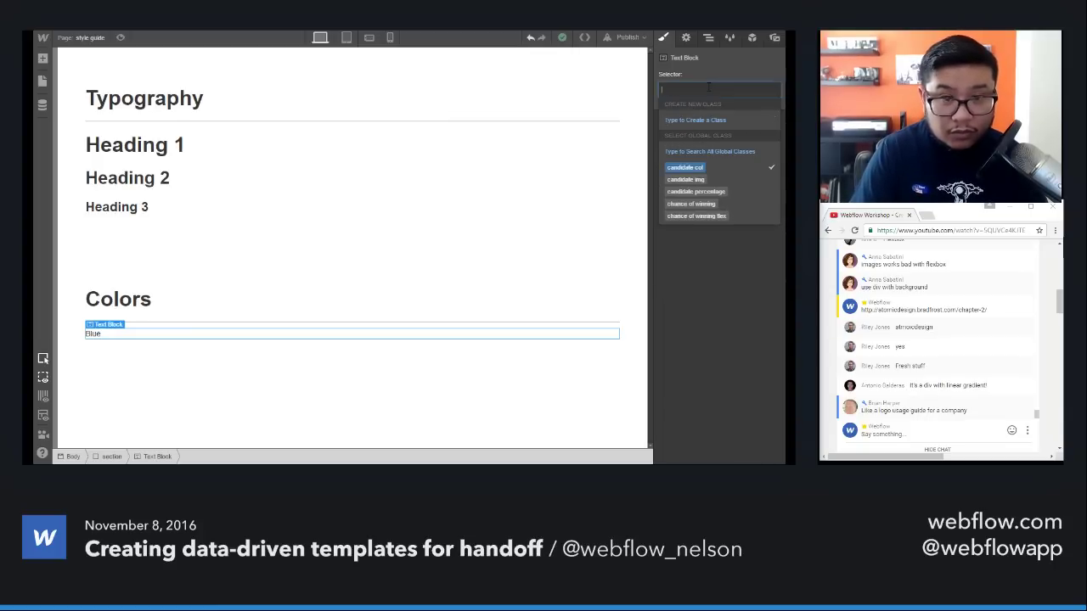
text(blue)
key(Return)
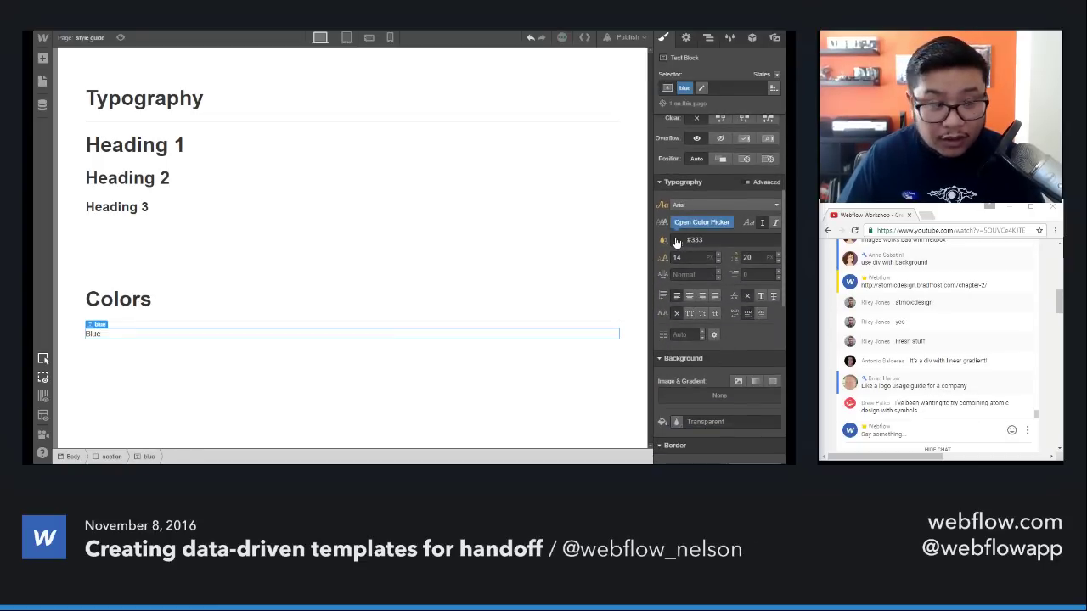
Step: Set the font color of the blue class to the saved blue swatch #179ee0
click(677, 242)
click(701, 398)
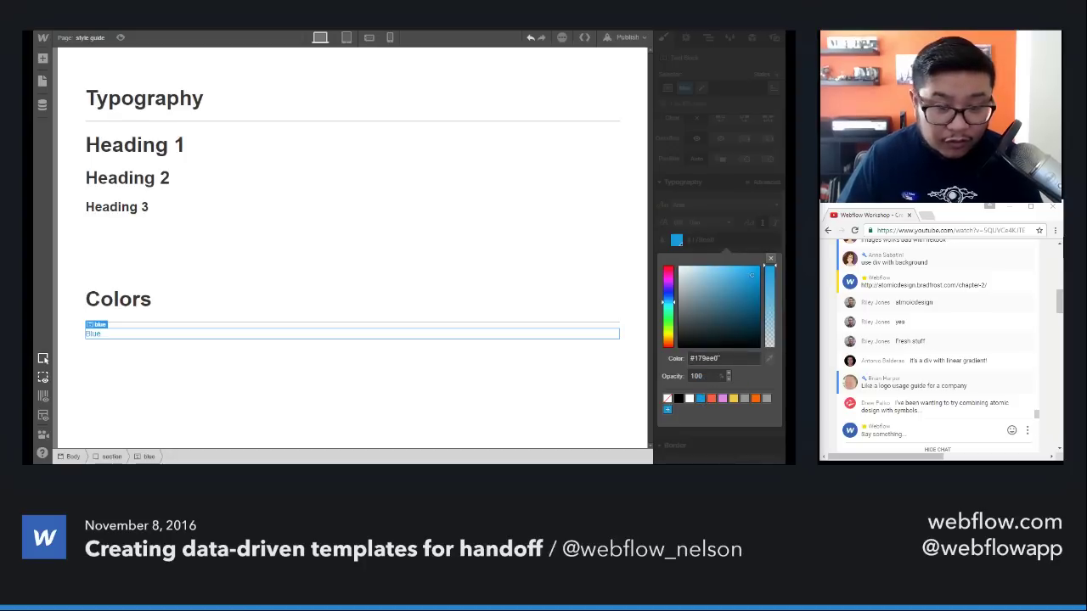
click(770, 258)
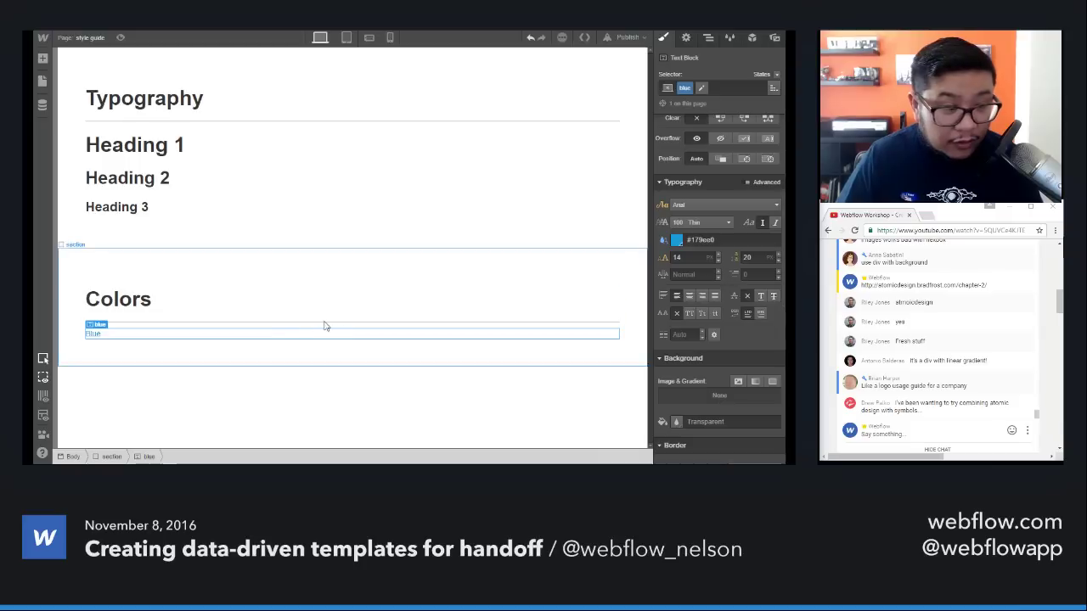
Step: Append the hex code to the color label so it reads "Blue - #179ee0"
double_click(263, 334)
text(- #179ee0)
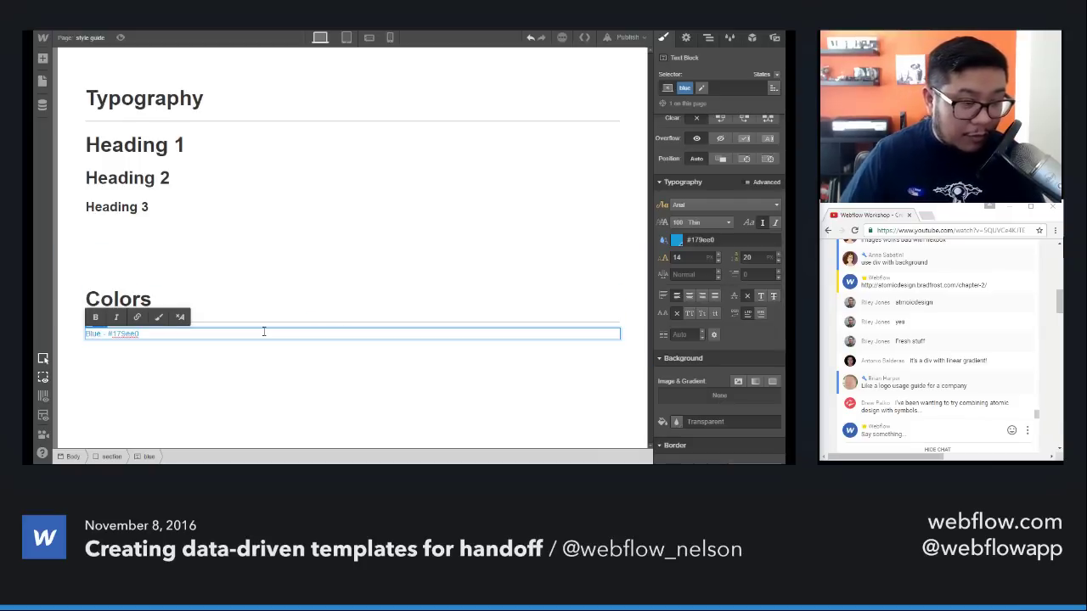
key(Escape)
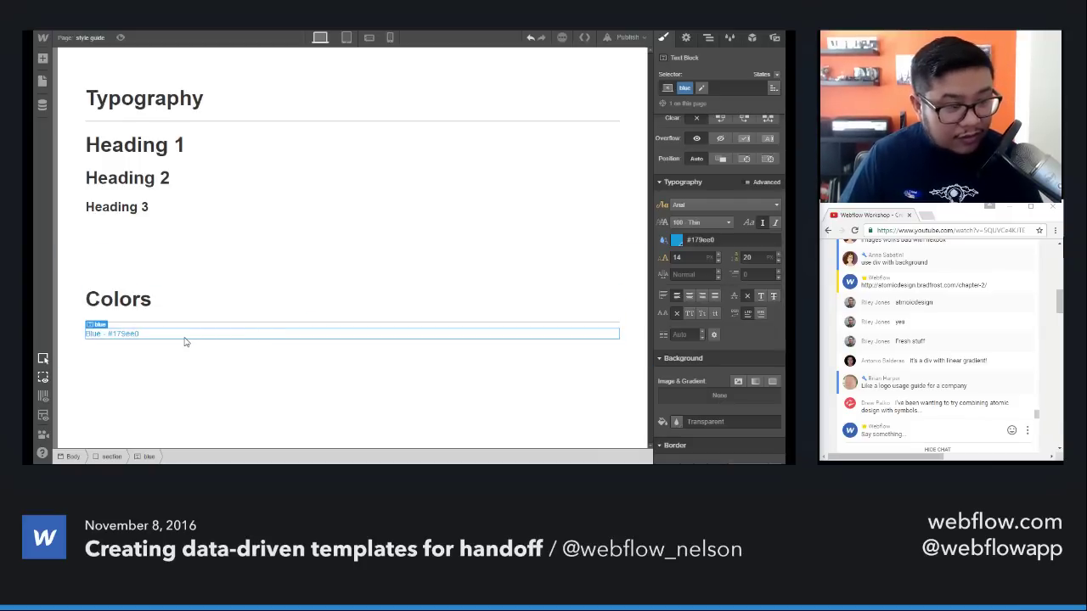
Step: Duplicate the "Blue - #179ee0" text block four times in the Colors section
key(ctrl+c)
key(ctrl+v)
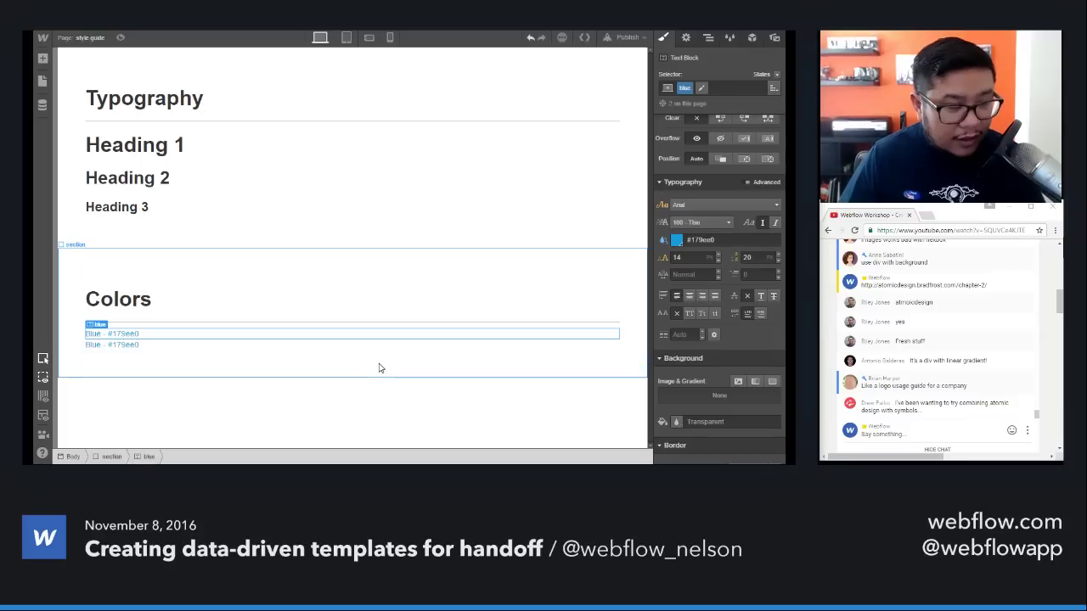
key(ctrl+v)
key(ctrl+v)
key(ctrl+v)
Step: Replace the blue class on the second color text block with a new class named "red"
click(144, 343)
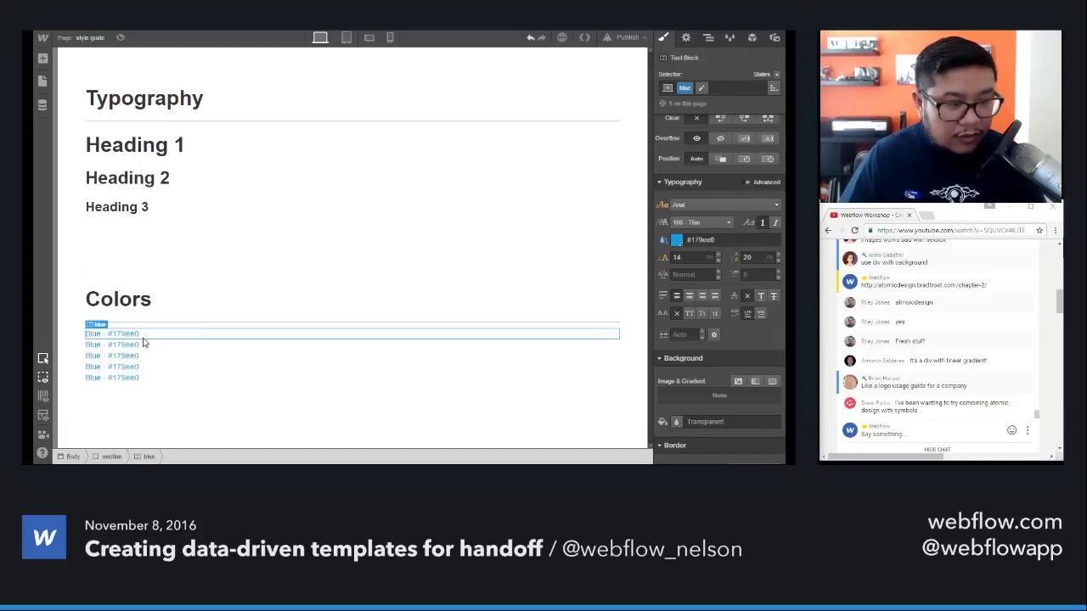
click(671, 90)
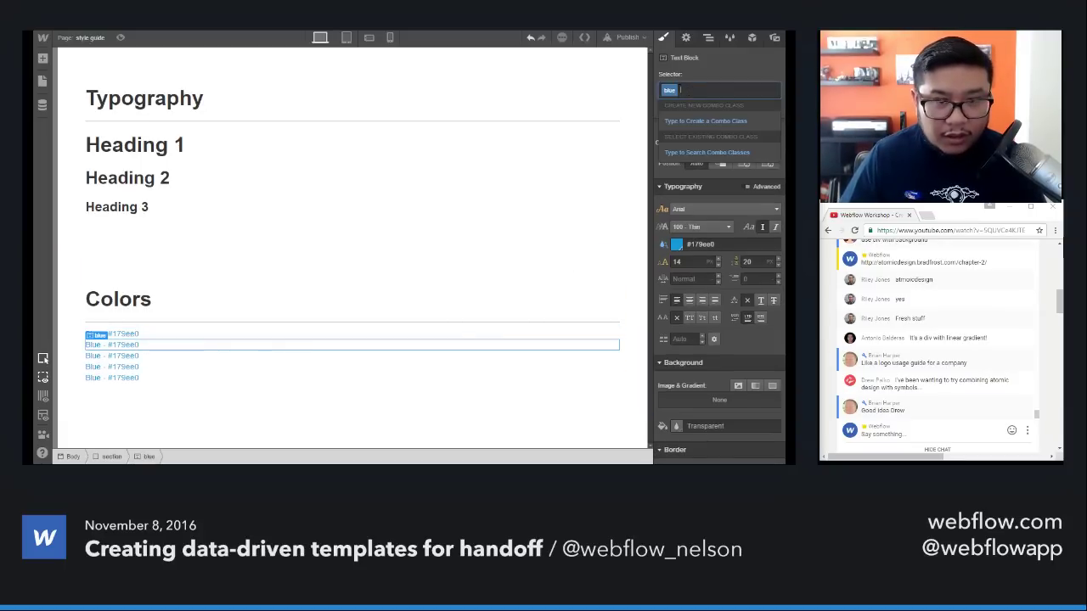
key(BackSpace)
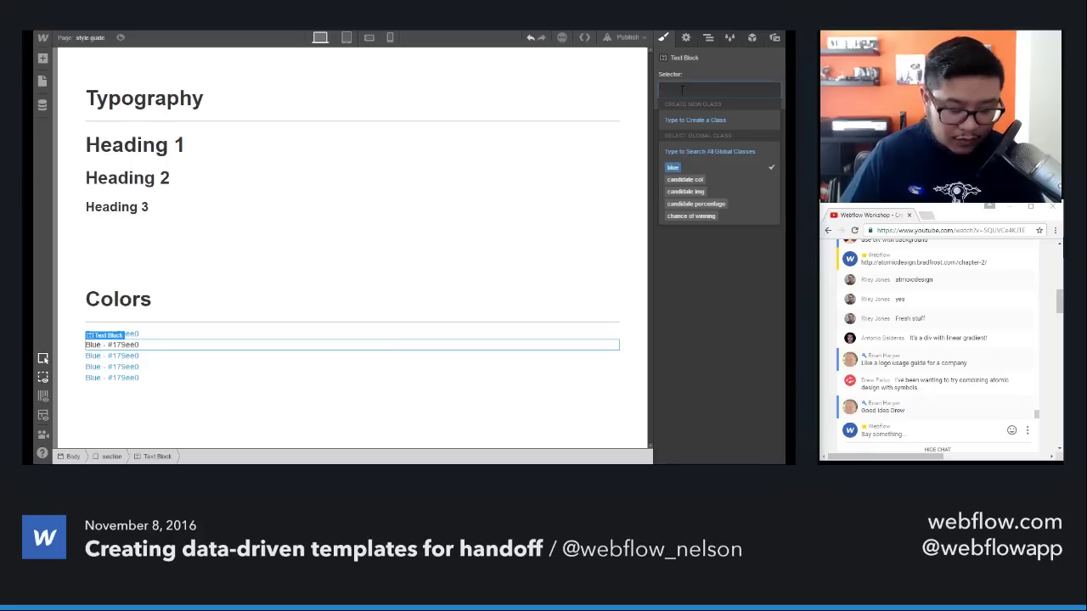
text(red)
key(Return)
Step: Set the font color of the red class to the saved red swatch #ff5d40
scroll(688, 261, down, 3)
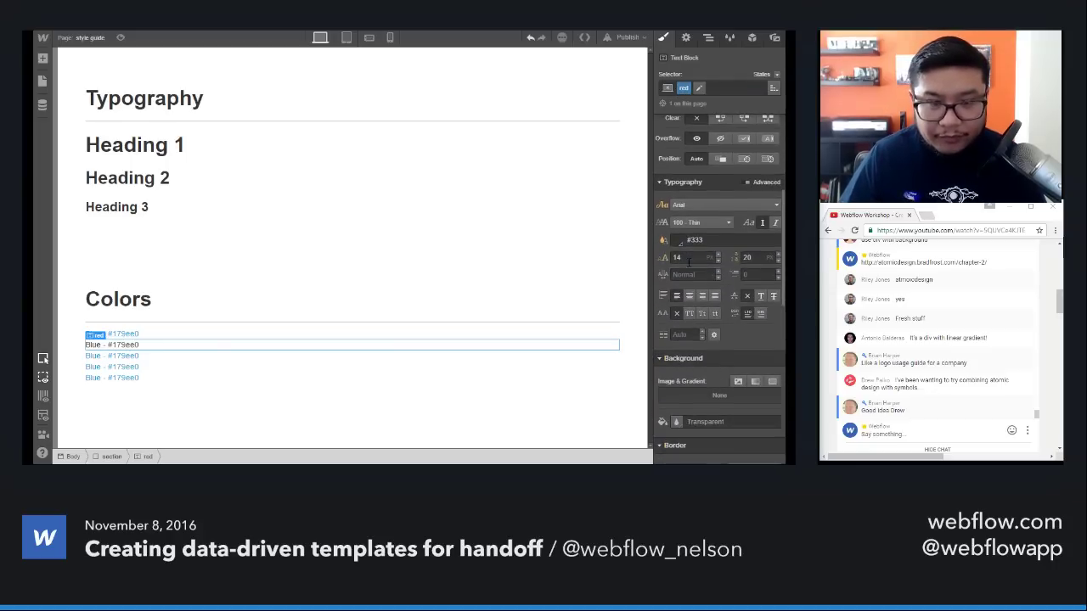
click(678, 241)
click(712, 398)
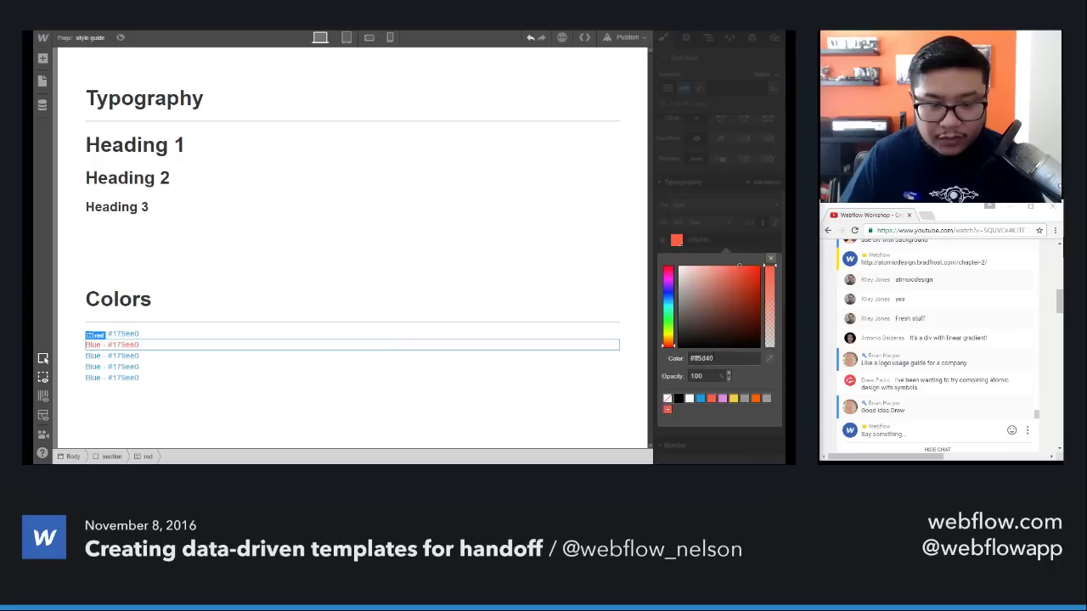
Step: Replace the hex code in the second color label with #ff5d40
double_click(134, 345)
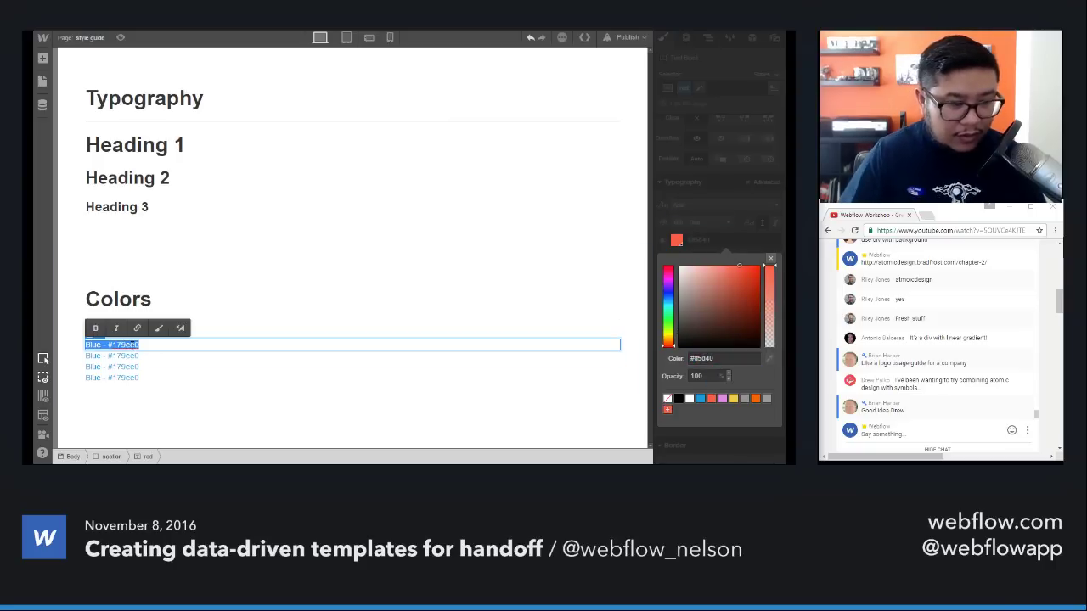
click(132, 344)
double_click(133, 344)
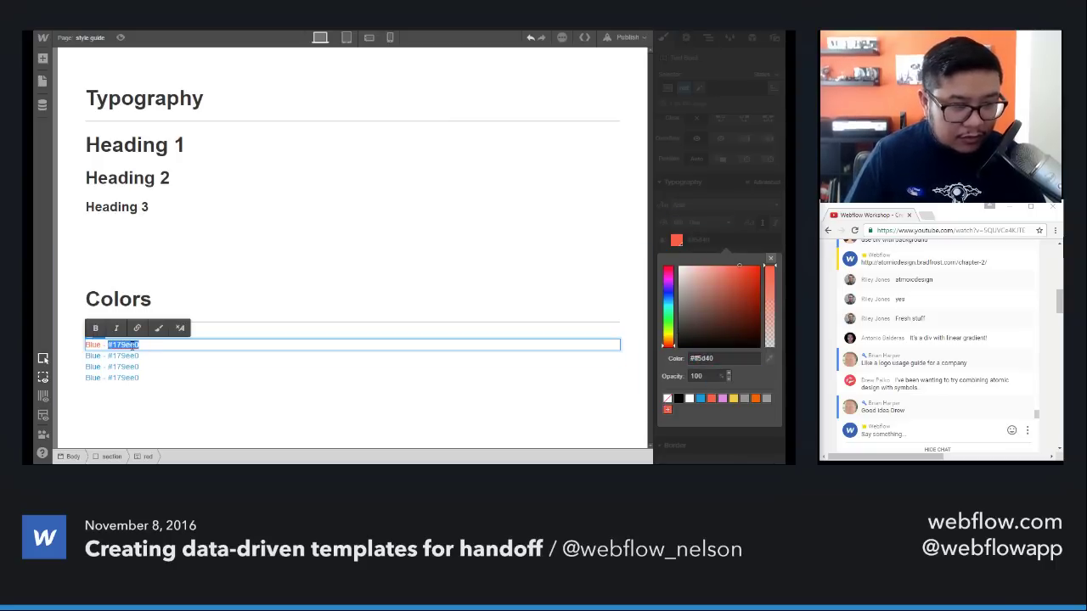
key(ctrl+v)
key(Escape)
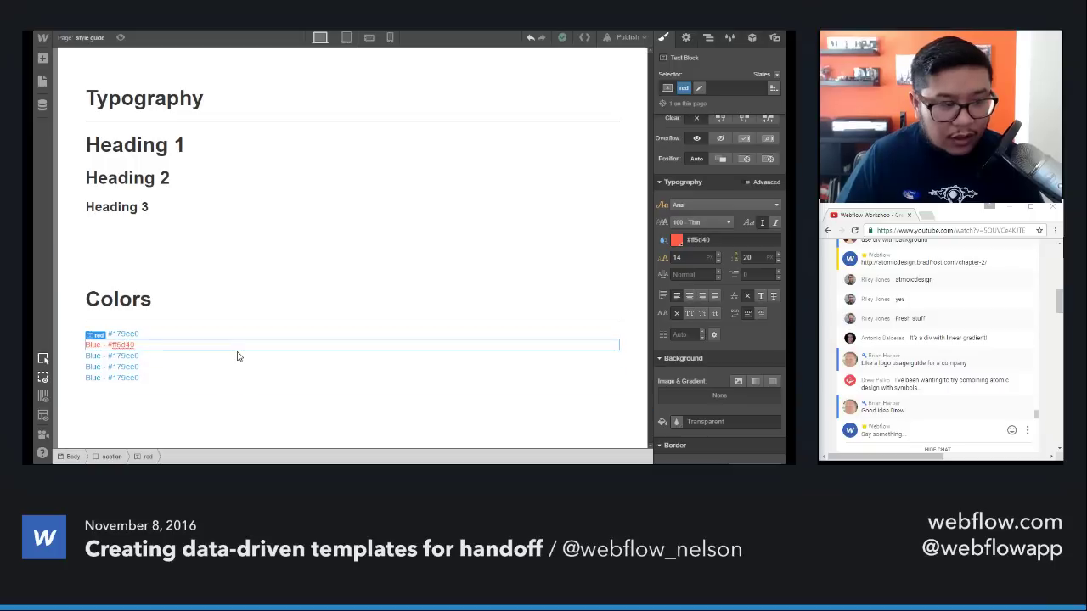
Step: Replace the blue class on the third color text block with a new class named "gold"
click(236, 356)
click(686, 90)
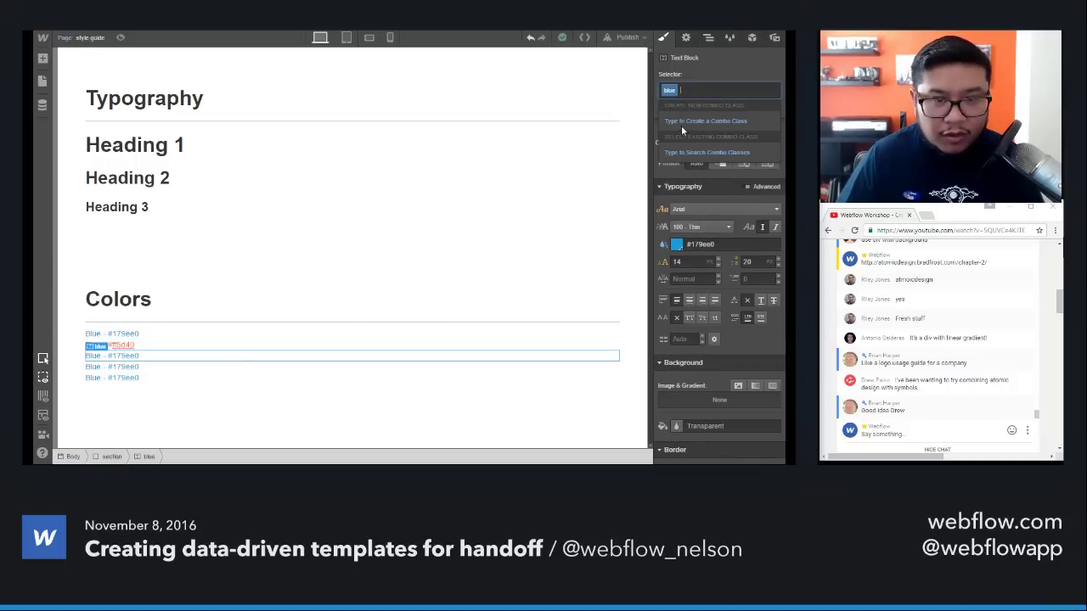
key(BackSpace)
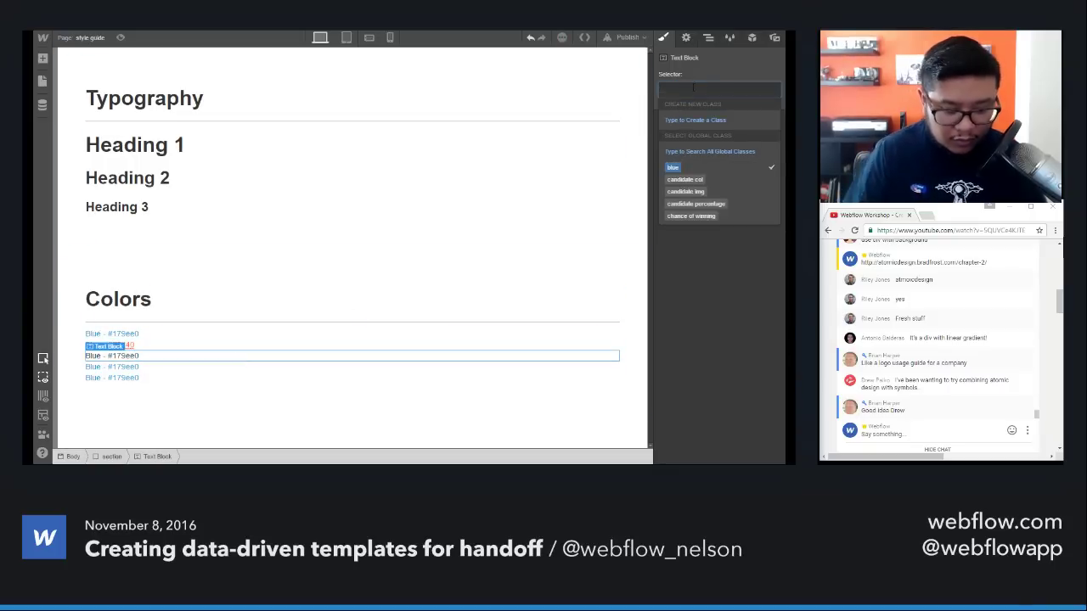
text(gold)
key(Return)
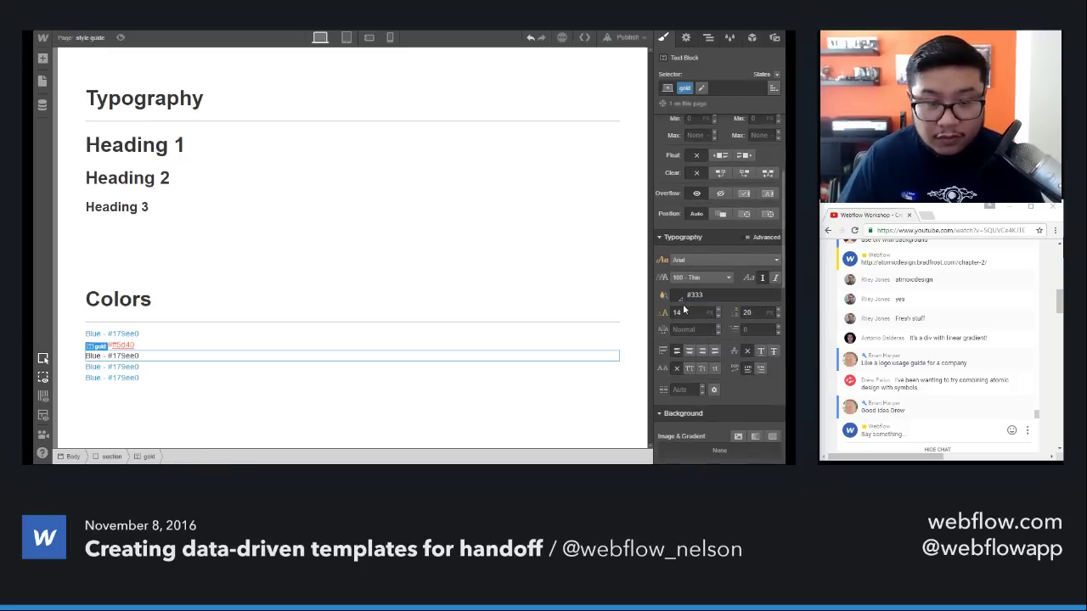
Step: Set the font color of the gold class to the saved gold swatch #f8ca40 and copy its hex code
click(676, 297)
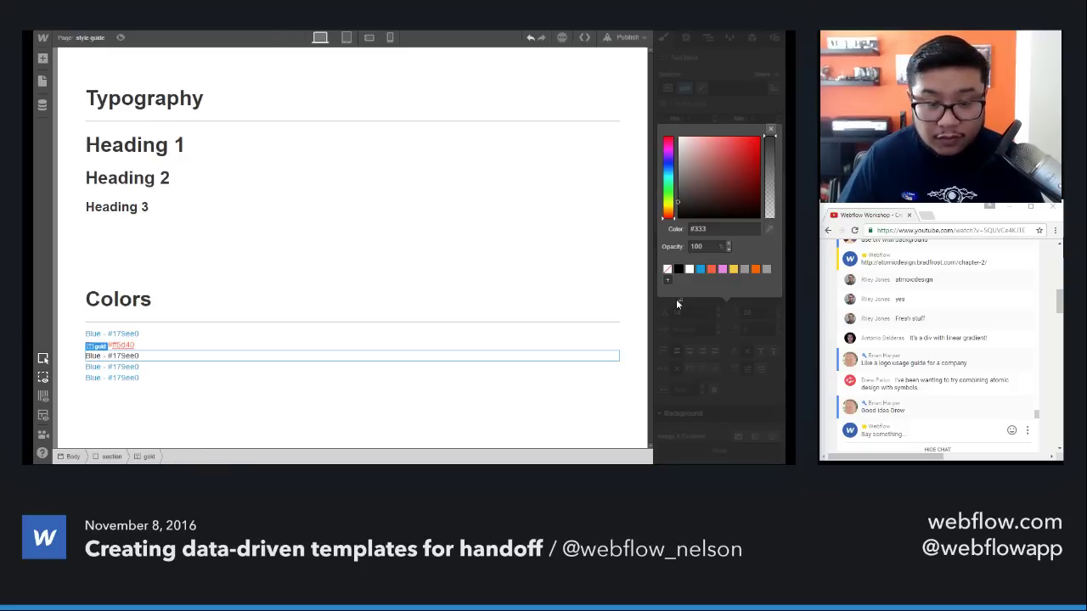
click(738, 270)
click(689, 228)
key(ctrl+c)
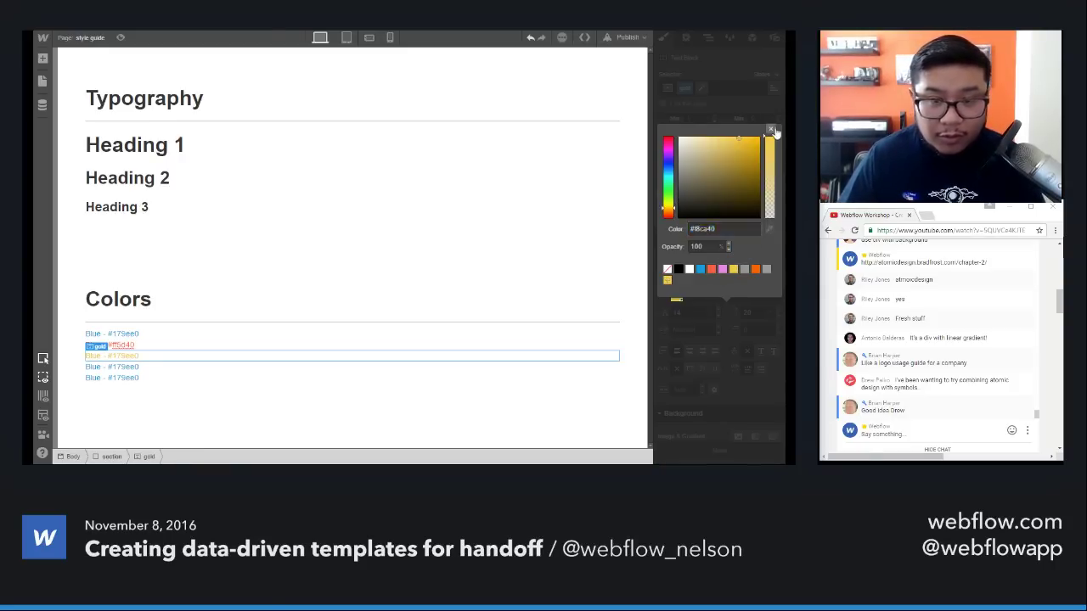
click(766, 130)
Step: Change the third color label to read "Gold - #f8ca40"
double_click(125, 356)
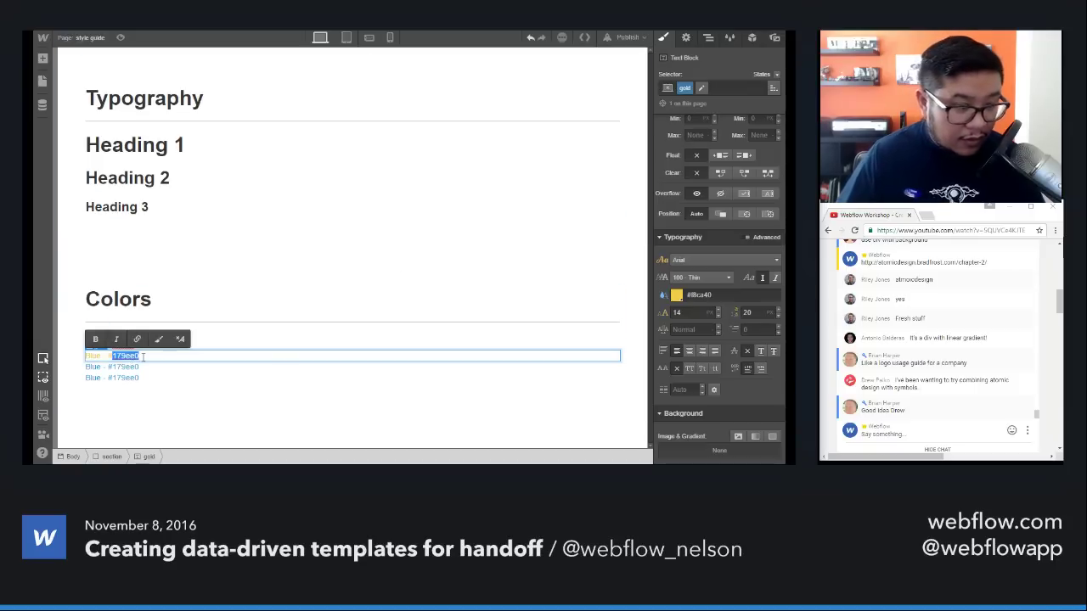
key(ctrl+v)
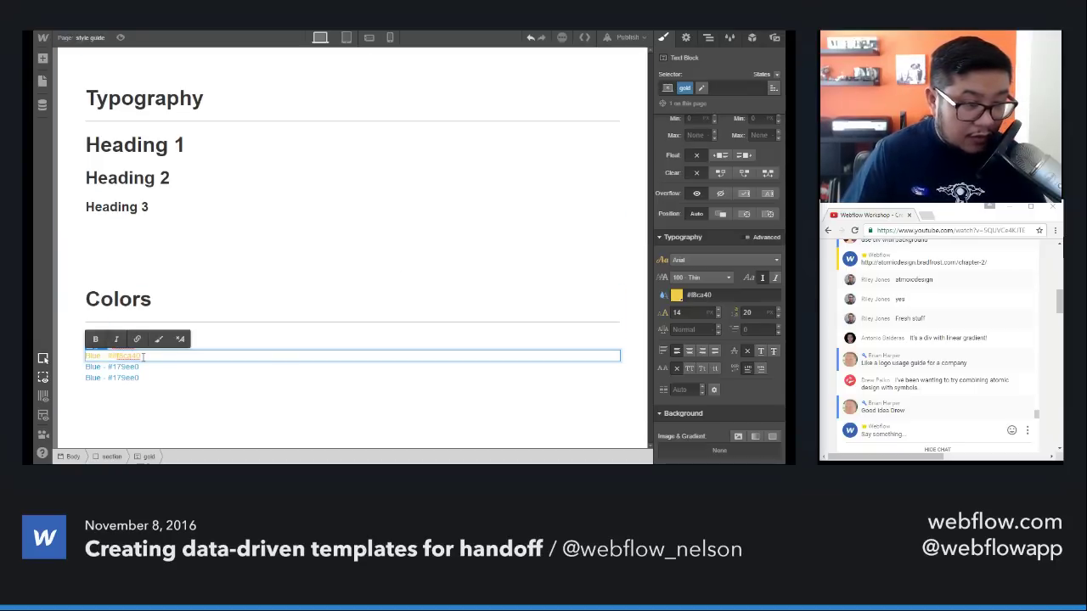
double_click(93, 356)
text(Gold)
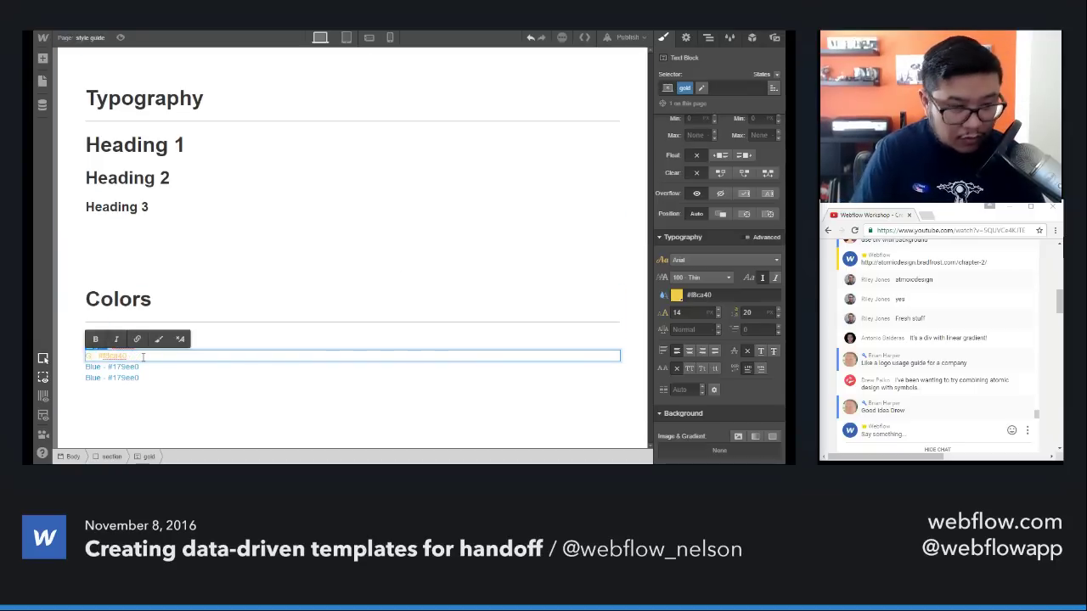
key(Escape)
Step: Change the second color label to read "Red - ff5d40"
click(93, 345)
double_click(93, 345)
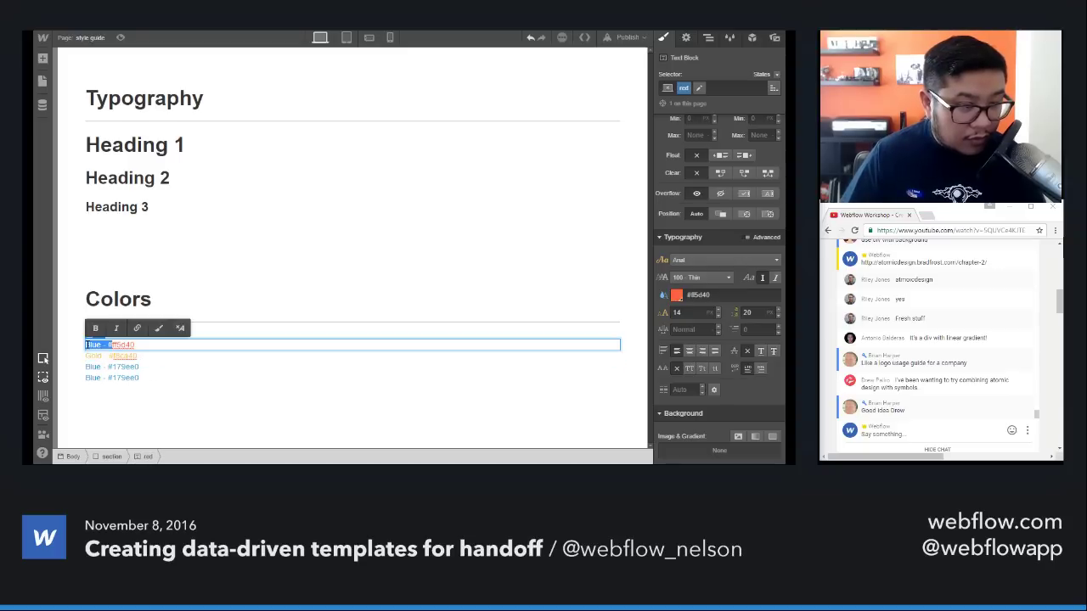
key(Right)
key(Right)
key(Right)
key(Right)
key(Right)
key(Right)
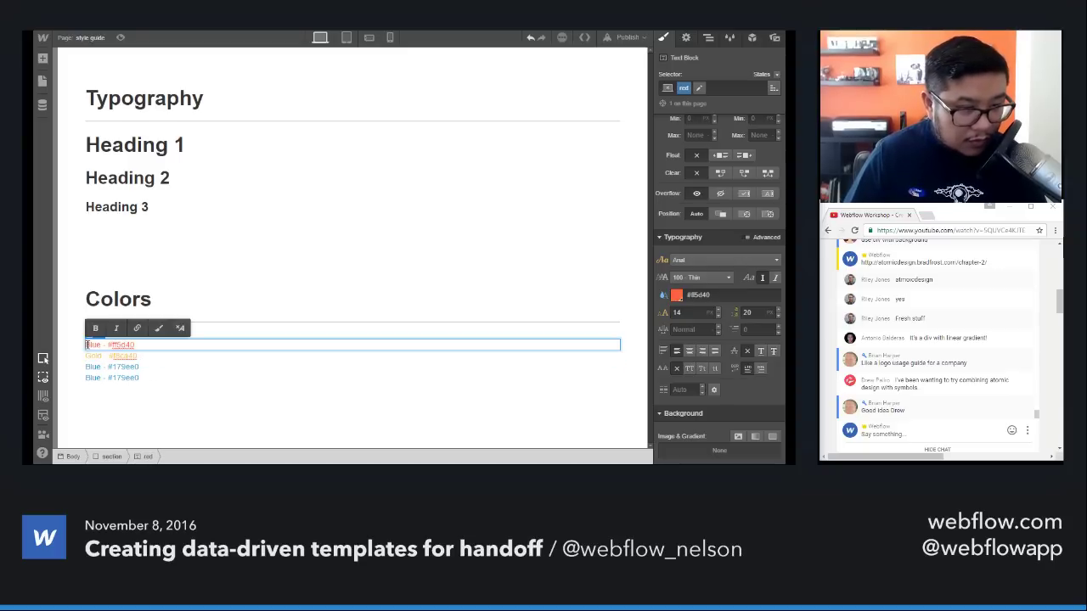
double_click(88, 345)
text(Red)
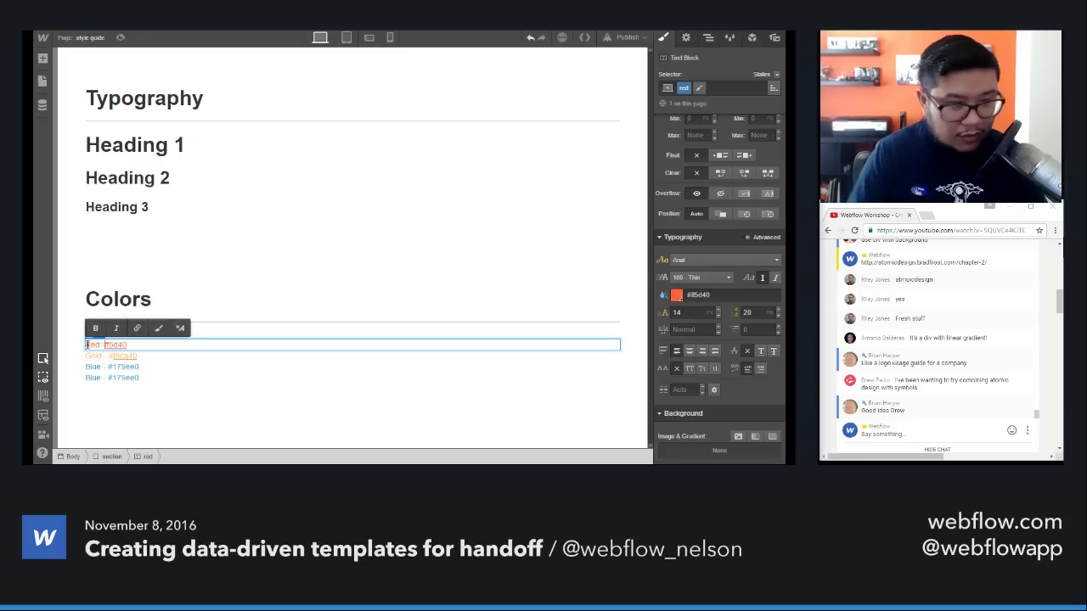
key(Escape)
Step: Delete the two leftover Blue text blocks below the Gold label
click(152, 358)
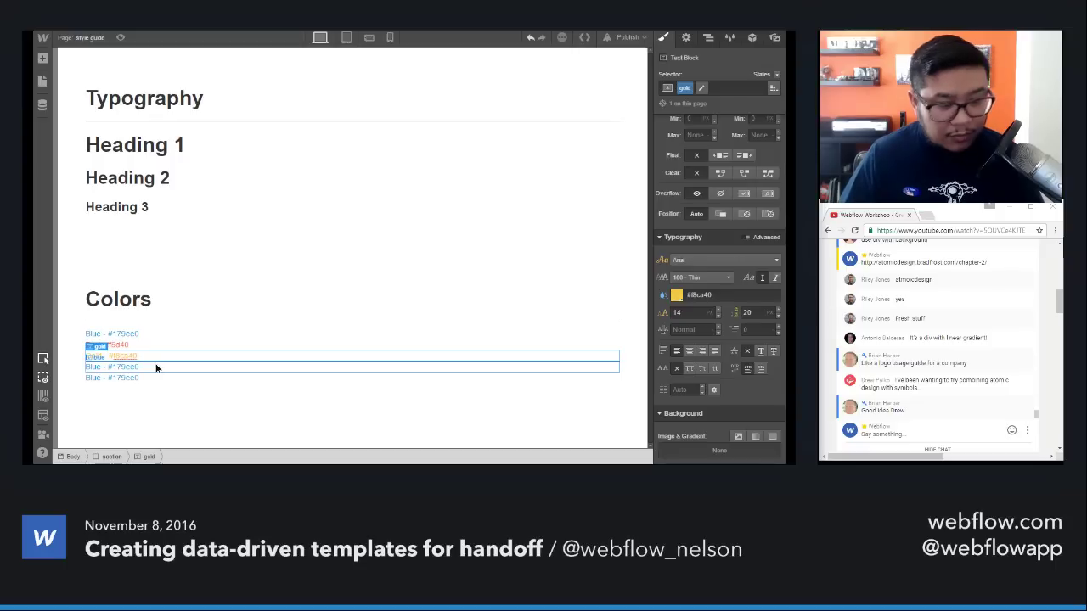
click(156, 368)
key(Delete)
key(Delete)
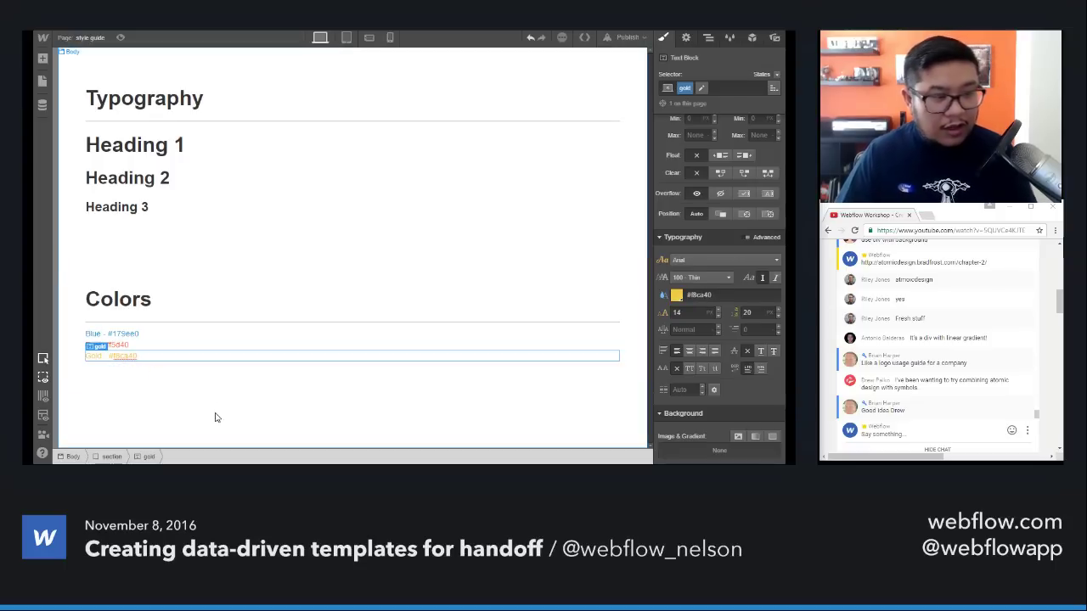
Step: Duplicate the whole Colors section directly below the original
click(290, 388)
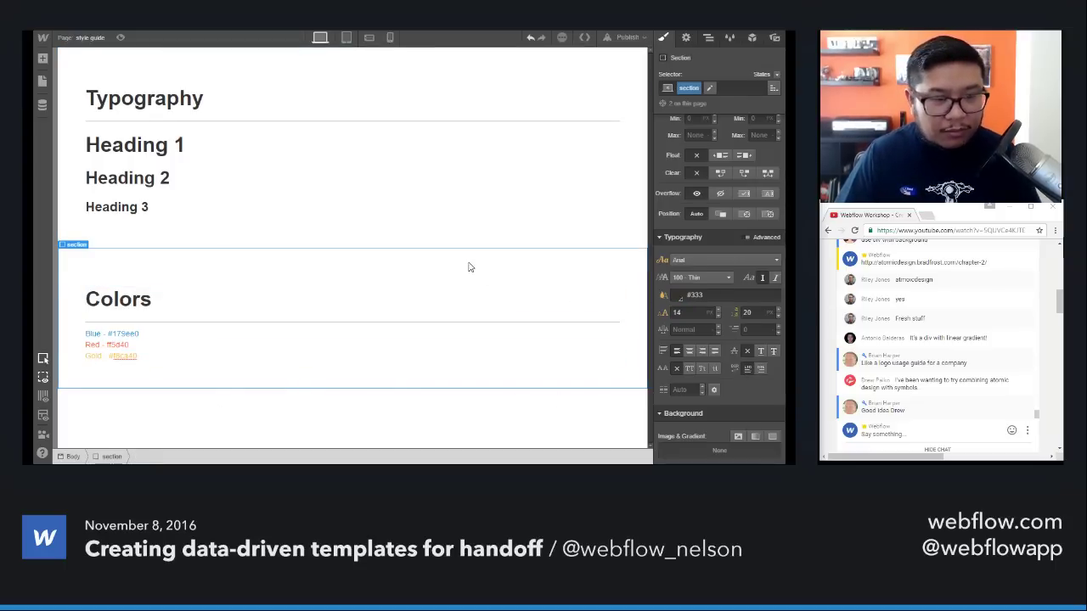
key(ctrl+c)
key(ctrl+v)
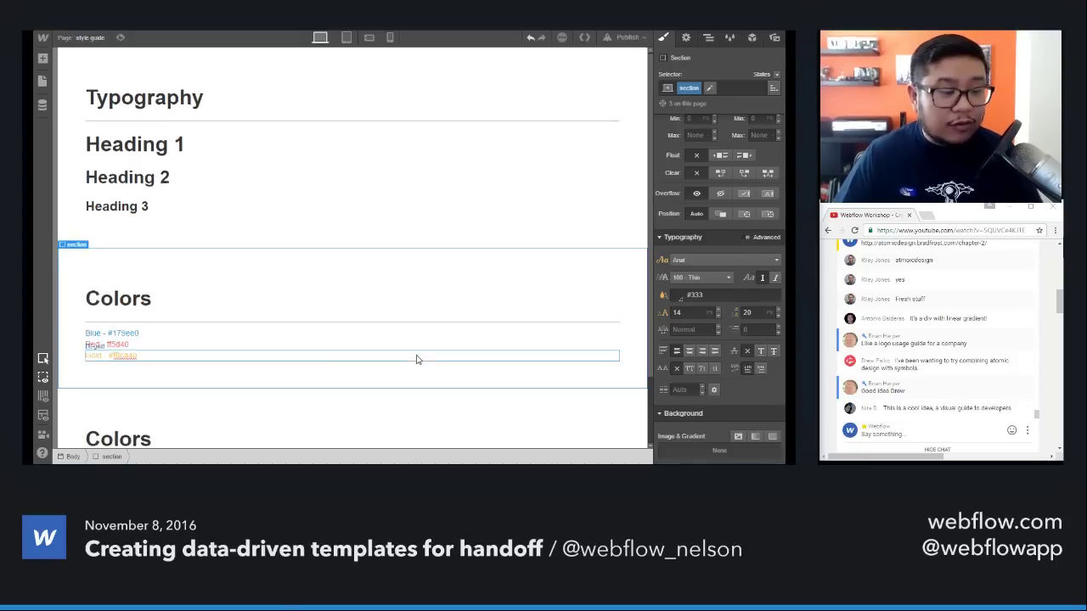
Step: Change the title of the duplicated section to "Components"
scroll(365, 382, down, 1)
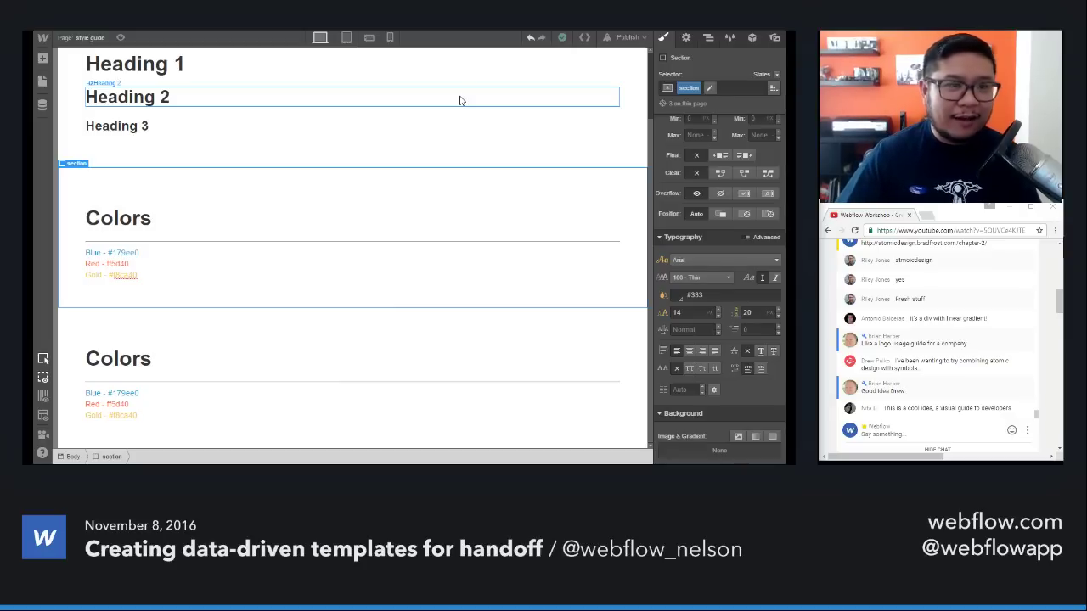
double_click(146, 360)
text(Comp)
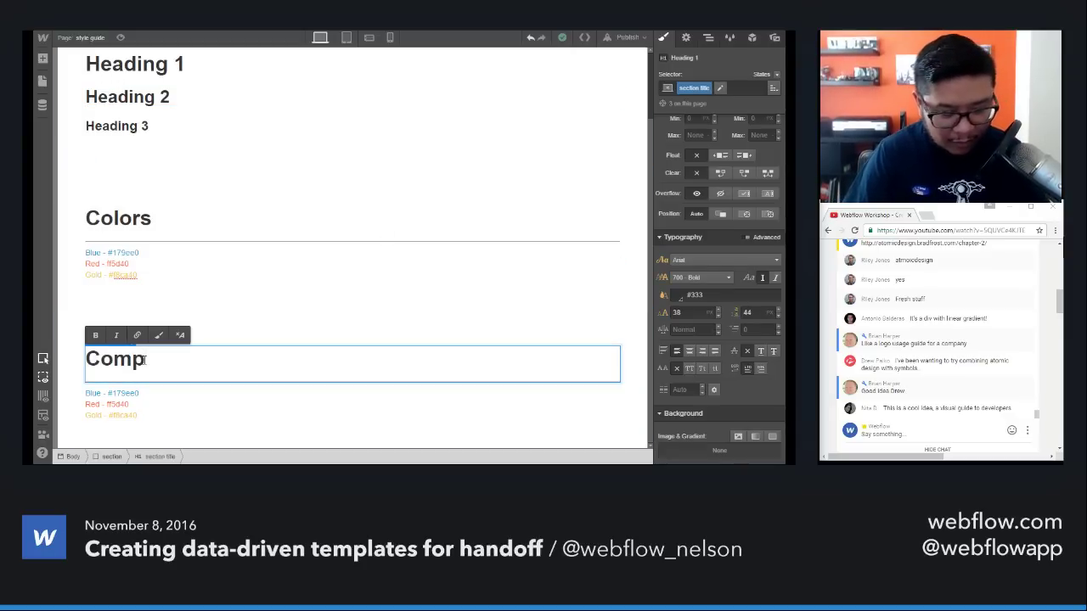
text(onents)
key(Escape)
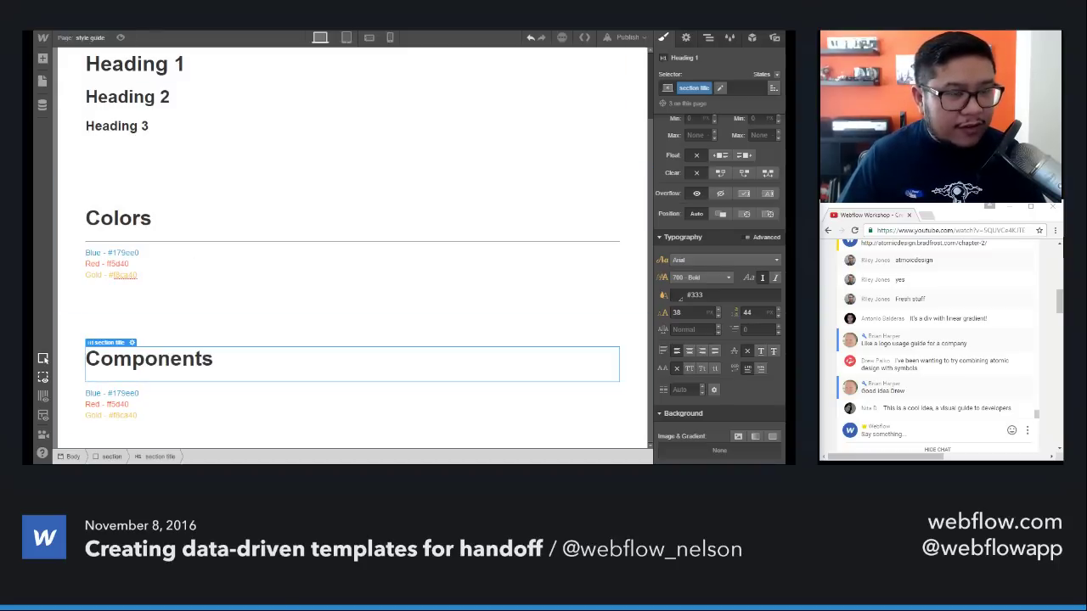
Step: Examine the live blog banner on the Home page as a component example and return to the style guide page
key(p)
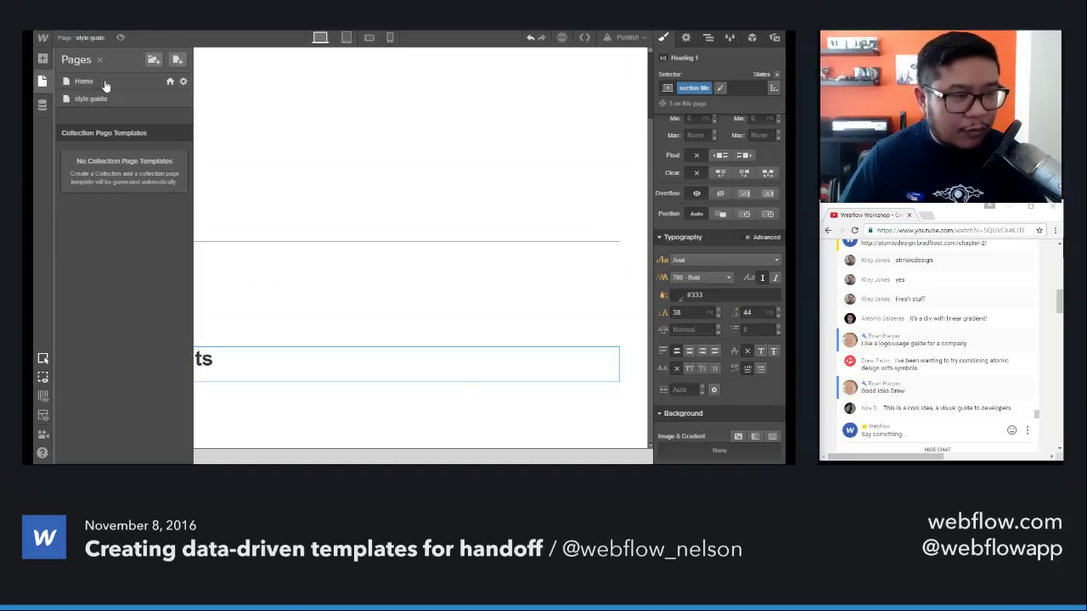
click(85, 82)
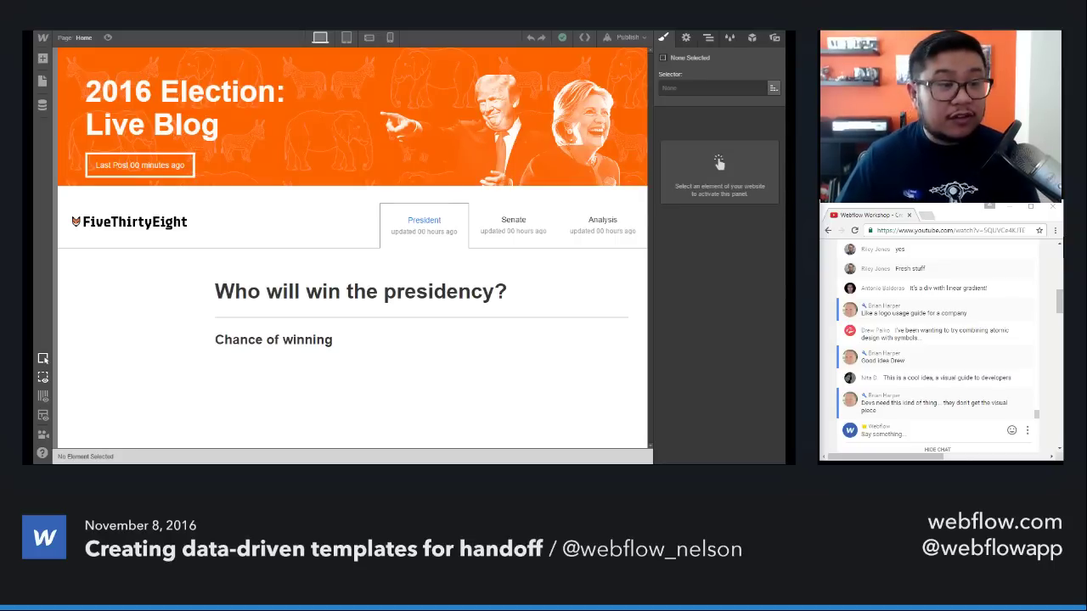
click(296, 76)
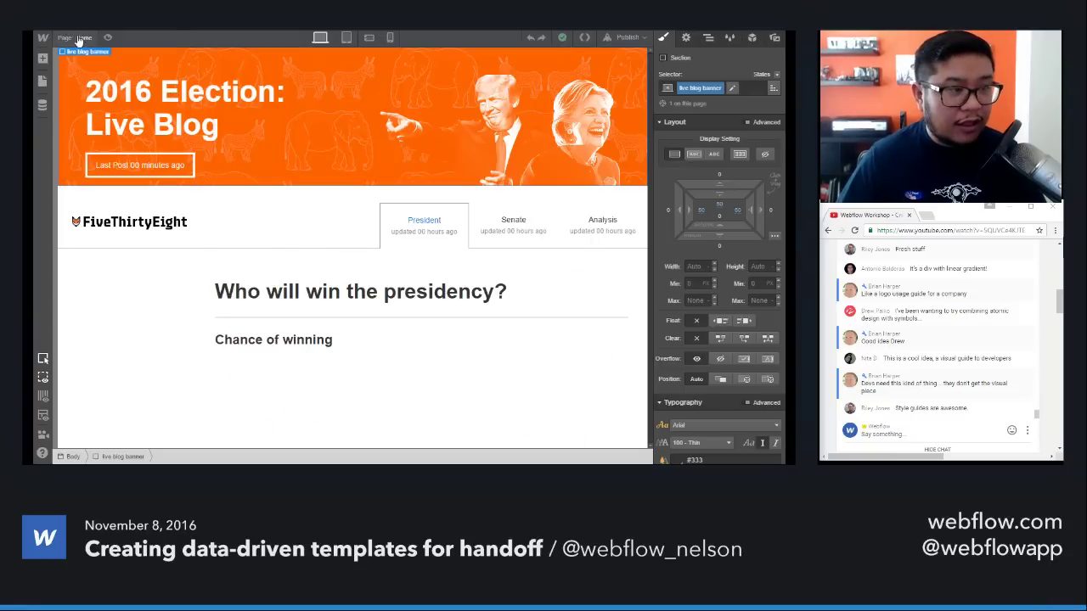
click(77, 40)
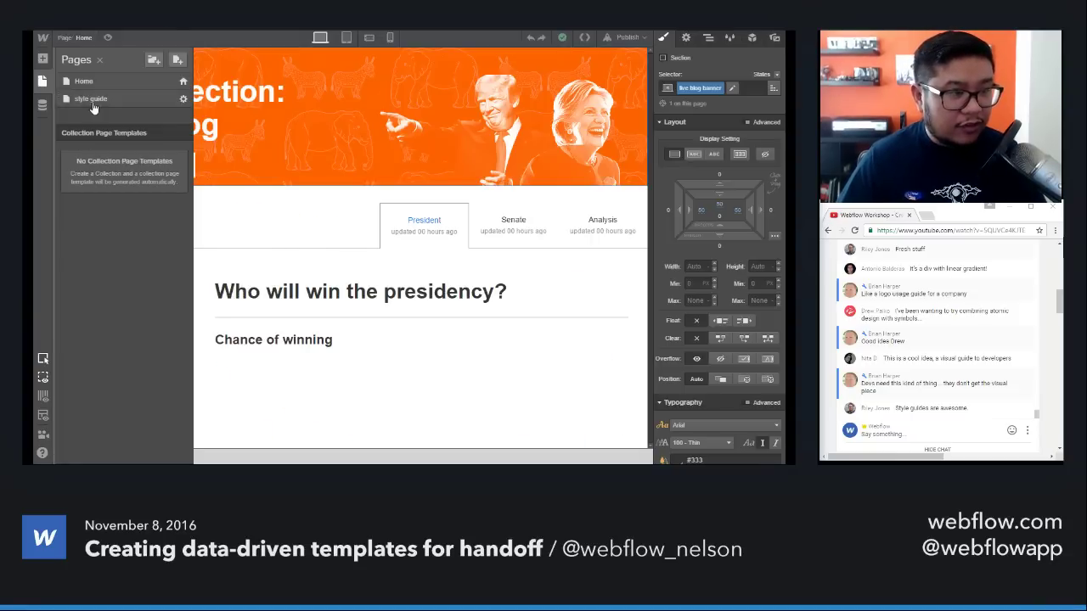
click(95, 106)
Step: Delete the three color labels from the Components section and add an empty div block under its title
scroll(181, 394, down, 1)
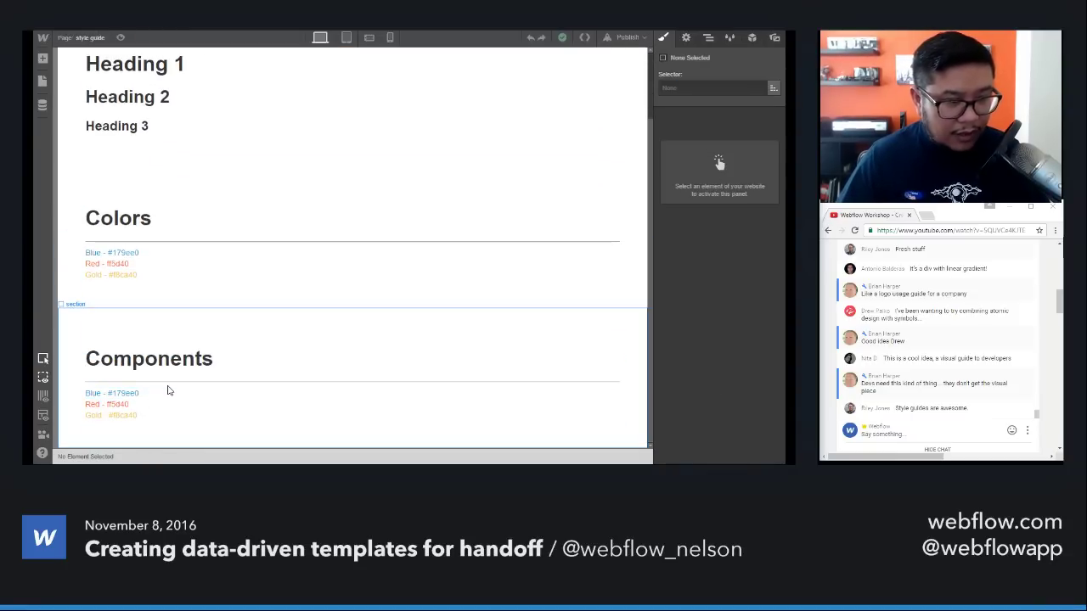
click(174, 396)
key(Delete)
key(Delete)
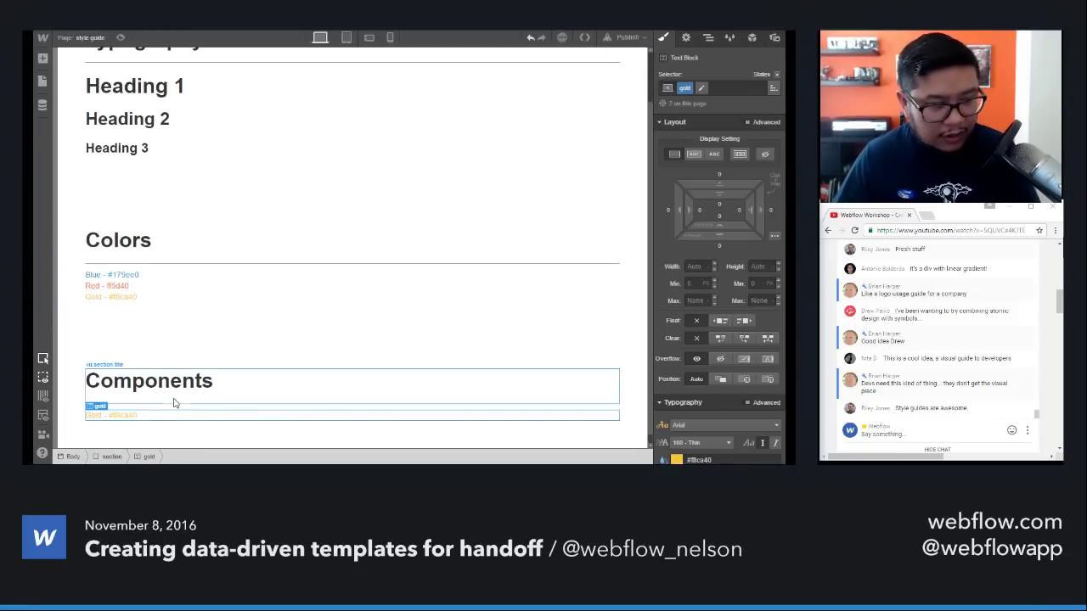
key(Delete)
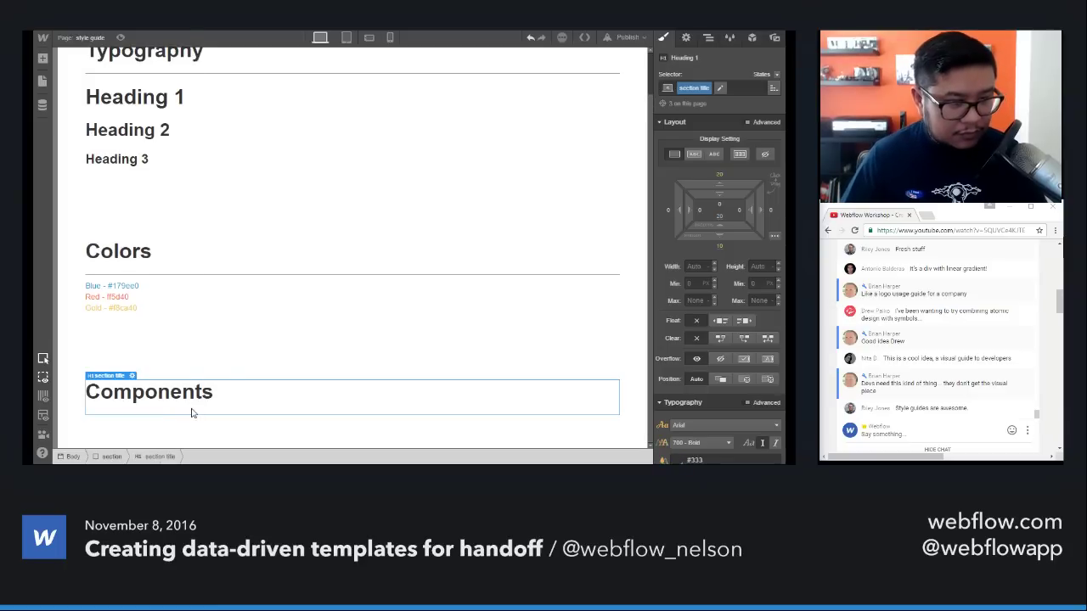
key(a)
drag(79, 175, 226, 368)
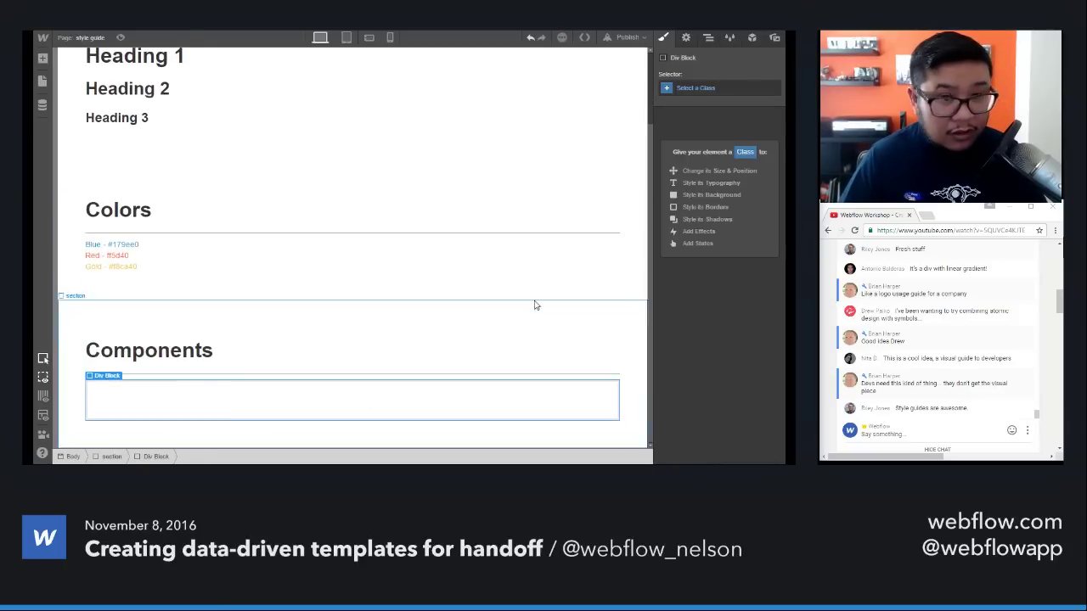
Step: Apply the existing "live blog banner" class to the empty div block in the Components section
click(697, 89)
text(llave)
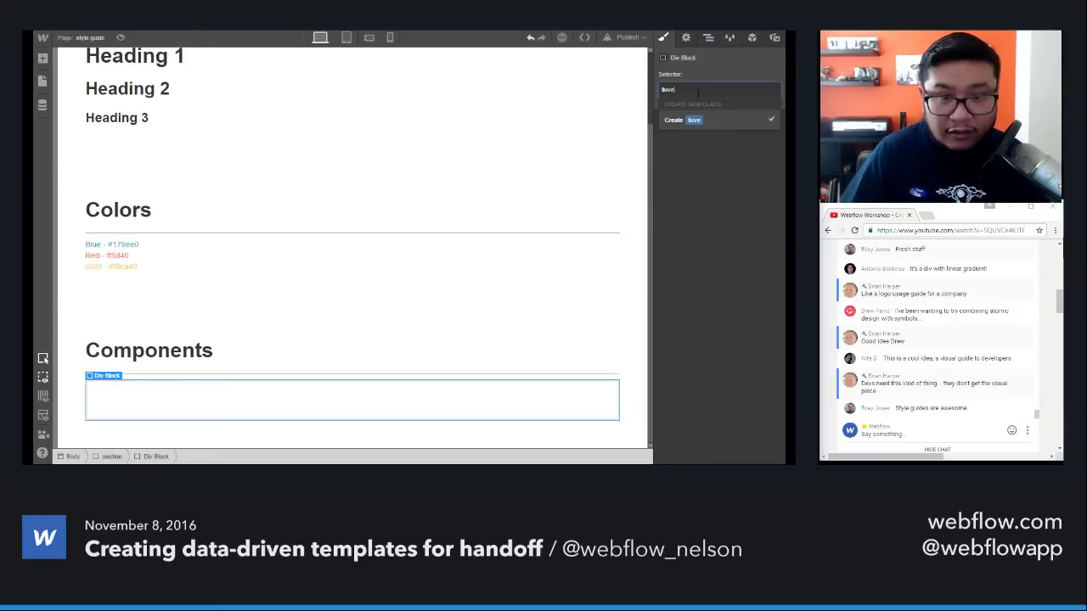
key(Down)
key(Return)
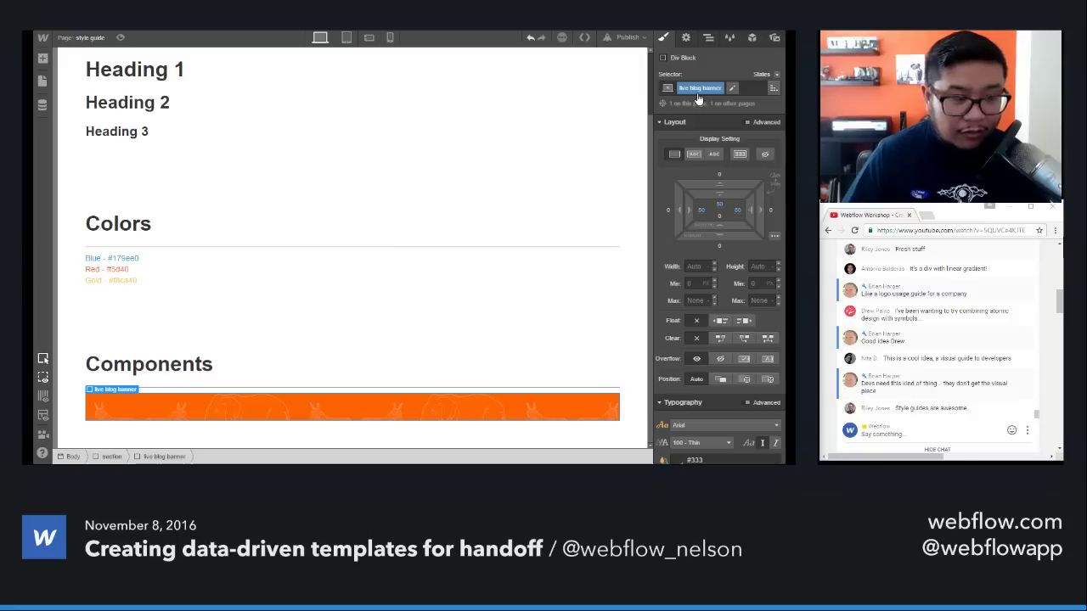
click(545, 436)
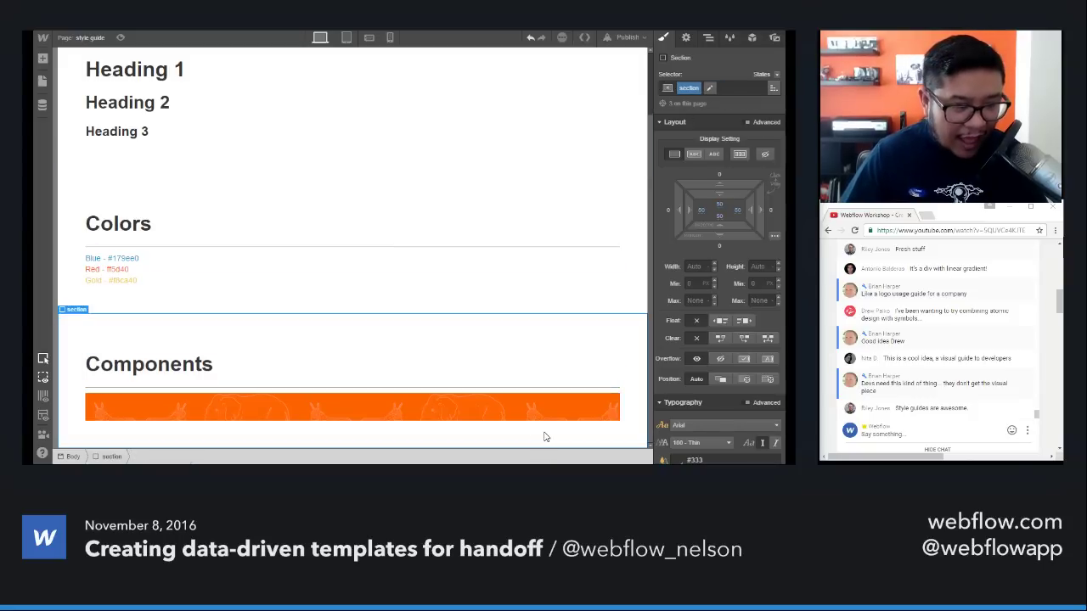
Step: Add an H4 heading reading "Live Blog Banner" between the Components title and the orange banner
click(447, 417)
key(a)
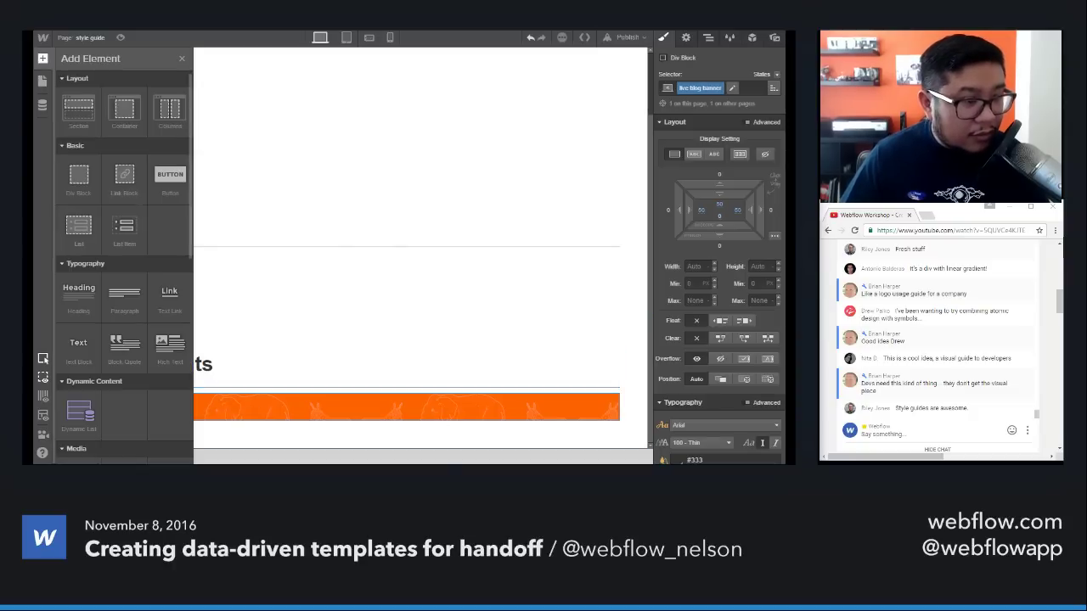
drag(85, 290, 252, 416)
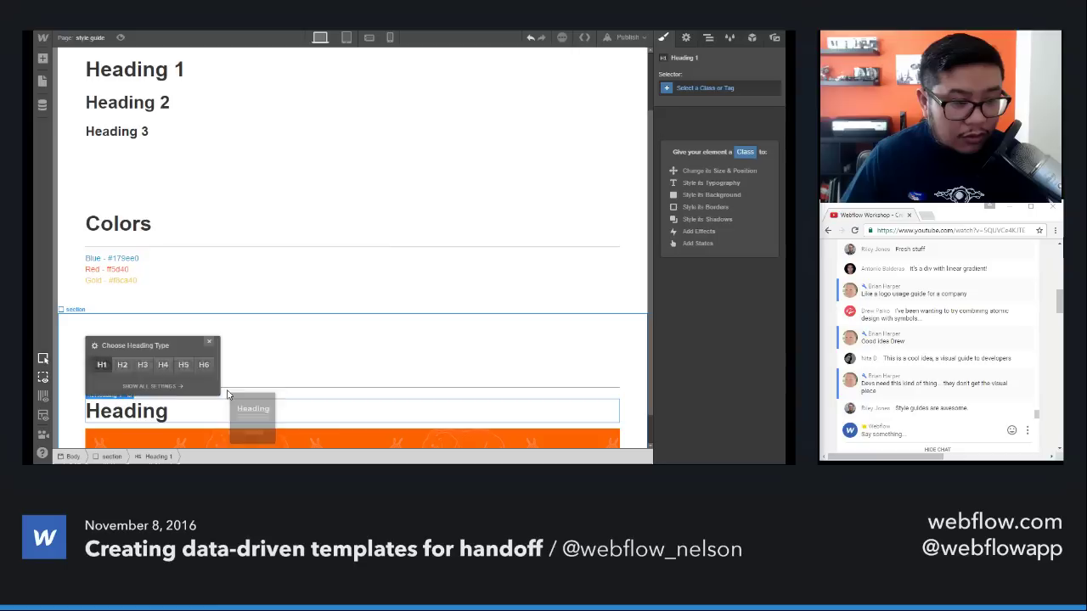
click(163, 364)
click(210, 344)
double_click(111, 399)
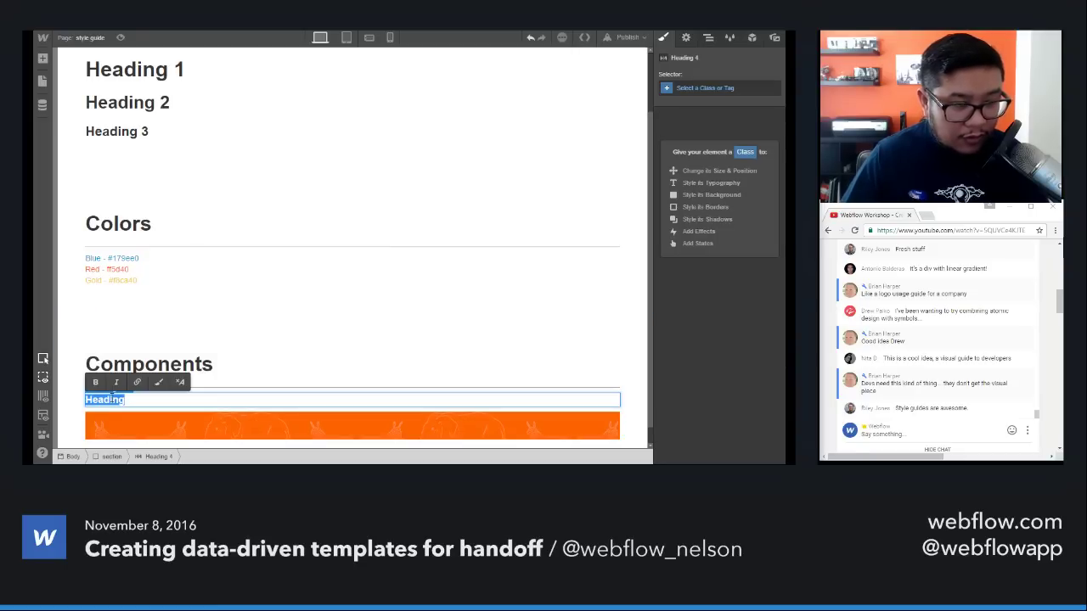
text(Live Blog Bann)
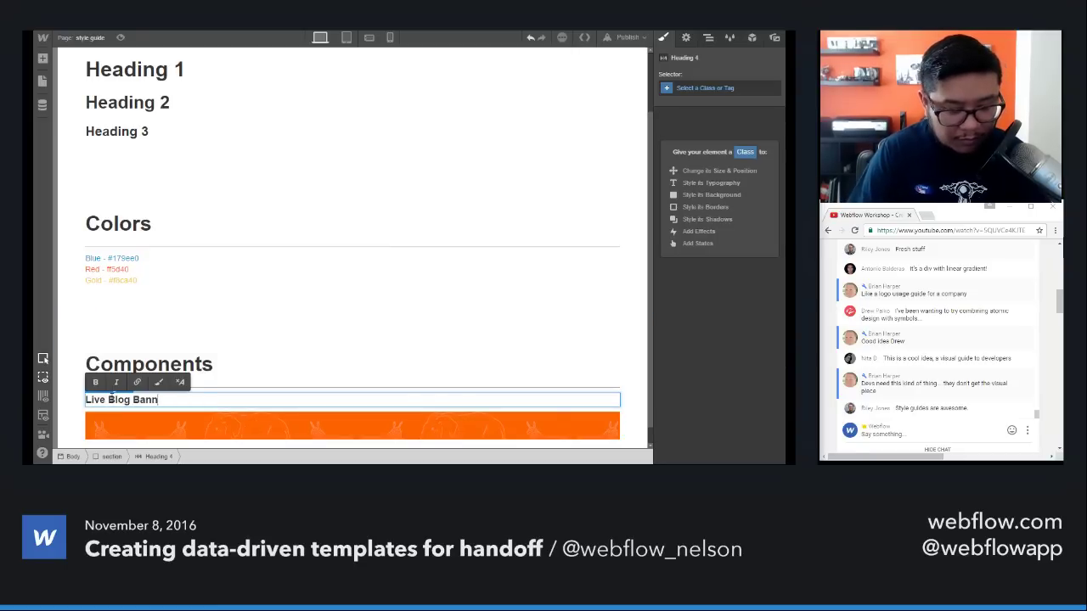
text(er)
key(Escape)
scroll(274, 427, down, 1)
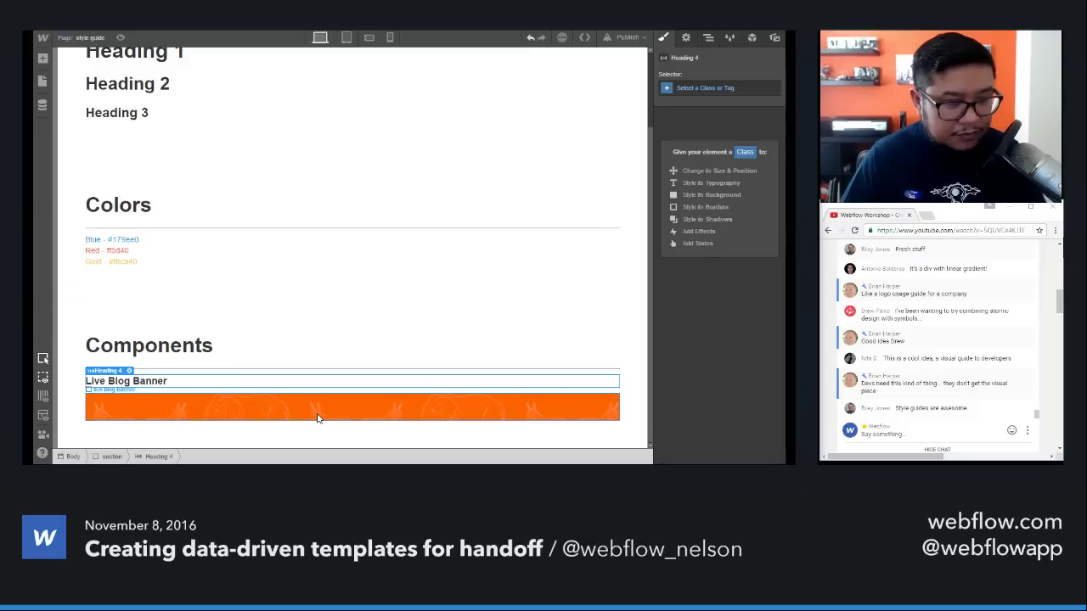
Step: Group the Live Blog Banner heading and its banner inside a new div block in the Components section
click(710, 39)
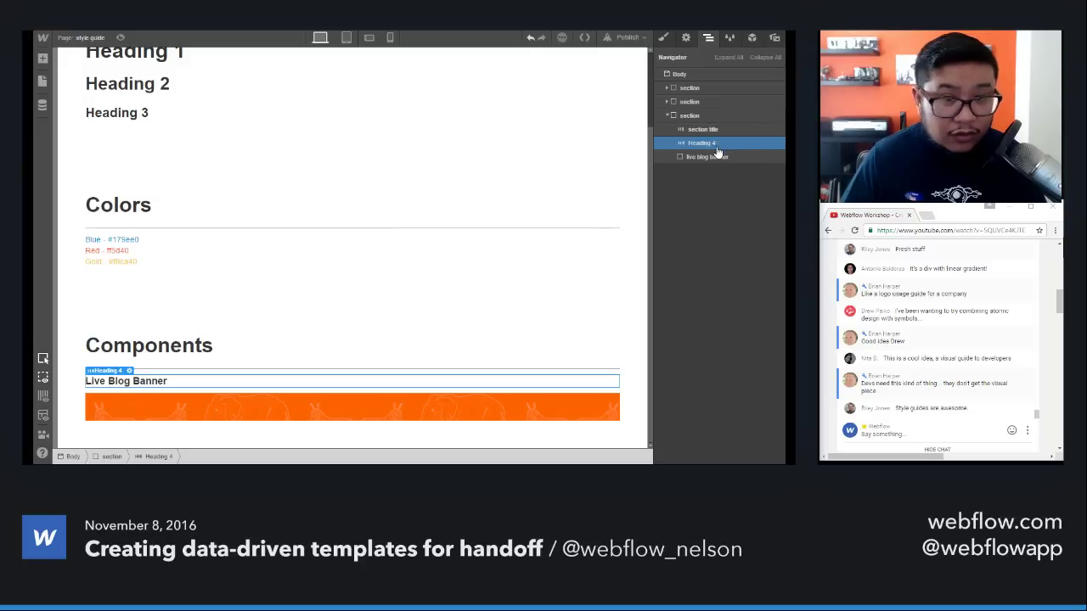
key(a)
drag(80, 174, 365, 405)
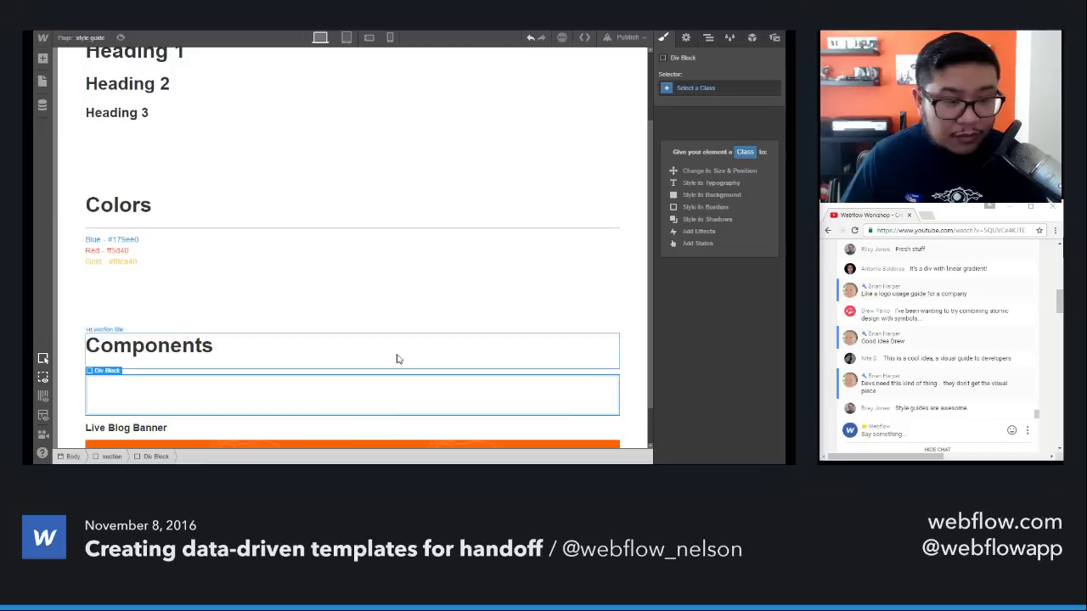
key(ctrl+z)
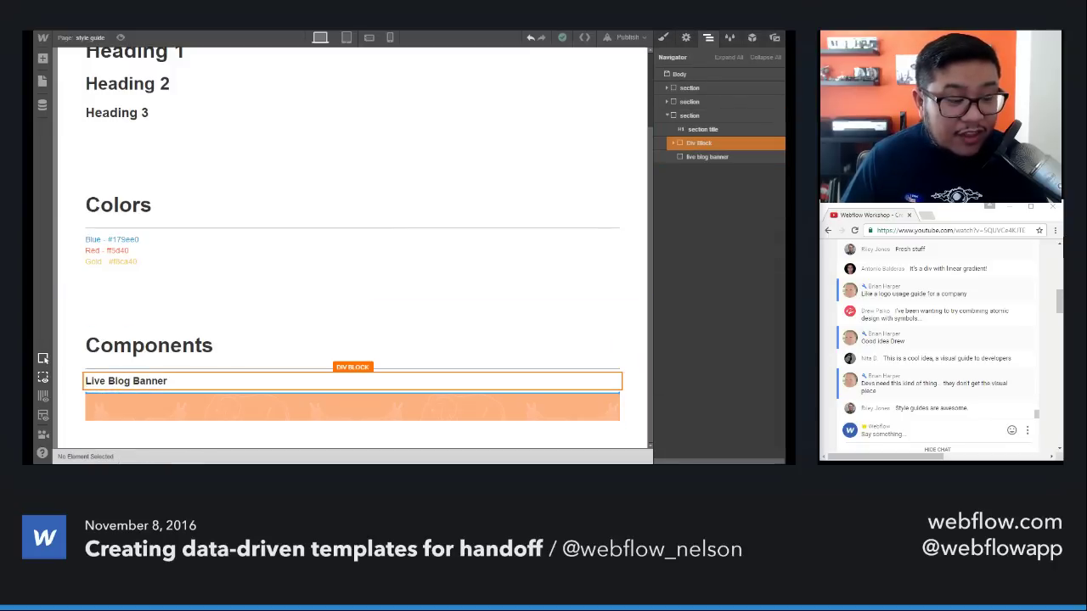
key(s)
key(z)
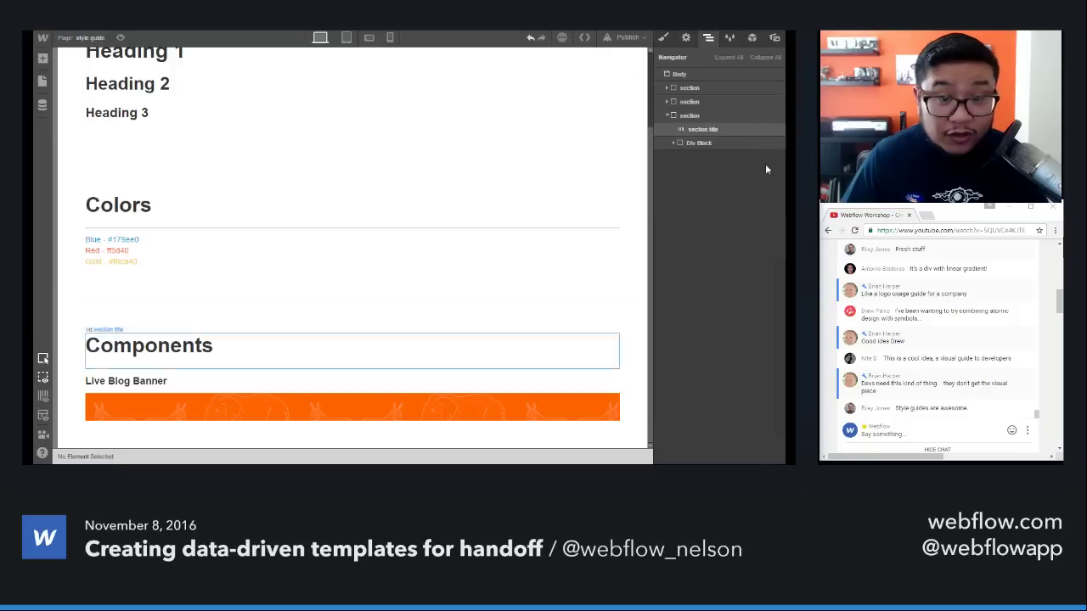
click(683, 143)
click(673, 143)
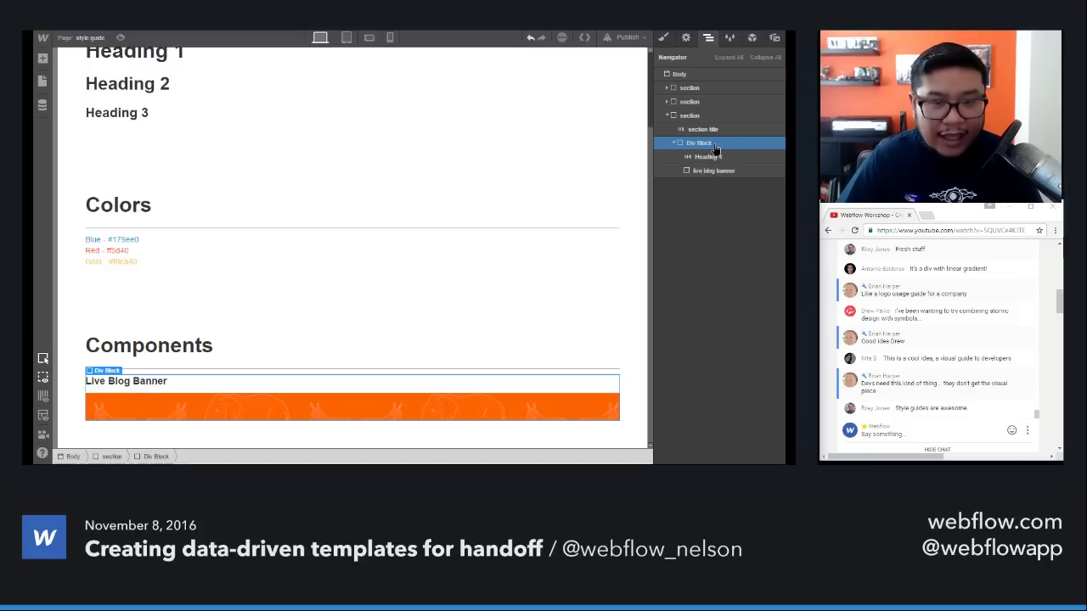
Step: Duplicate the div block holding the heading and banner, and change the copy's heading to "Button Styles"
key(ctrl+d)
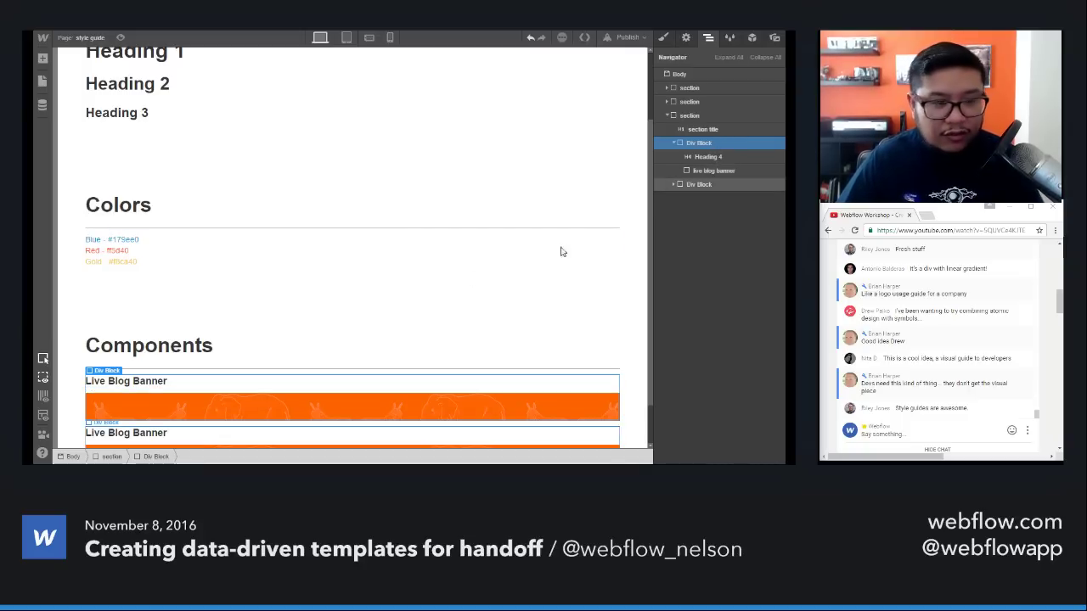
scroll(339, 339, down, 1)
double_click(141, 382)
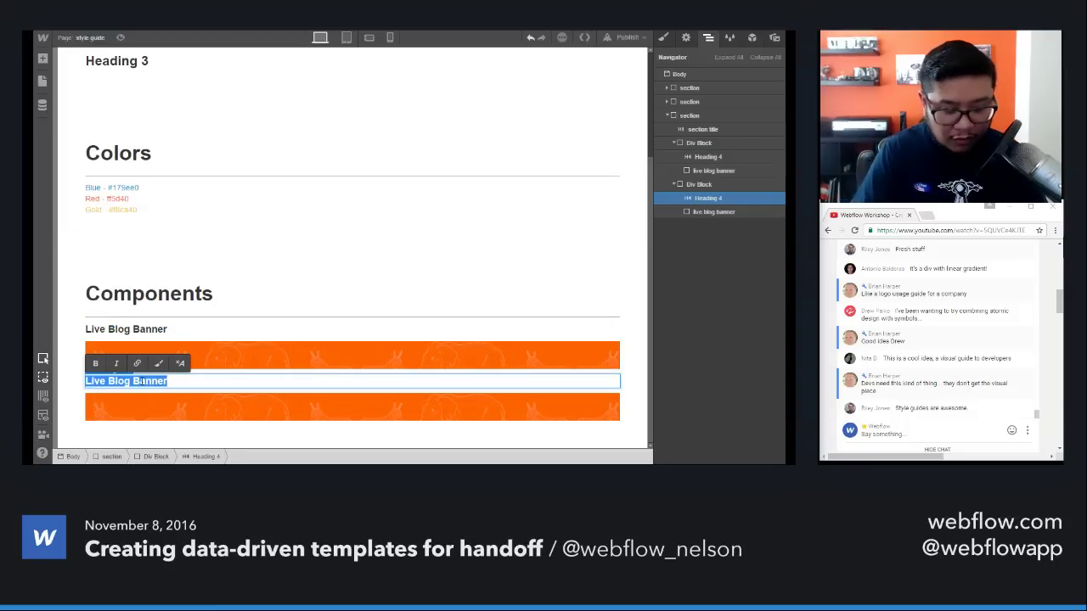
text(Button Styles)
key(Escape)
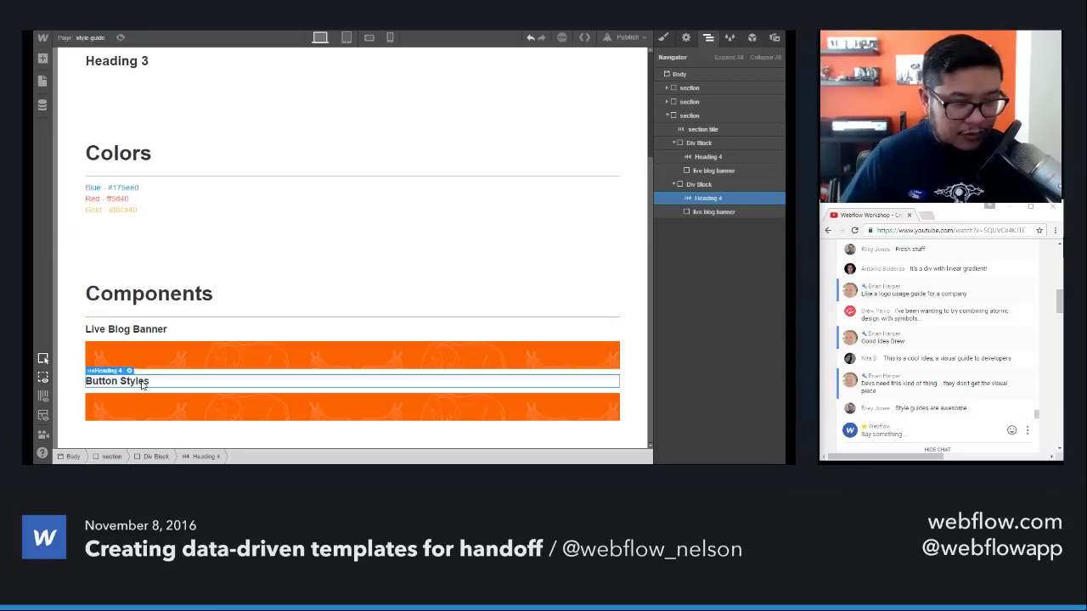
Step: Replace the orange banner in the Button Styles block with a button labeled "Default Button"
click(158, 398)
key(Delete)
key(a)
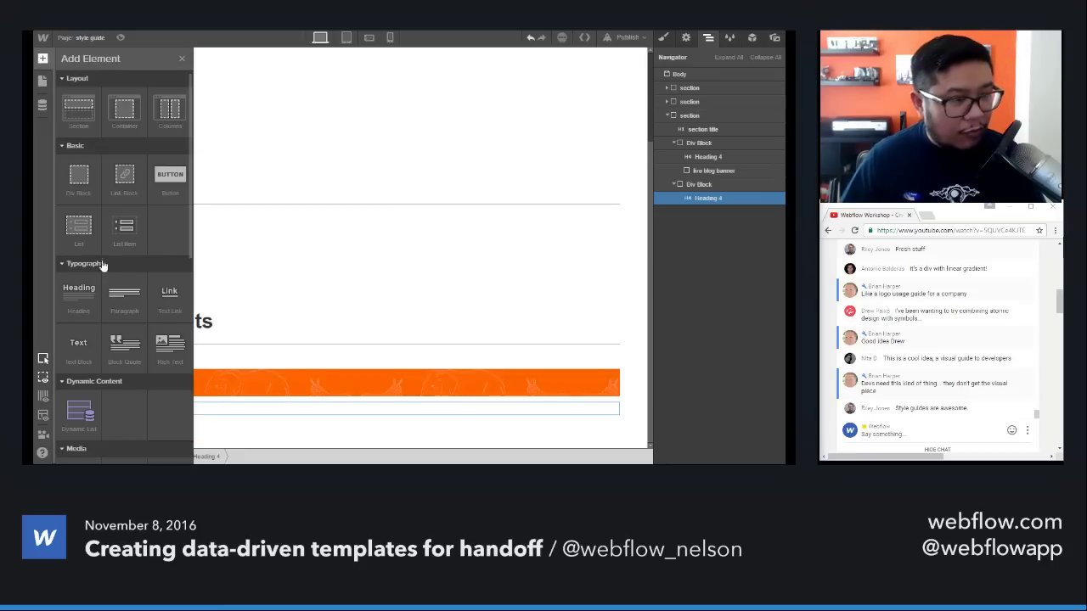
click(165, 195)
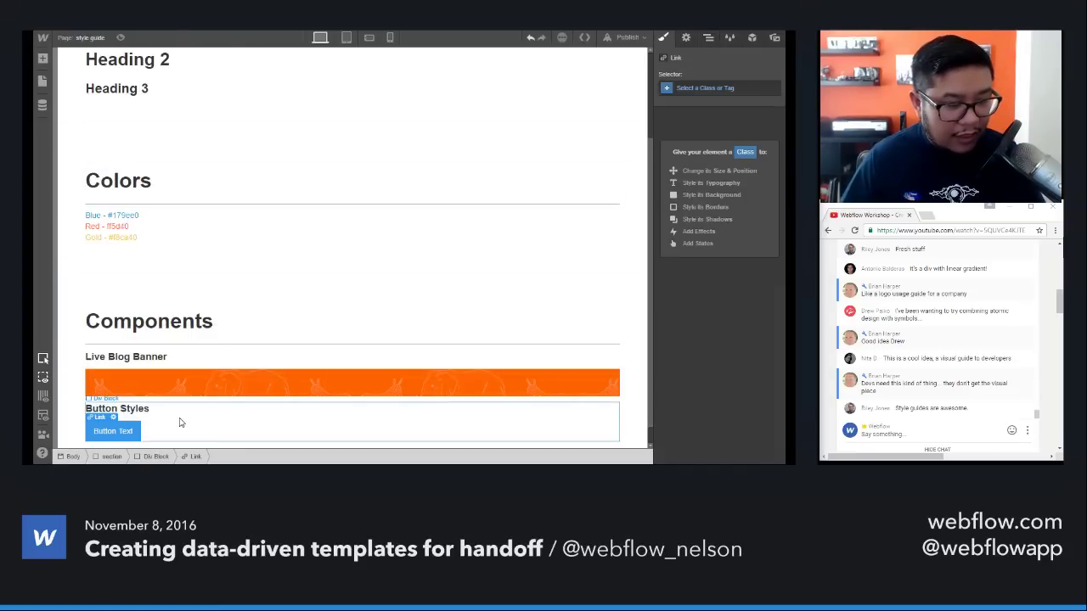
scroll(133, 424, down, 1)
double_click(123, 411)
text(Default But)
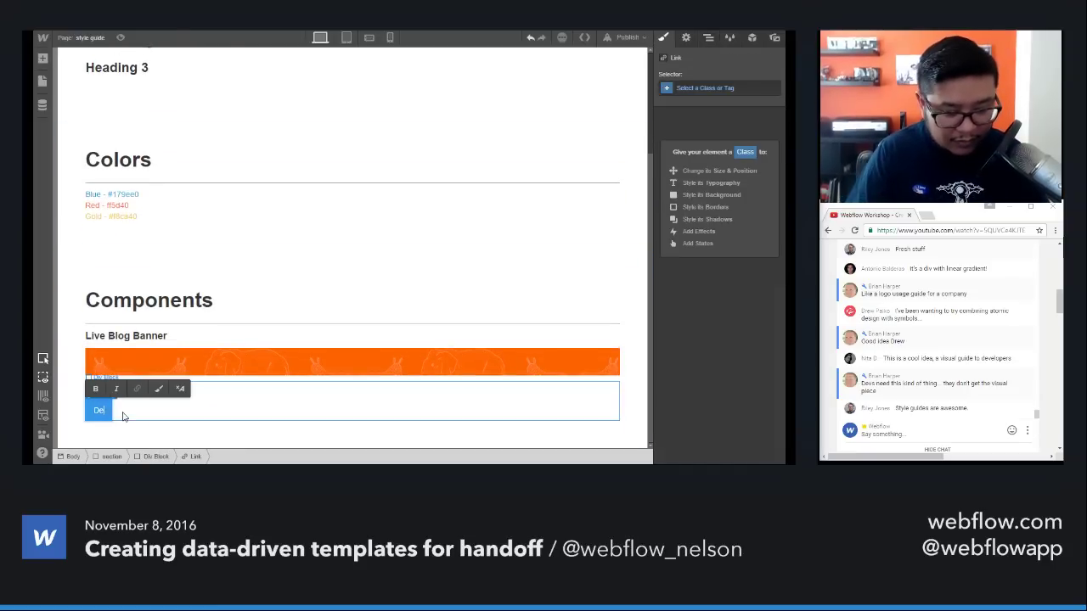
text(ton)
key(Escape)
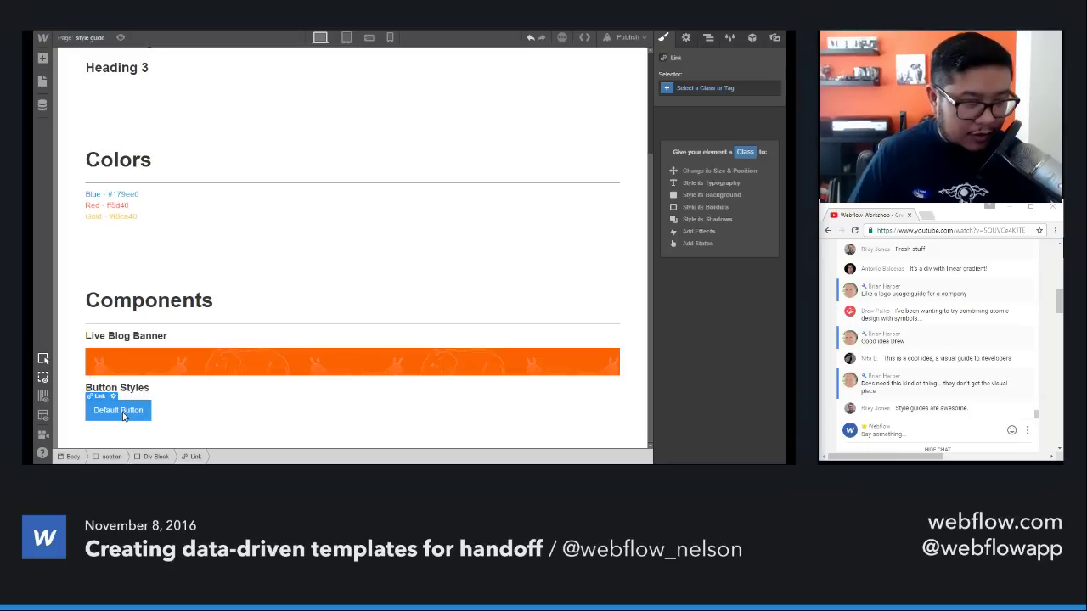
Step: Duplicate the default button, then replace the duplicate with the "read blog button" from the Home page banner
key(ctrl+v)
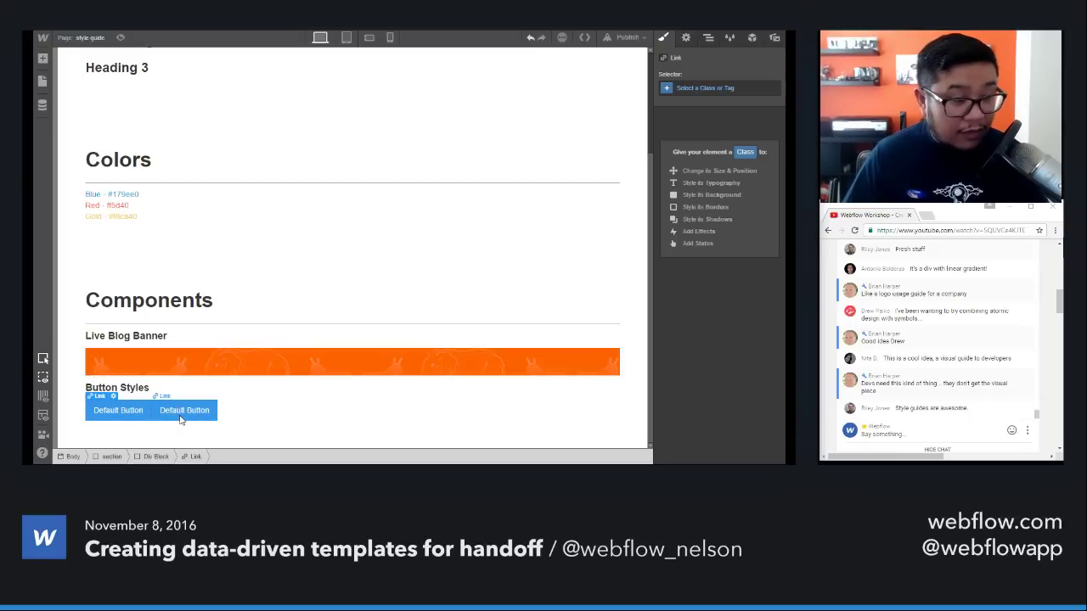
click(184, 412)
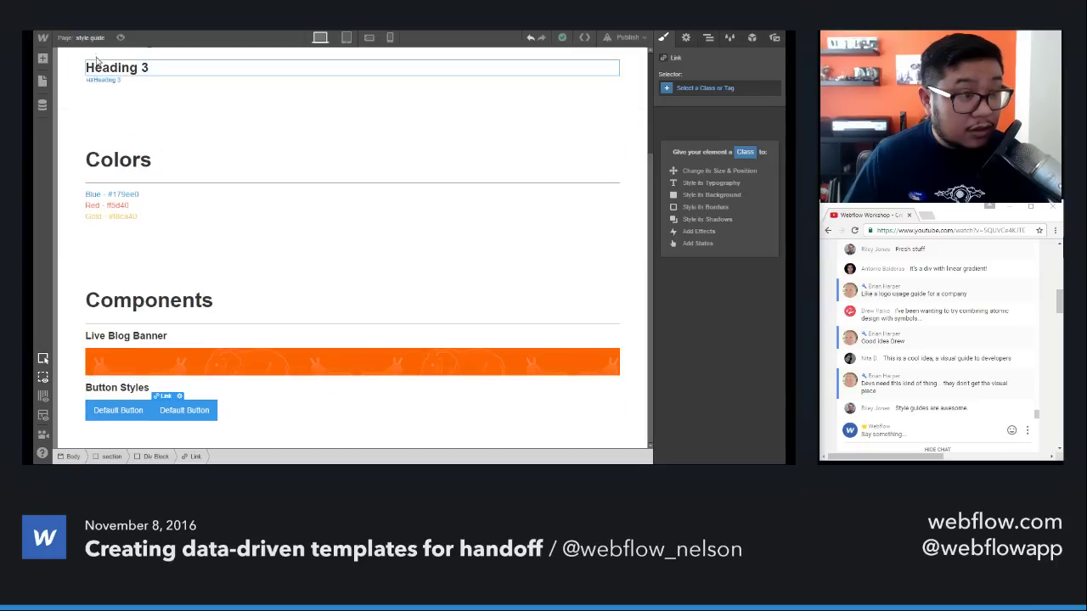
click(93, 39)
click(100, 83)
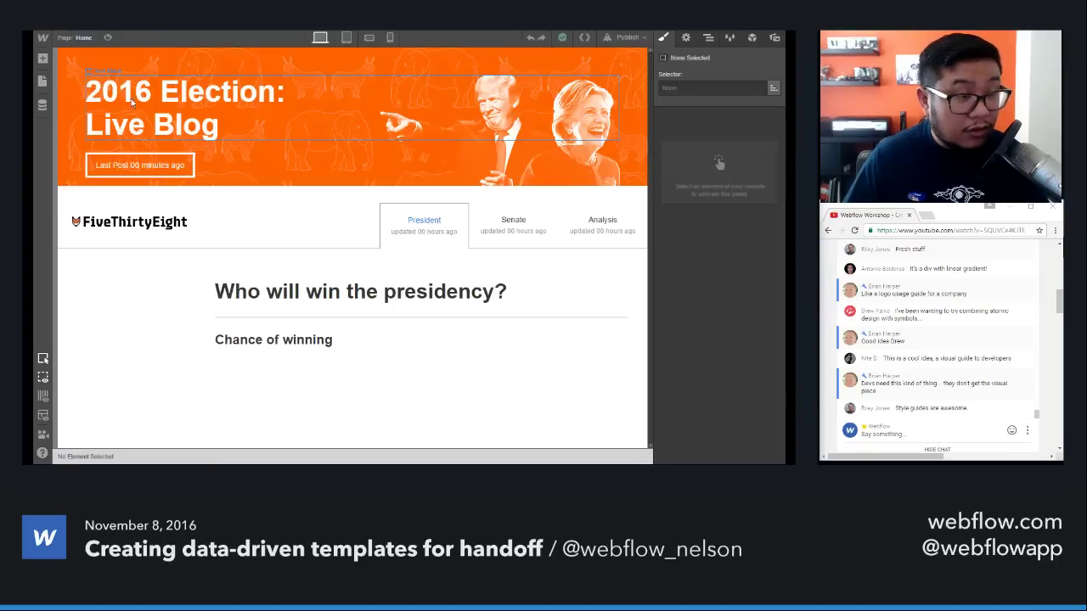
click(144, 150)
click(82, 37)
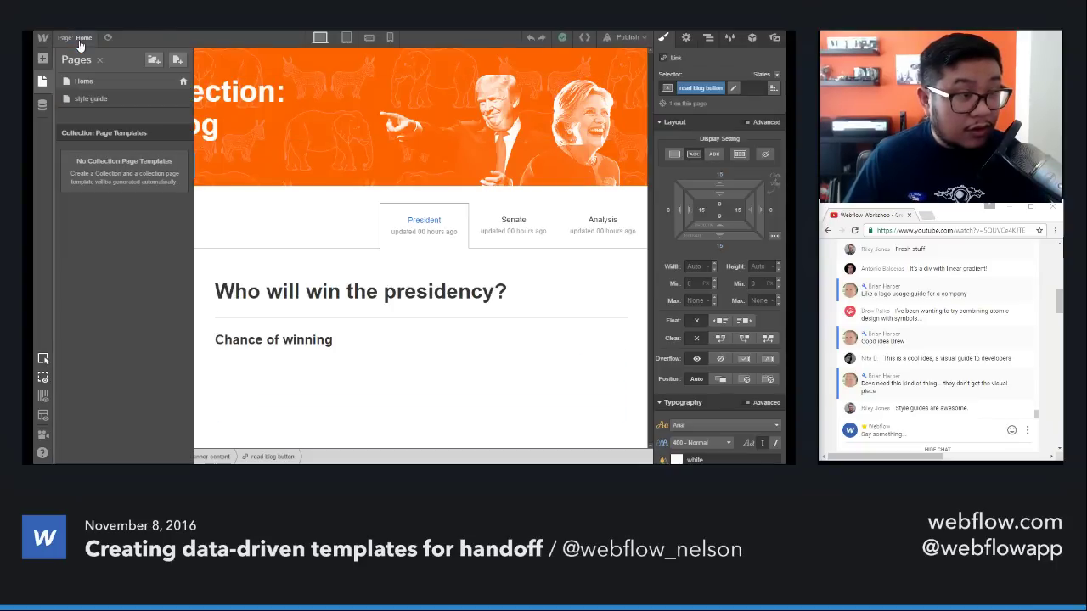
click(94, 100)
scroll(177, 304, down, 3)
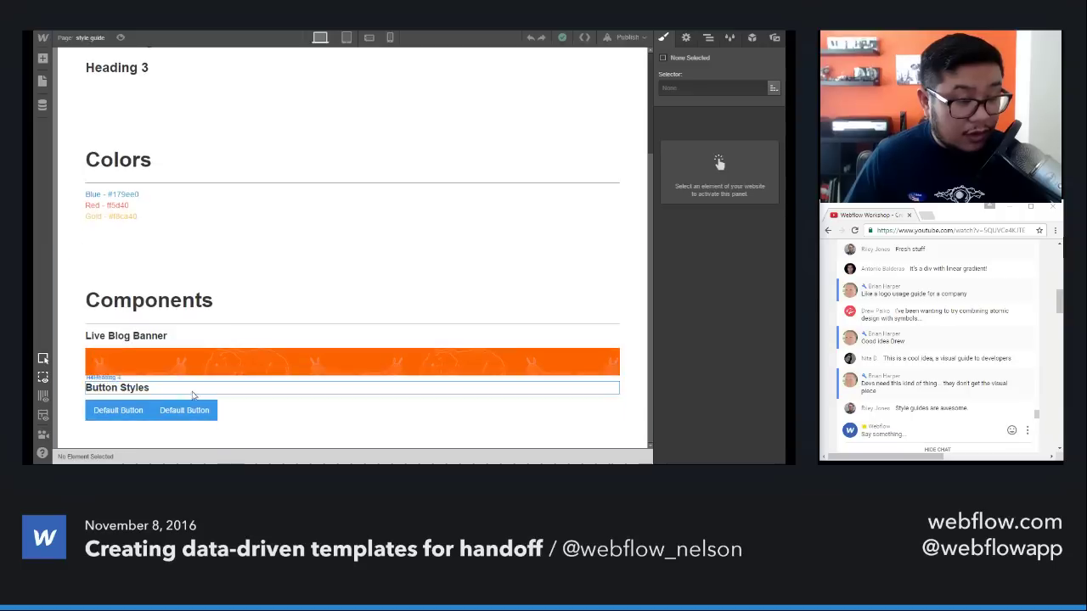
click(181, 411)
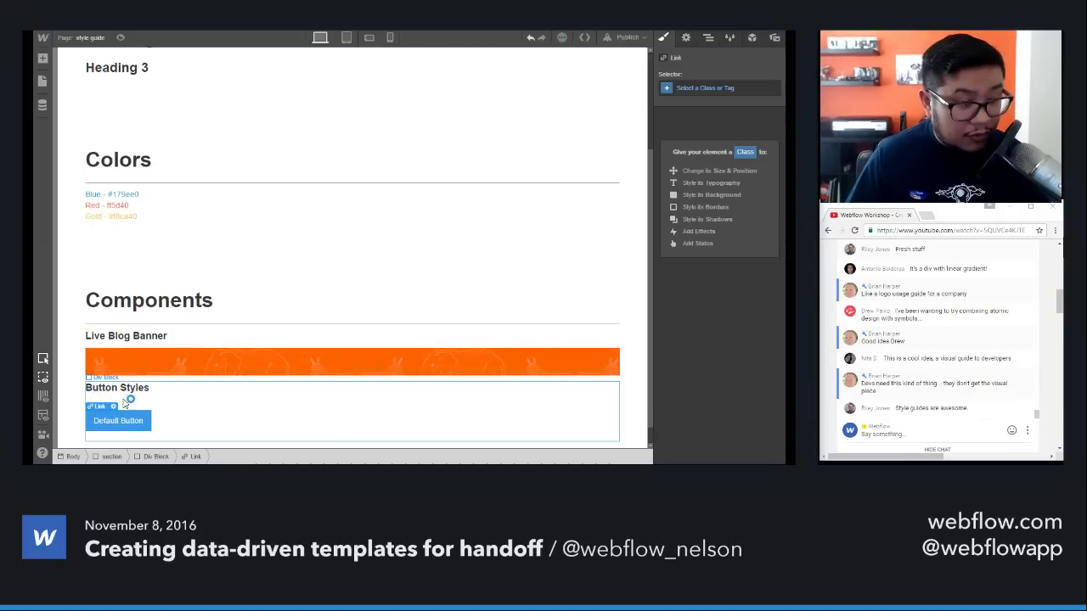
click(173, 432)
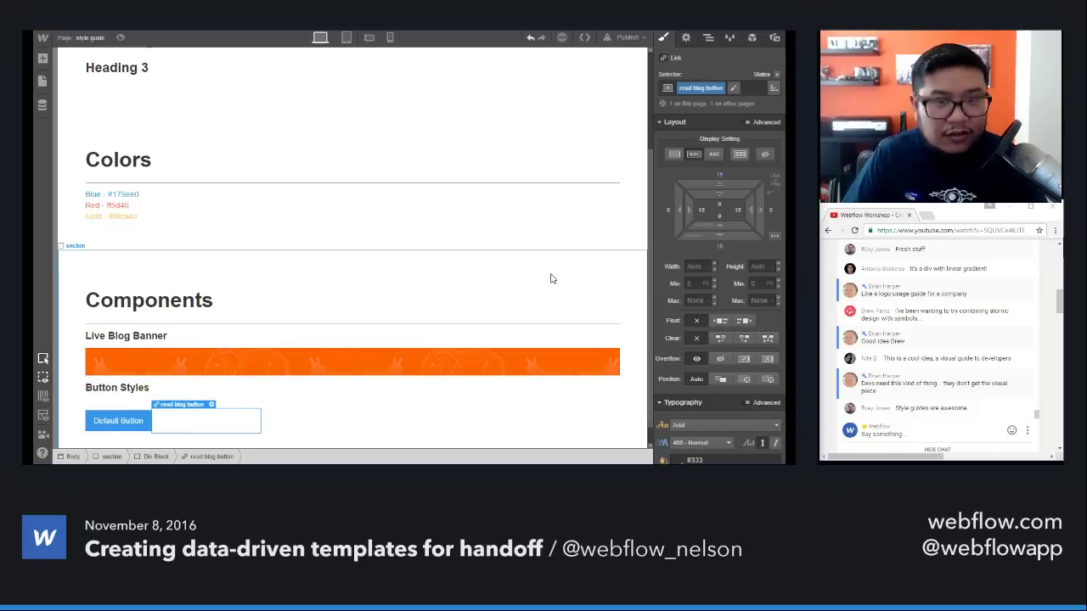
Step: Nest the read blog button in a new div block below the default button and open that div's class selector
key(a)
drag(78, 174, 170, 432)
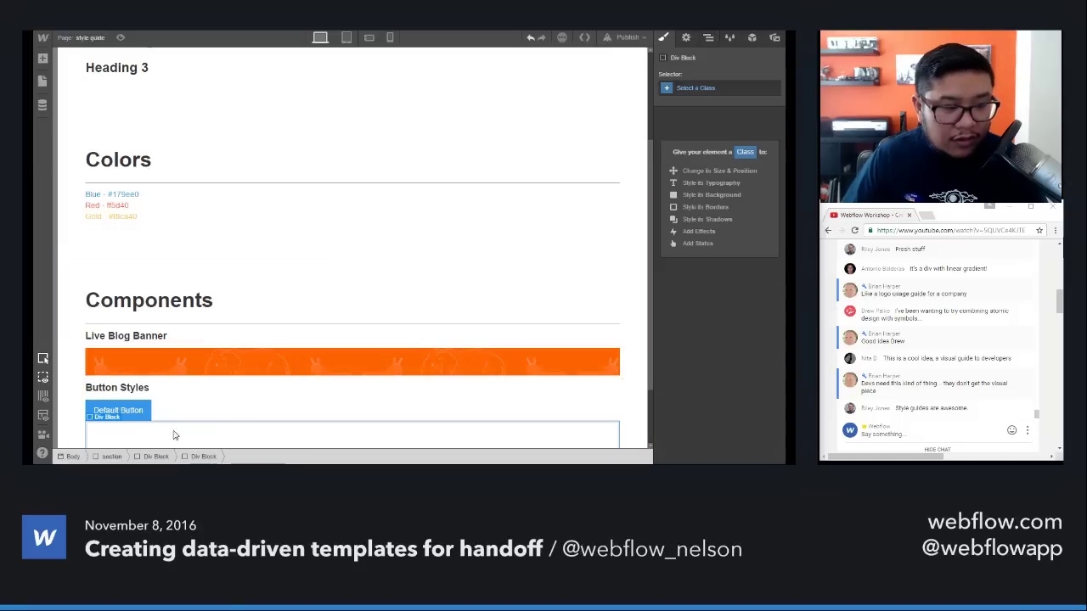
click(708, 37)
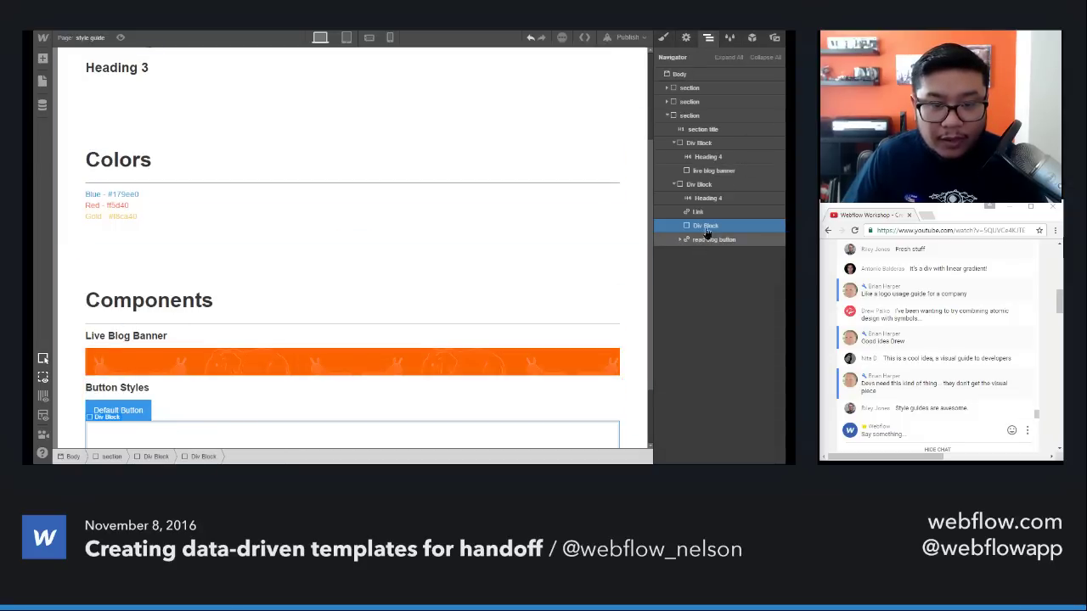
drag(706, 231, 708, 236)
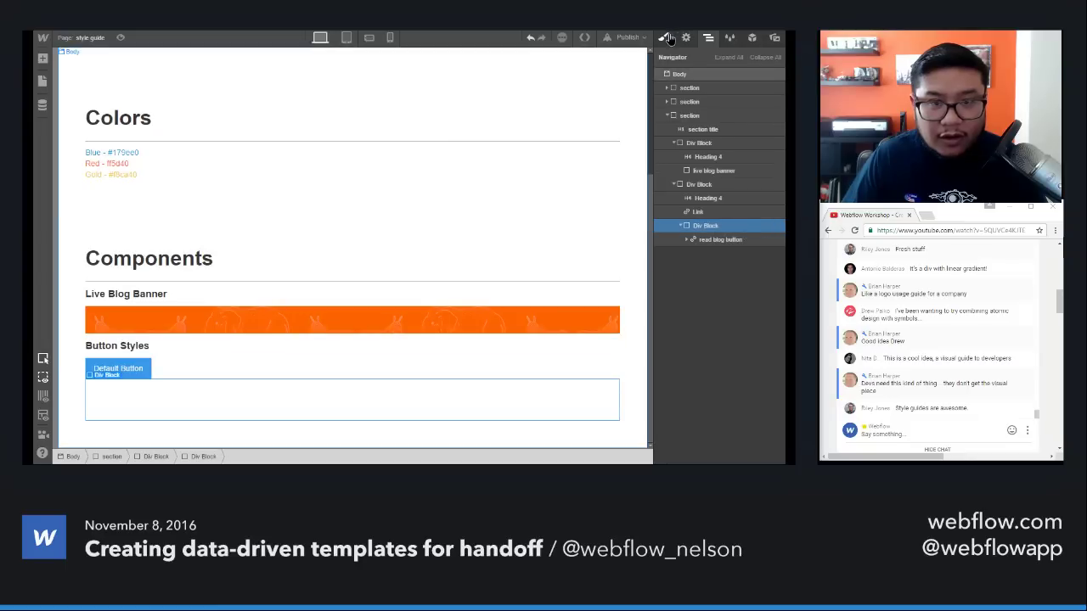
click(666, 38)
click(697, 88)
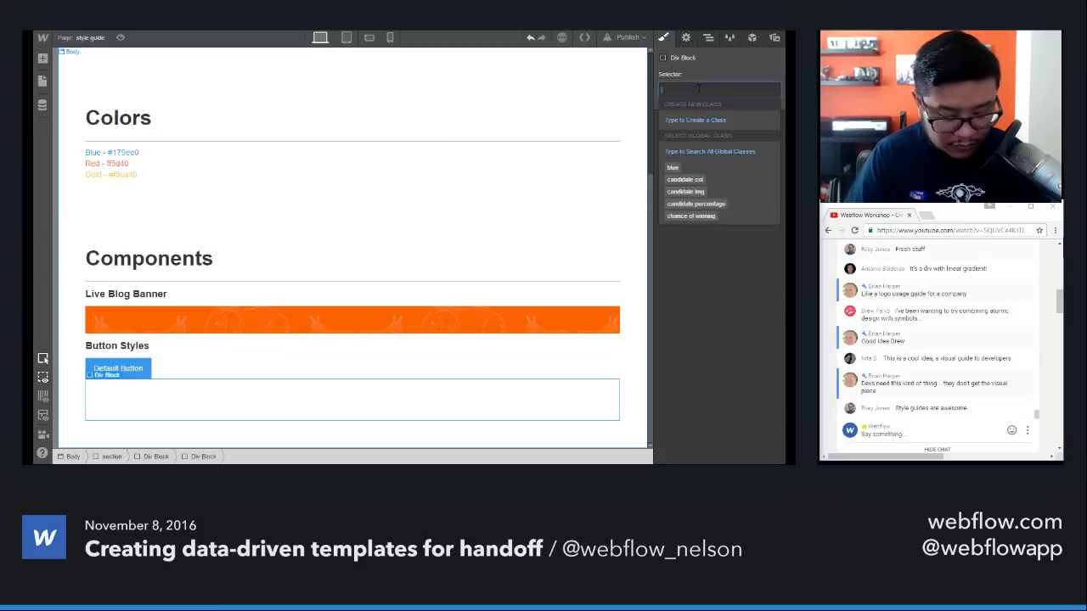
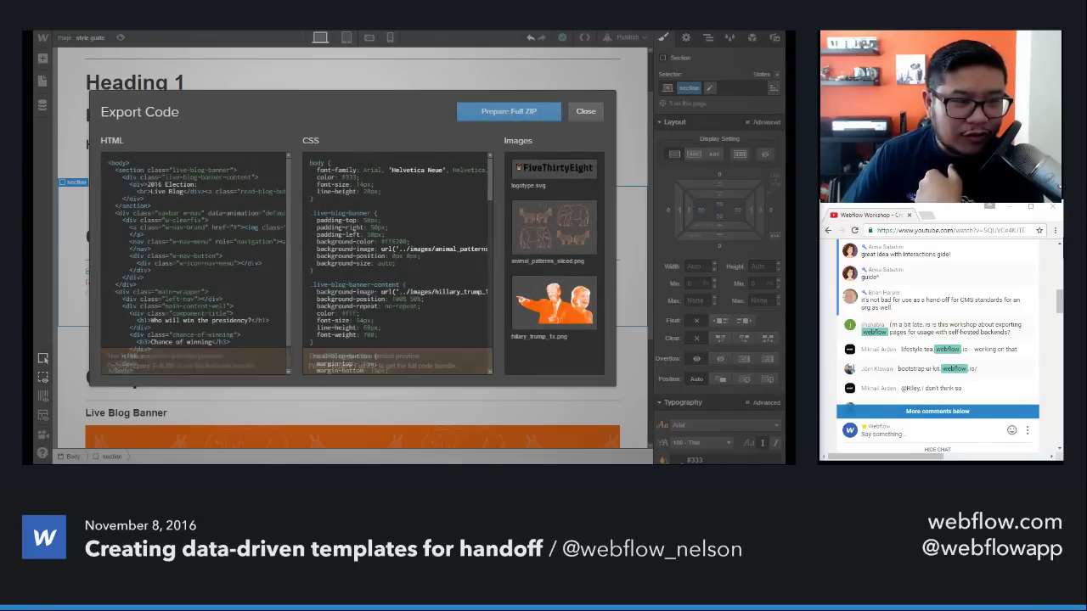
Step: Examine the CSS preview of the site's exported code and close the export preview
scroll(410, 315, down, 4)
scroll(410, 314, down, 8)
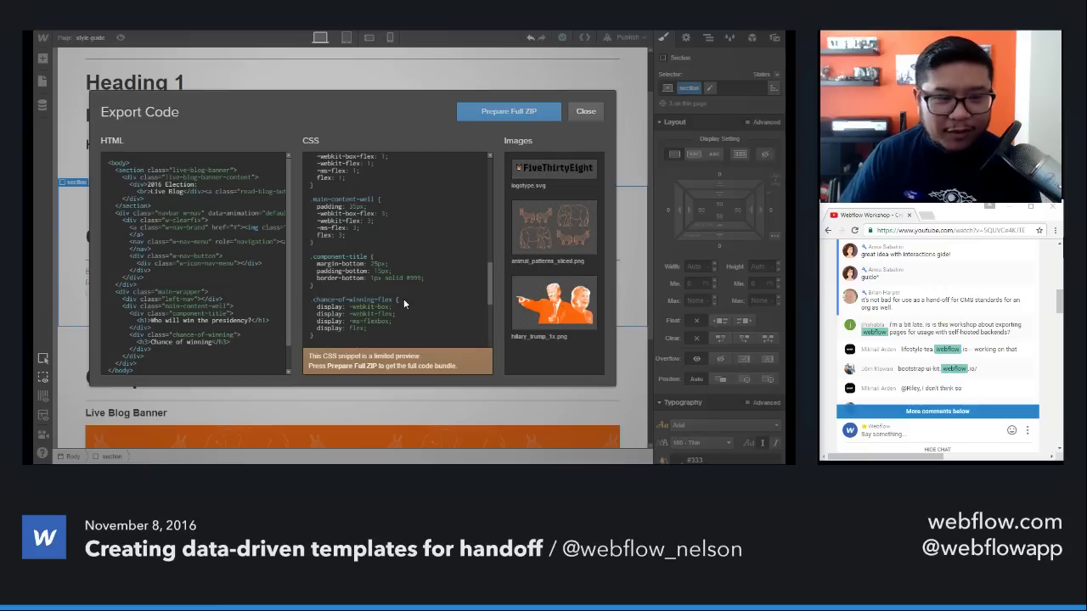
scroll(403, 299, up, 12)
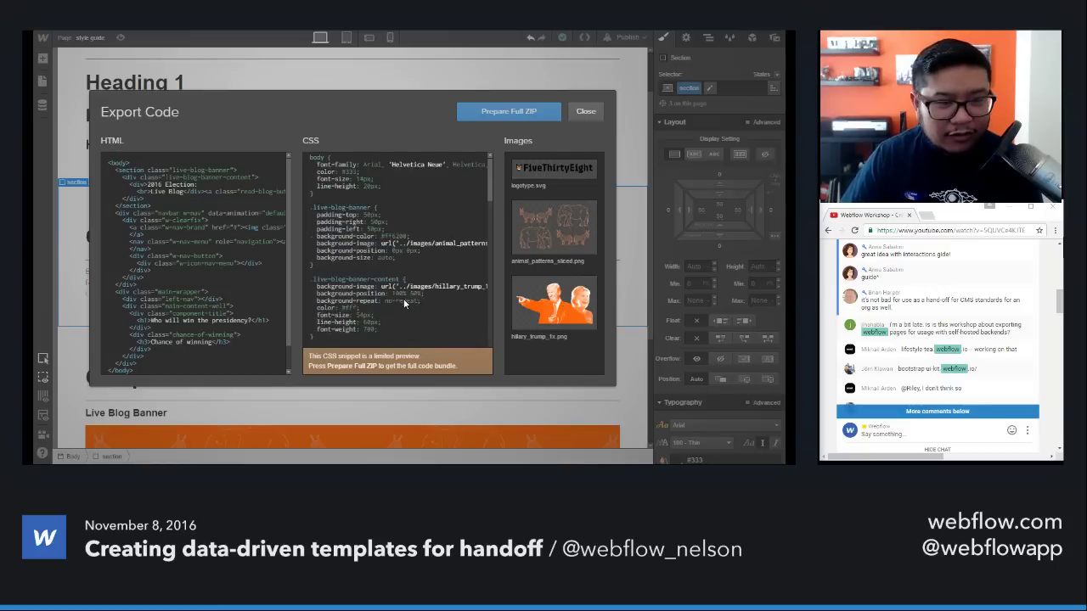
click(585, 112)
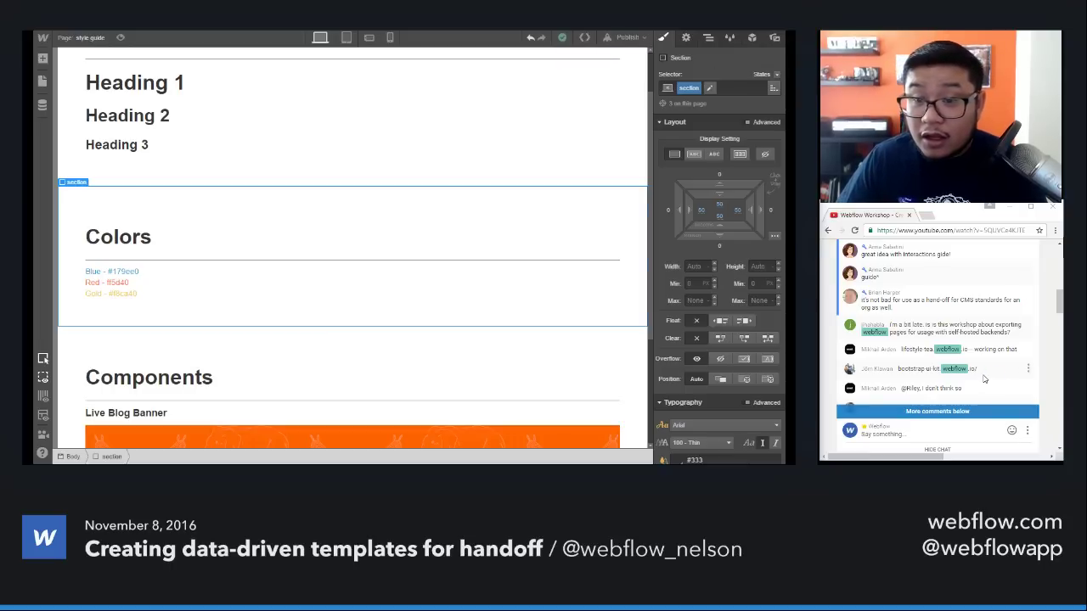
Step: Switch to the web browser and open lifestyle-tea.webflow.io, the site shared in the live chat
drag(965, 349, 901, 349)
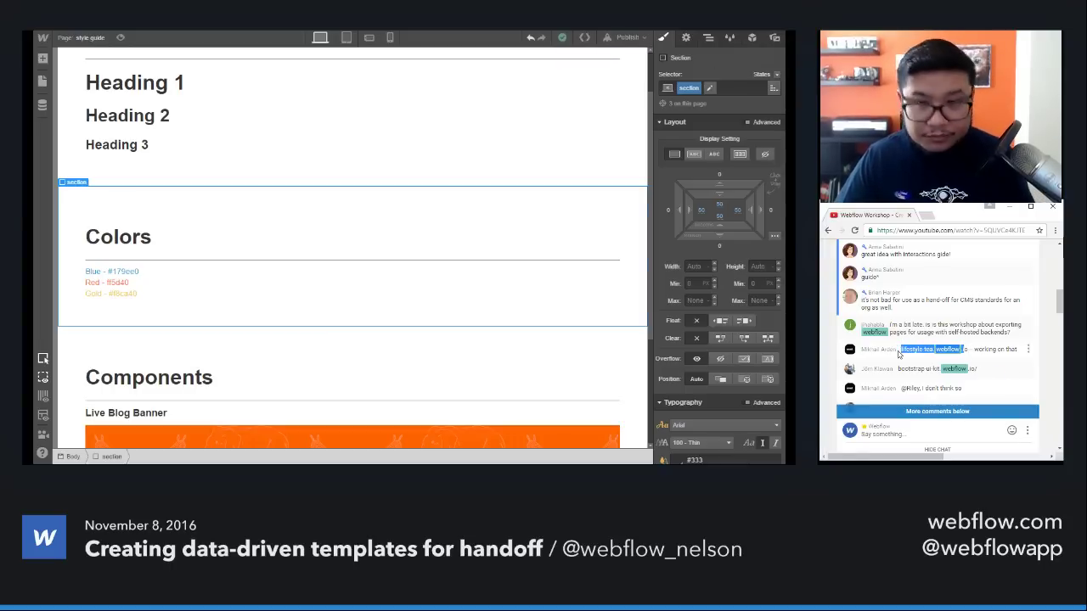
scroll(926, 360, down, 5)
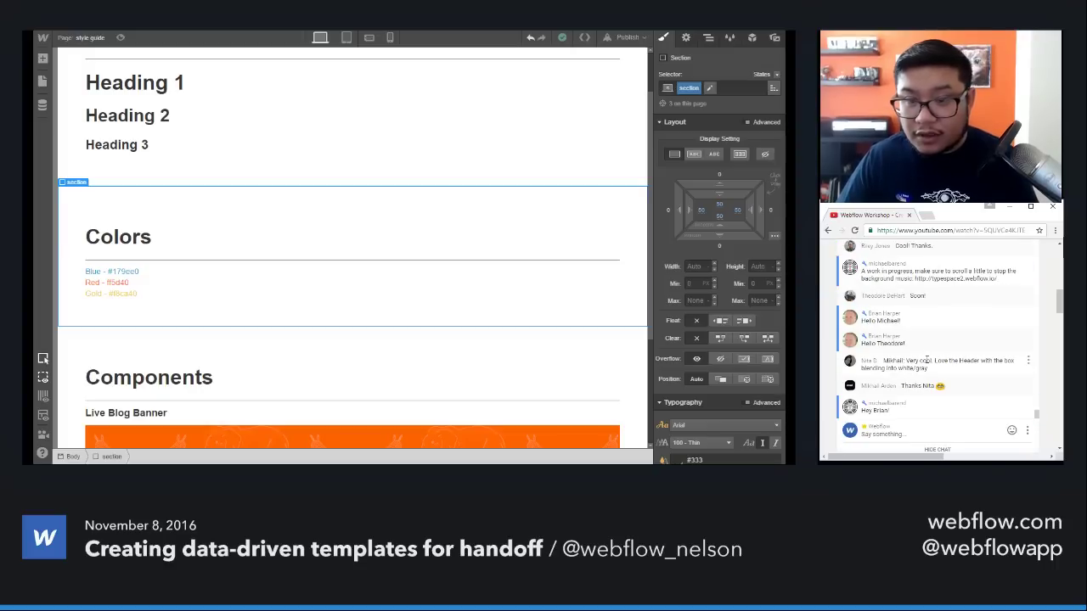
scroll(926, 360, up, 1)
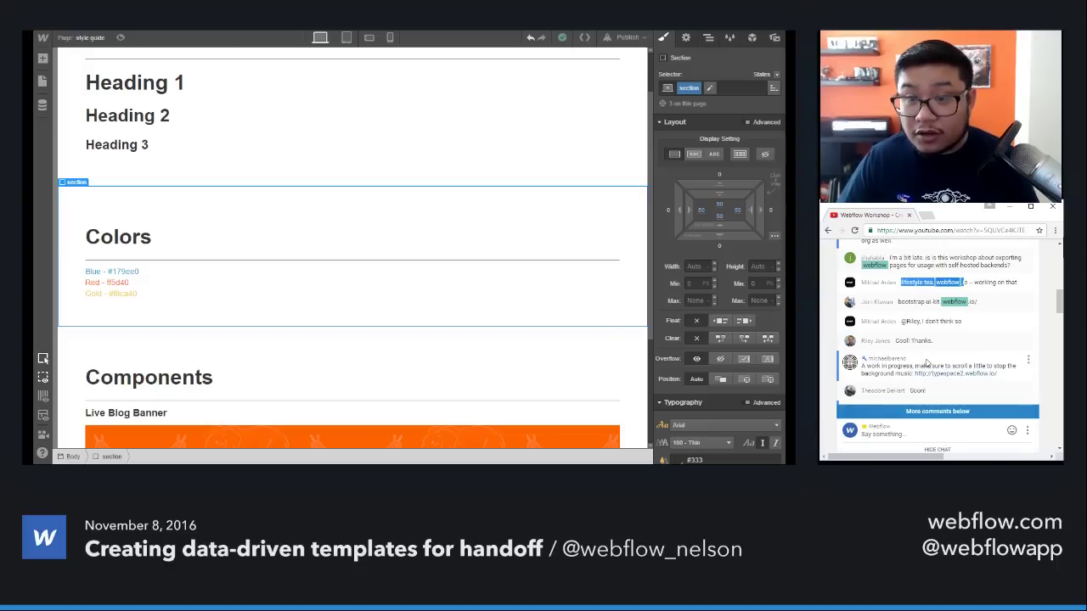
scroll(926, 361, down, 2)
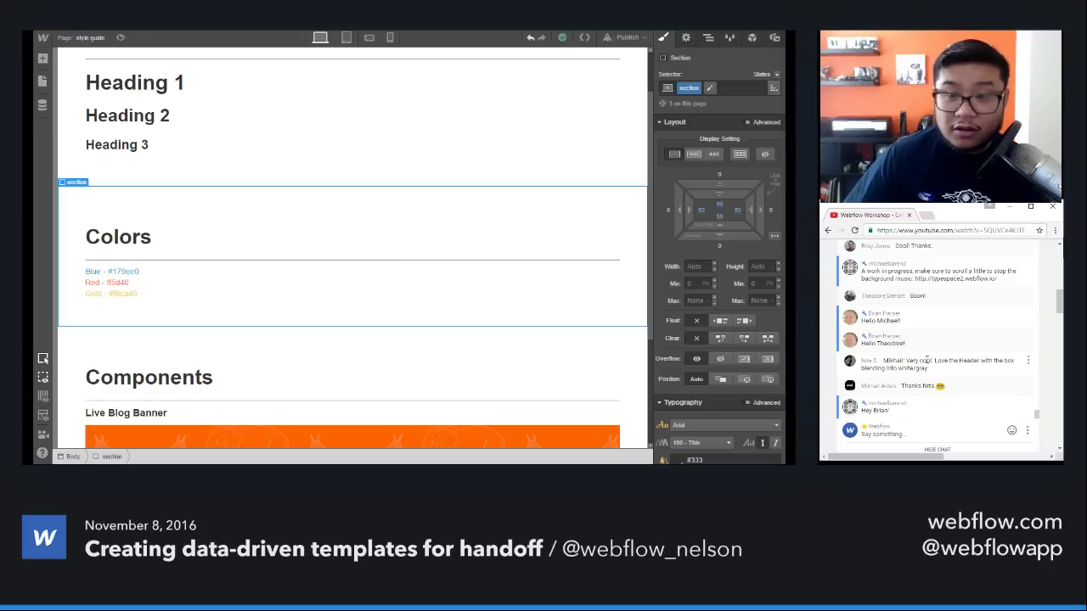
key(alt+Tab)
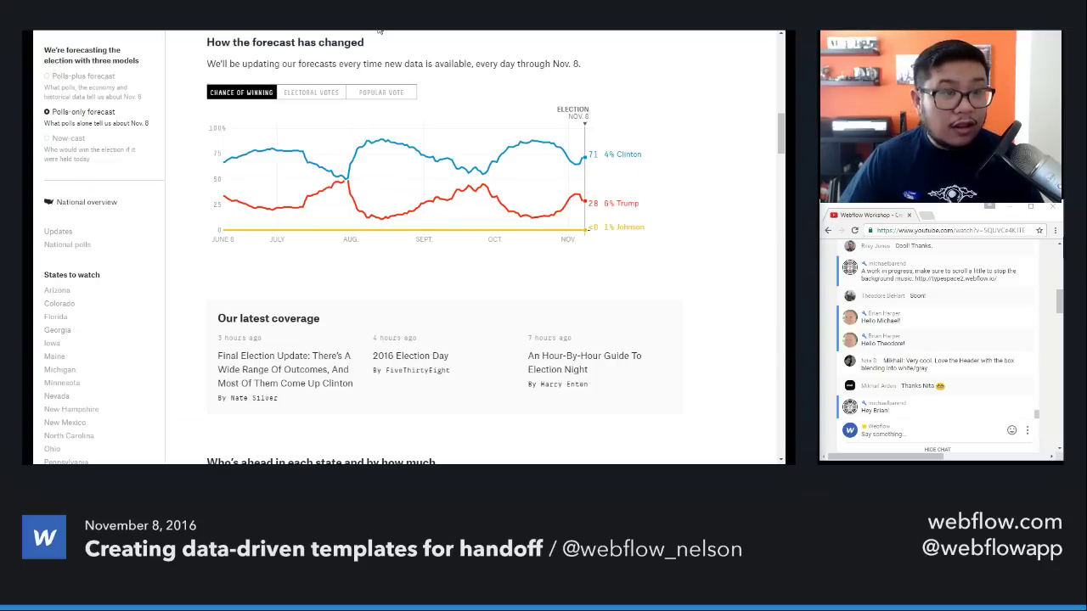
key(ctrl+l)
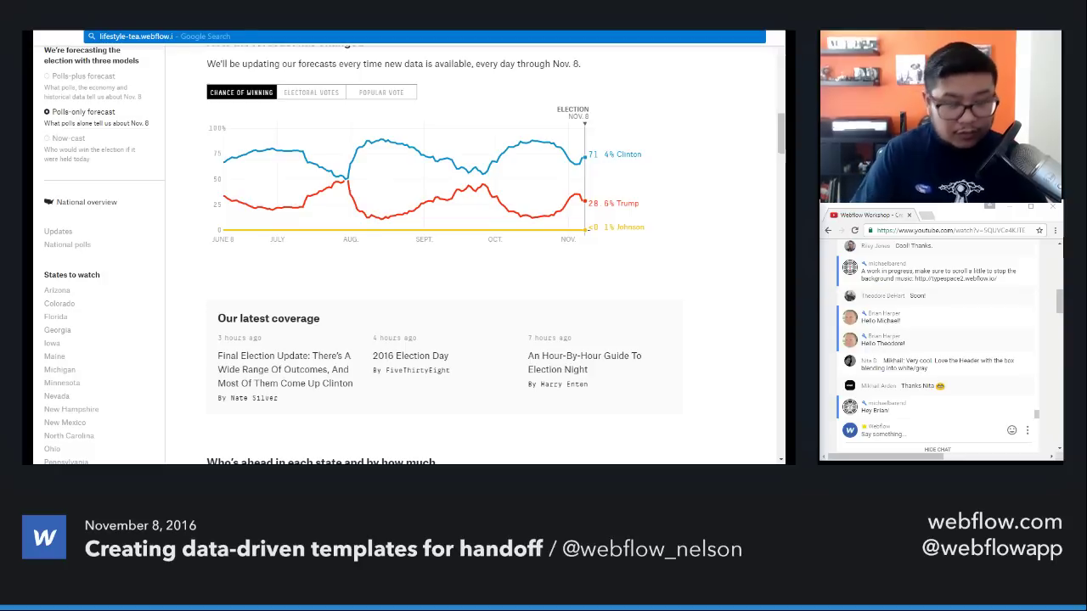
text(li)
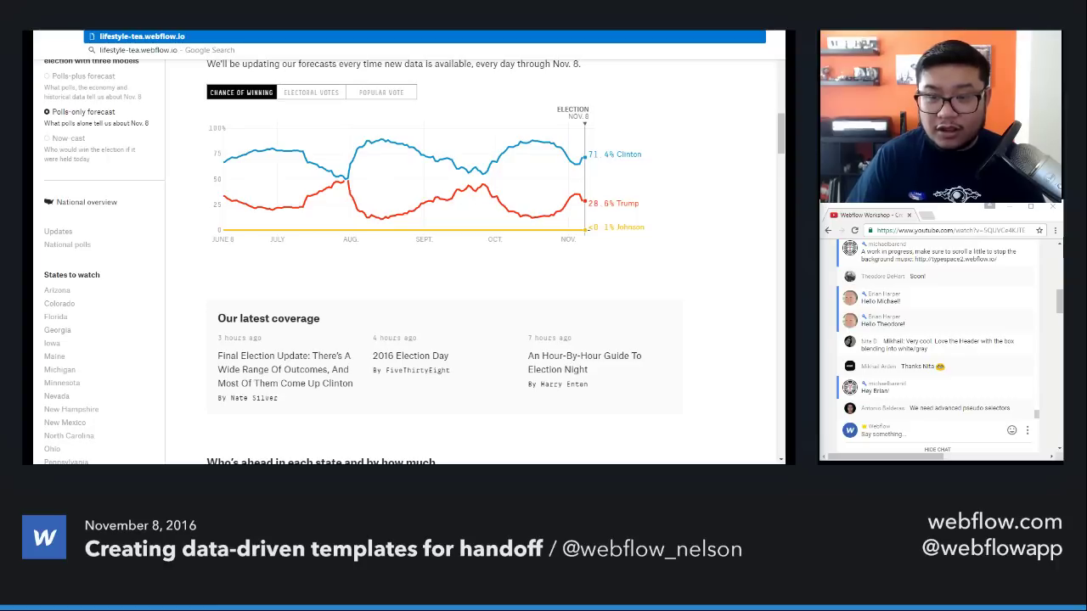
key(Return)
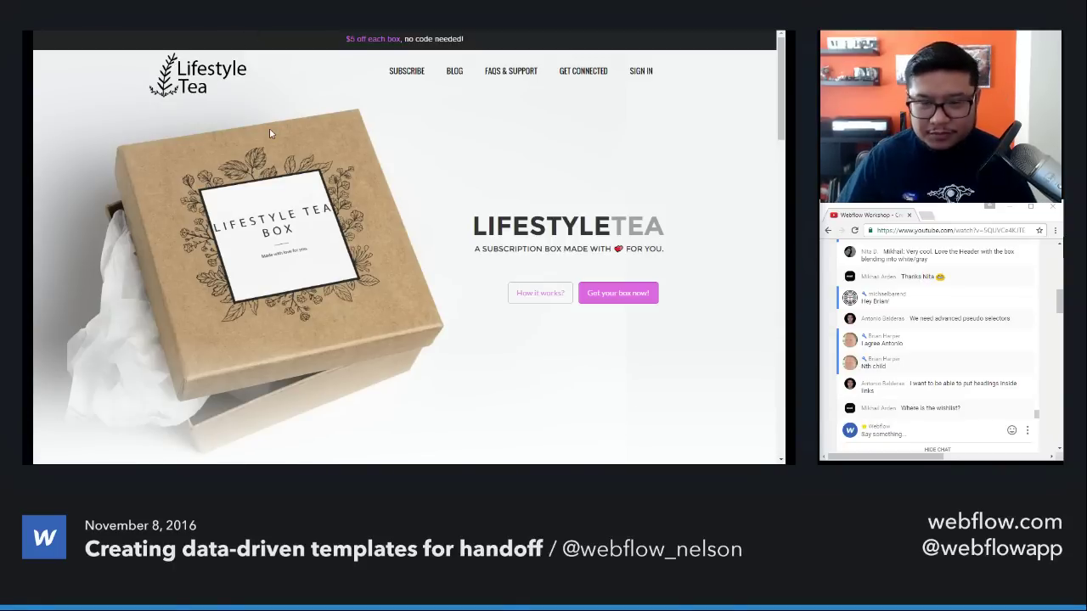
click(899, 435)
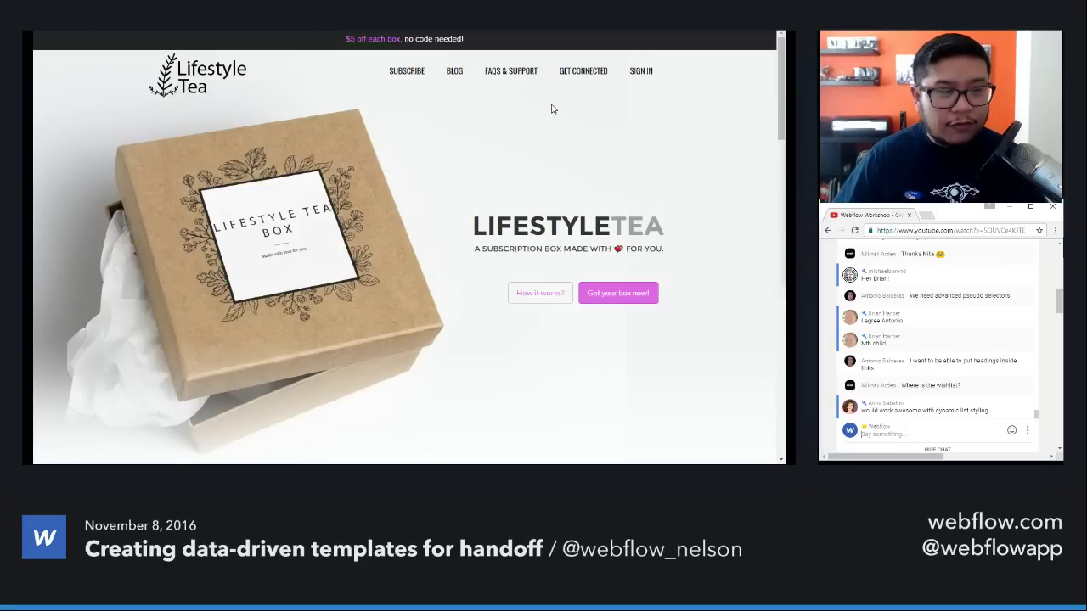
key(ctrl+t)
text(webflow.com)
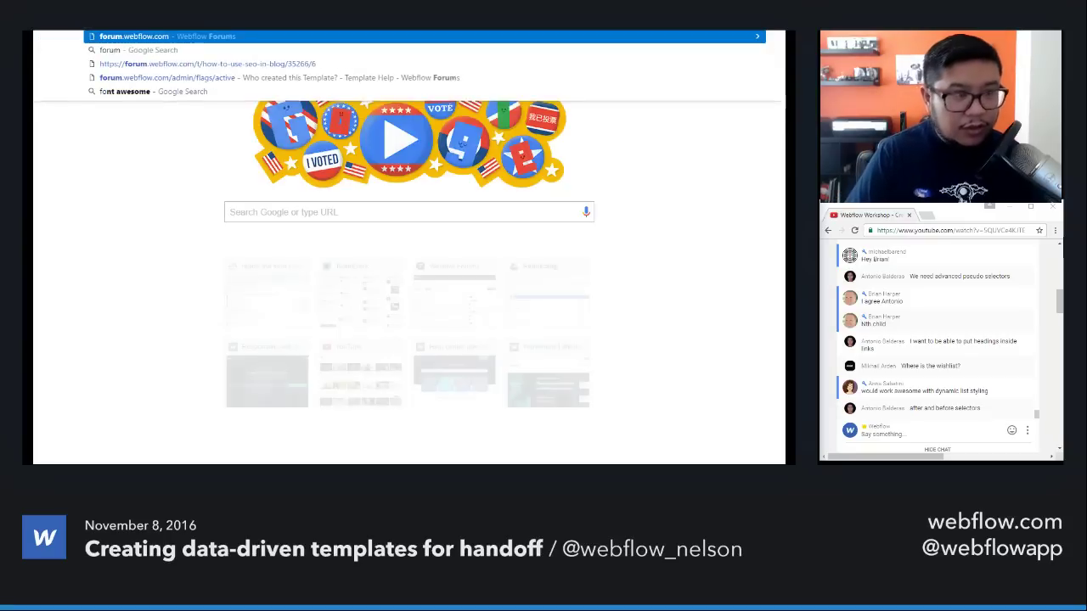
key(Return)
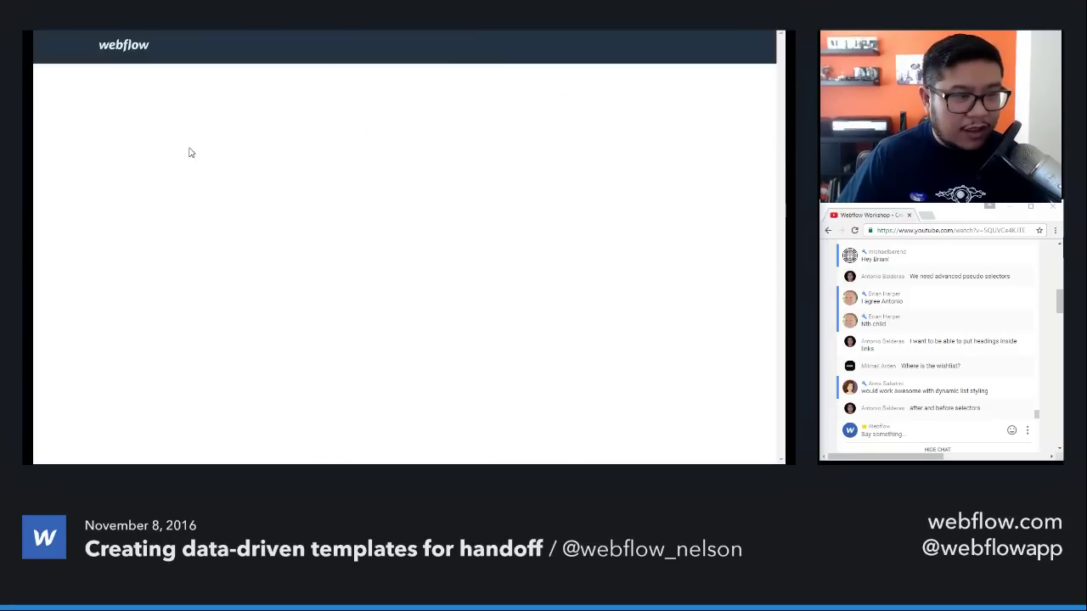
click(151, 134)
click(136, 219)
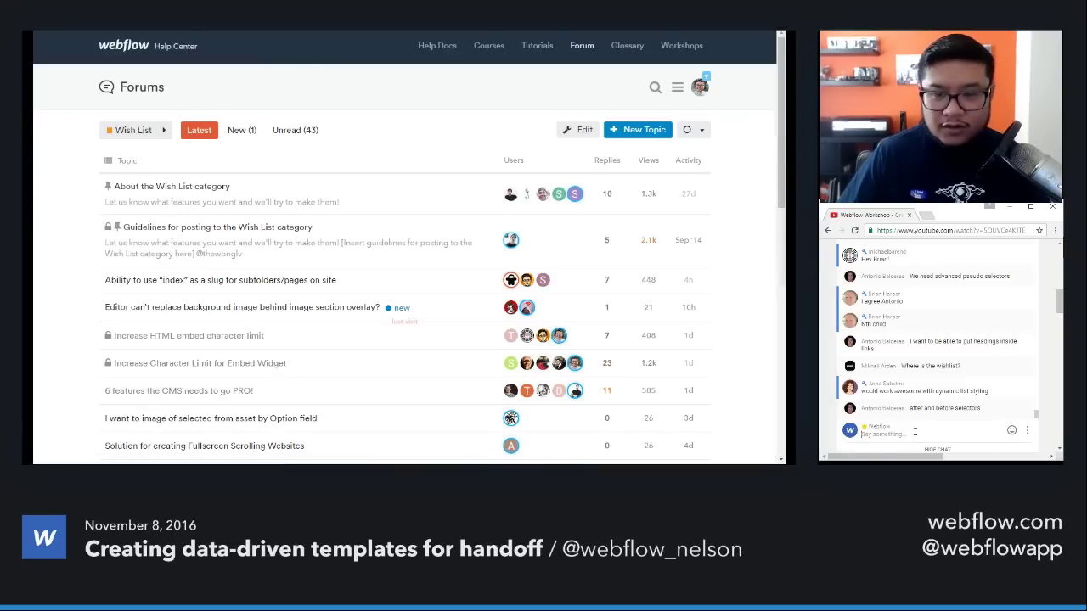
text(https://forum.webflow.com/c/wish-list)
key(Return)
Step: Return to the Lifestyle Tea site and examine its hero section, including the navigation, tea box image and call-to-action buttons
key(ctrl+Tab)
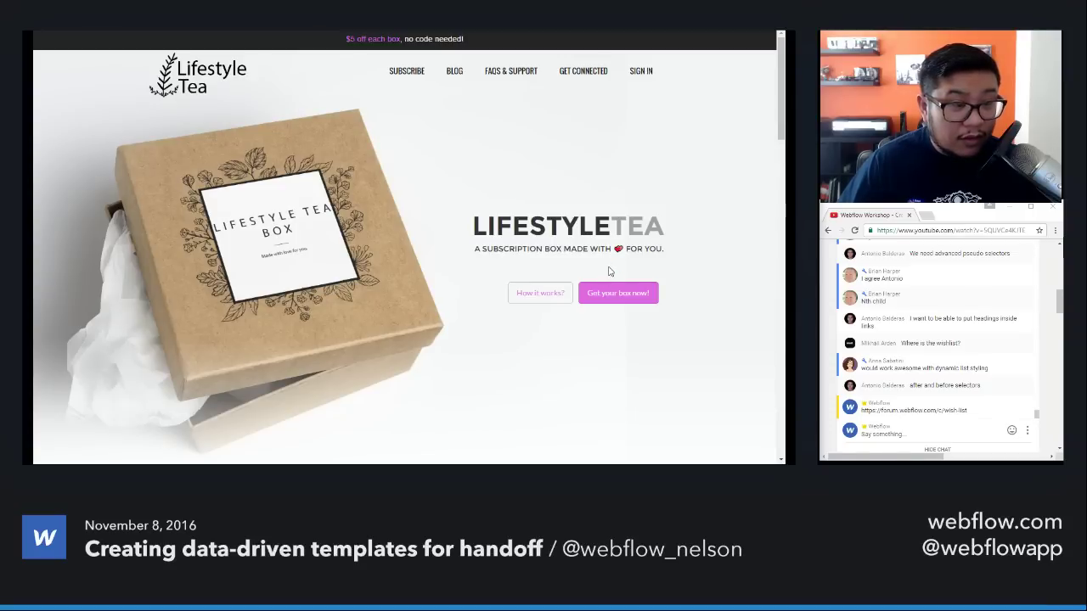
scroll(608, 271, down, 2)
scroll(608, 271, up, 2)
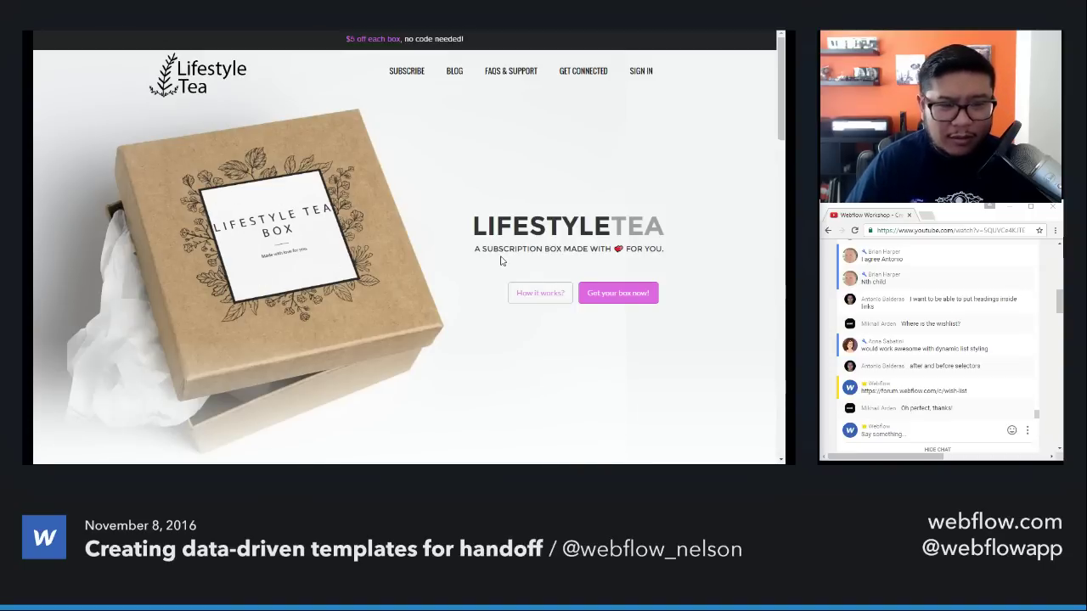
scroll(502, 261, down, 2)
scroll(502, 261, up, 2)
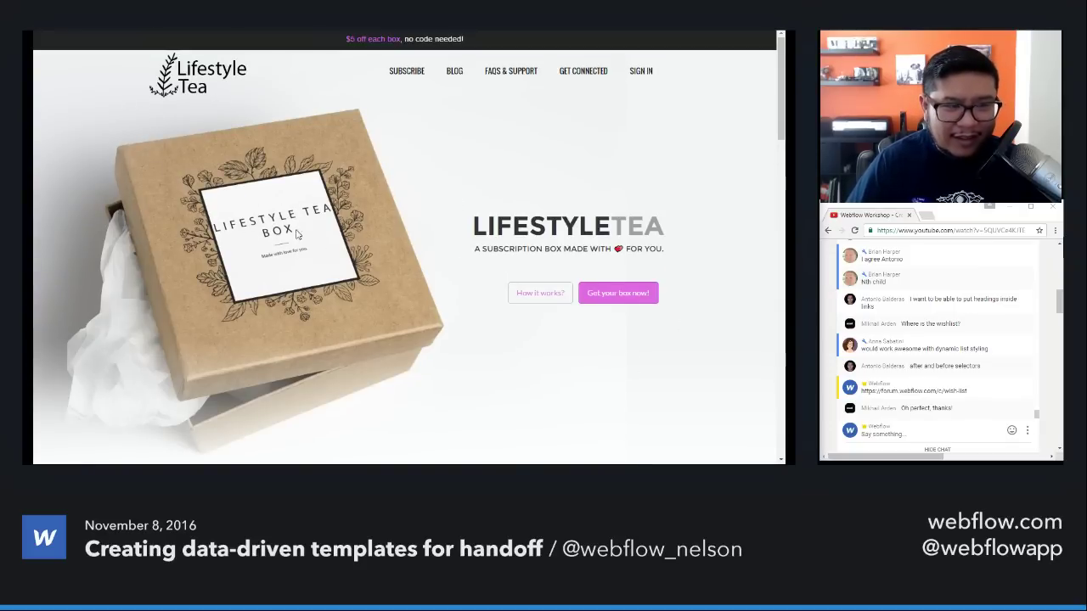
scroll(474, 264, down, 2)
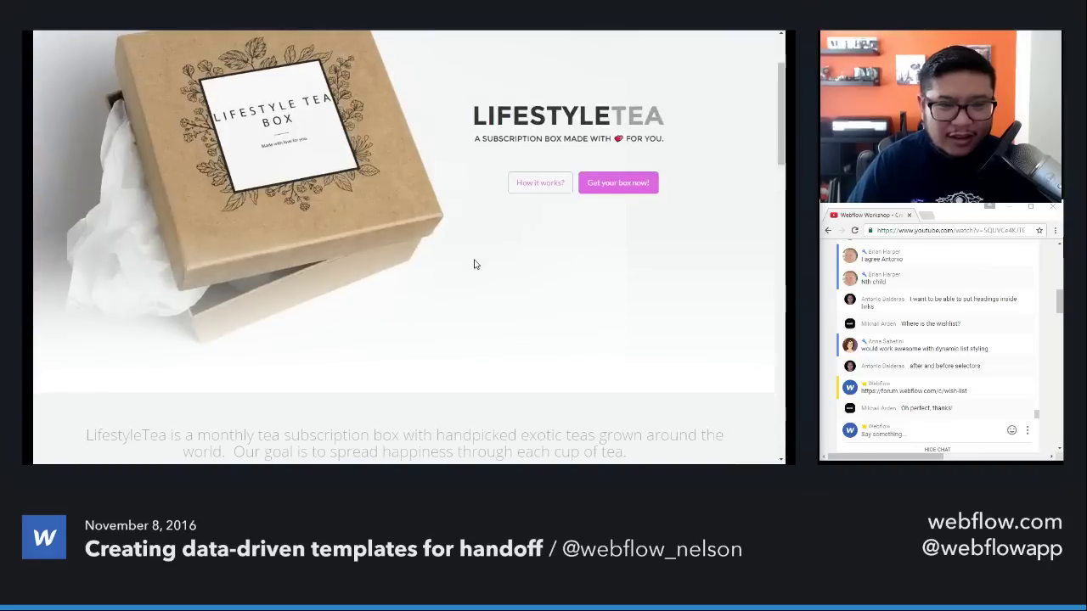
scroll(594, 281, up, 2)
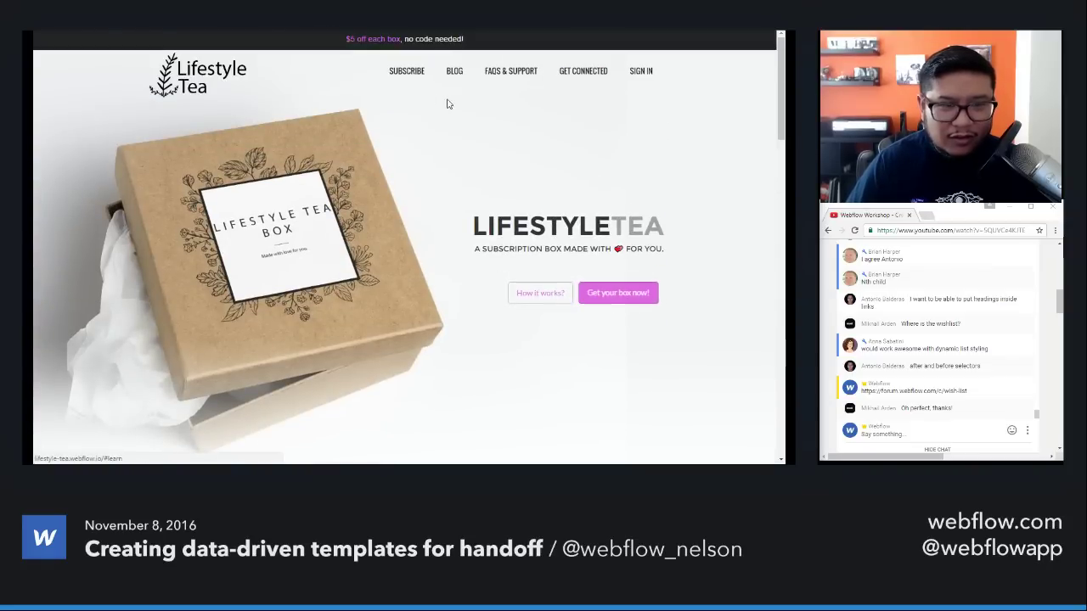
scroll(495, 276, down, 4)
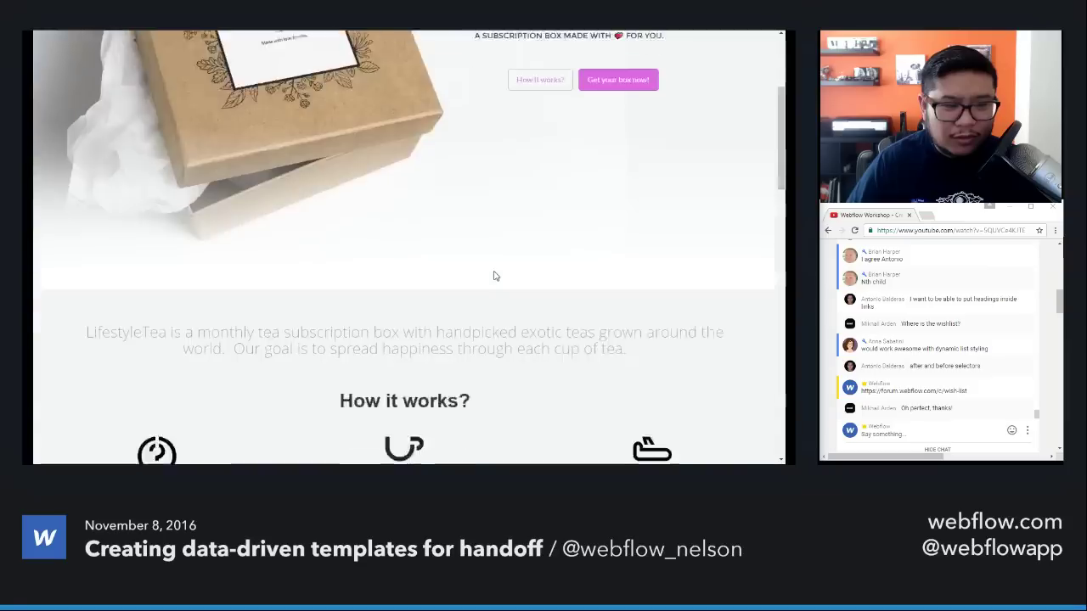
Step: Examine the readability of the light intro paragraph and the "How it works?" heading below the Lifestyle Tea hero
scroll(495, 276, down, 3)
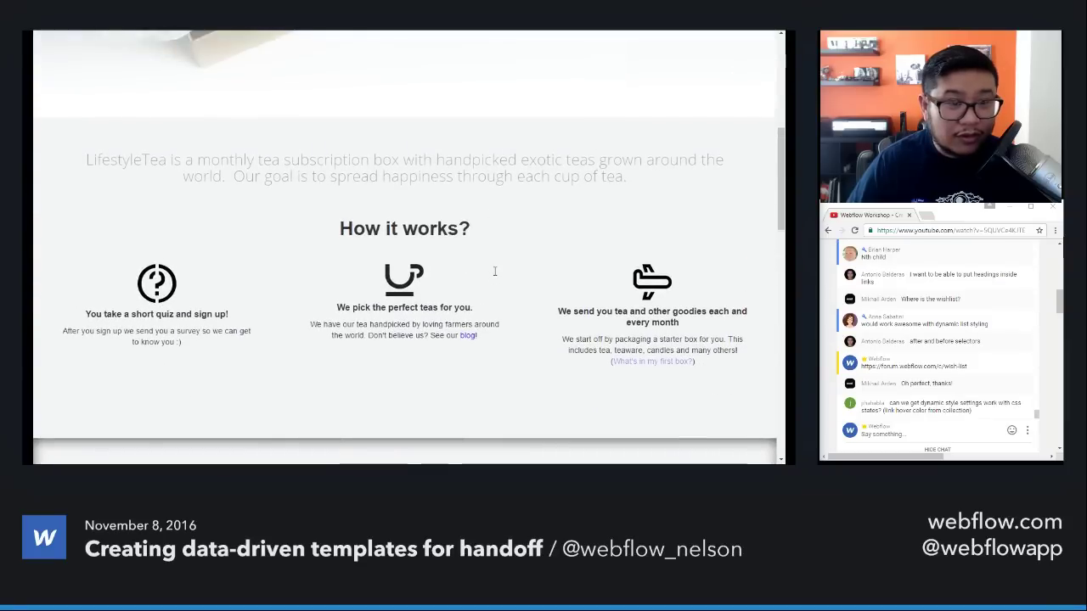
mouse_move(644, 181)
mouse_down()
mouse_move(135, 147)
mouse_move(86, 158)
mouse_move(656, 178)
mouse_up()
click(89, 159)
click(654, 181)
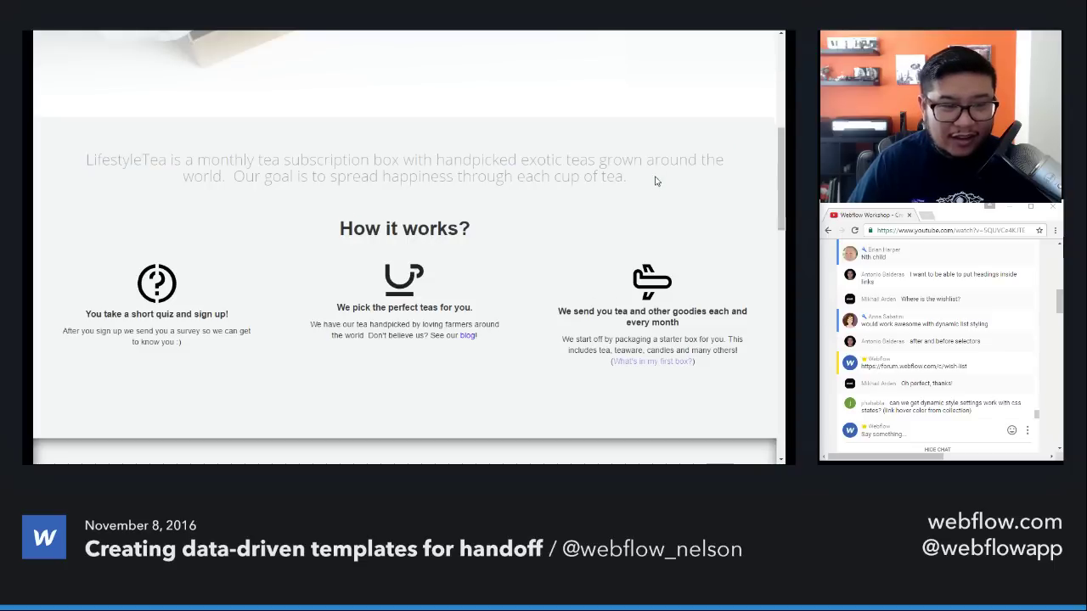
scroll(654, 180, up, 5)
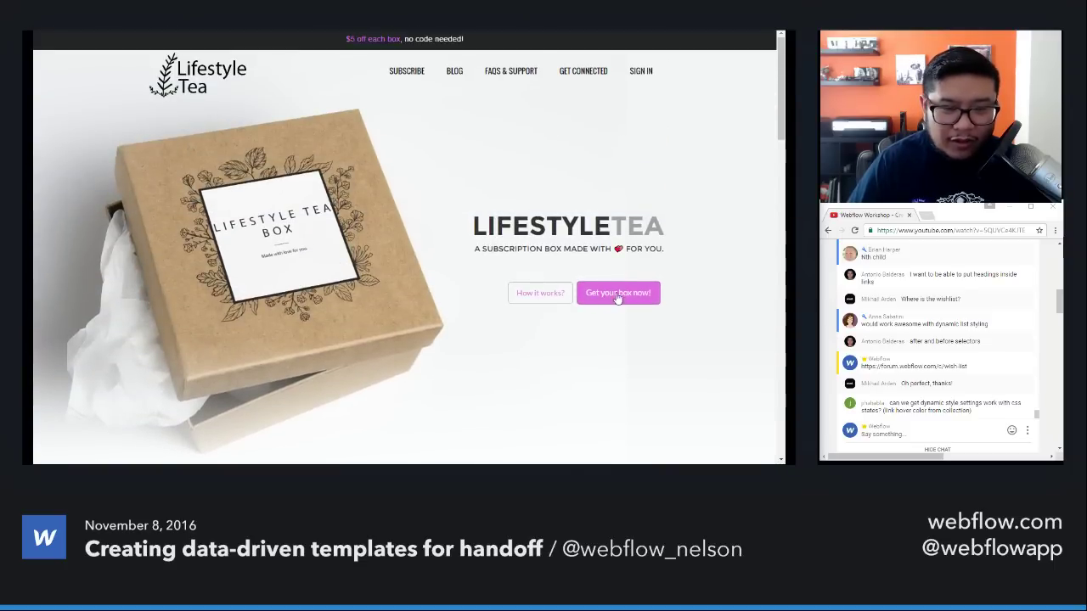
scroll(611, 296, down, 2)
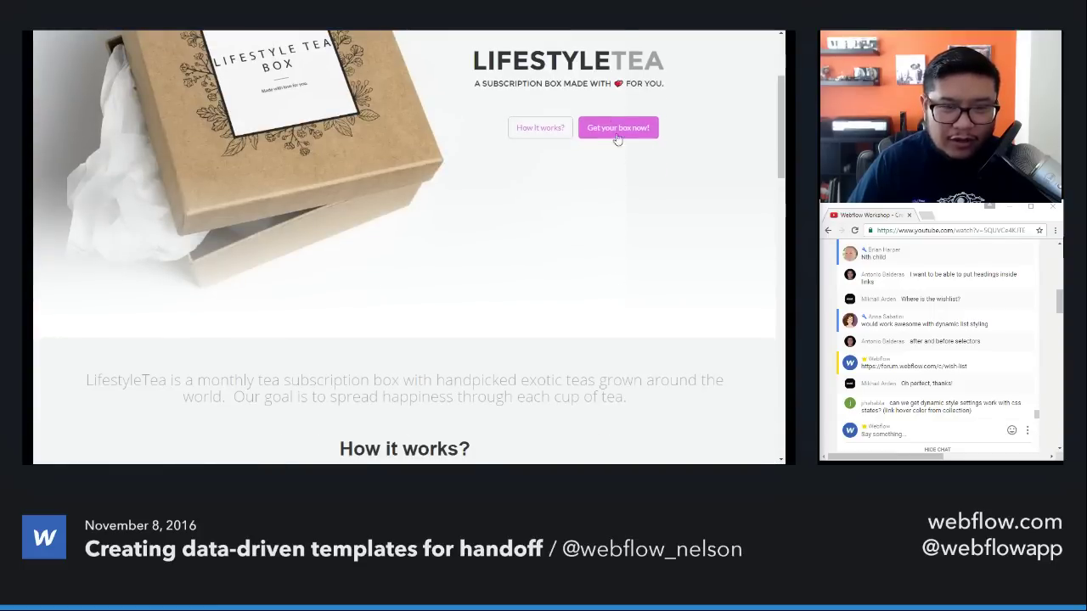
drag(641, 400, 197, 379)
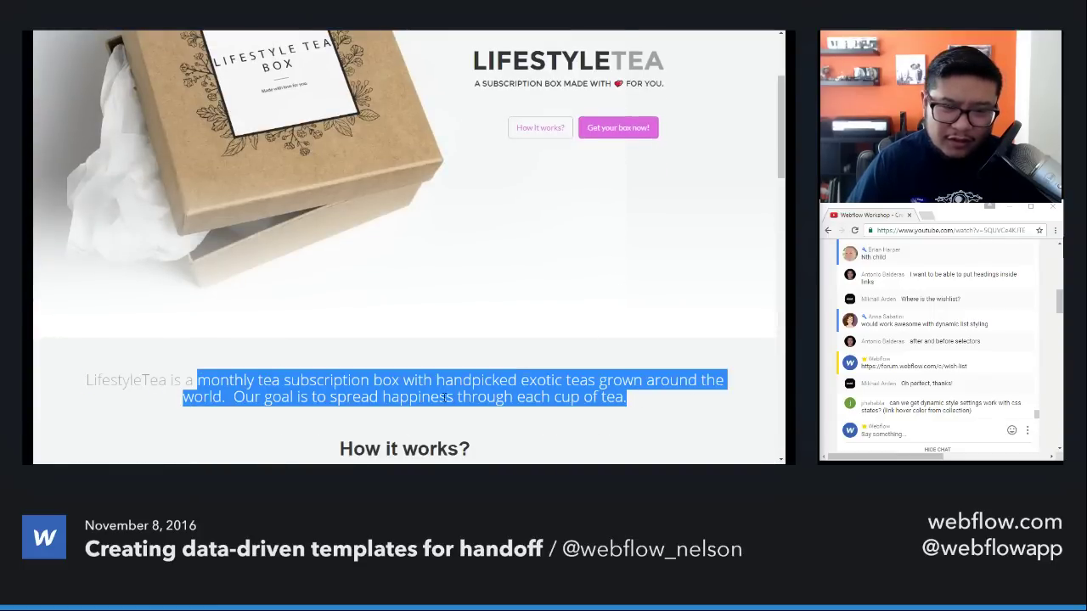
click(443, 398)
scroll(443, 399, down, 3)
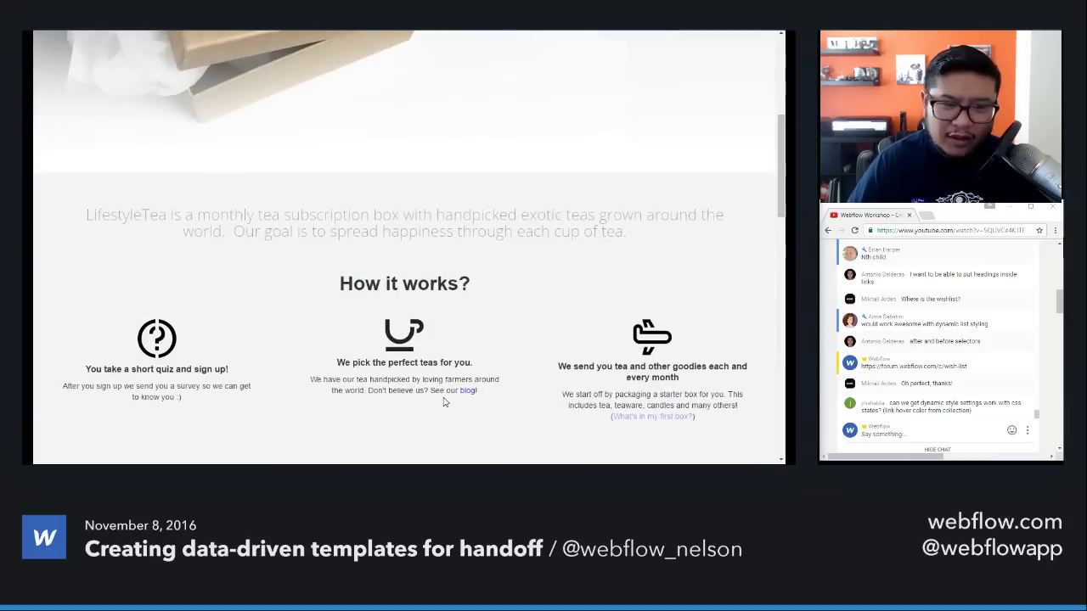
scroll(443, 402, up, 2)
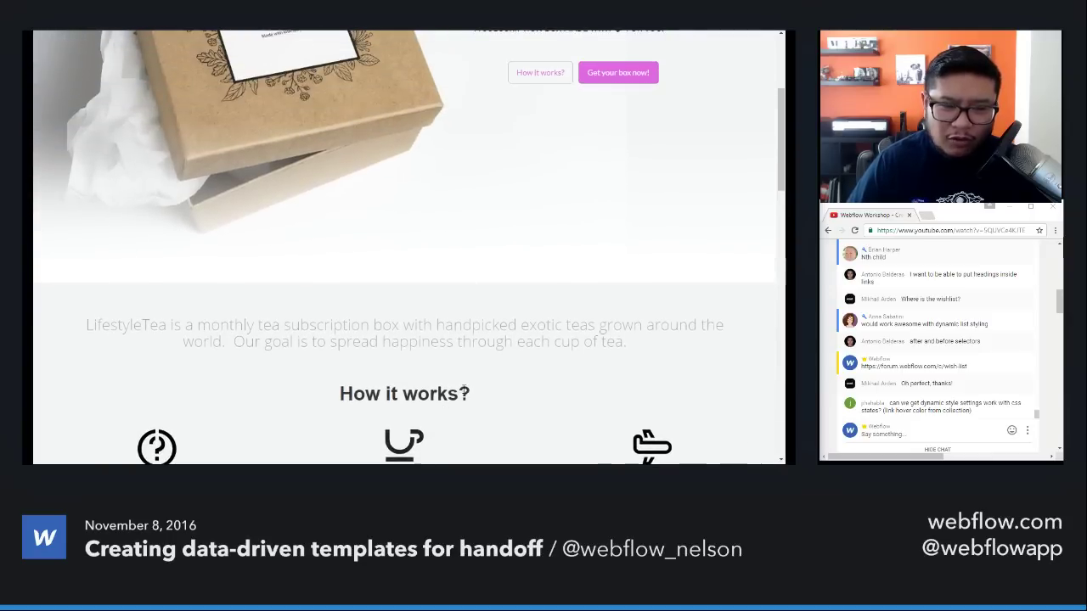
triple_click(443, 399)
click(378, 389)
Step: Examine the spacing and layout of the "How it works?" columns and the Seedling, Sapling and Tea Tree pricing tables
scroll(382, 389, down, 6)
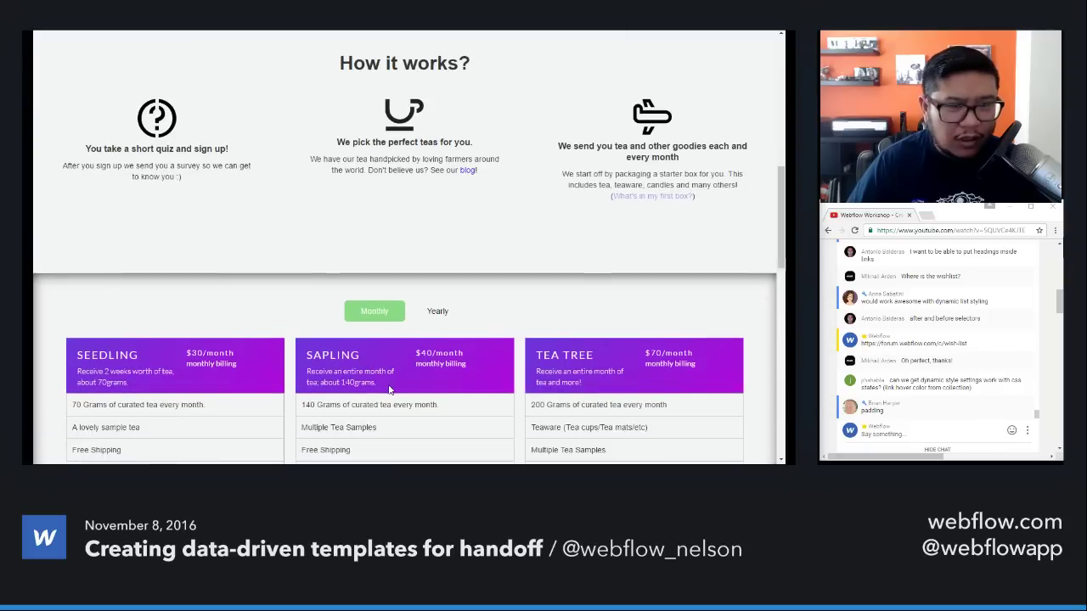
scroll(389, 389, down, 1)
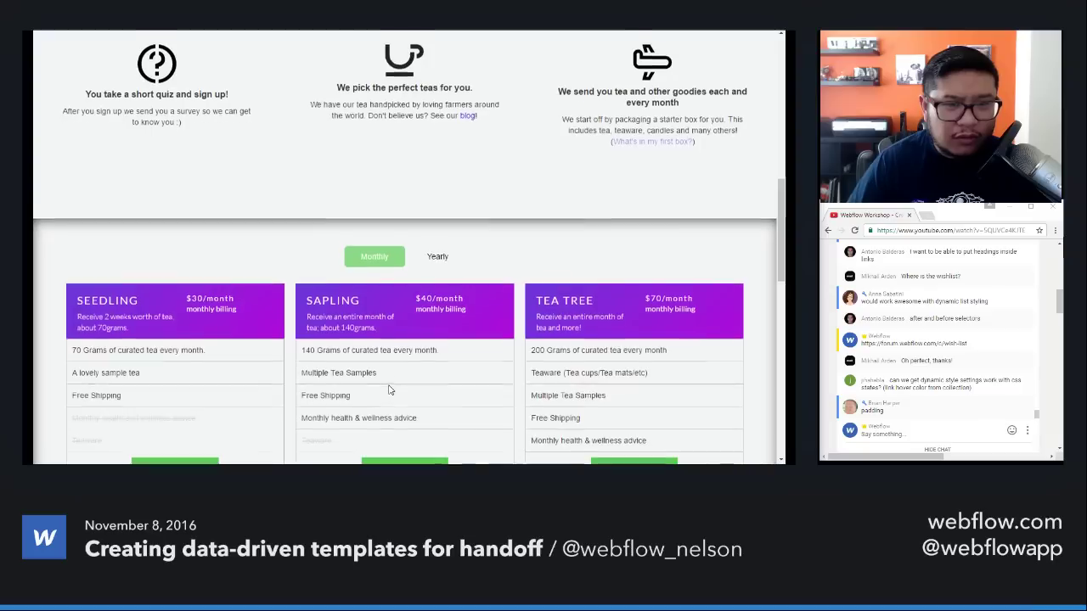
scroll(387, 388, up, 1)
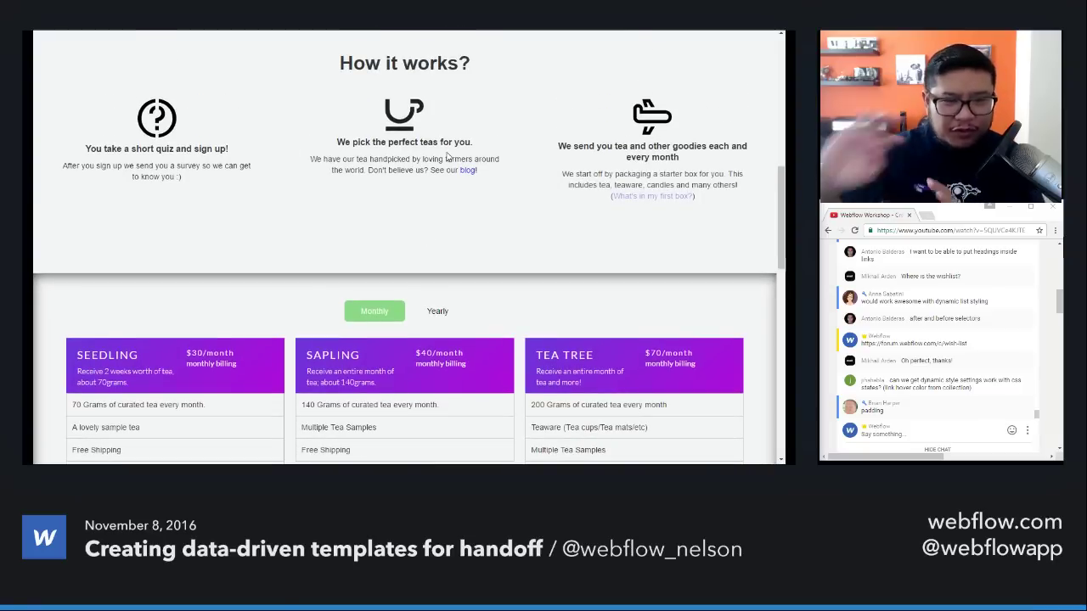
scroll(416, 158, down, 2)
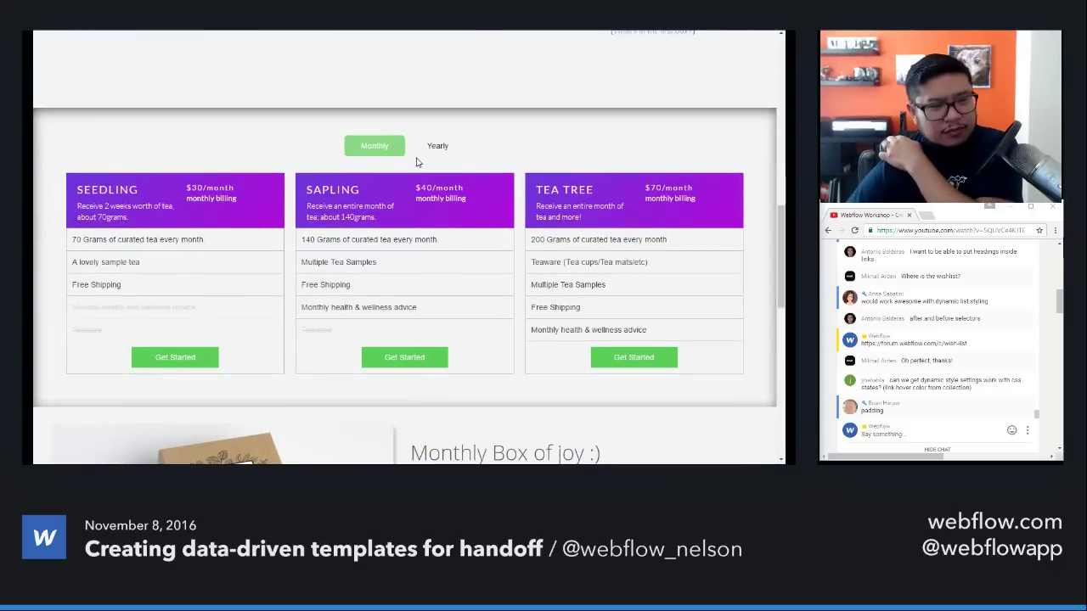
scroll(416, 161, down, 1)
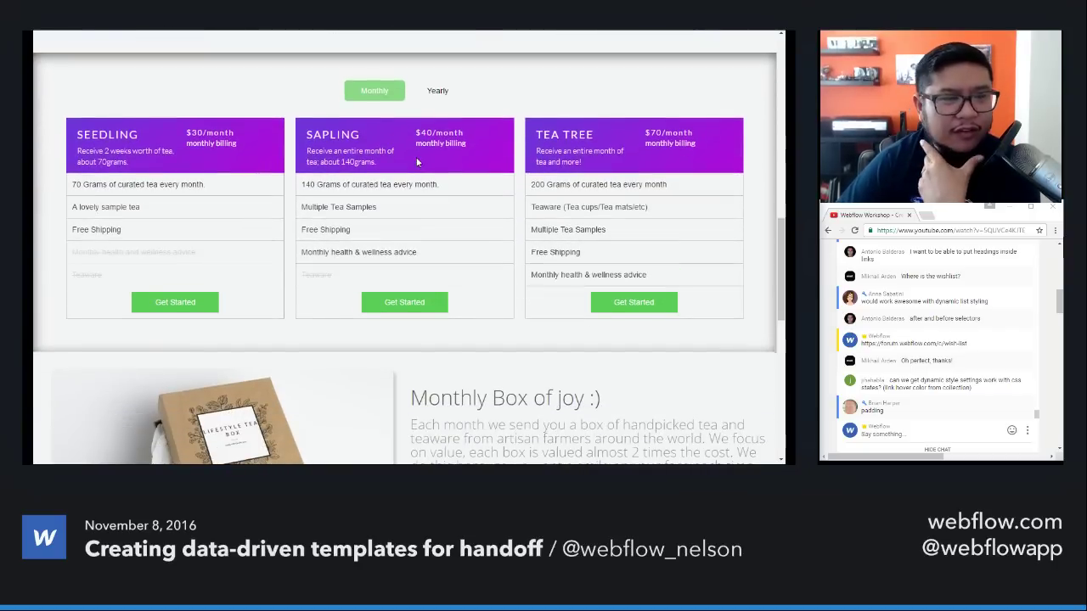
scroll(416, 161, down, 1)
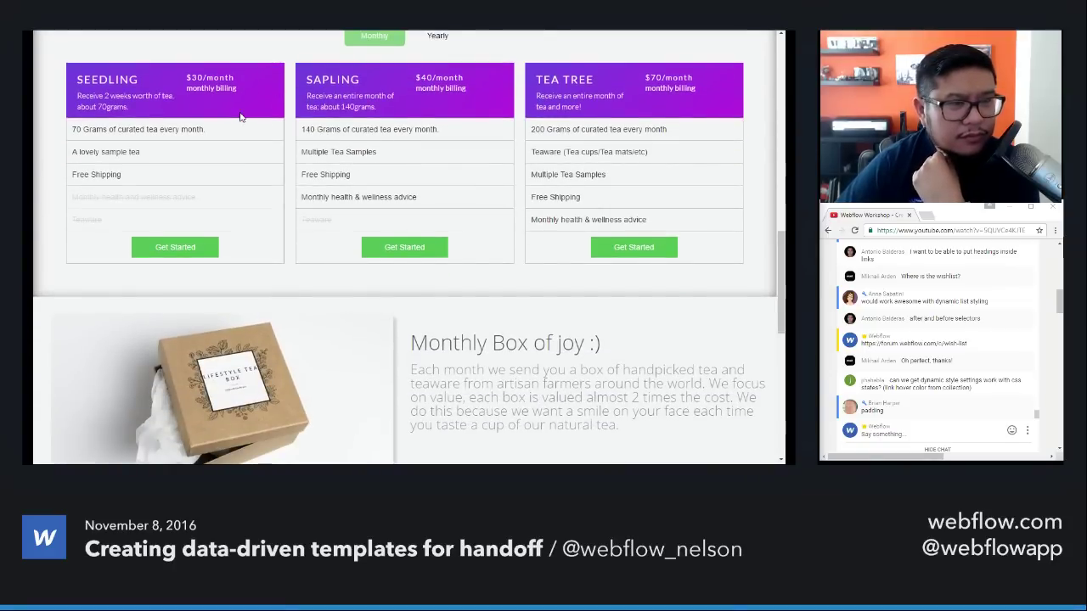
scroll(242, 117, up, 1)
scroll(243, 115, up, 3)
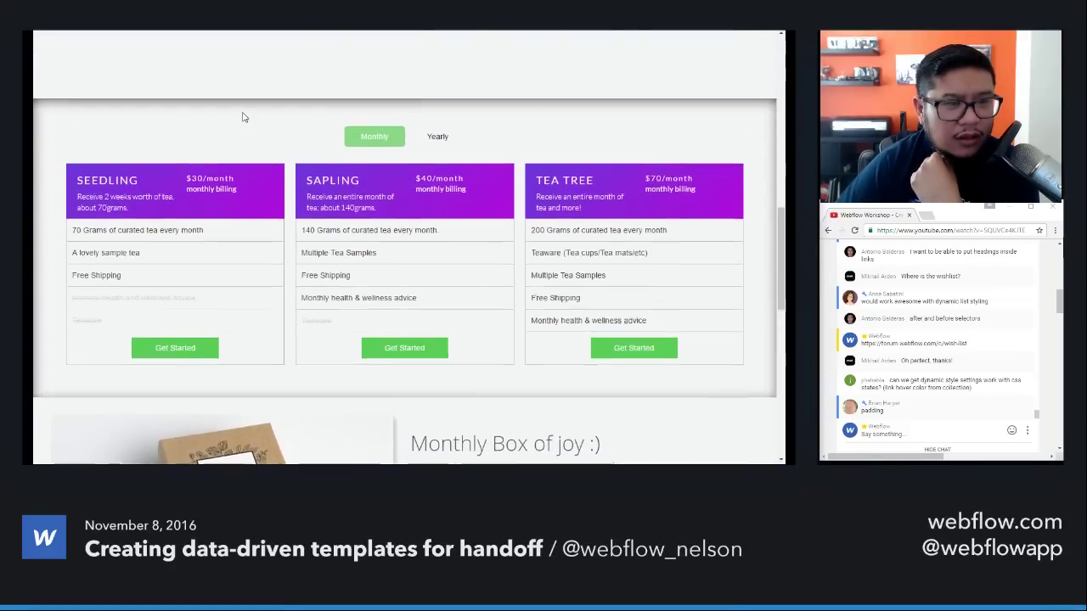
scroll(243, 112, down, 1)
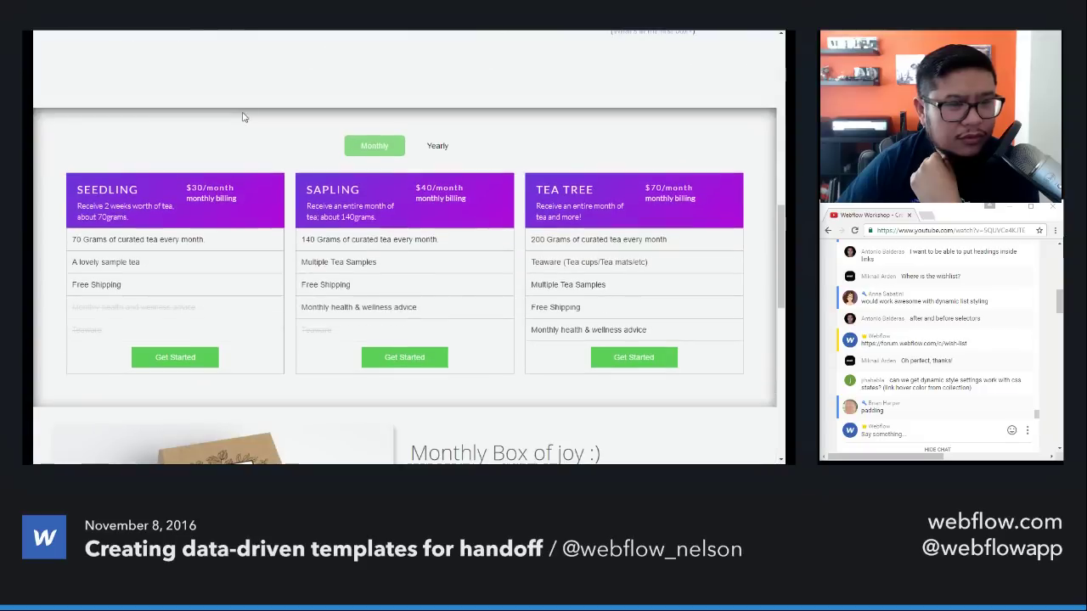
Step: Compare the Yearly and Monthly views of the pricing tables, ending on Monthly, and view the section below
click(437, 146)
click(368, 149)
click(437, 147)
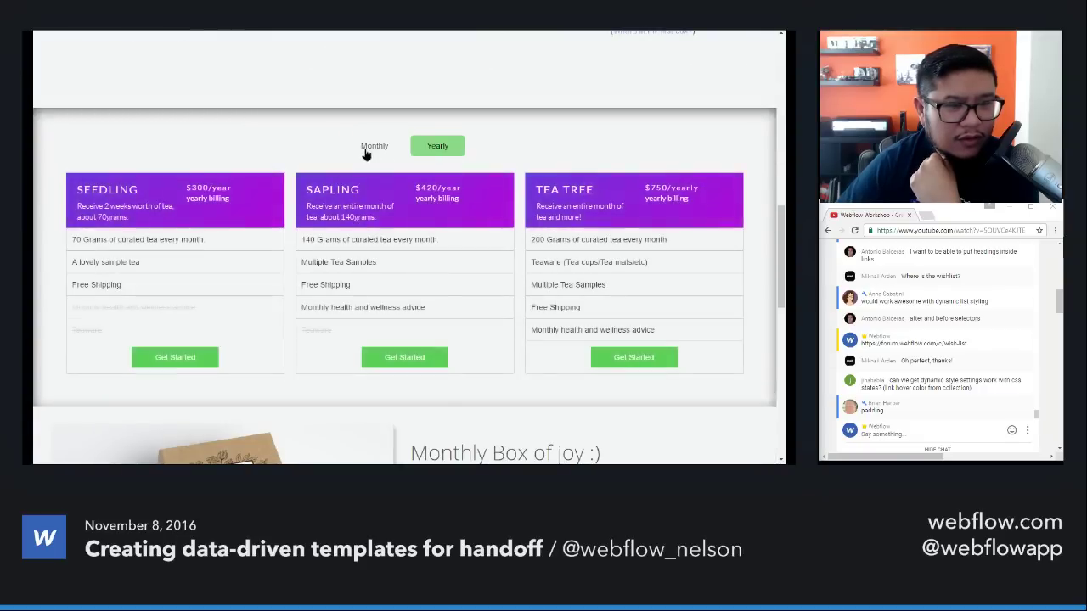
click(371, 147)
scroll(368, 153, down, 1)
scroll(367, 152, down, 1)
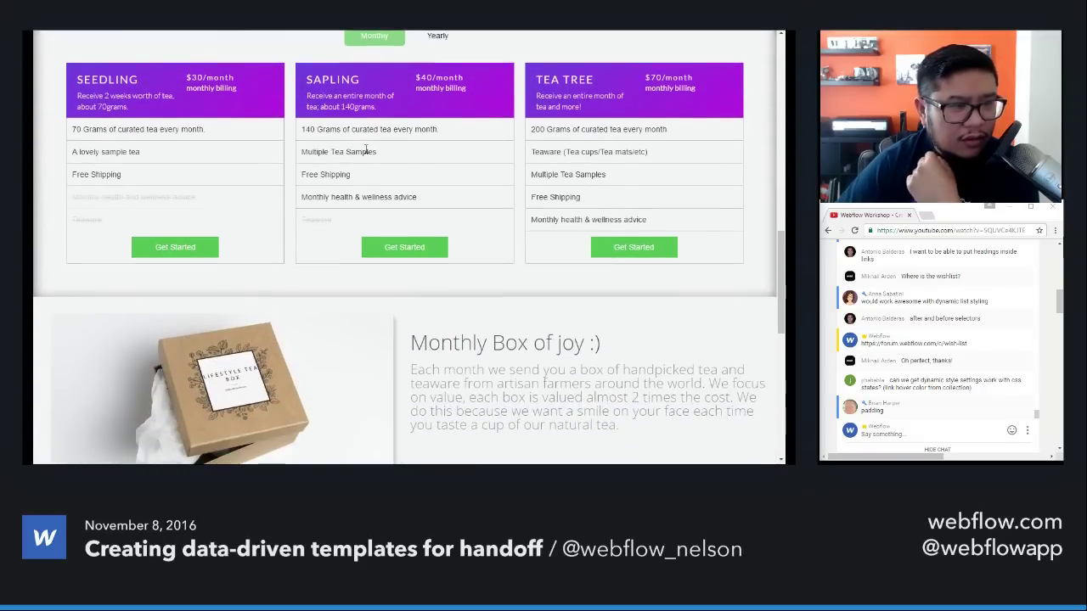
Step: Examine the legibility of the struck-through features in the Seedling and Sapling pricing tables by highlighting their text
scroll(365, 149, down, 1)
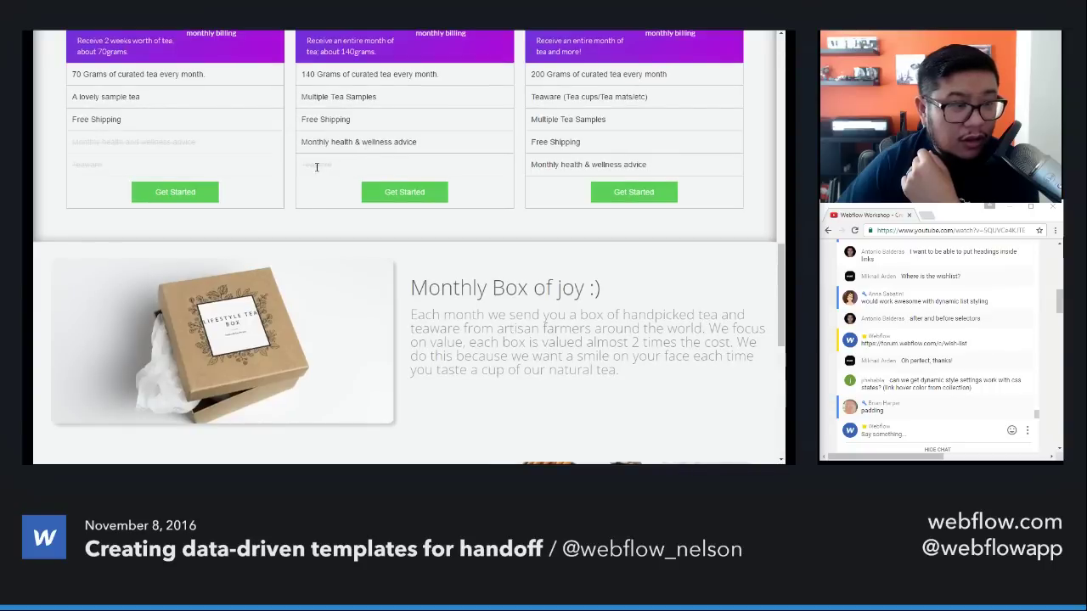
drag(201, 146, 89, 167)
drag(332, 174, 292, 168)
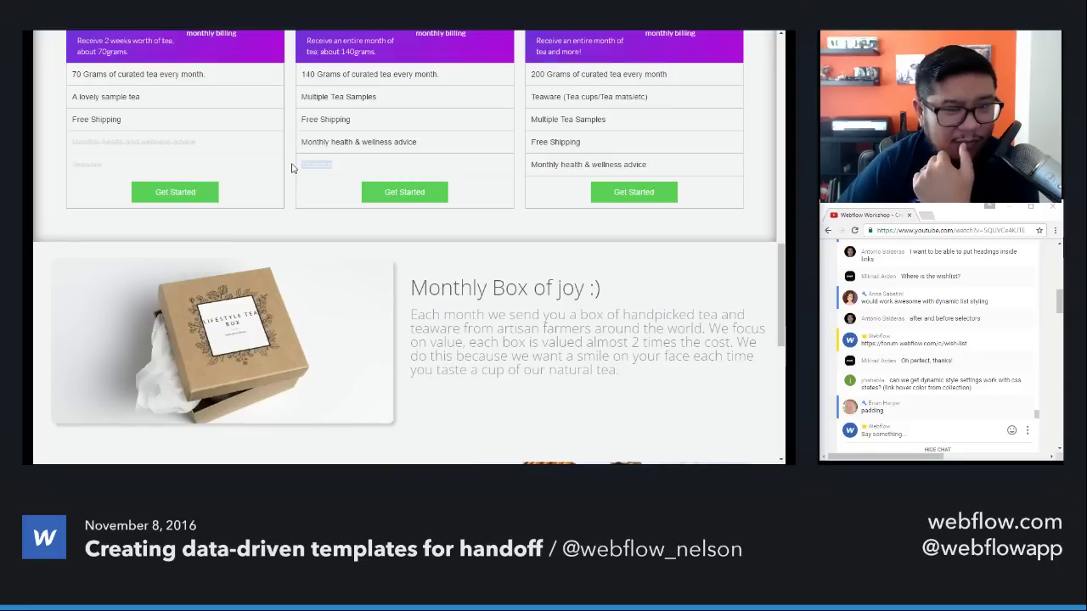
click(308, 164)
Step: Examine the alternating image and text sections from "Monthly Box of joy" to the footer, then return to the Lifestyle Tea hero
scroll(308, 166, down, 3)
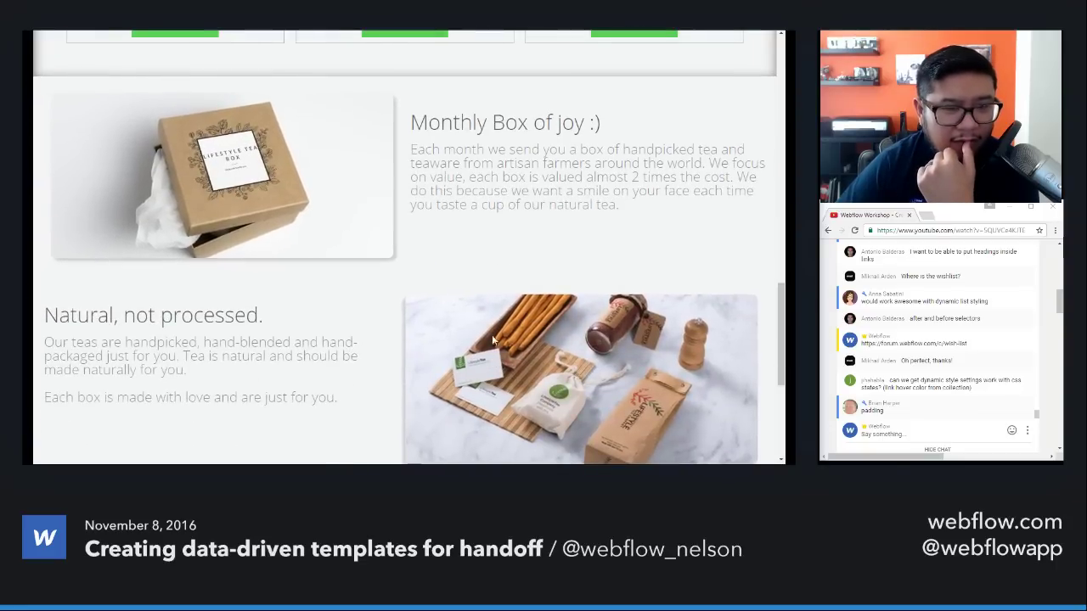
scroll(490, 170, down, 3)
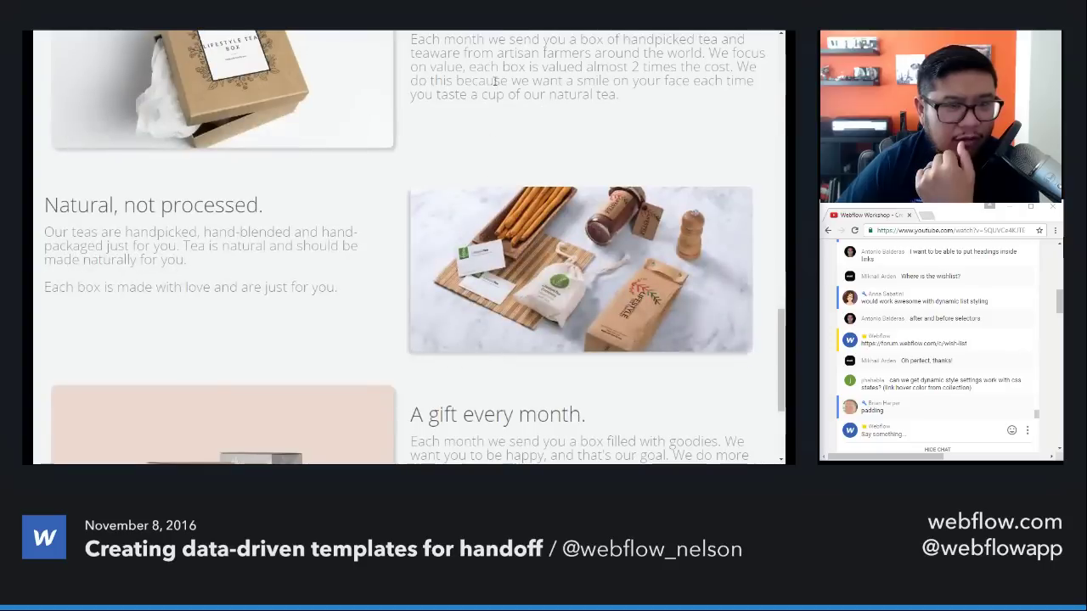
scroll(493, 170, up, 3)
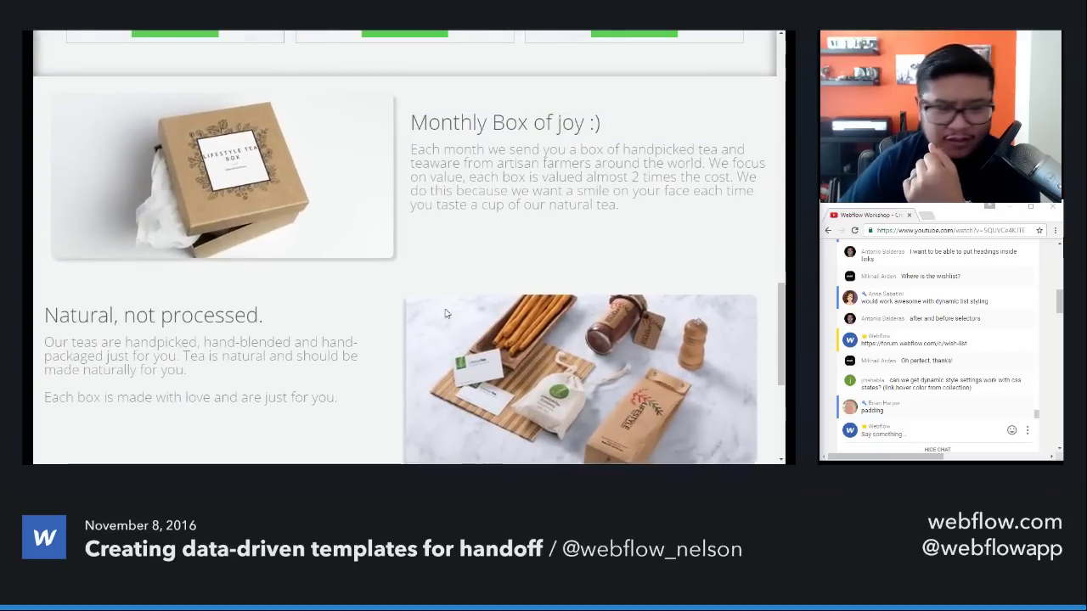
scroll(379, 227, down, 2)
scroll(232, 329, down, 3)
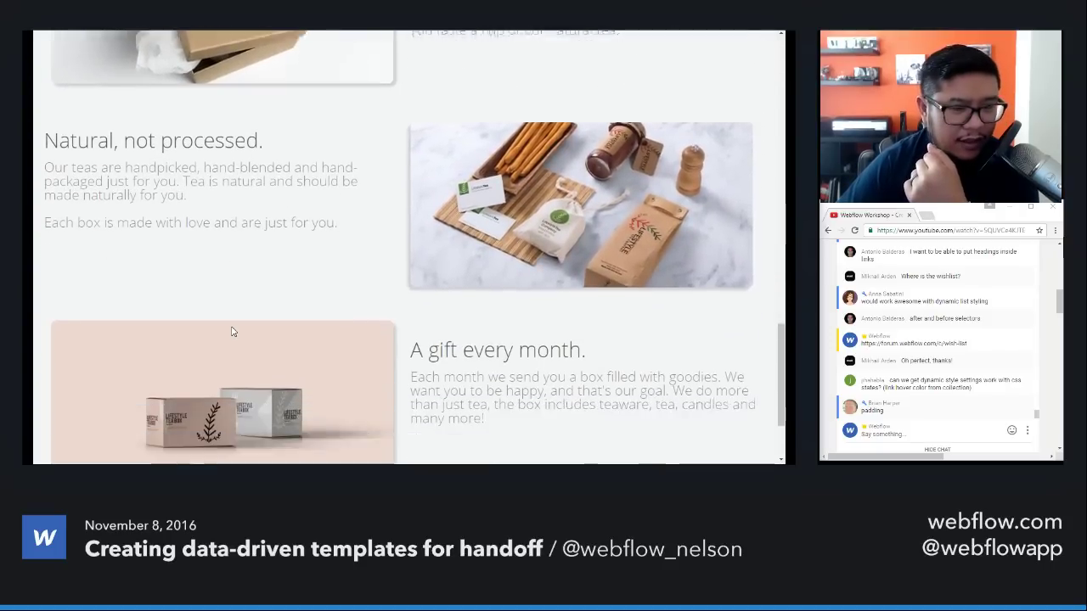
scroll(232, 329, down, 1)
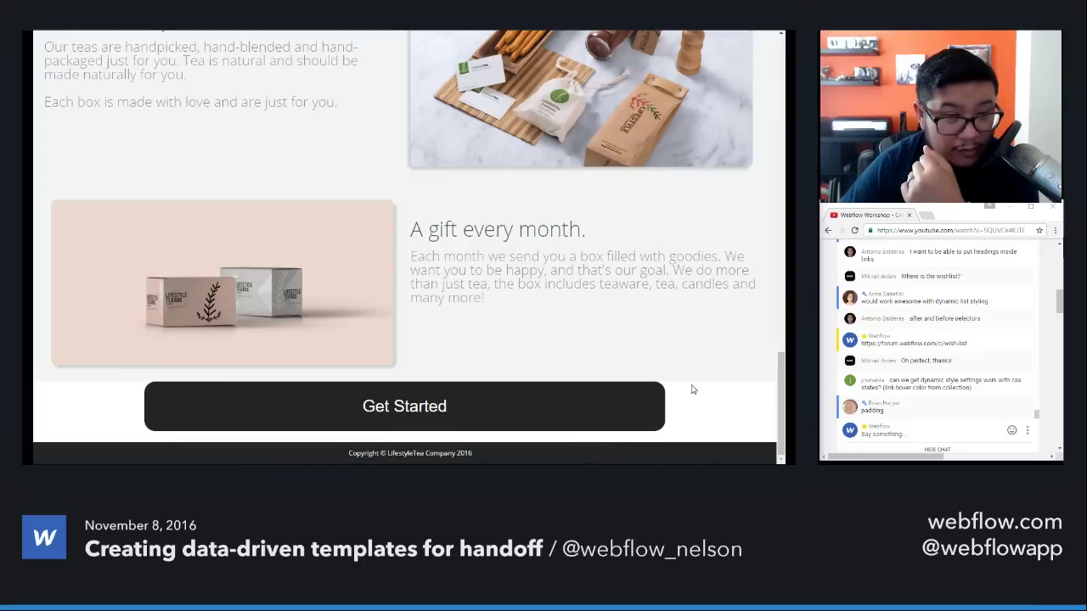
scroll(692, 390, up, 20)
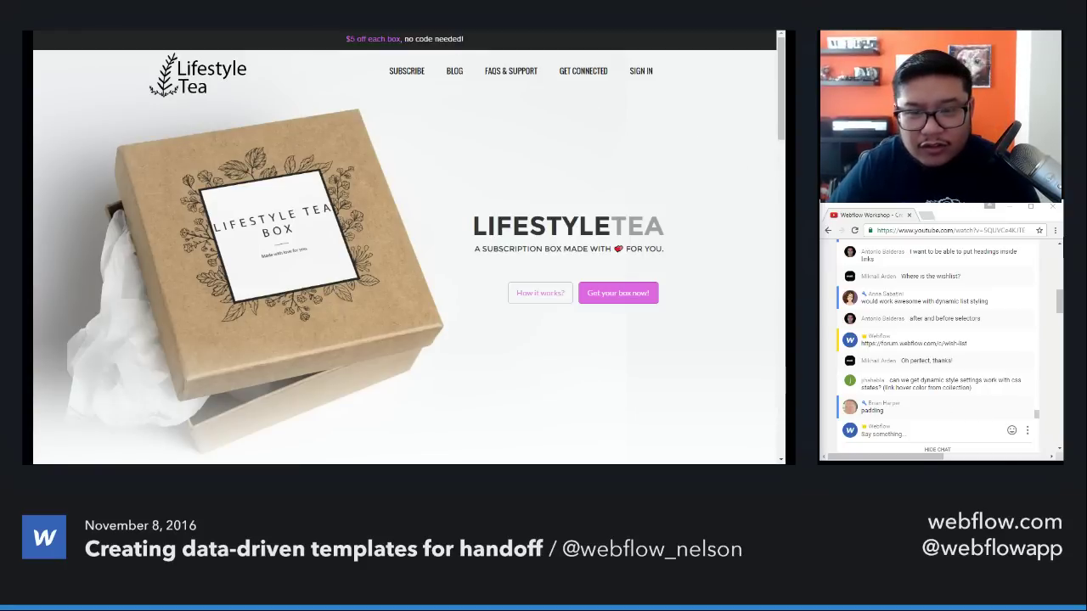
key(ctrl+Tab)
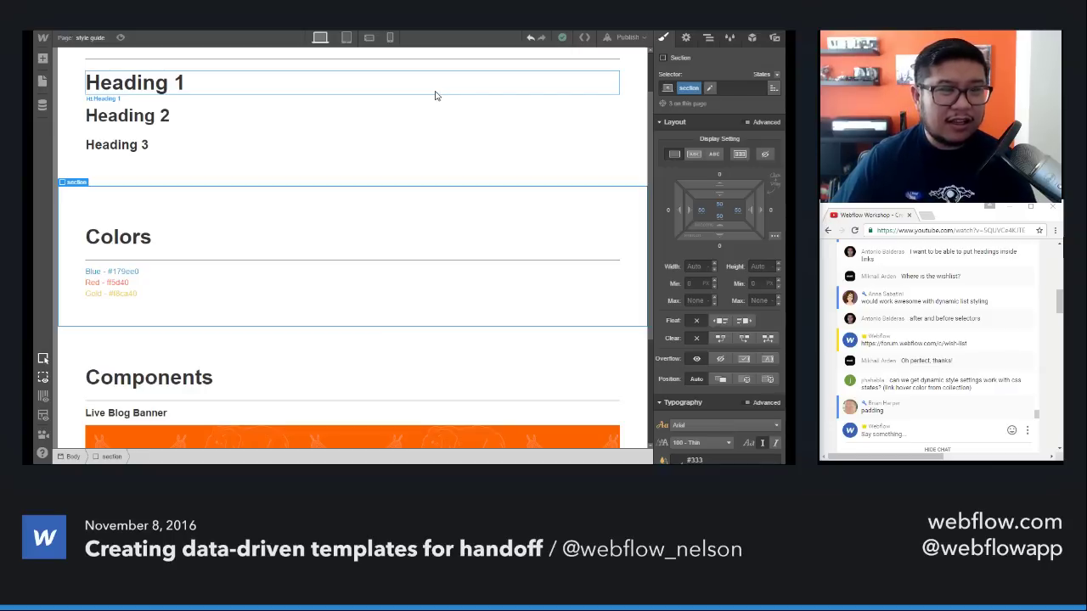
key(ctrl+Tab)
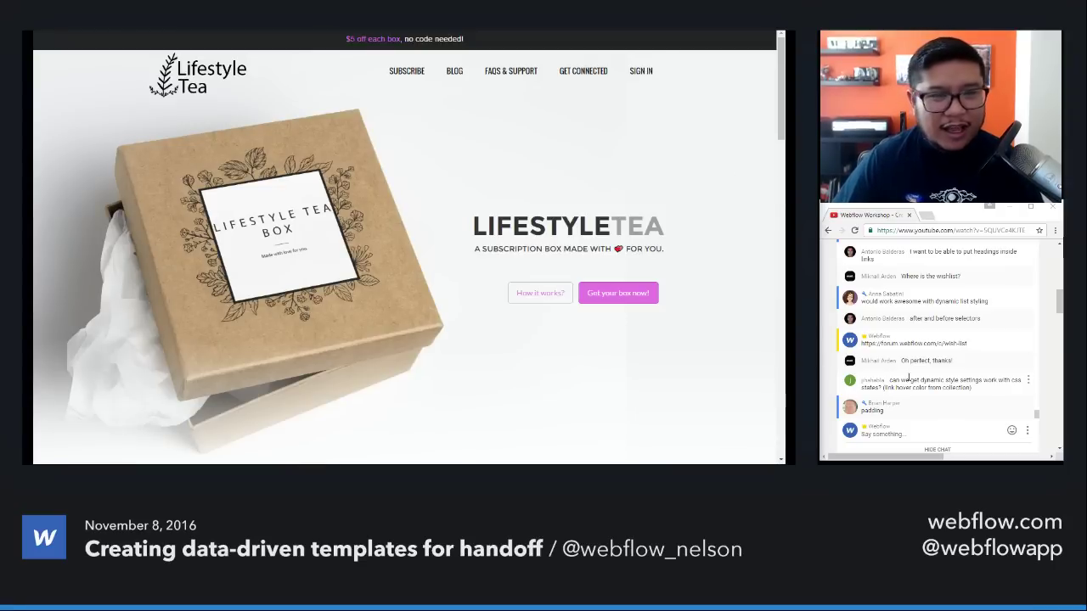
Step: Find the submitted bootstrap-ui-kit.webflow.io link in the live chat and open that site in the main browser
scroll(908, 380, up, 5)
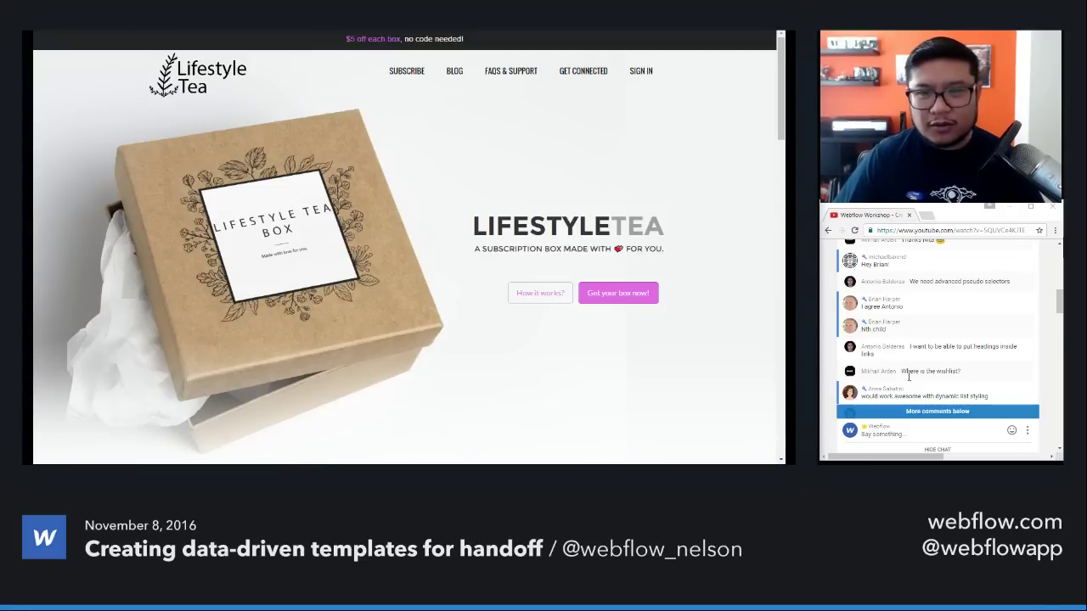
scroll(908, 379, up, 3)
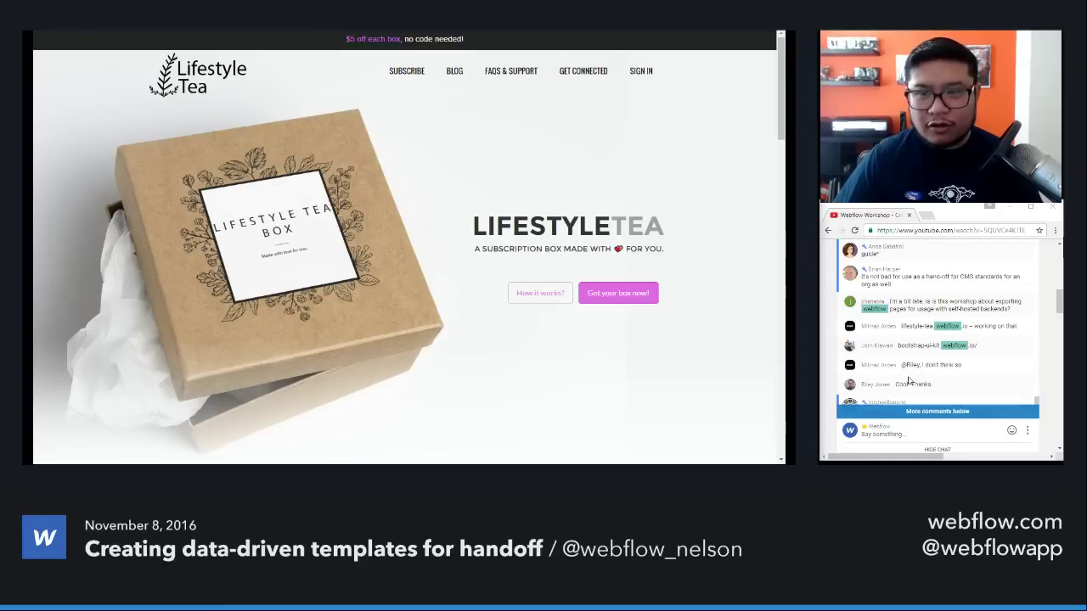
drag(977, 344, 897, 344)
key(ctrl+c)
click(521, 36)
key(ctrl+v)
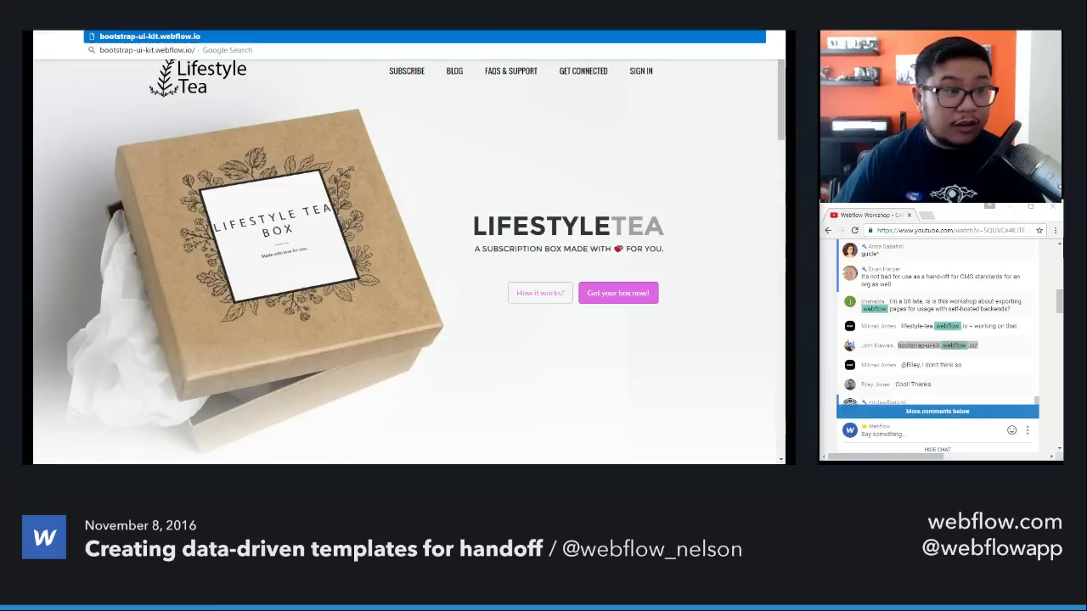
key(Return)
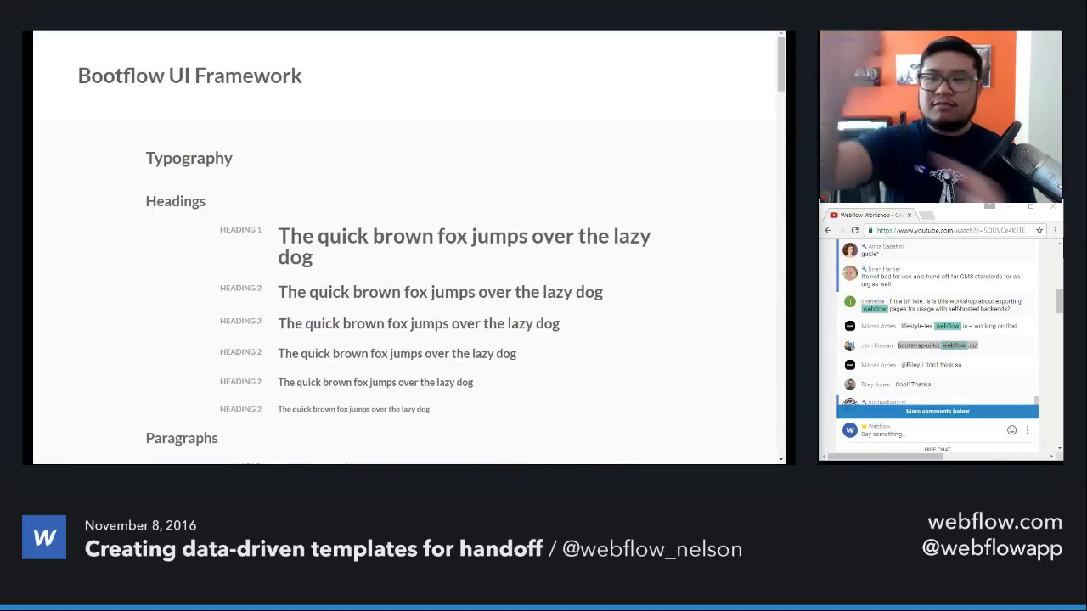
Step: Examine the typography section of the Bootflow UI Framework, covering its headings, paragraph styles, blockquote and lists
scroll(934, 340, down, 5)
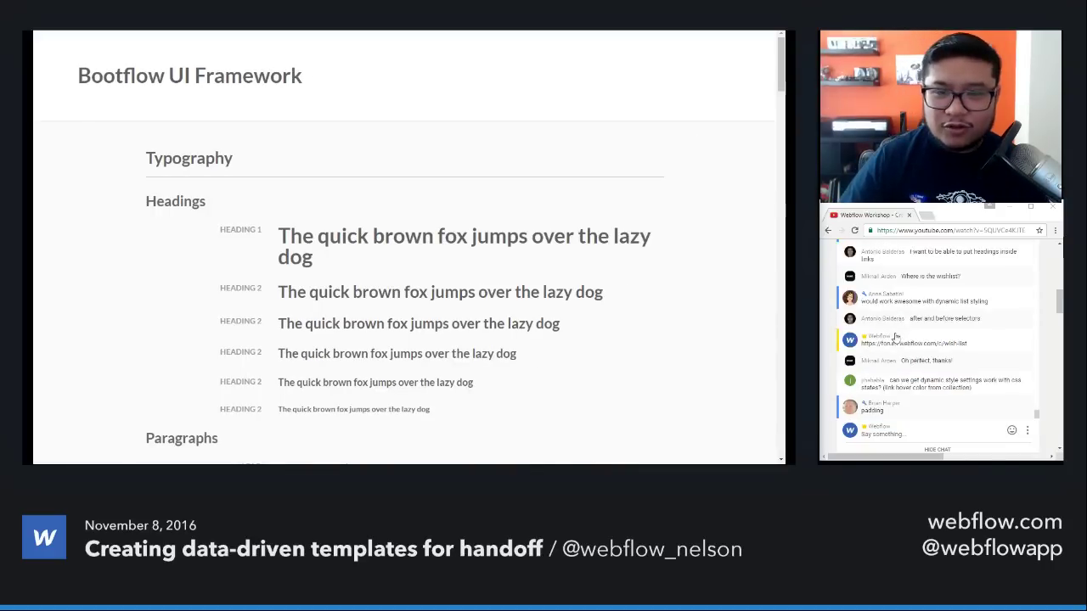
scroll(895, 339, up, 5)
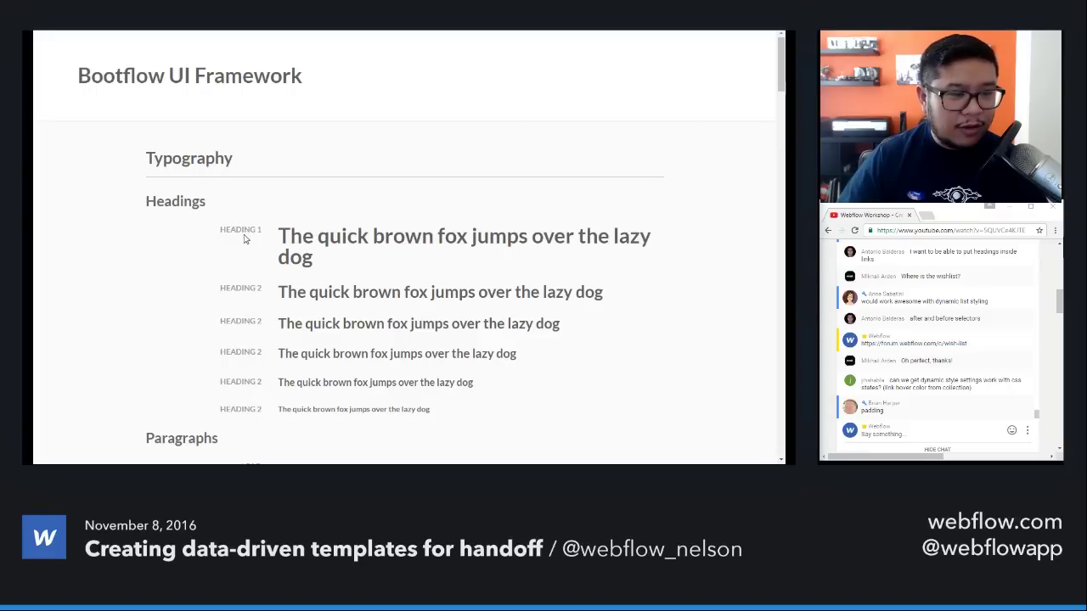
scroll(230, 228, down, 1)
scroll(229, 228, down, 4)
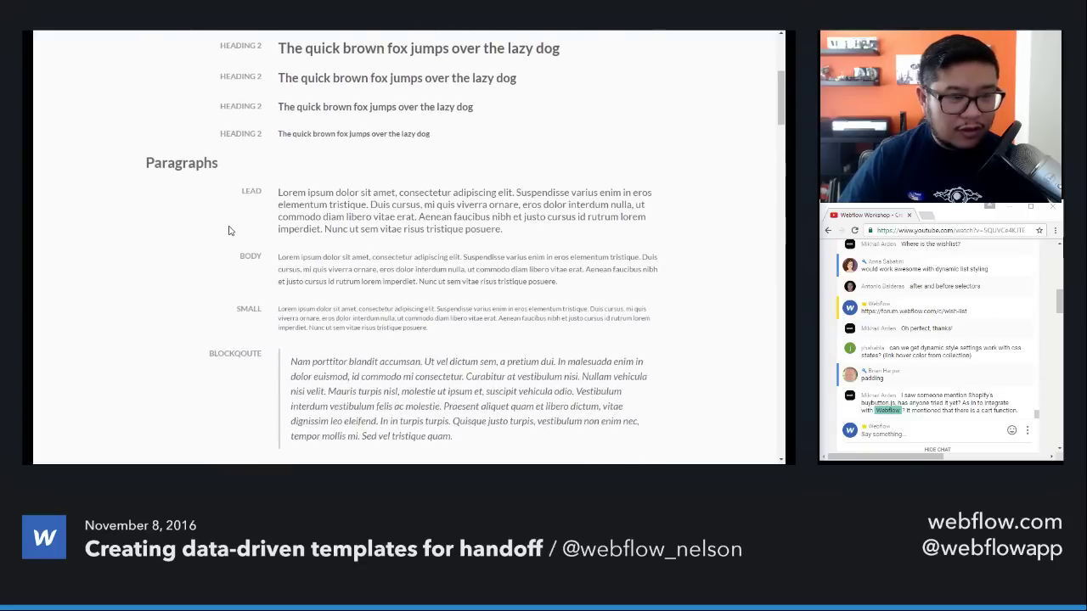
scroll(228, 230, down, 3)
scroll(228, 230, down, 2)
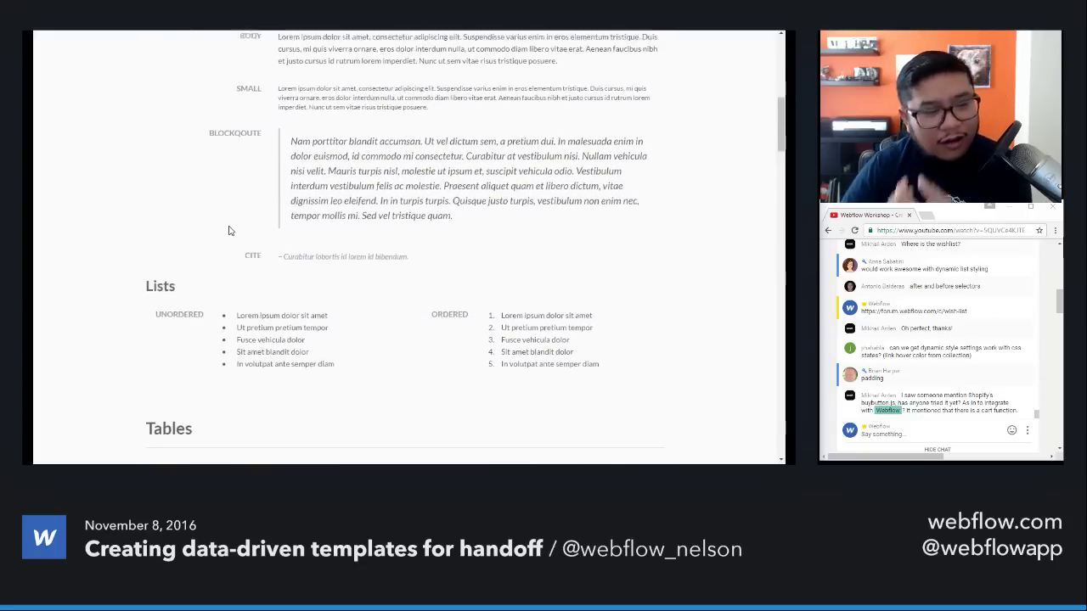
scroll(229, 230, down, 4)
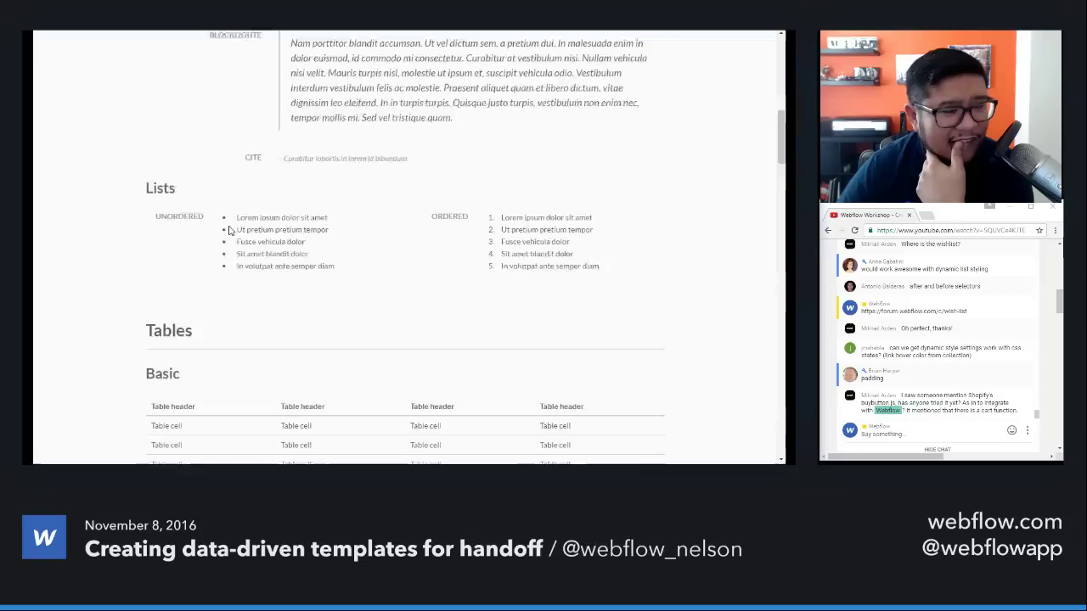
Step: Examine the table styles and the default, group, focused, disabled and error form inputs
scroll(229, 230, down, 5)
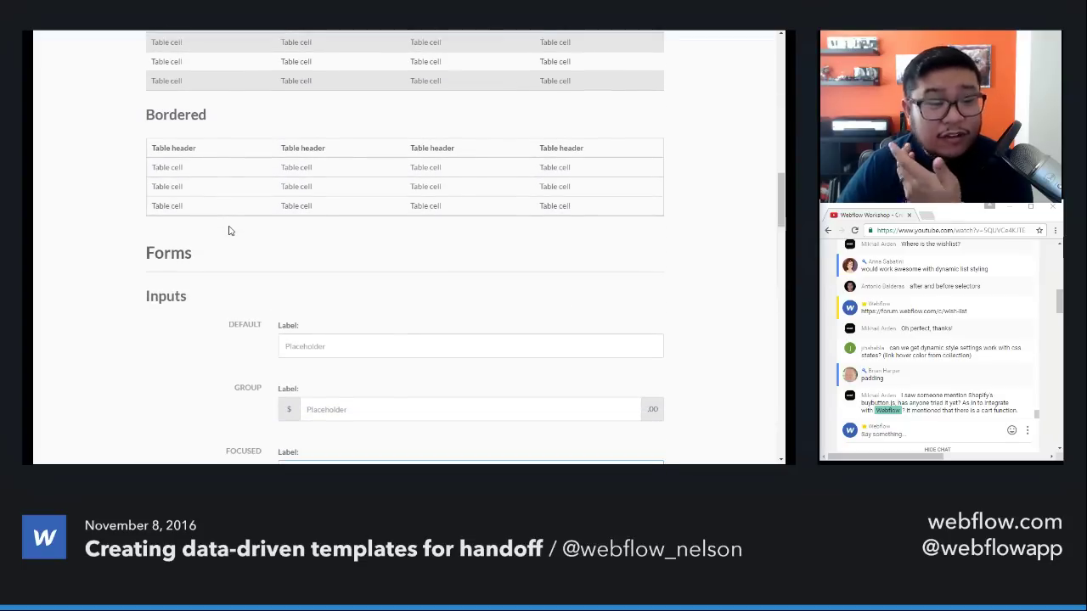
scroll(228, 230, down, 2)
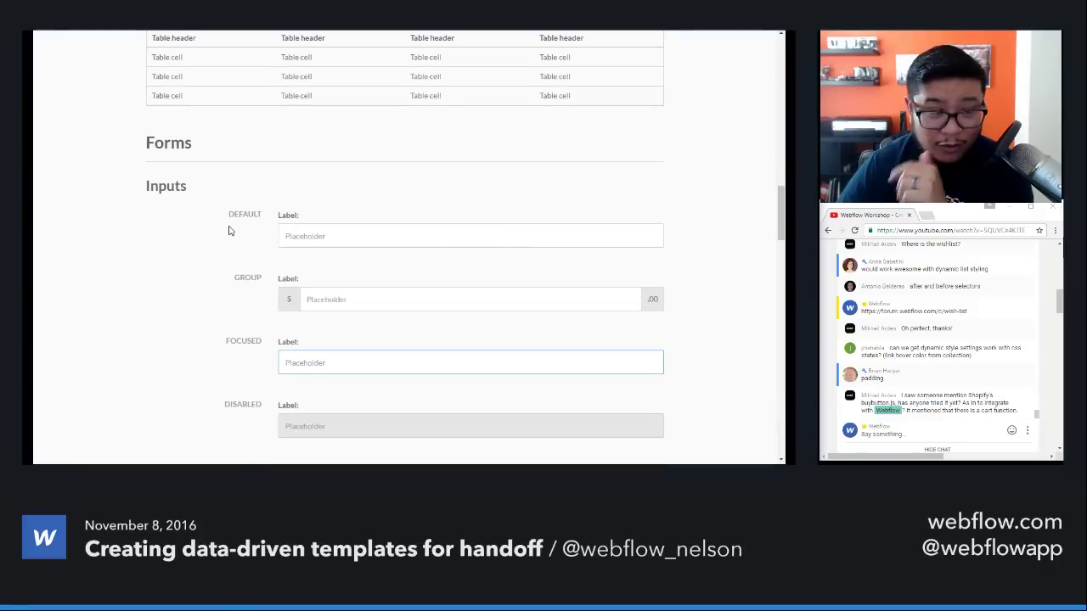
scroll(228, 230, down, 1)
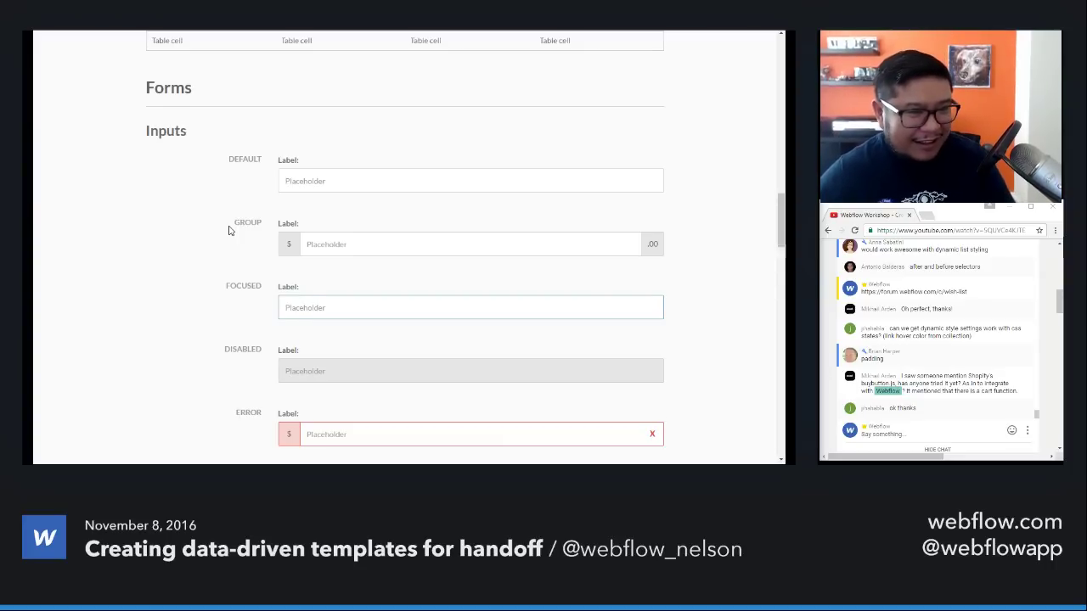
Step: Examine the check boxes and radio buttons, and test whether the Active and Deactive switches respond
scroll(228, 230, down, 4)
scroll(229, 231, down, 5)
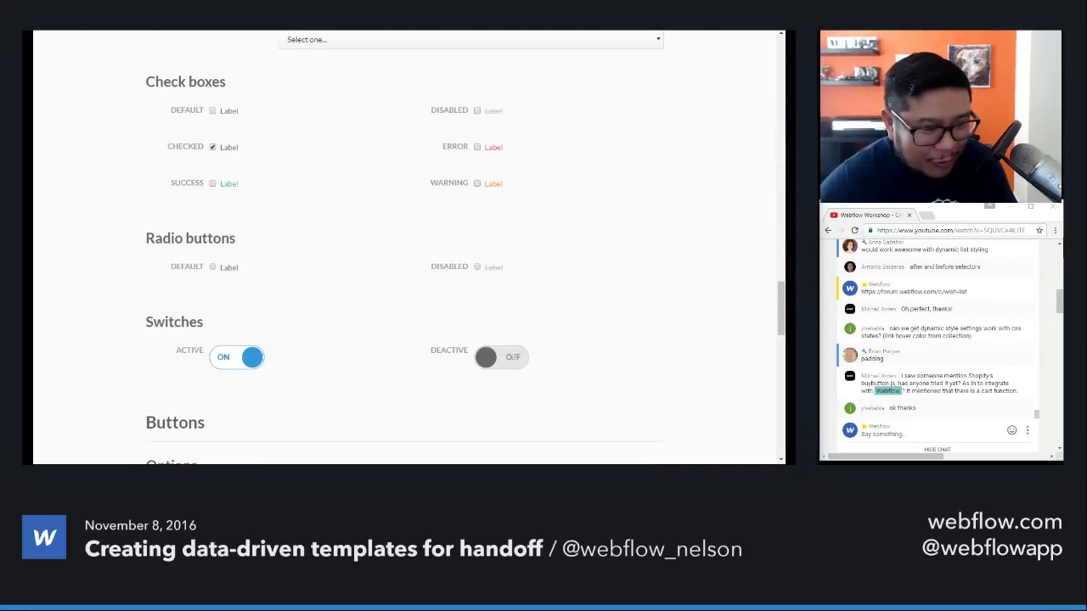
double_click(512, 358)
scroll(396, 351, down, 1)
click(258, 273)
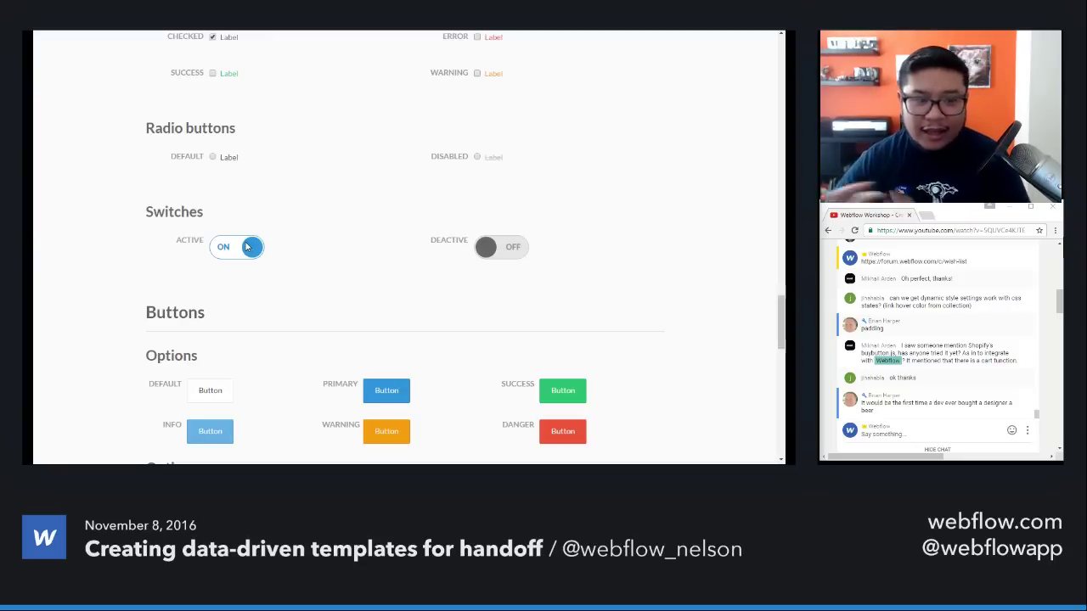
Step: Examine the button color and size options and the contextual color helpers down to the Components section
scroll(245, 241, down, 2)
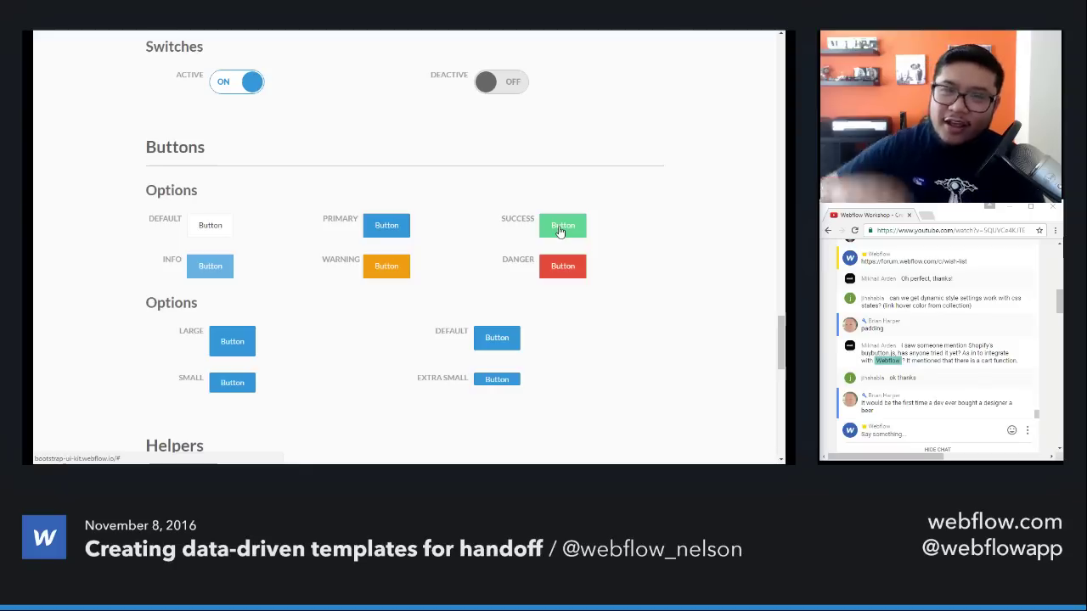
scroll(543, 316, down, 3)
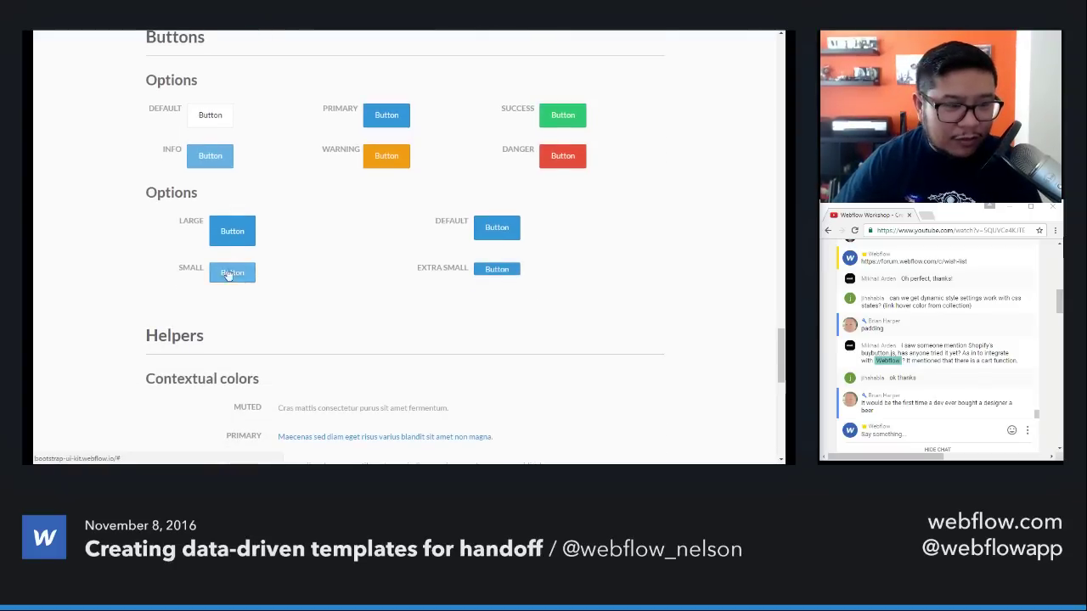
scroll(332, 315, down, 5)
scroll(332, 315, down, 5)
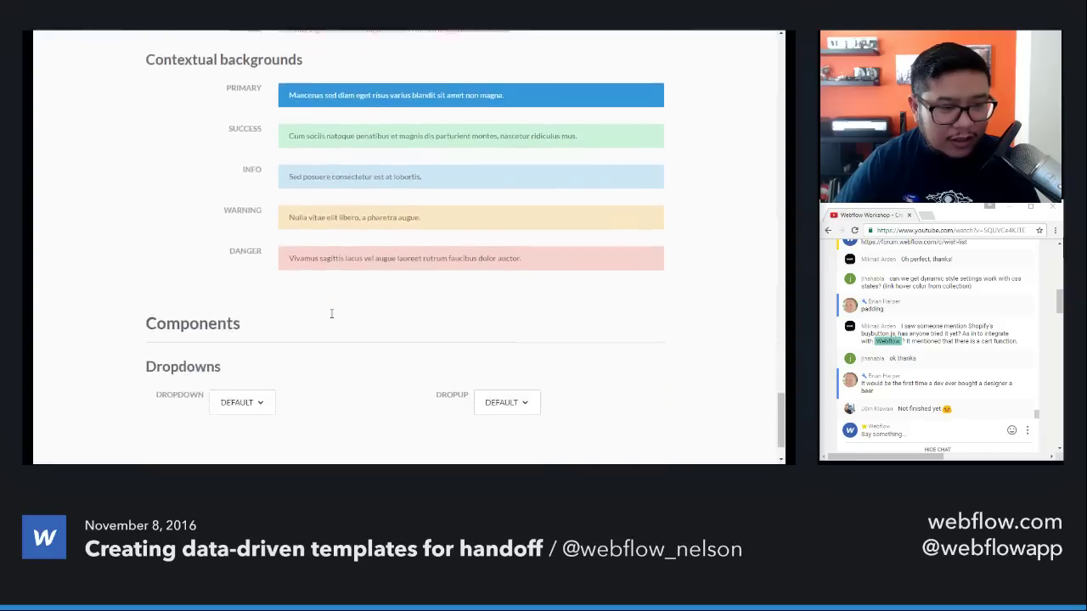
Step: Open and close the Dropdown and Dropup components alternately to compare how their menus behave and look
click(242, 336)
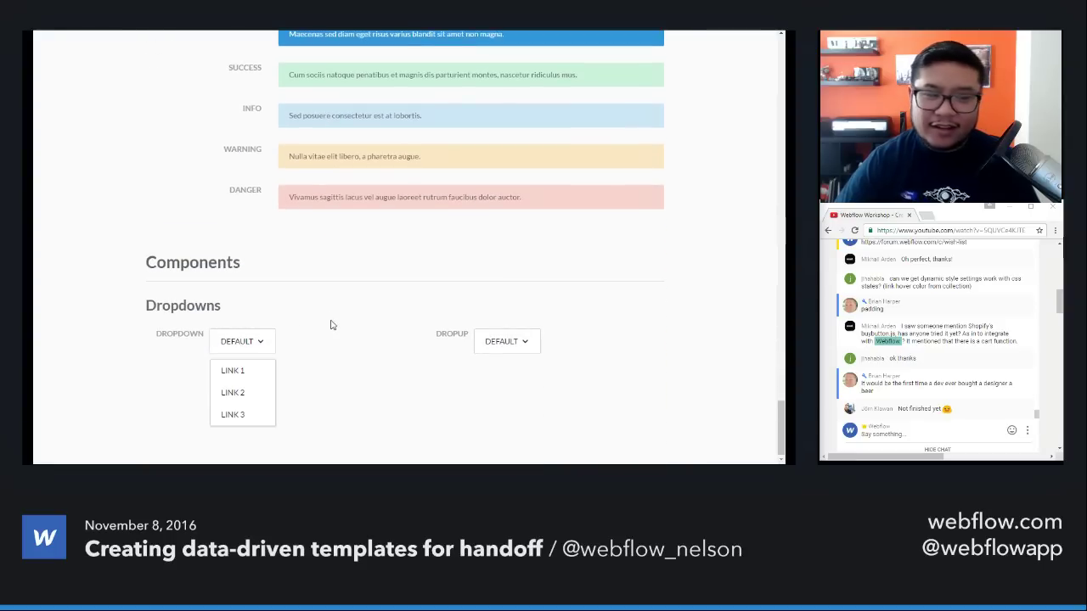
click(345, 357)
click(250, 341)
click(313, 344)
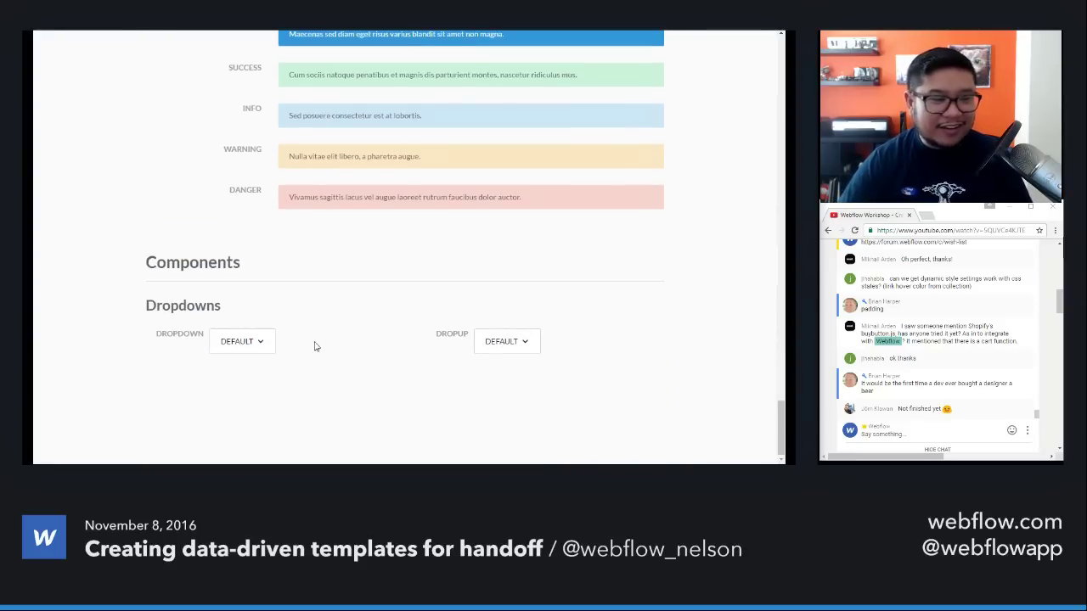
click(243, 343)
click(490, 346)
click(259, 341)
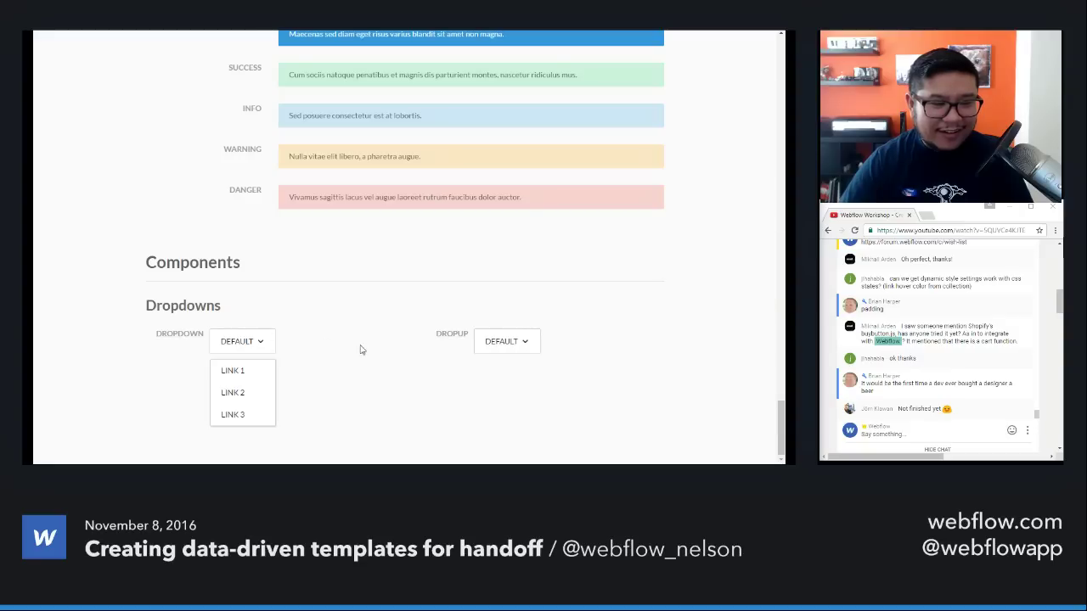
click(521, 349)
click(259, 343)
click(486, 348)
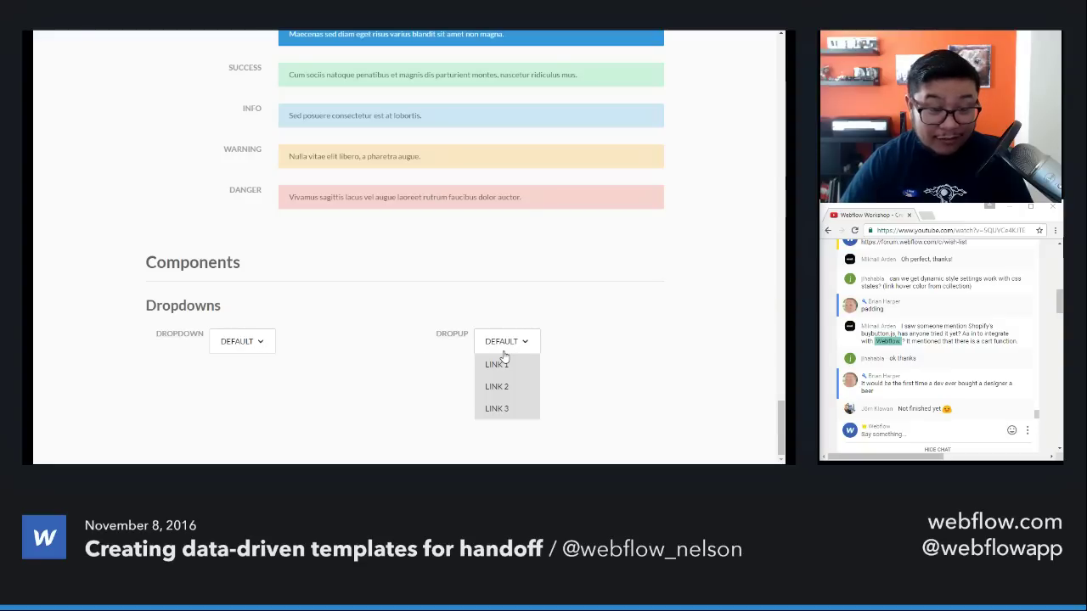
click(262, 344)
click(482, 348)
click(335, 345)
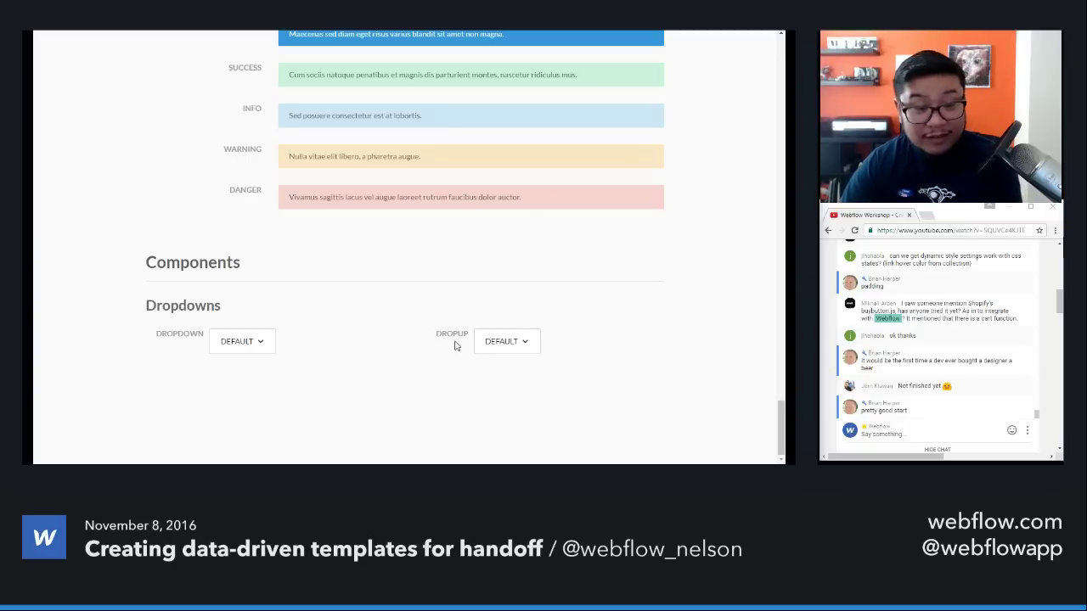
Step: Test the Dropup menu's opening direction repeatedly, then return to the contextual colors under Helpers
click(518, 347)
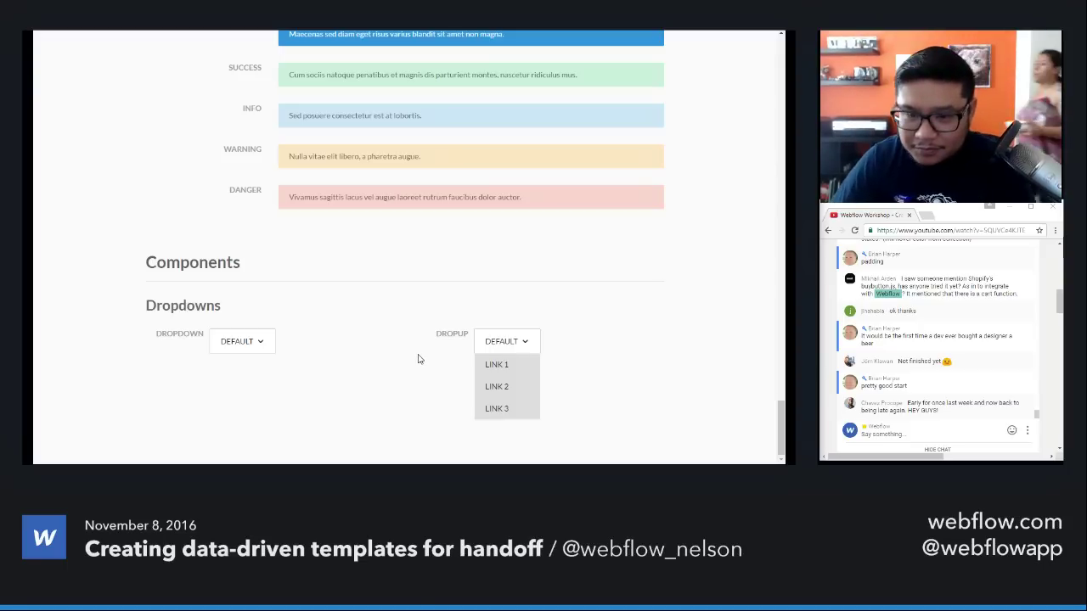
click(525, 344)
click(525, 342)
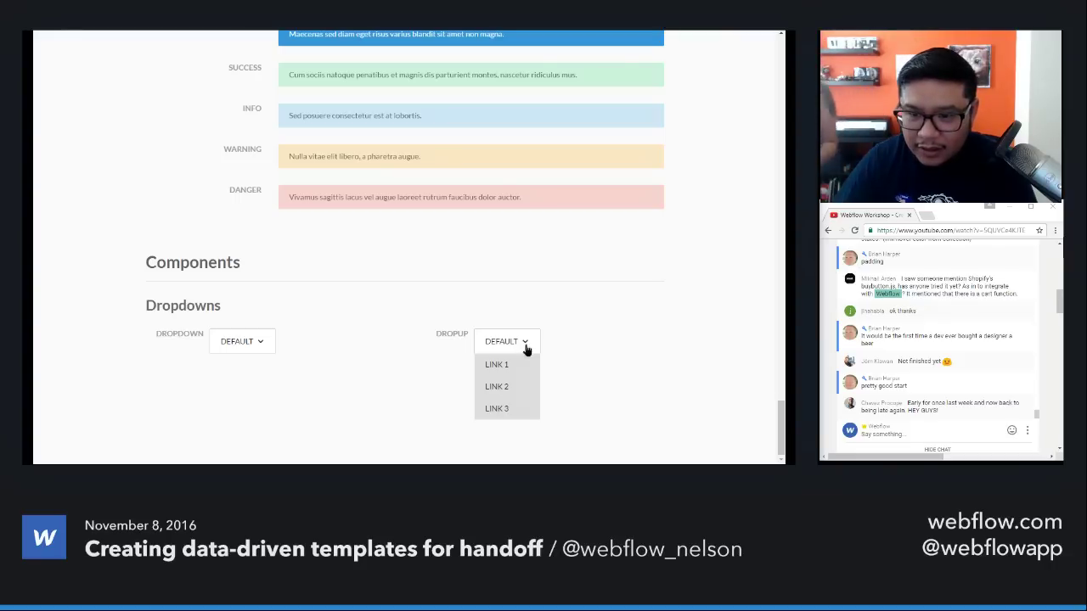
click(531, 343)
scroll(560, 349, up, 2)
scroll(586, 365, up, 4)
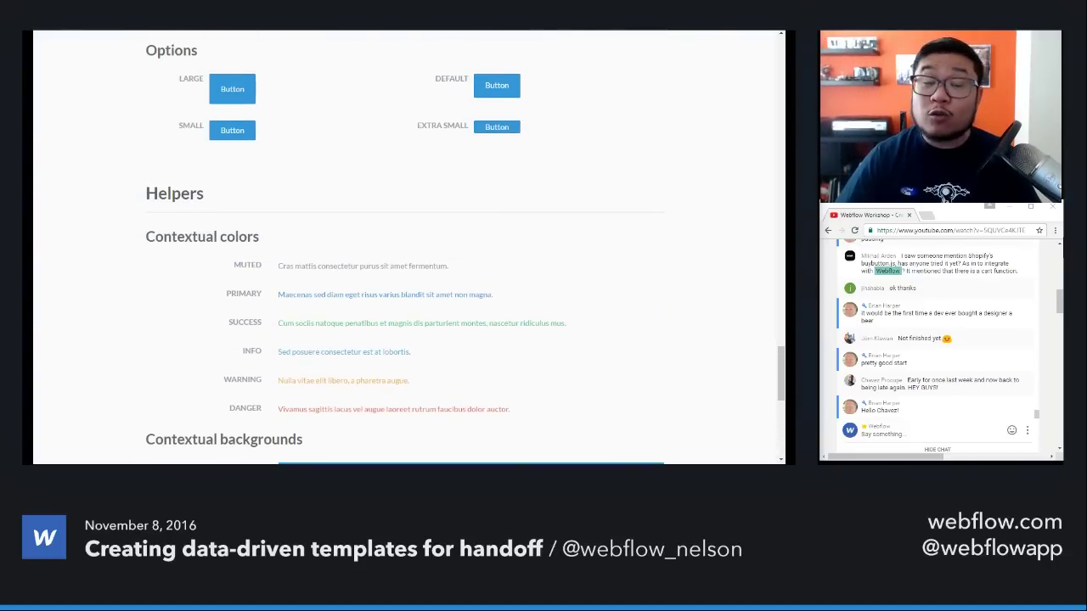
key(ctrl+Tab)
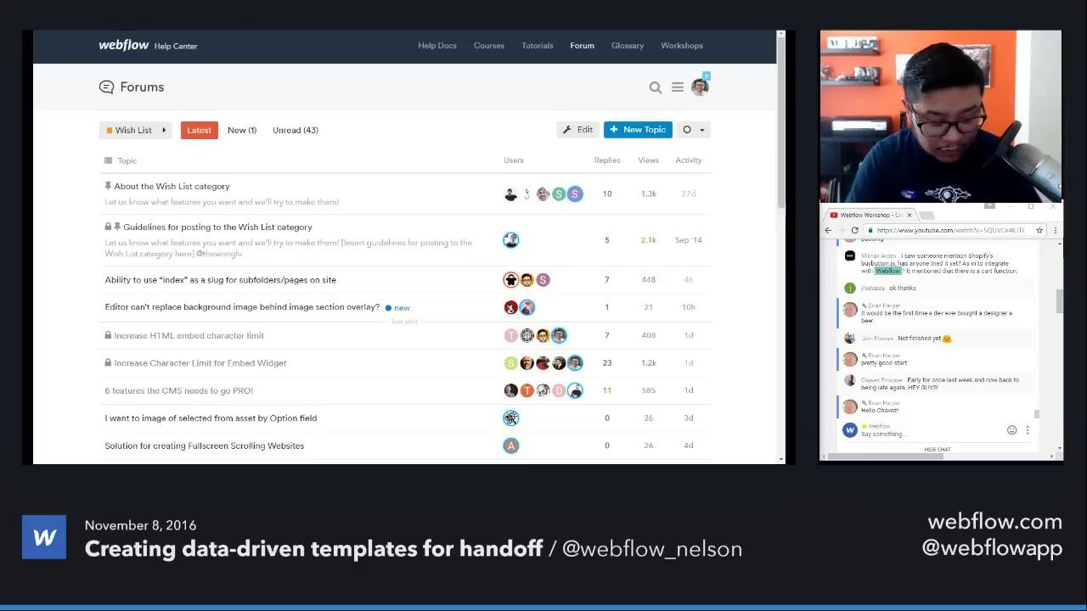
key(ctrl+l)
key(Escape)
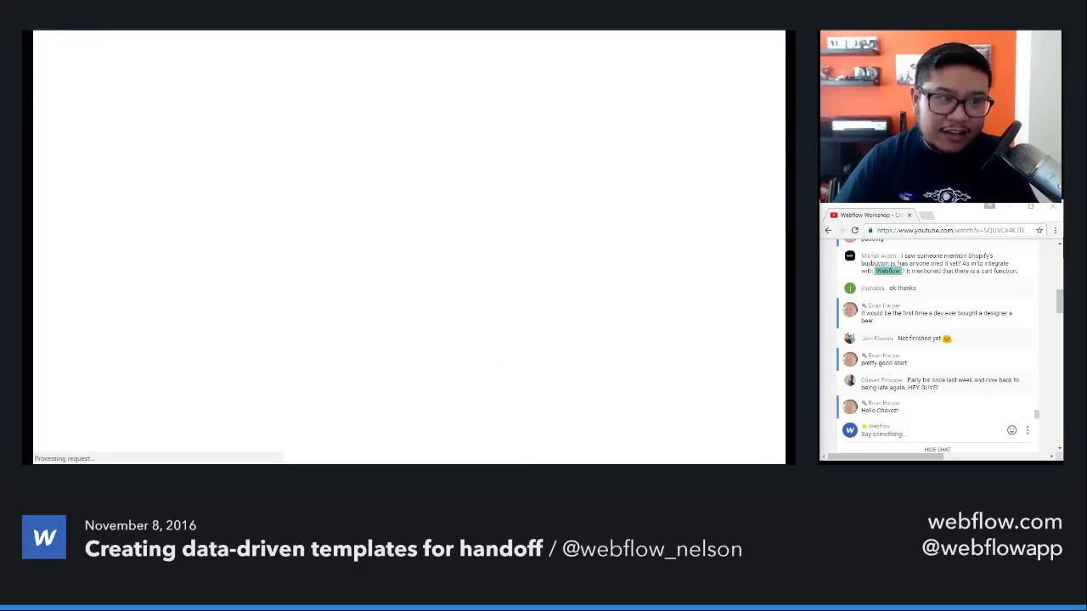
click(926, 434)
text(http://ux.mailchimp.com/patterns)
key(Return)
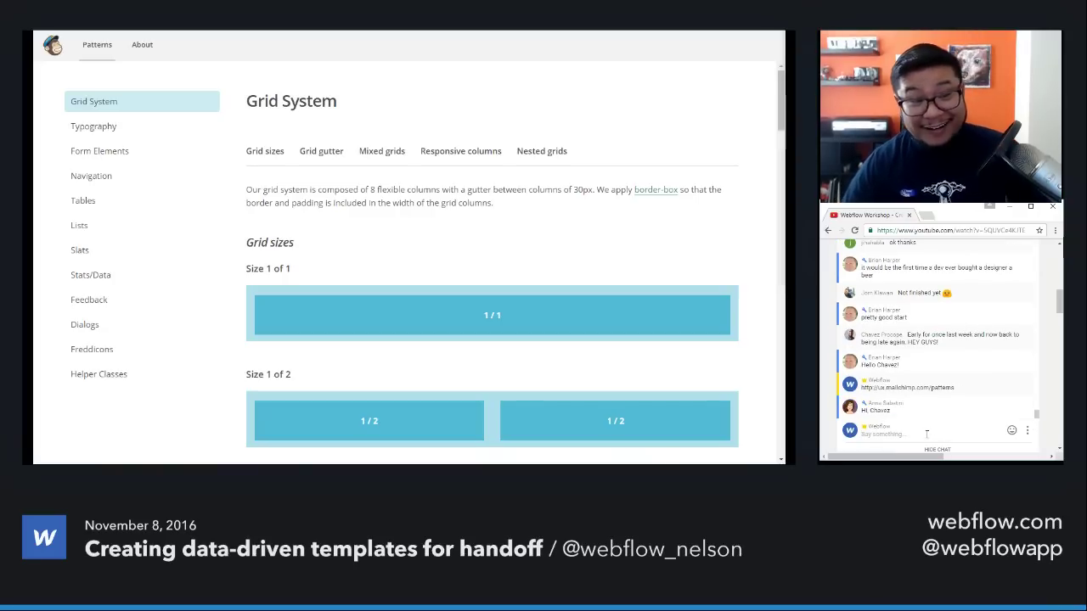
Step: Open the Typography patterns and examine the headings, paragraph styles, code notes and column sub-sections through the end of the page
click(167, 131)
scroll(167, 130, down, 1)
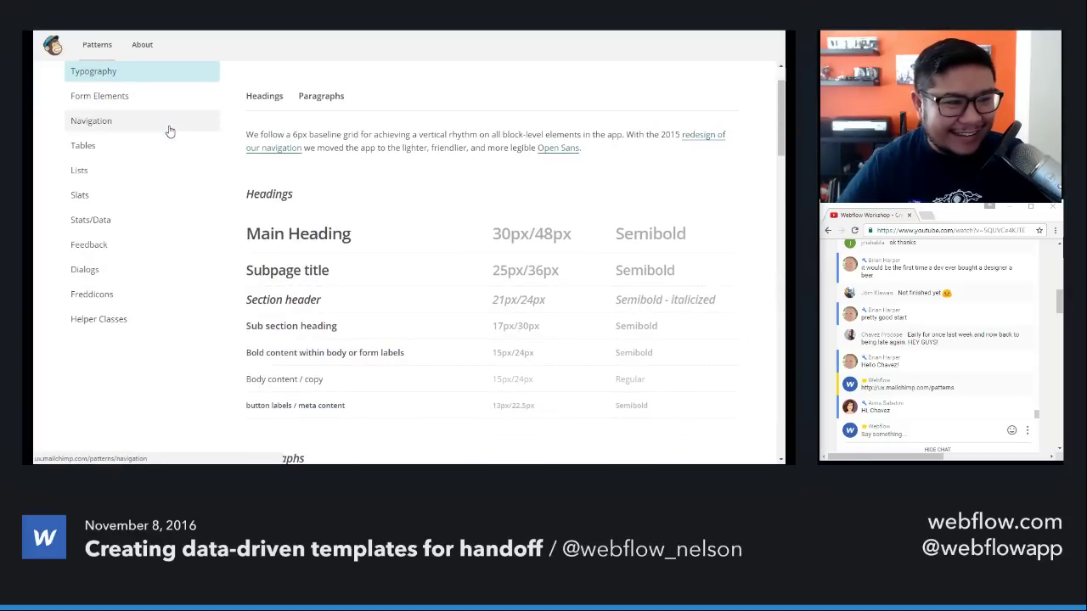
scroll(165, 128, up, 1)
click(264, 148)
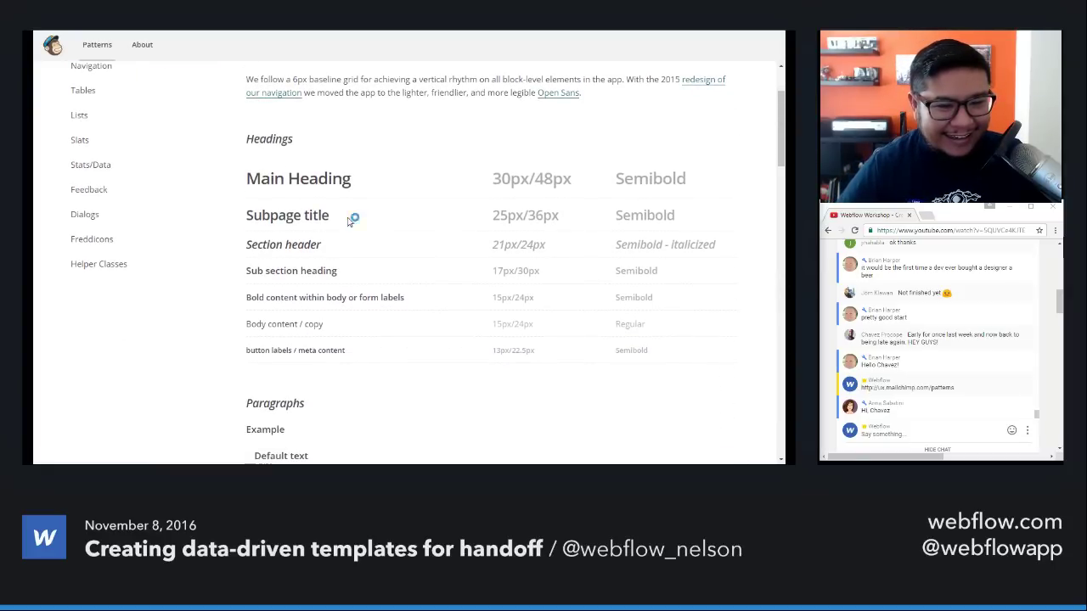
scroll(429, 251, down, 3)
scroll(429, 251, down, 5)
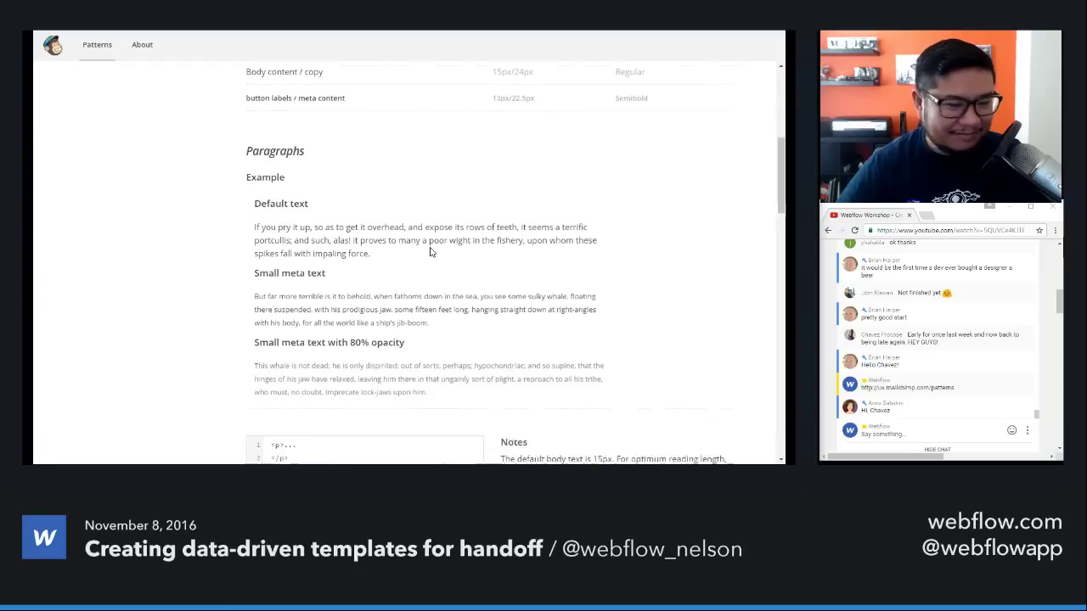
scroll(535, 239, down, 2)
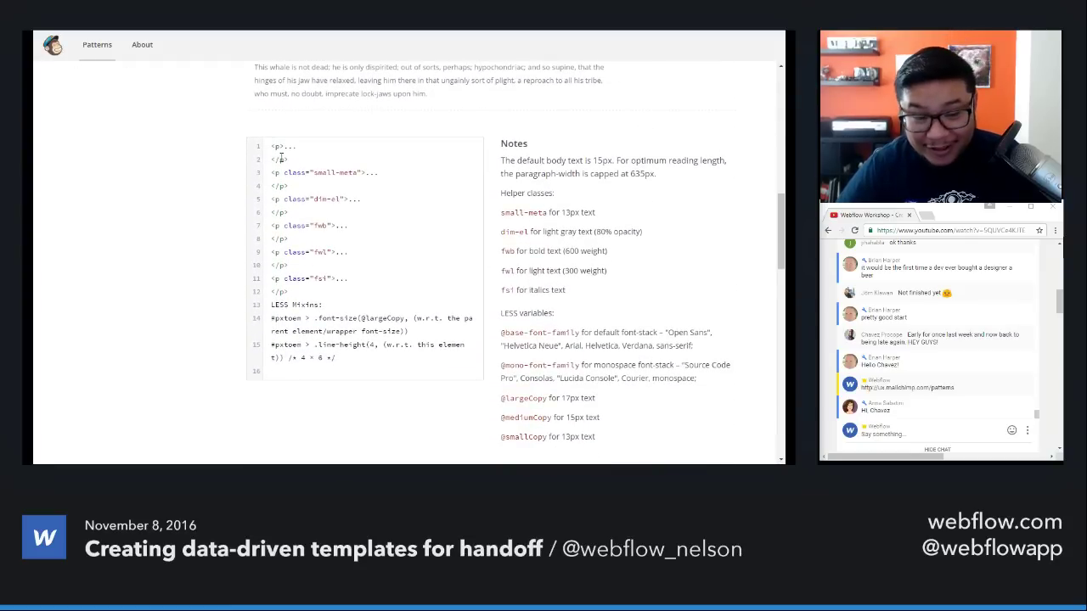
scroll(573, 229, down, 6)
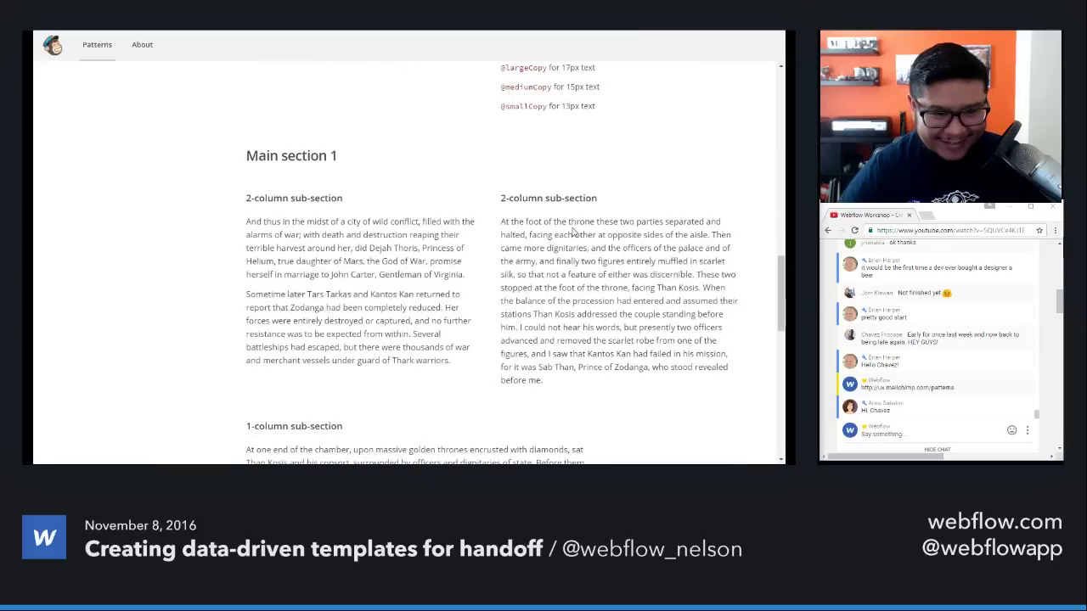
scroll(573, 230, down, 2)
scroll(573, 229, down, 9)
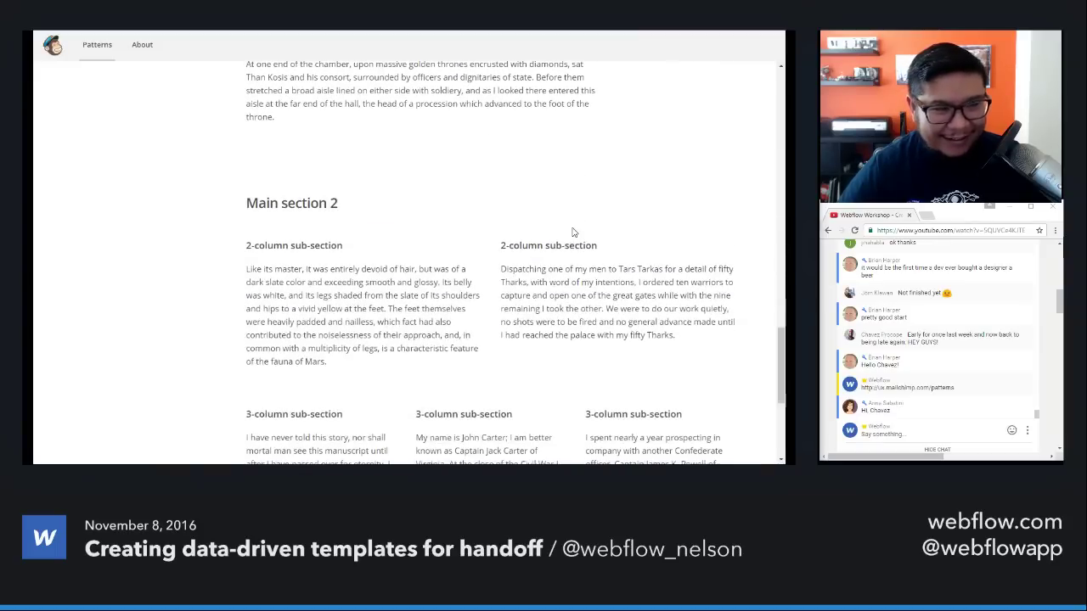
scroll(573, 232, down, 2)
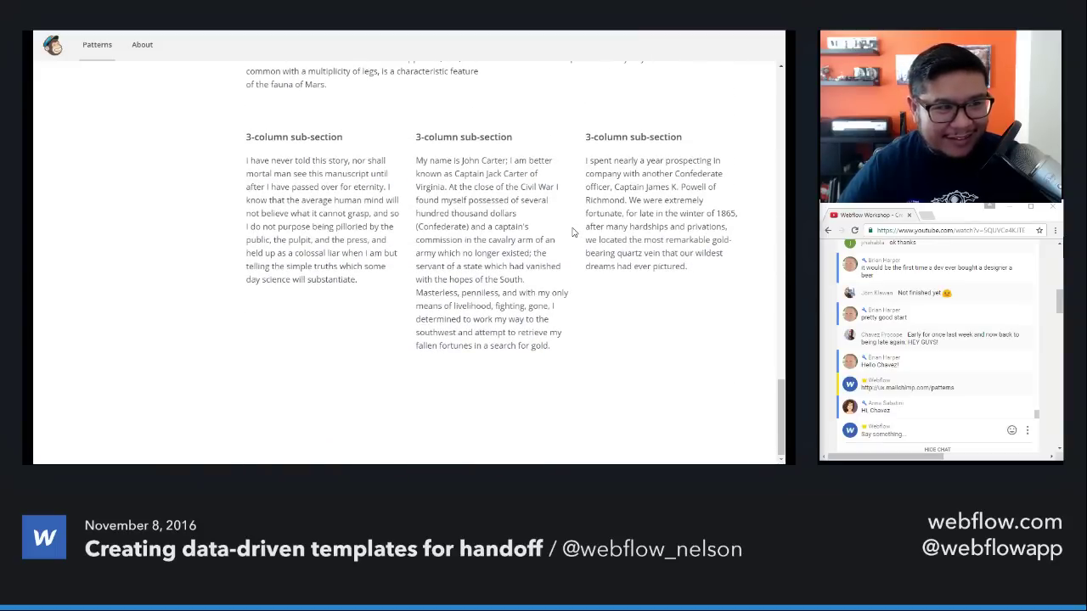
scroll(573, 232, up, 20)
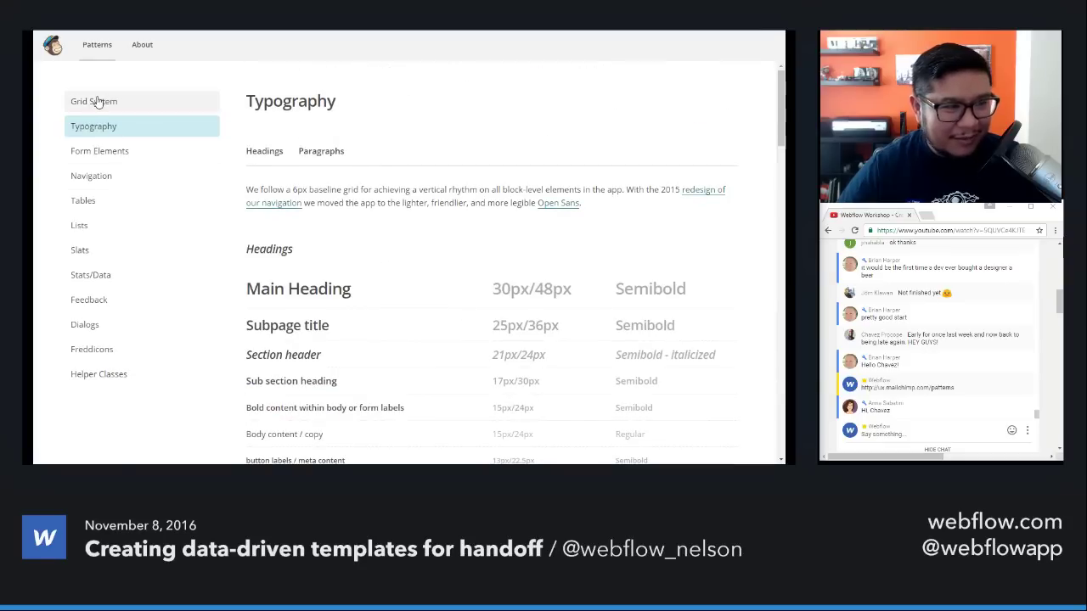
Step: Open the Form Elements patterns at the Select section and test the Dijit and Info select menus
click(92, 153)
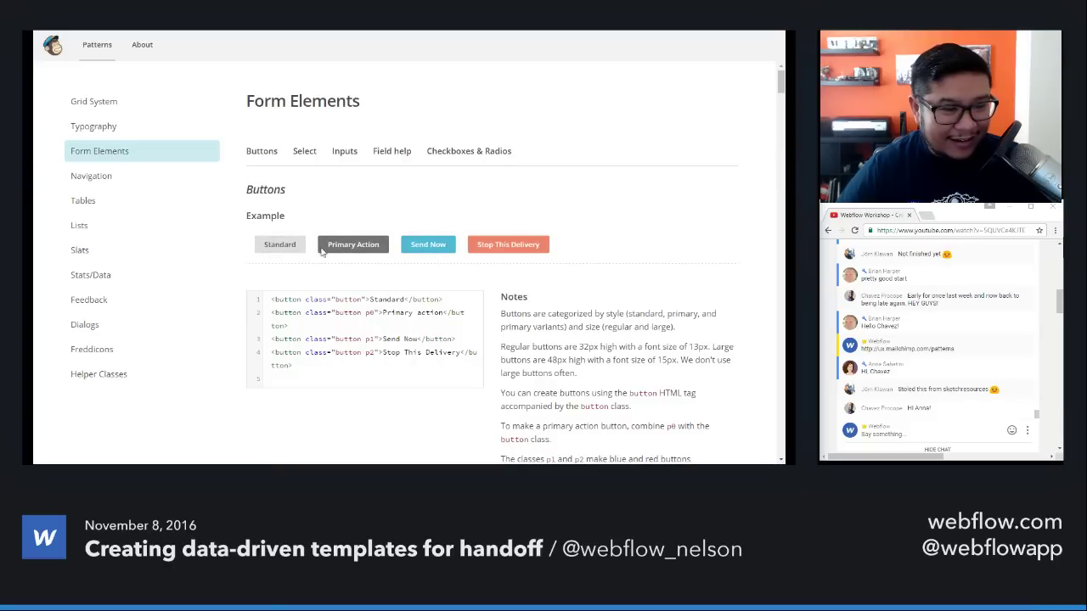
click(294, 156)
click(310, 124)
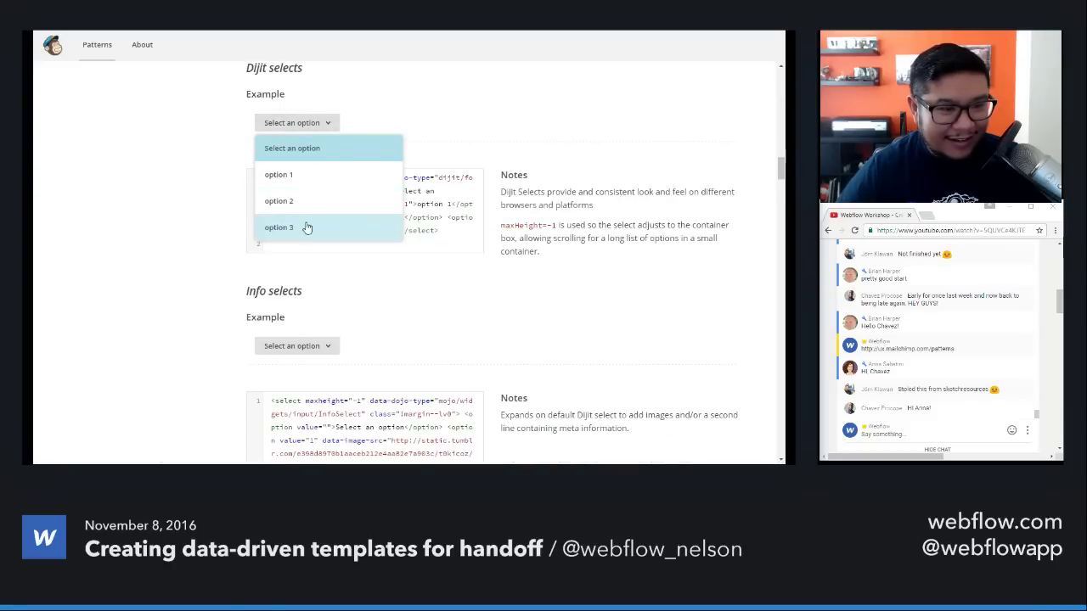
click(321, 126)
click(299, 348)
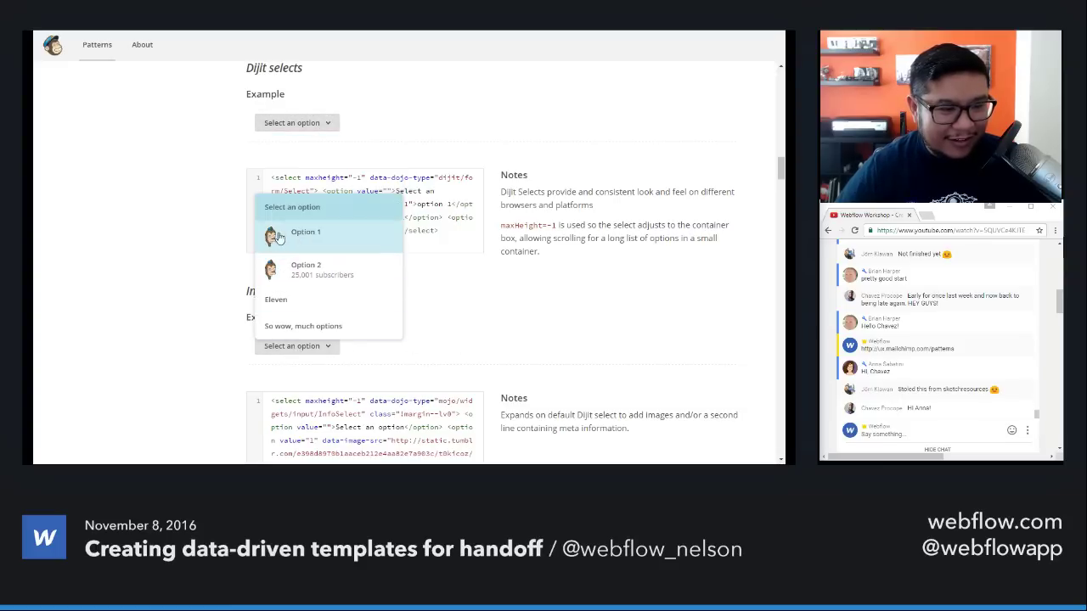
click(435, 314)
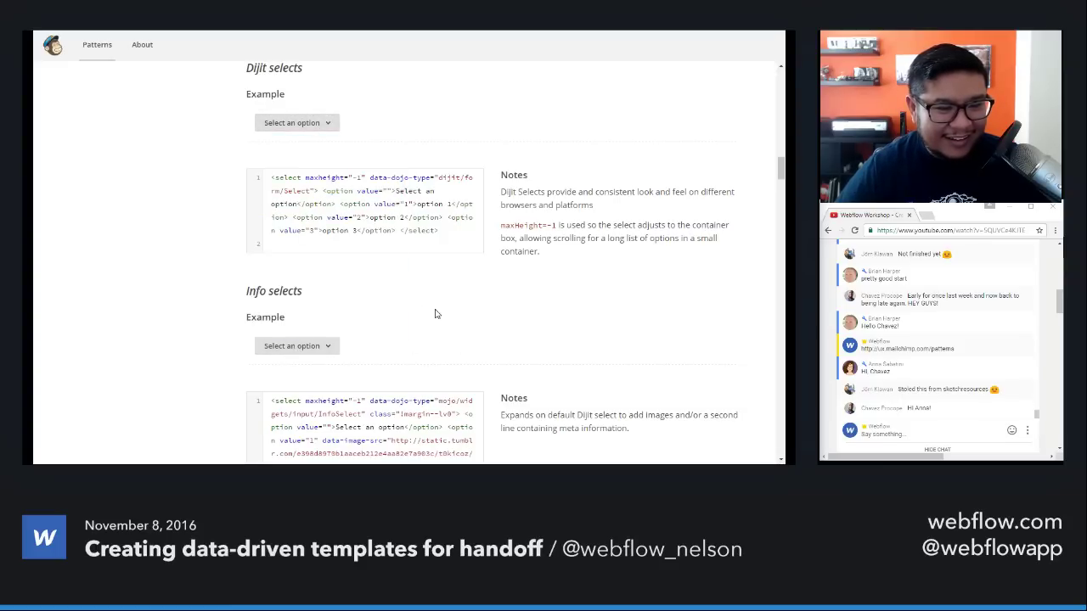
Step: Recheck the Info select's options, read the Native selects notes, and open the Navigation patterns
scroll(535, 292, down, 3)
click(298, 76)
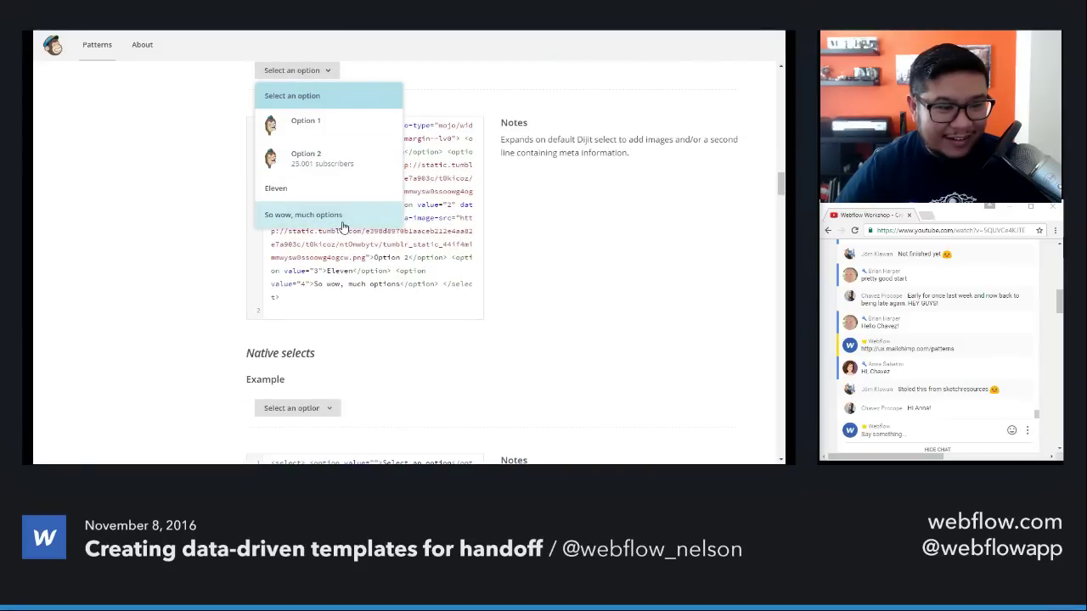
click(518, 314)
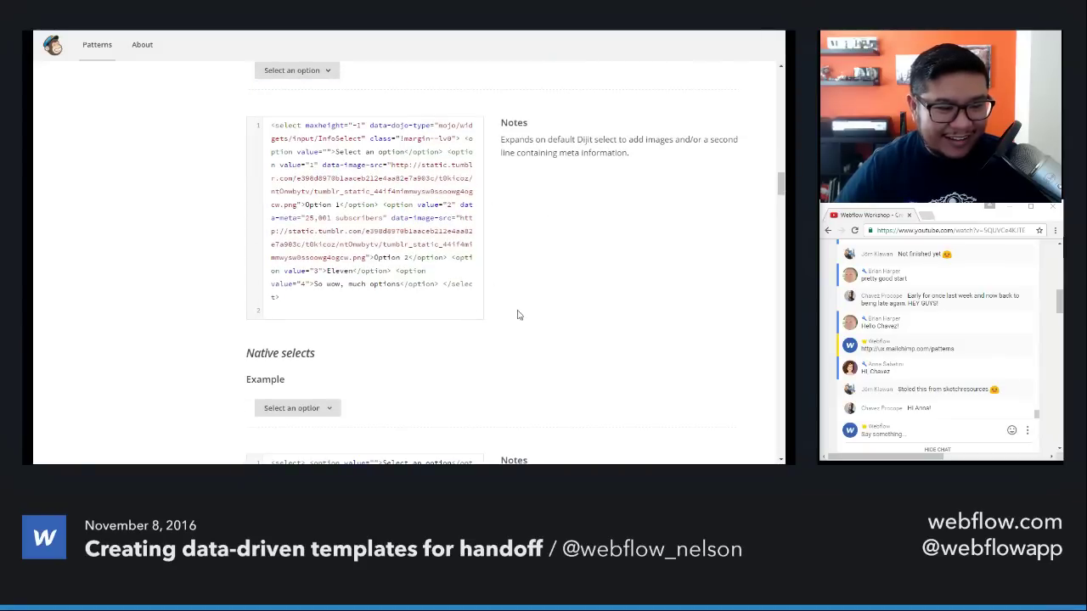
scroll(514, 323, down, 3)
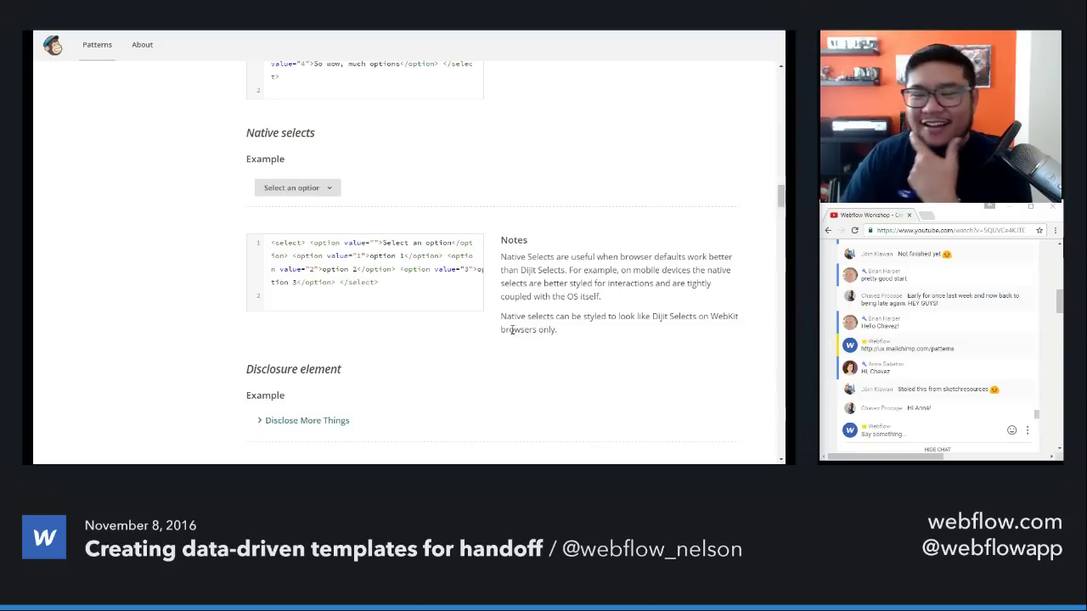
scroll(516, 301, up, 10)
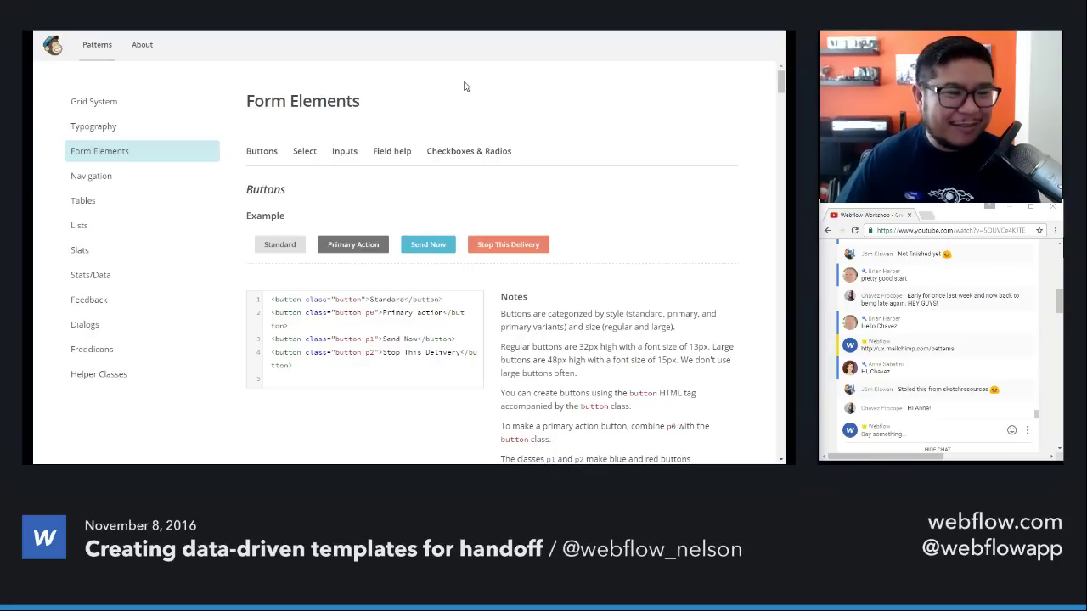
click(170, 175)
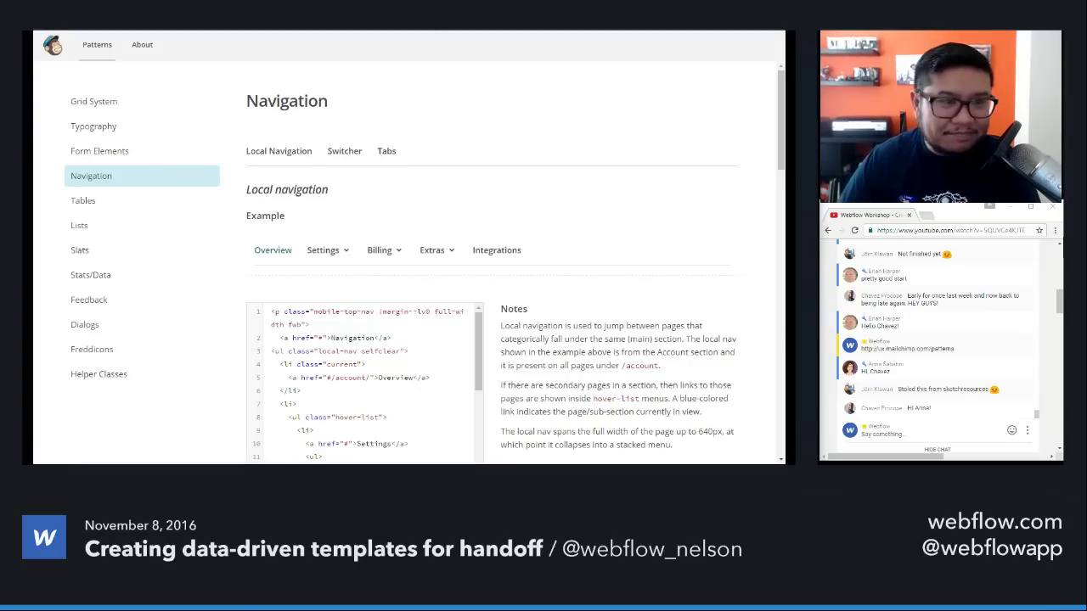
Step: Return to the Bootflow UI Framework page and review its button options and helpers back up to the Typography section
key(ctrl+Tab)
scroll(405, 201, up, 1)
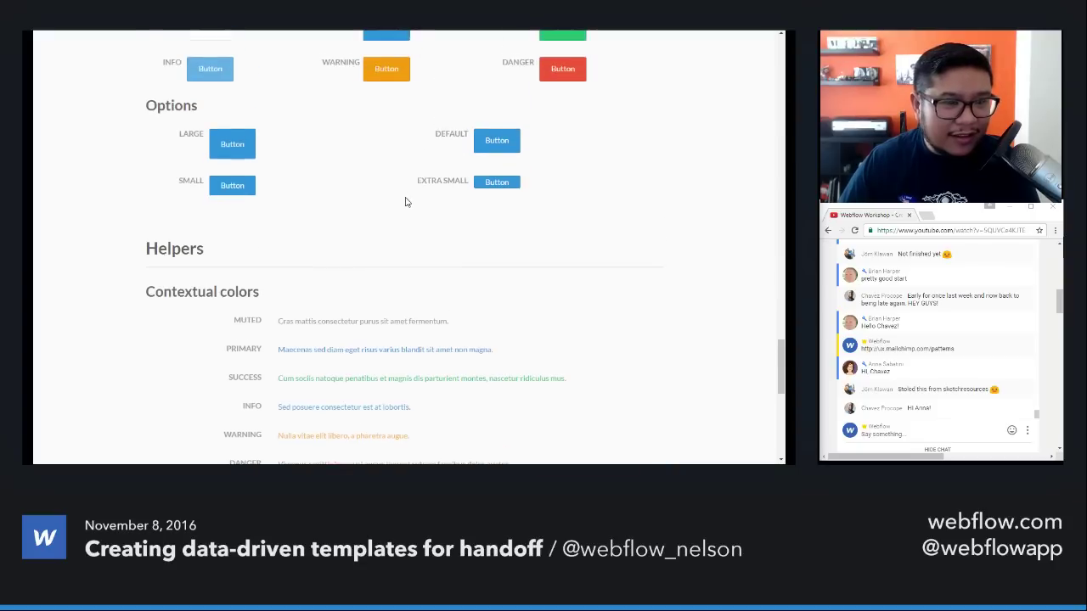
scroll(405, 202, down, 4)
scroll(405, 201, up, 10)
scroll(405, 201, up, 8)
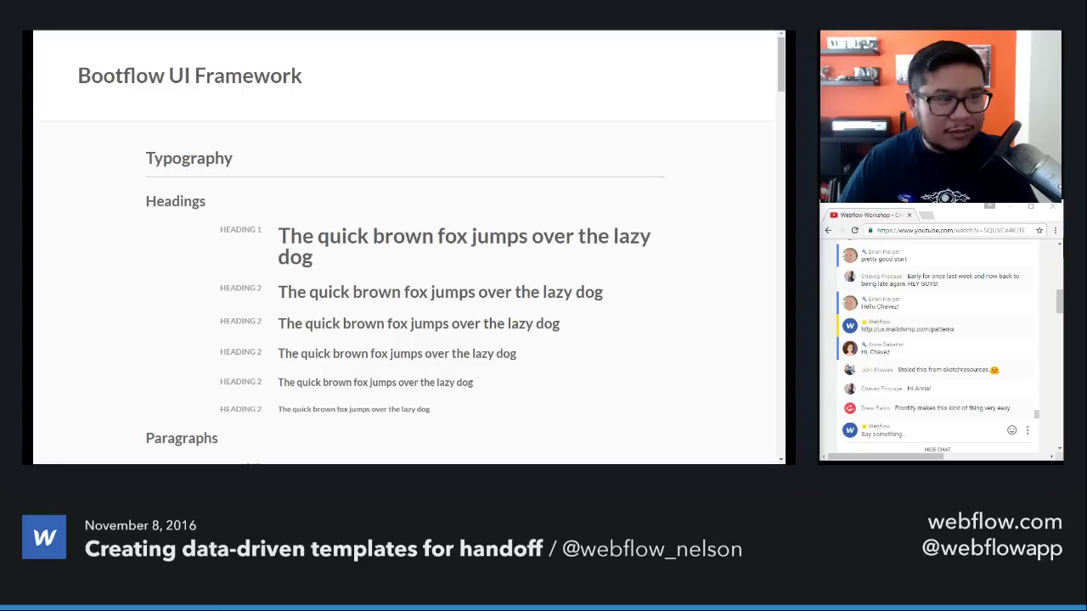
key(alt+Tab)
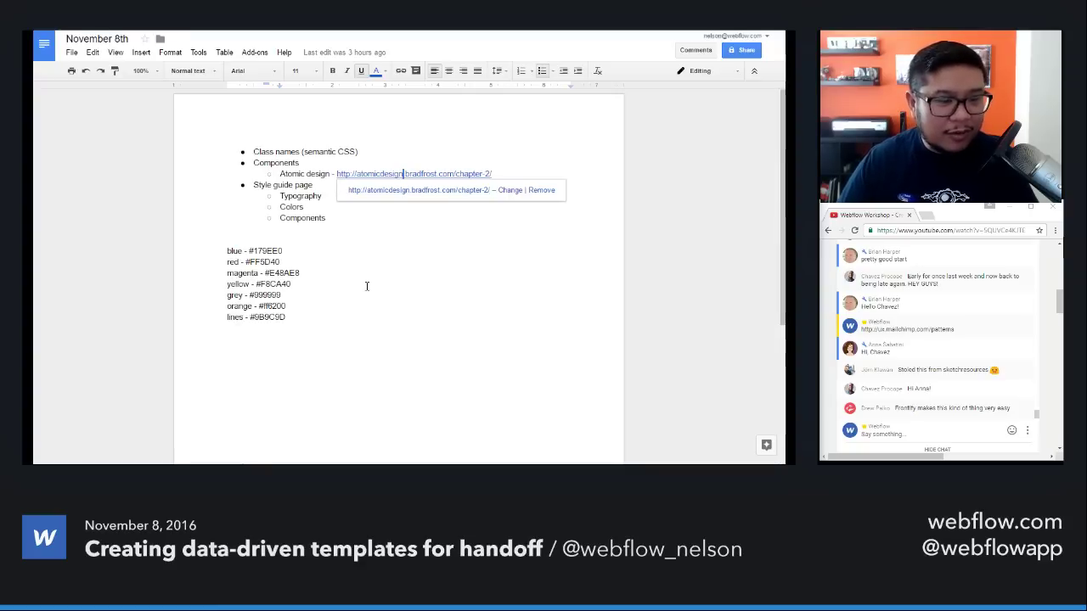
key(Return)
text(http://bootstrap-ui-kit.webflow.io/)
key(Return)
key(Return)
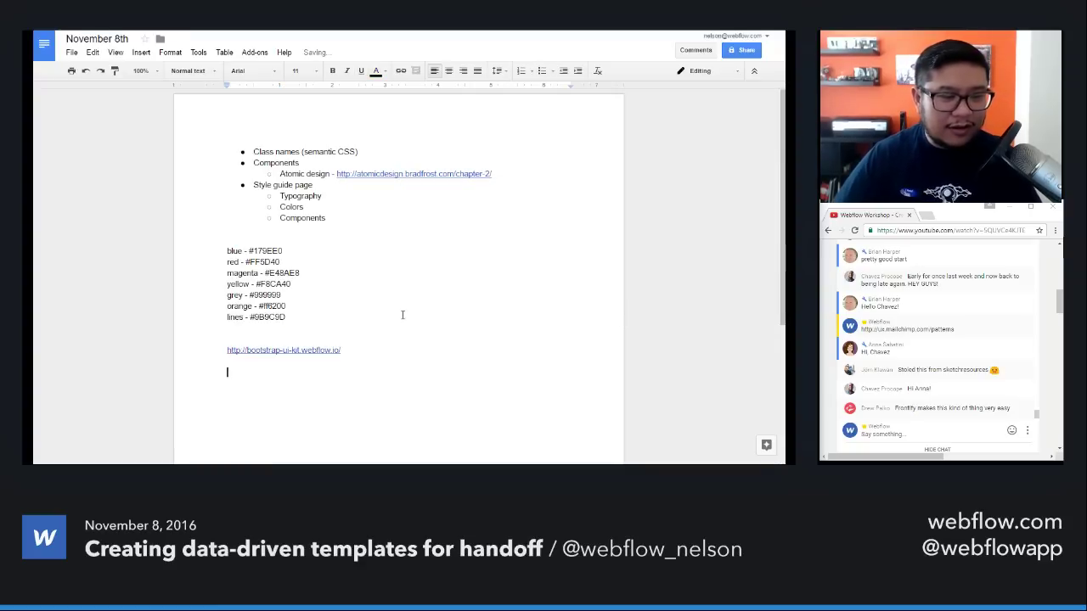
Step: Switch back to the browser, check the latest chat messages, search Google for frontify and open the Frontify website
key(alt+Tab)
scroll(940, 368, down, 3)
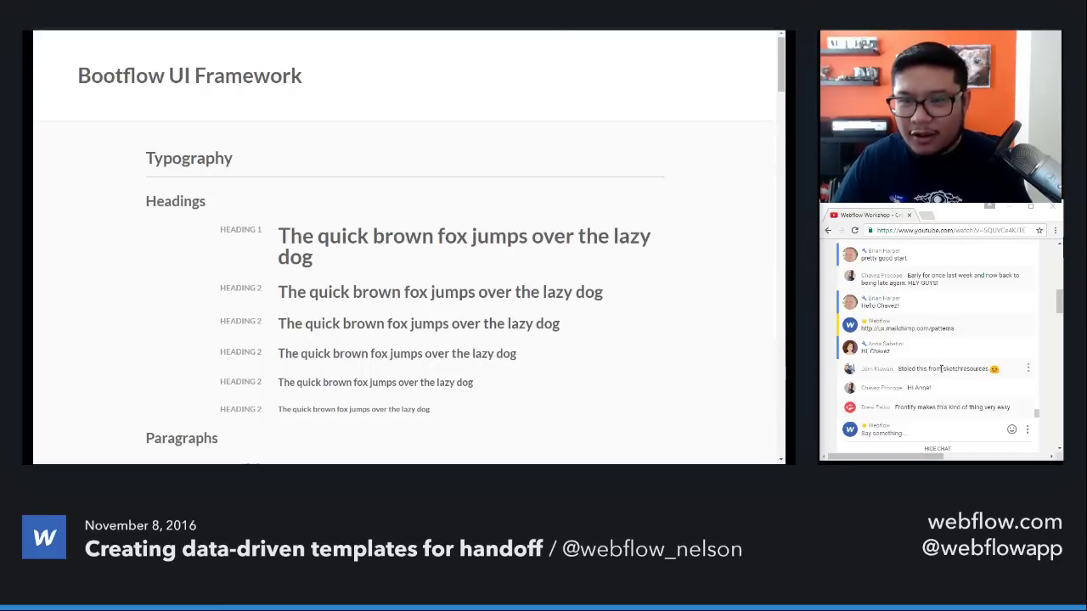
scroll(1038, 393, up, 3)
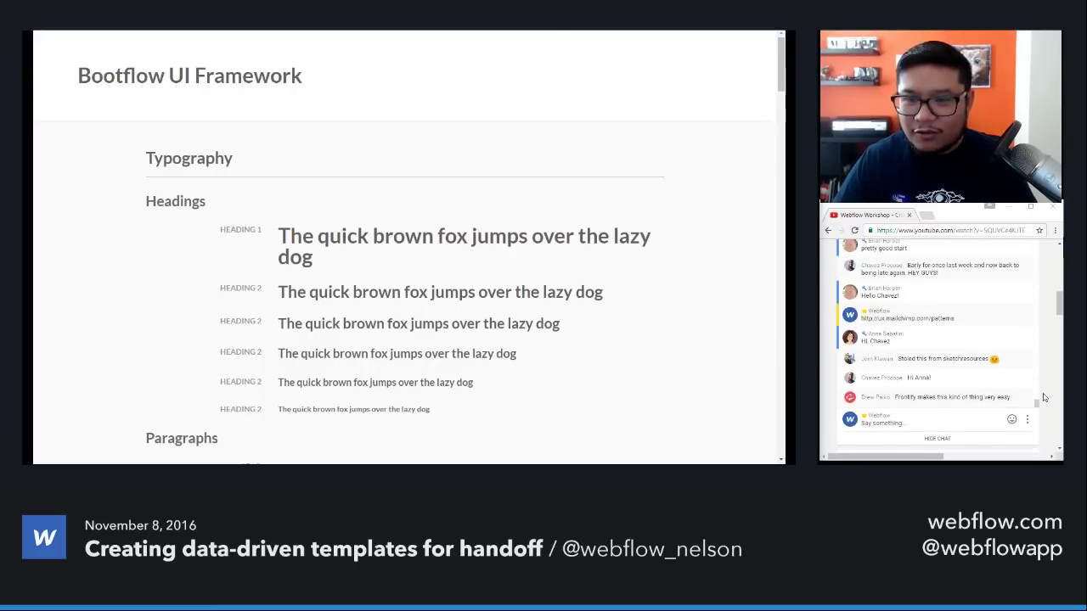
click(624, 34)
key(ctrl+l)
text(frontify)
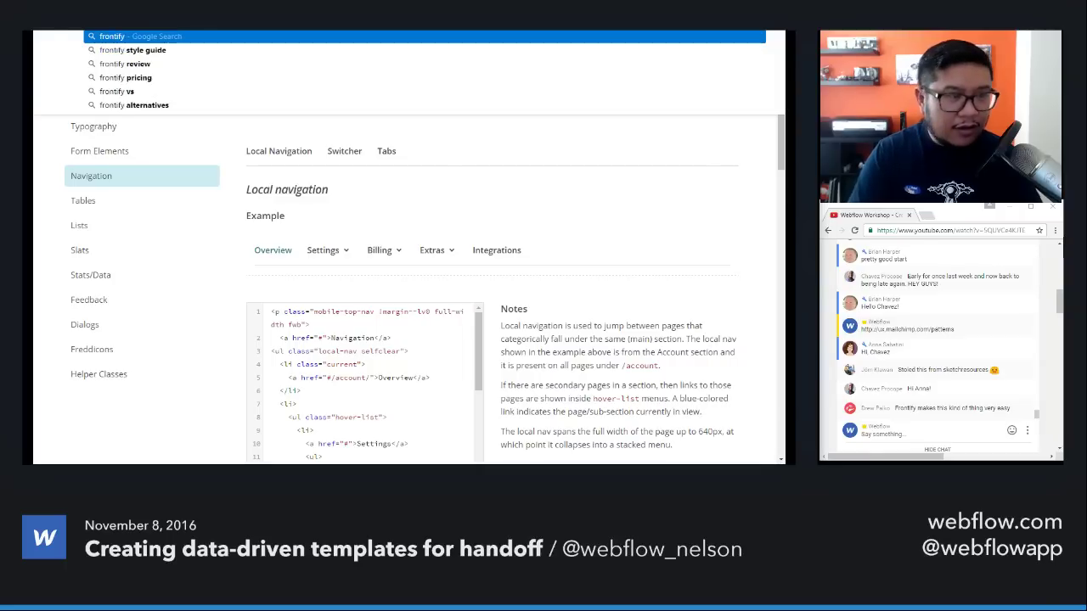
key(Return)
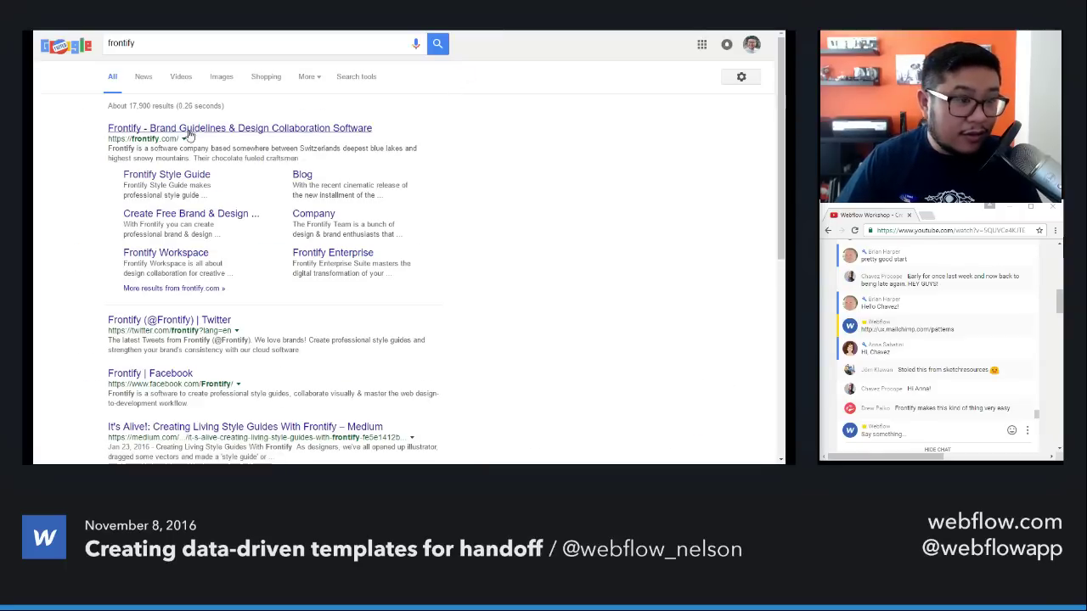
click(205, 129)
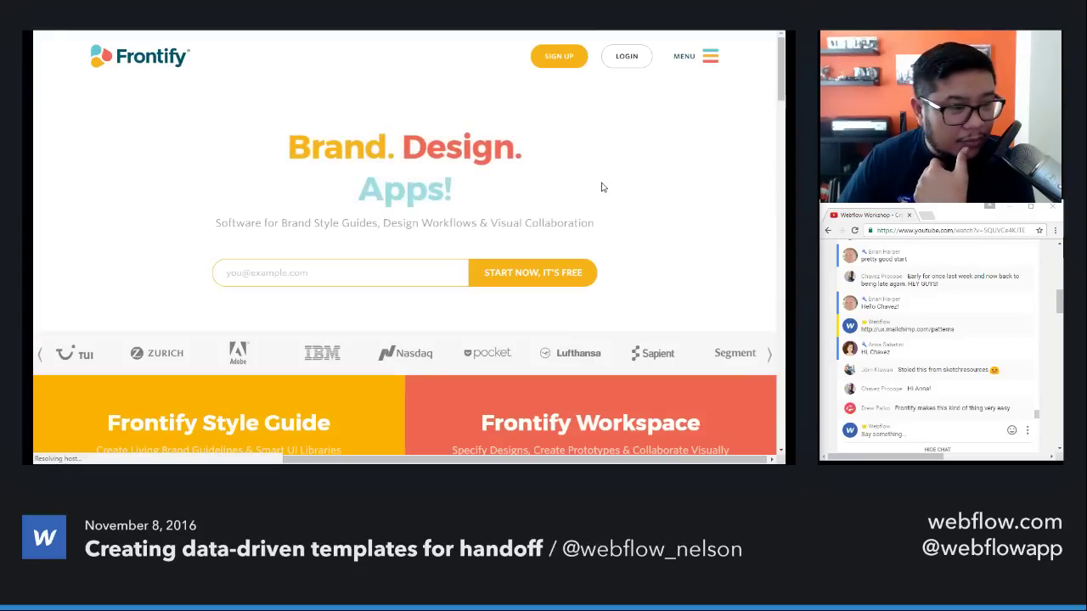
Step: Look through the Frontify home page from its product overview down to the footer, dismiss the newsletter popup and return to the page's start
scroll(601, 187, down, 4)
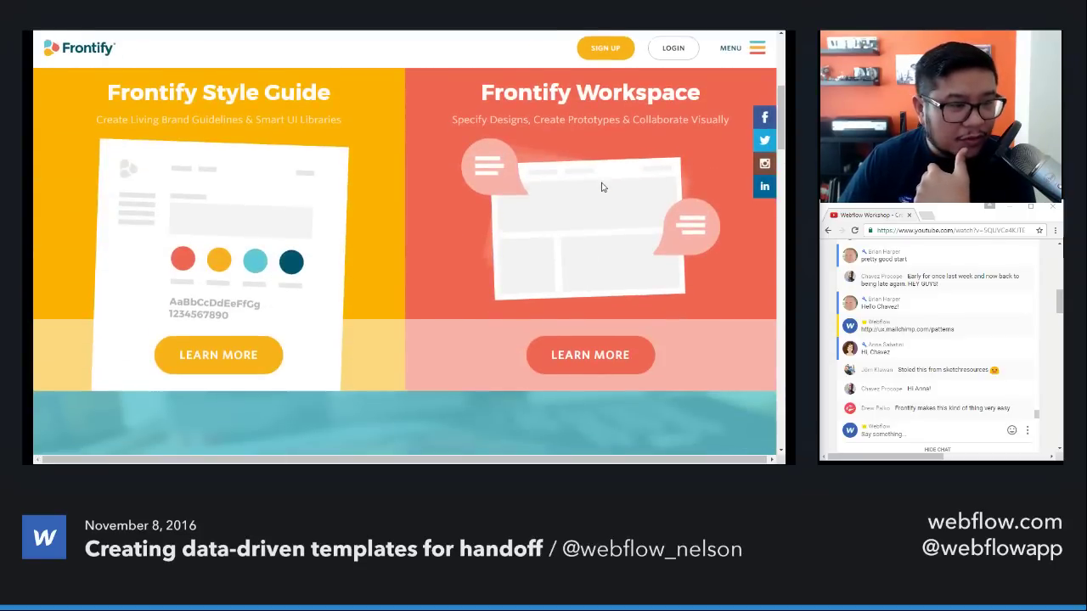
scroll(601, 187, down, 4)
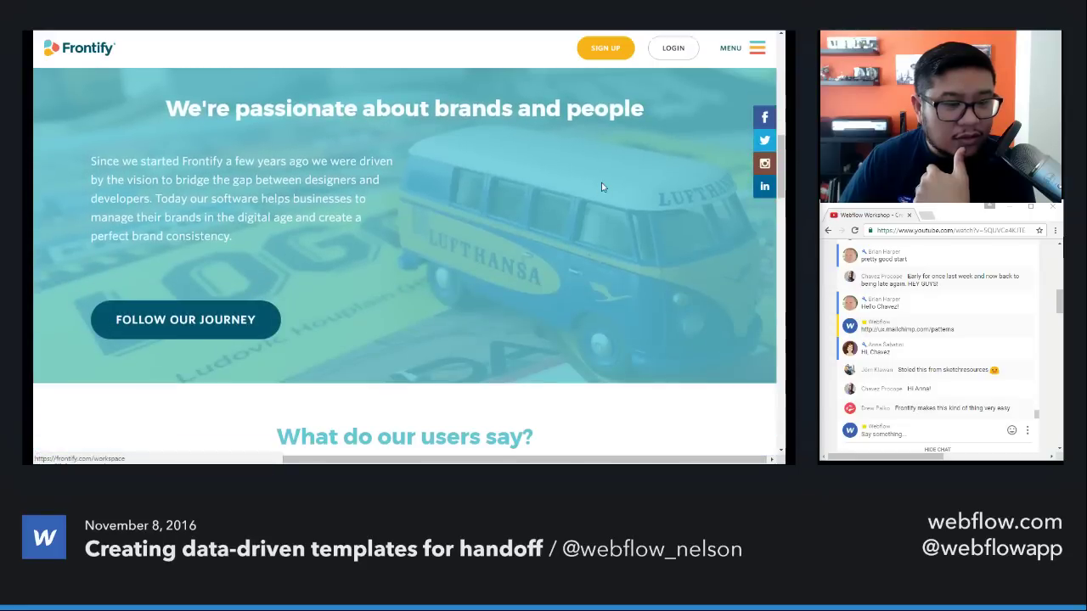
scroll(601, 187, up, 6)
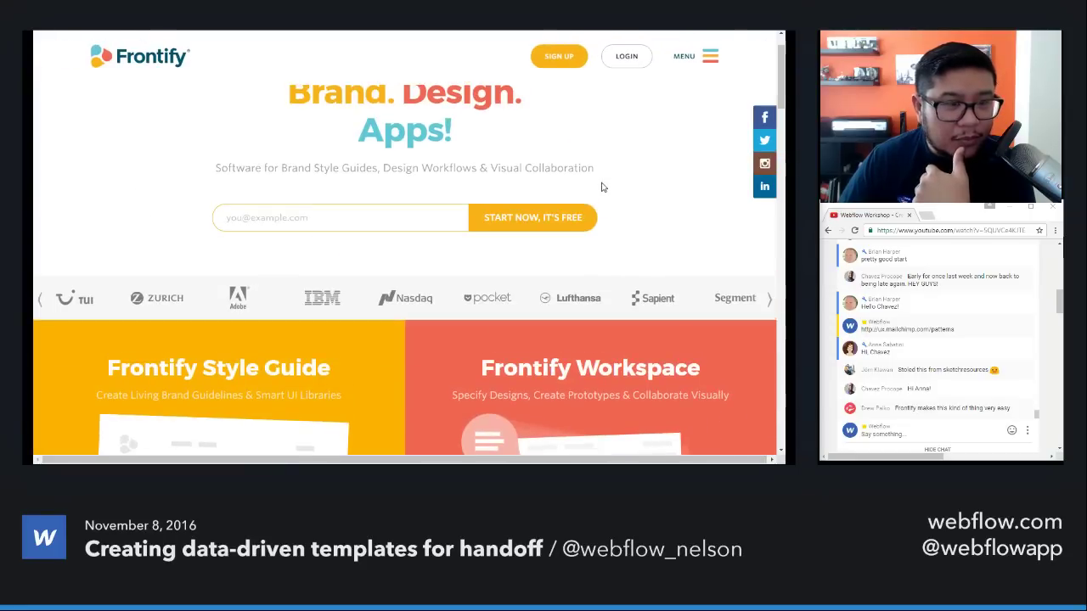
scroll(601, 187, down, 3)
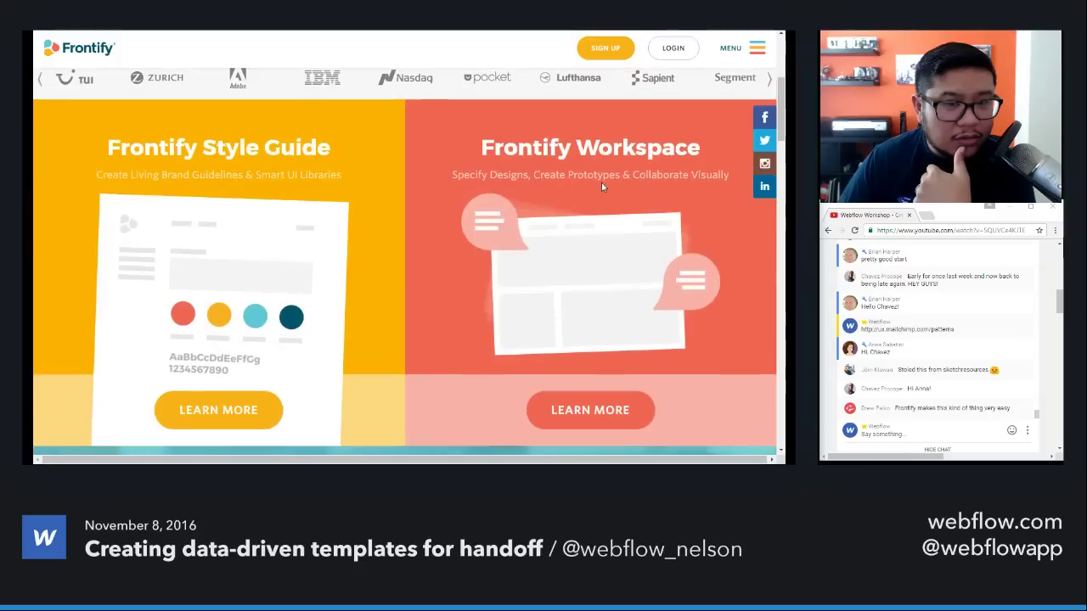
scroll(601, 185, down, 6)
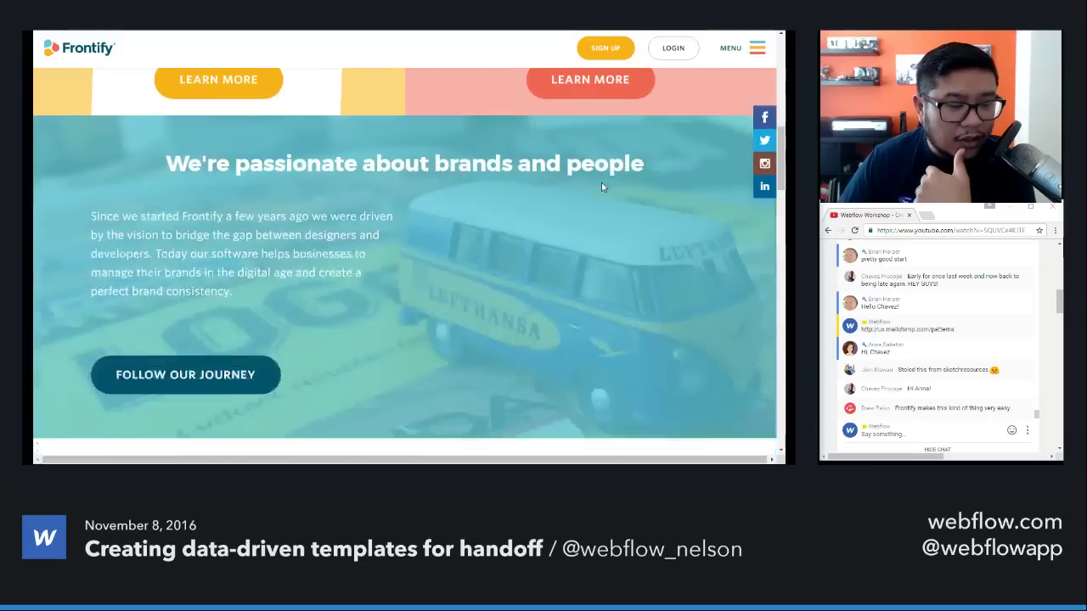
scroll(601, 187, down, 8)
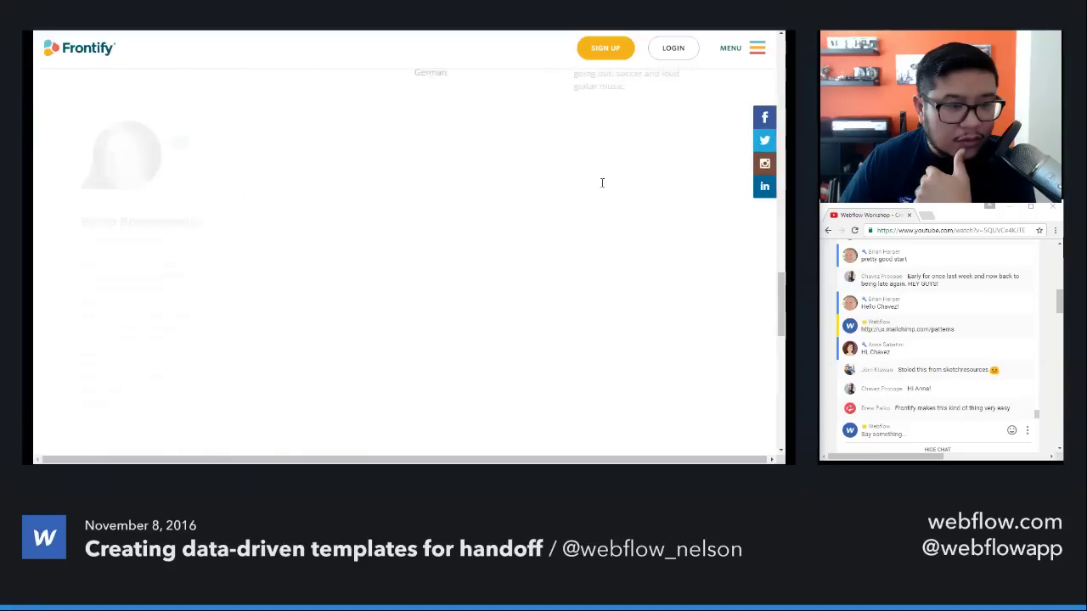
scroll(601, 187, down, 5)
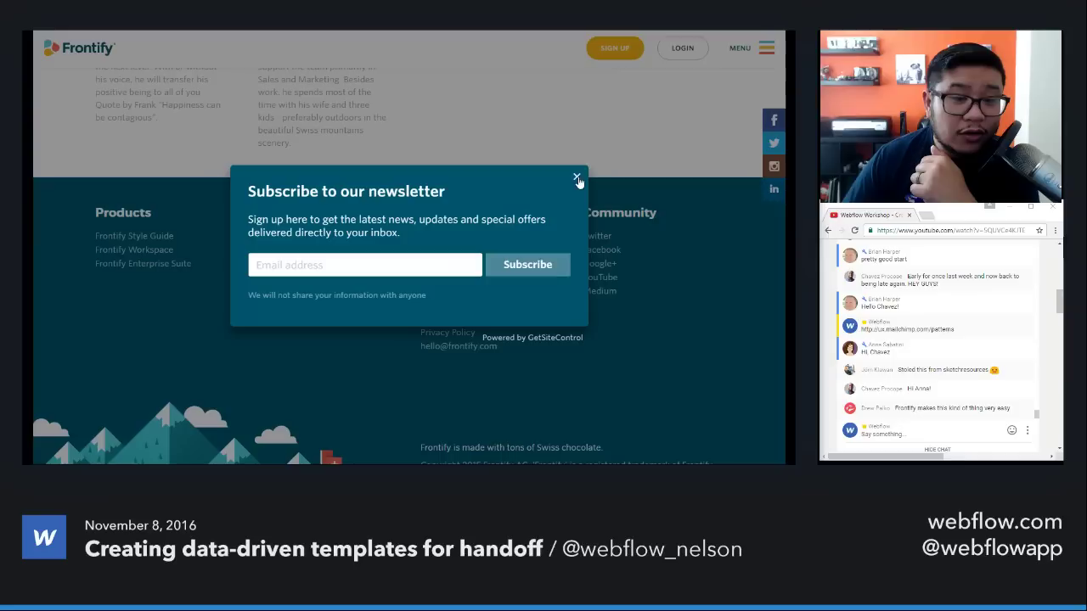
click(576, 178)
scroll(577, 185, up, 6)
scroll(560, 249, up, 15)
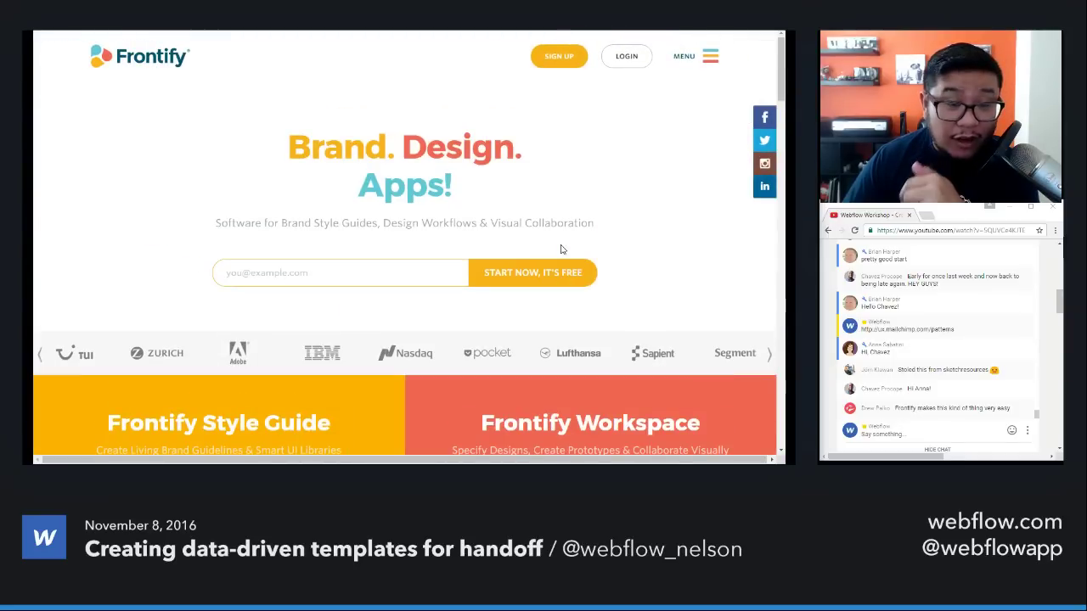
Step: Open the Features page of the Frontify Style Guide product
scroll(560, 248, down, 3)
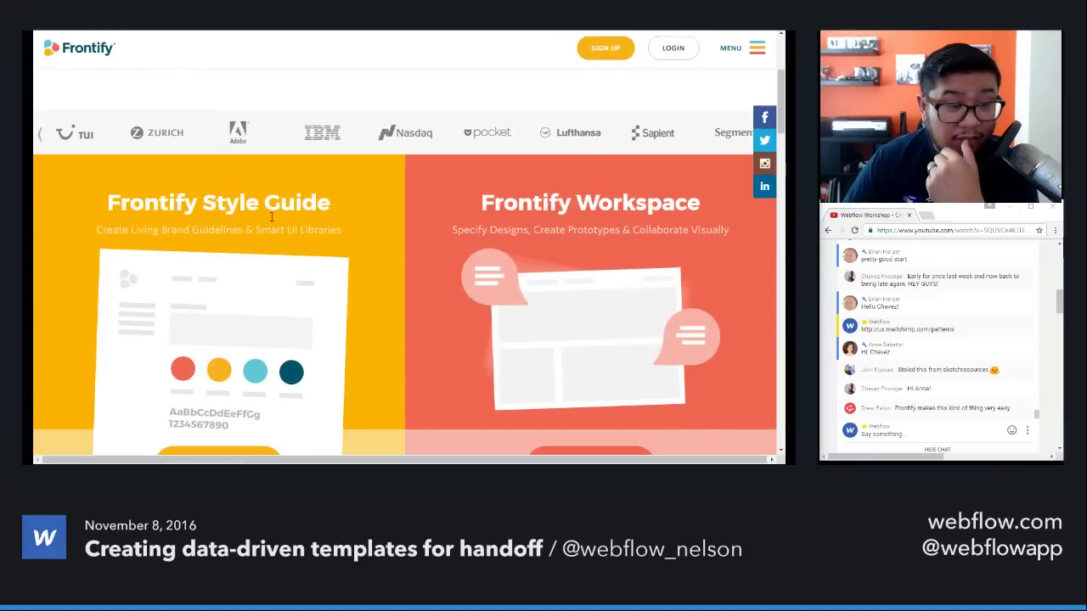
click(752, 51)
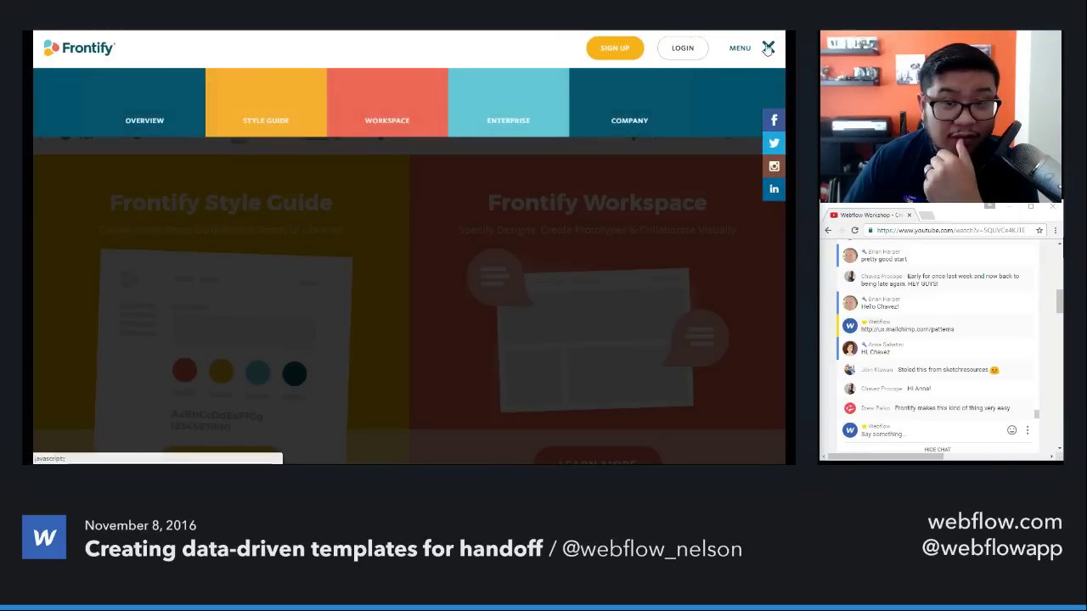
click(755, 51)
click(756, 51)
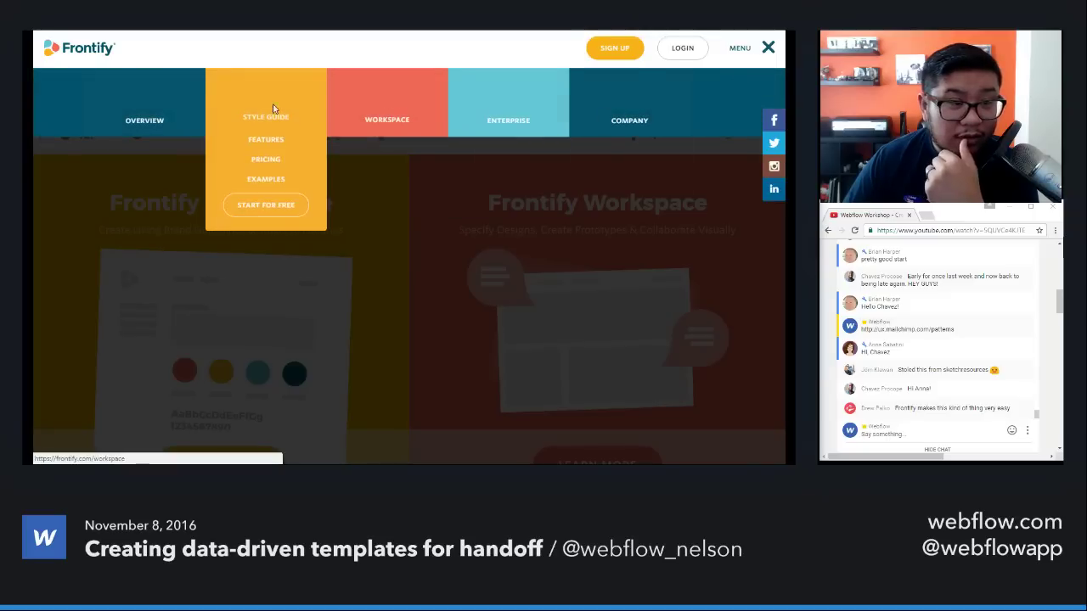
click(252, 149)
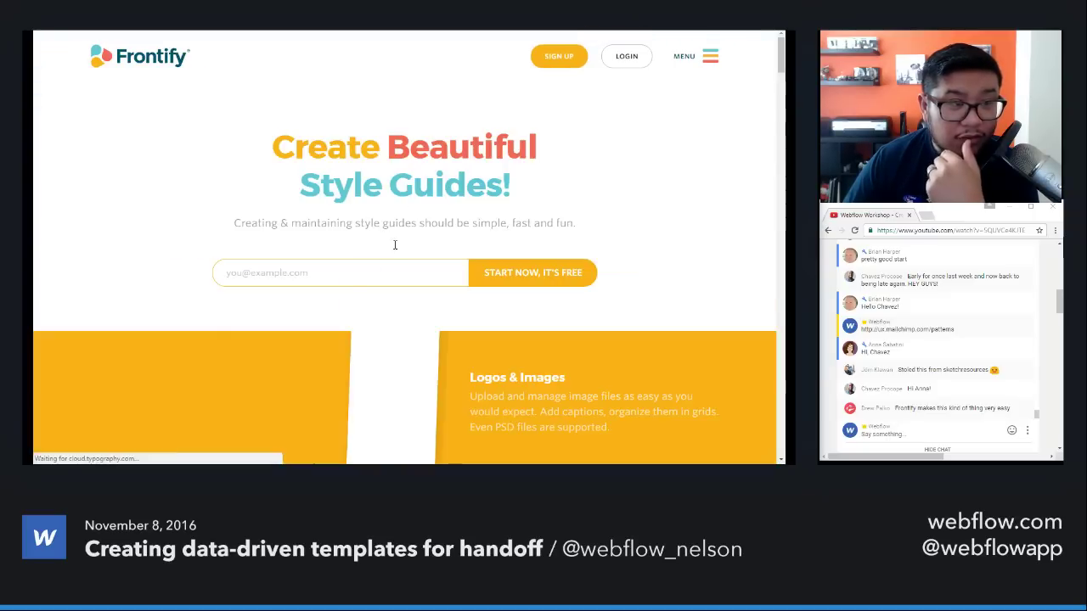
Step: Review the Style Guide features from Fast Creation & Editing through sharing and print guidelines to Flexible Structure & Open World
scroll(359, 281, down, 5)
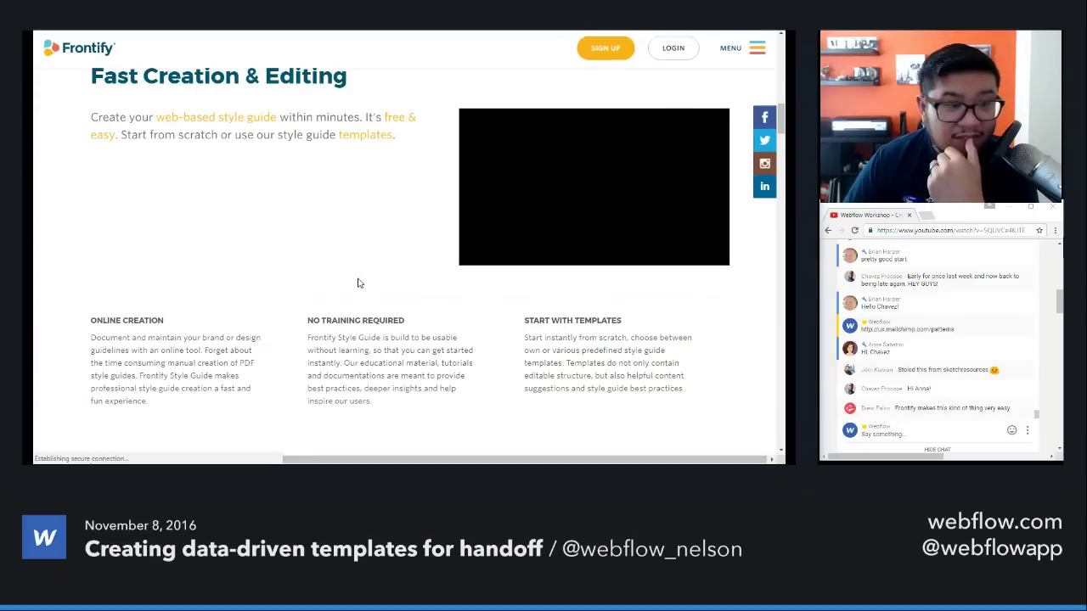
scroll(369, 244, down, 5)
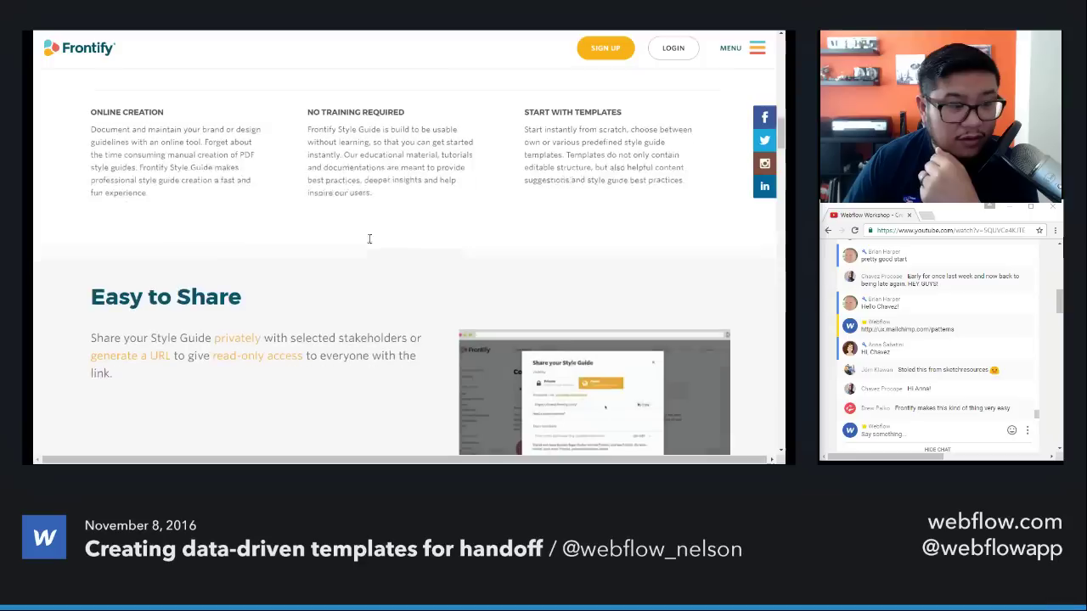
scroll(368, 243, down, 3)
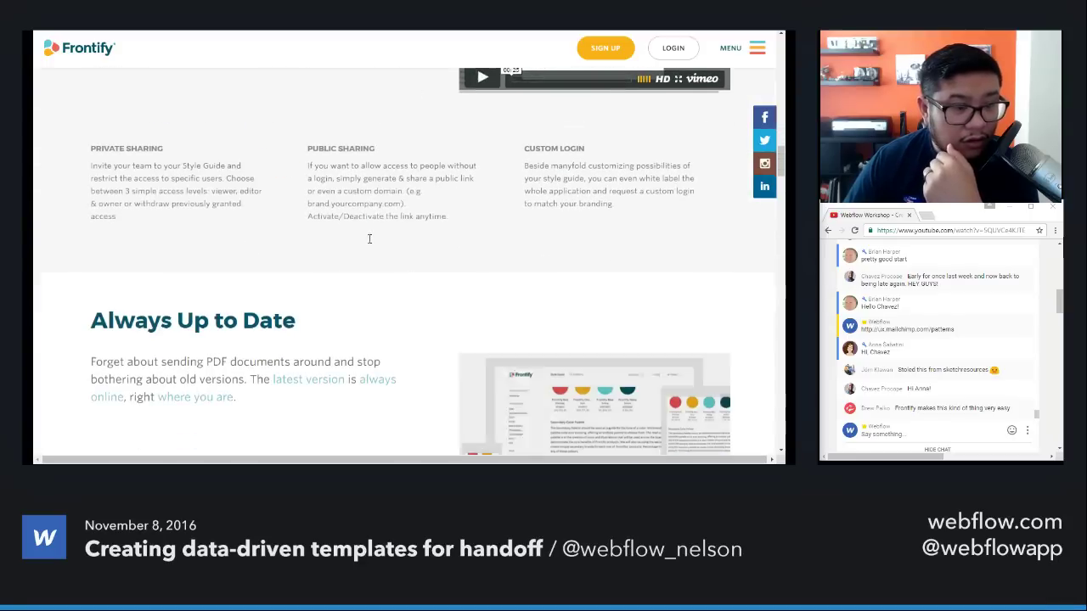
scroll(369, 244, down, 5)
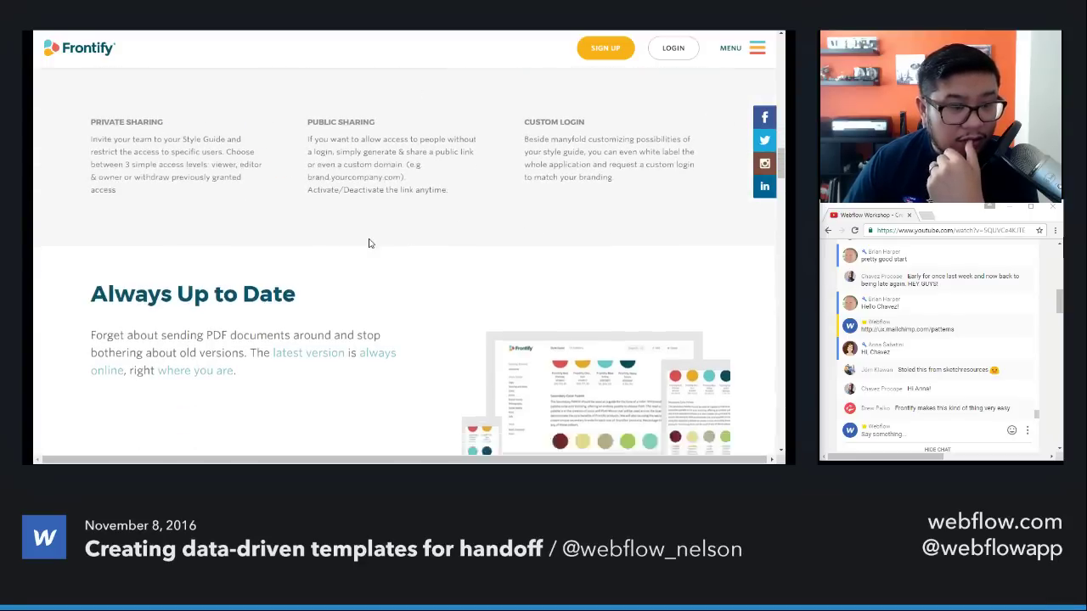
scroll(369, 243, down, 2)
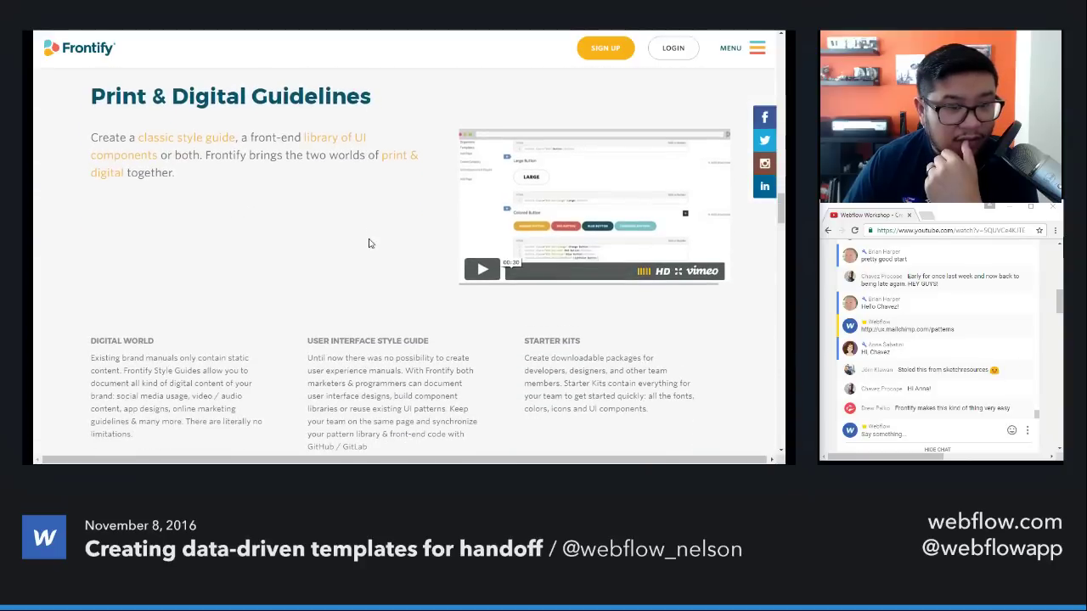
scroll(368, 244, down, 3)
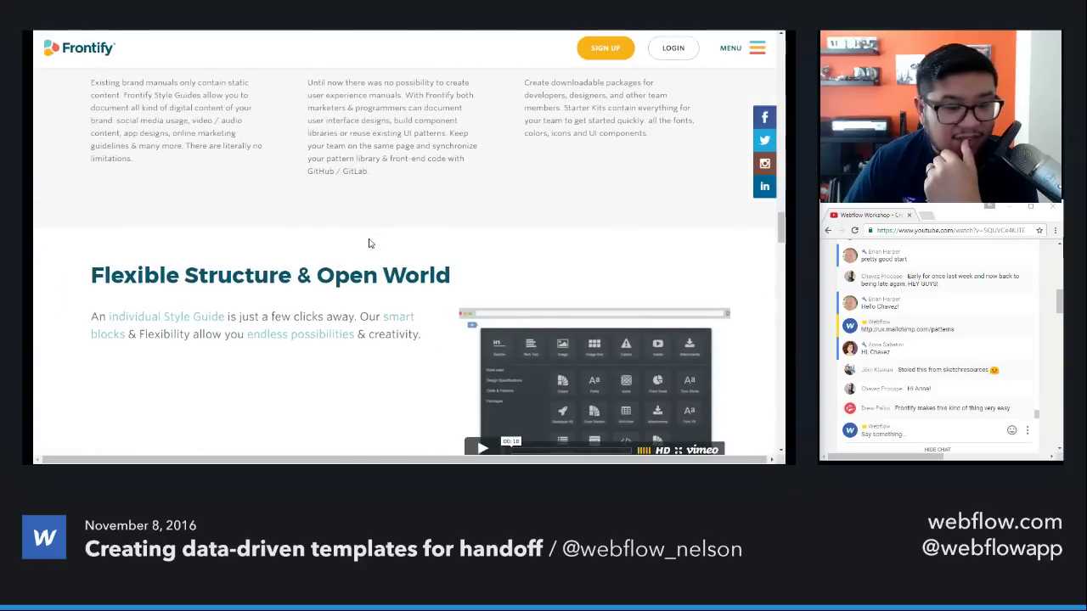
scroll(368, 243, down, 3)
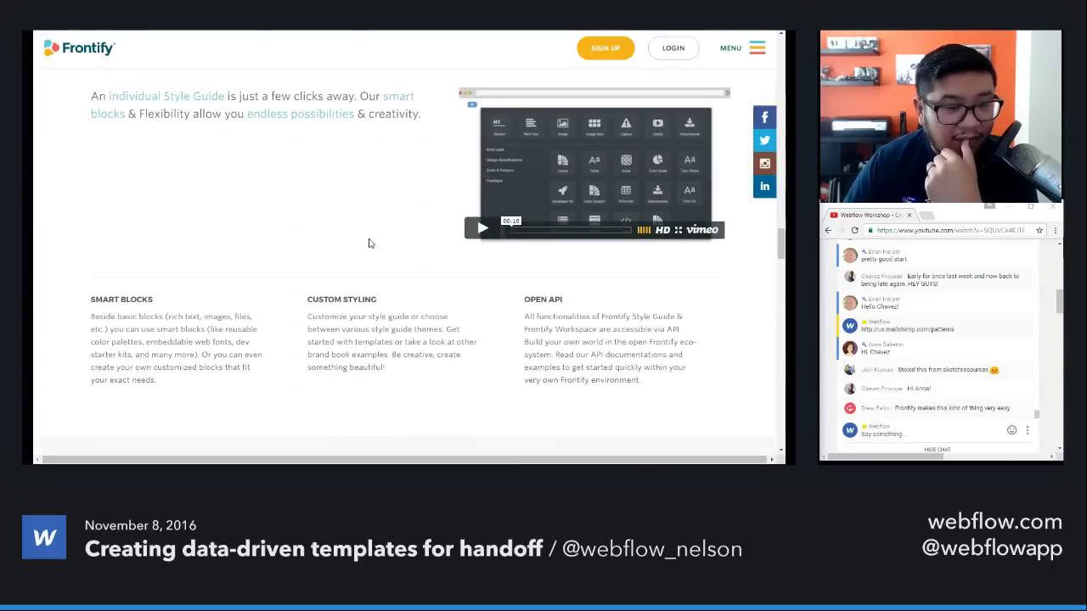